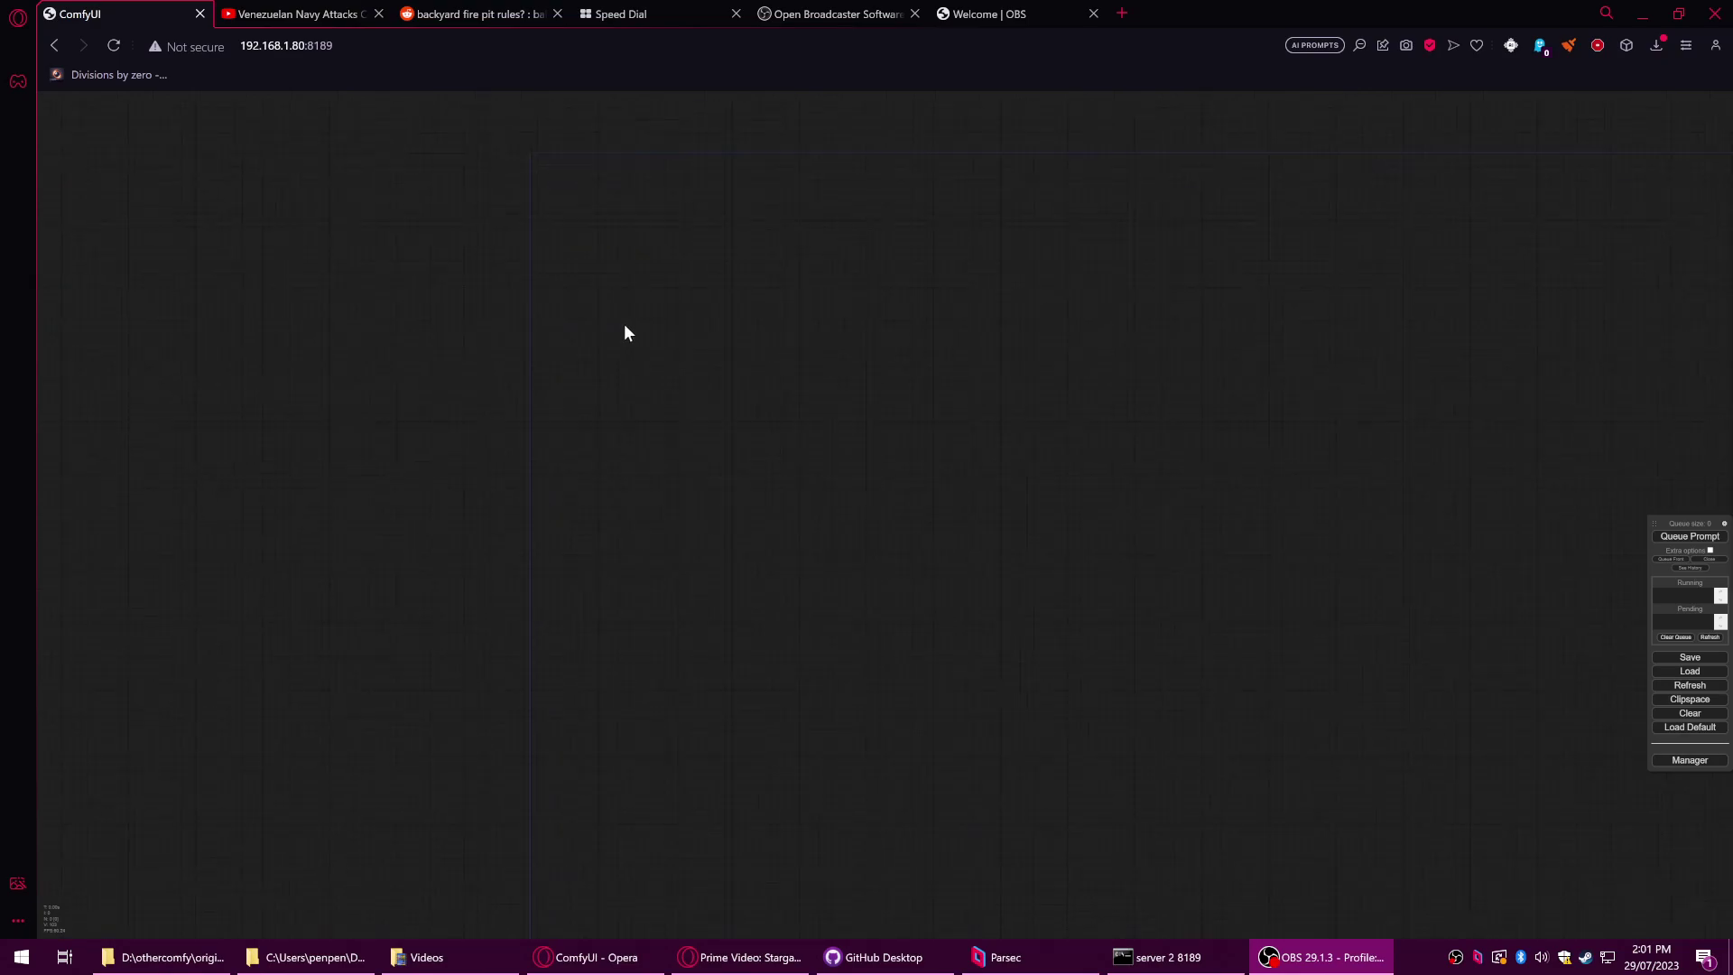
- Add a Load Checkpoint node from a 'load' search and set it to sd_xl_base_1.0
left_click_drag(629, 332, 623, 408)
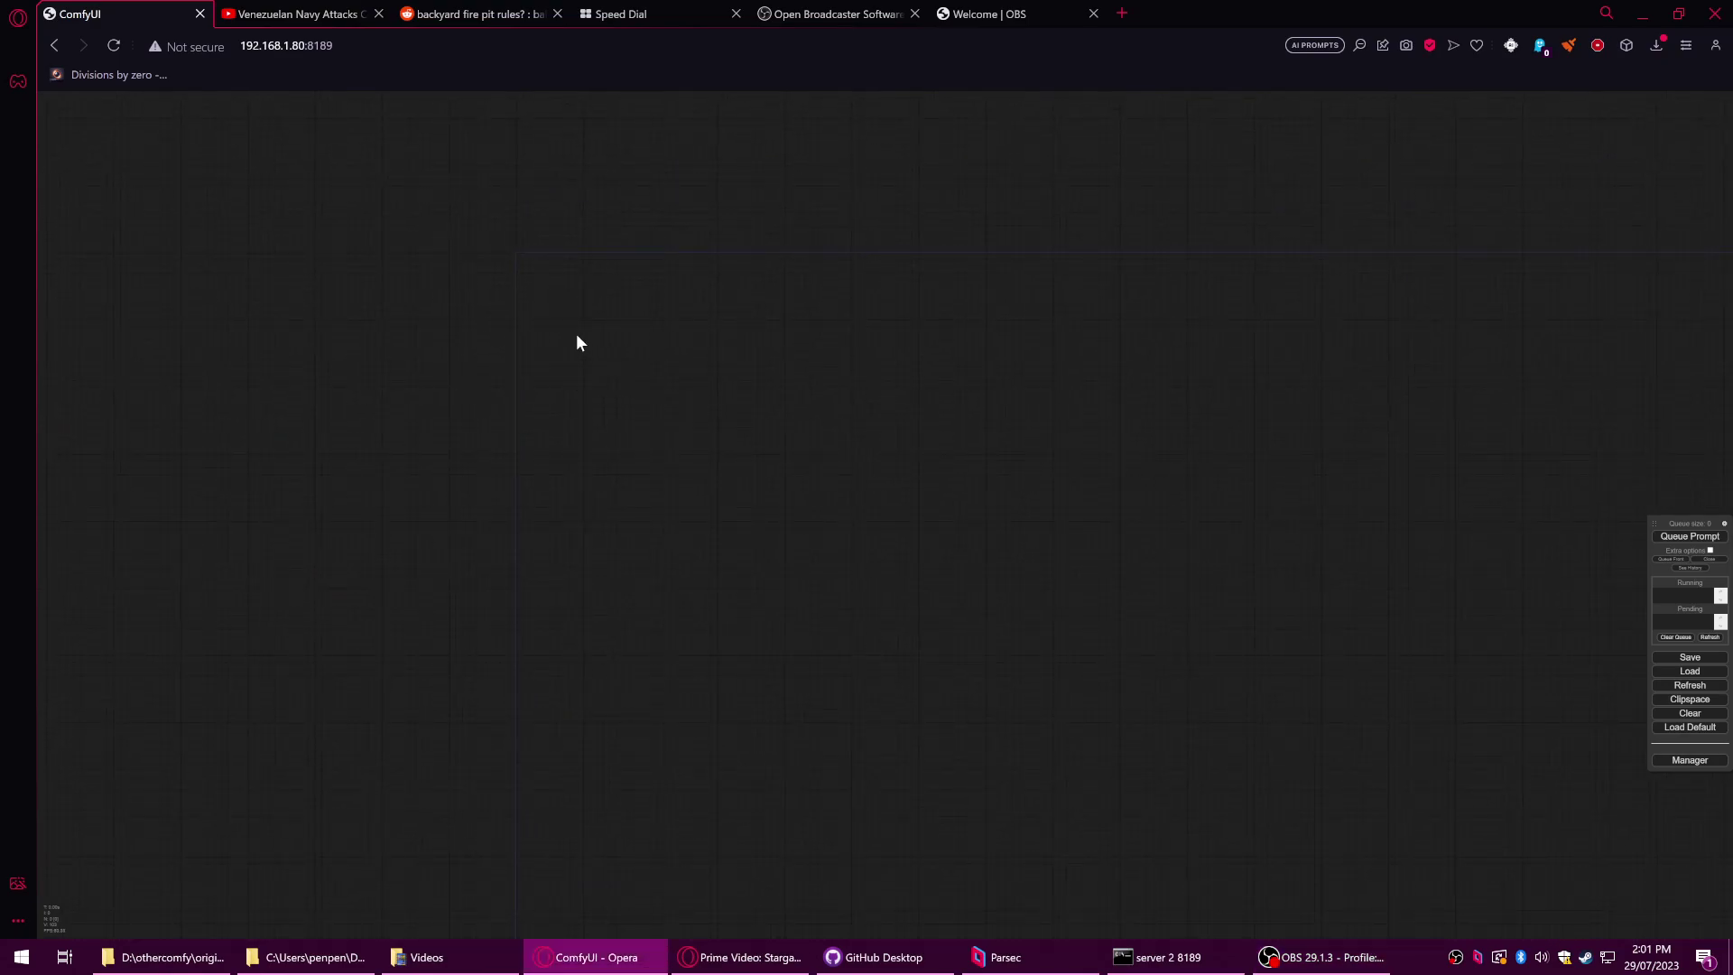
double_click(591, 354)
double_click(621, 422)
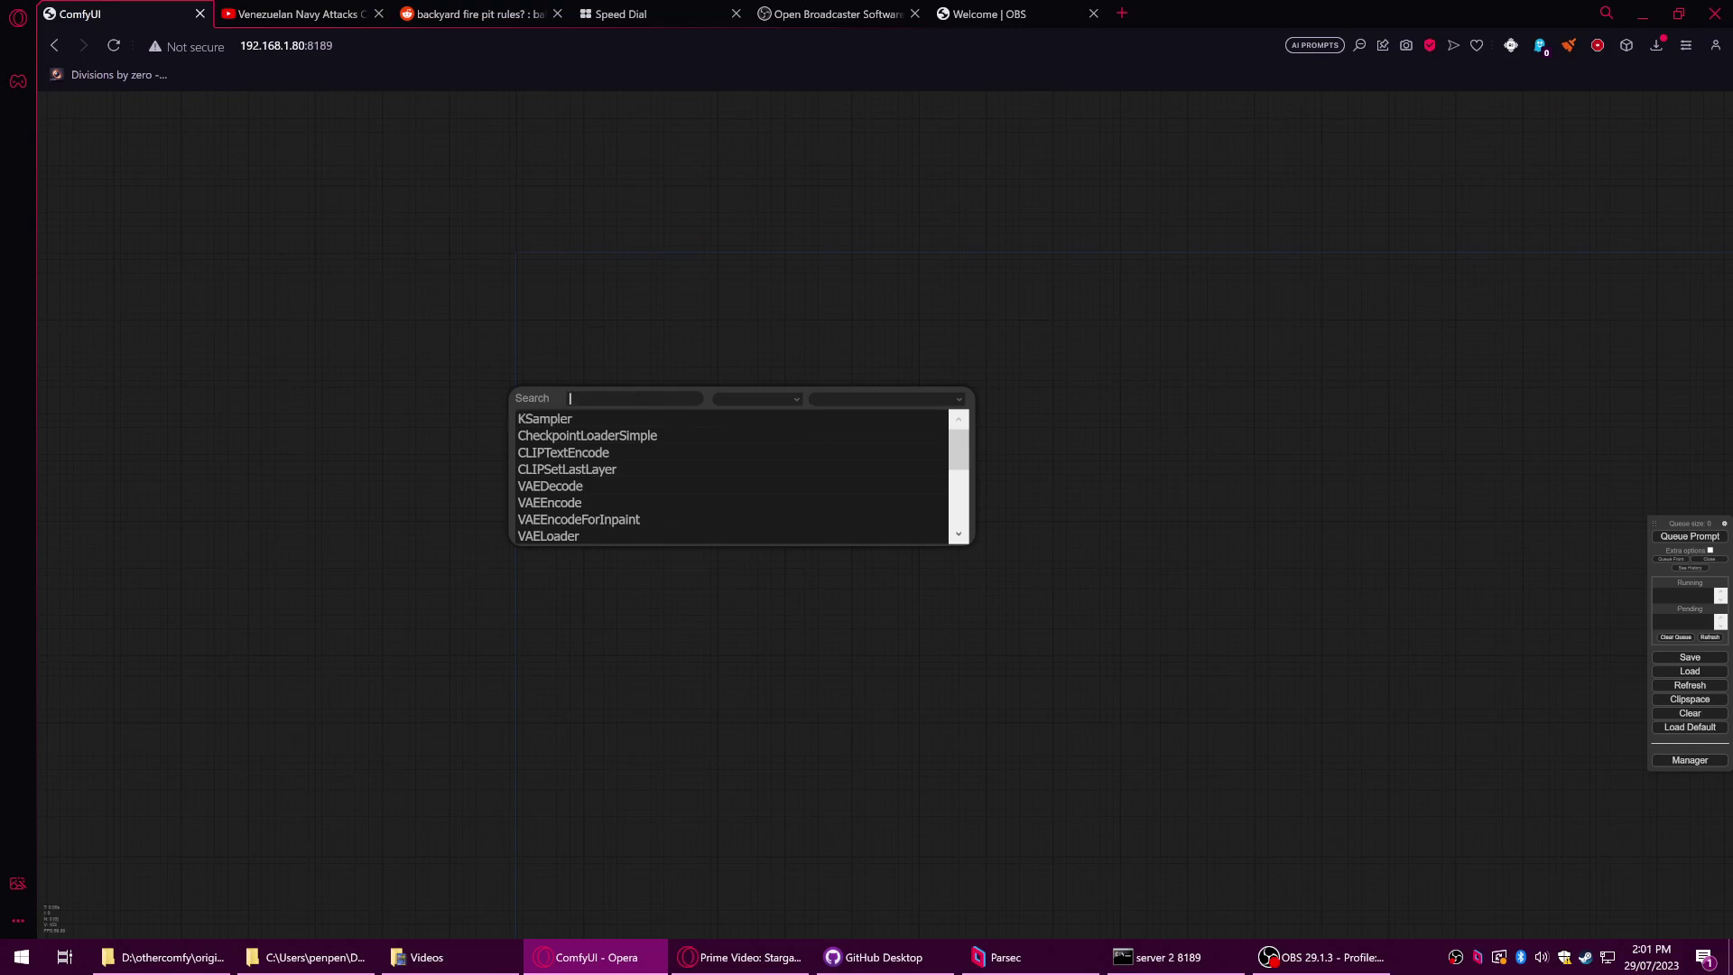
type("load")
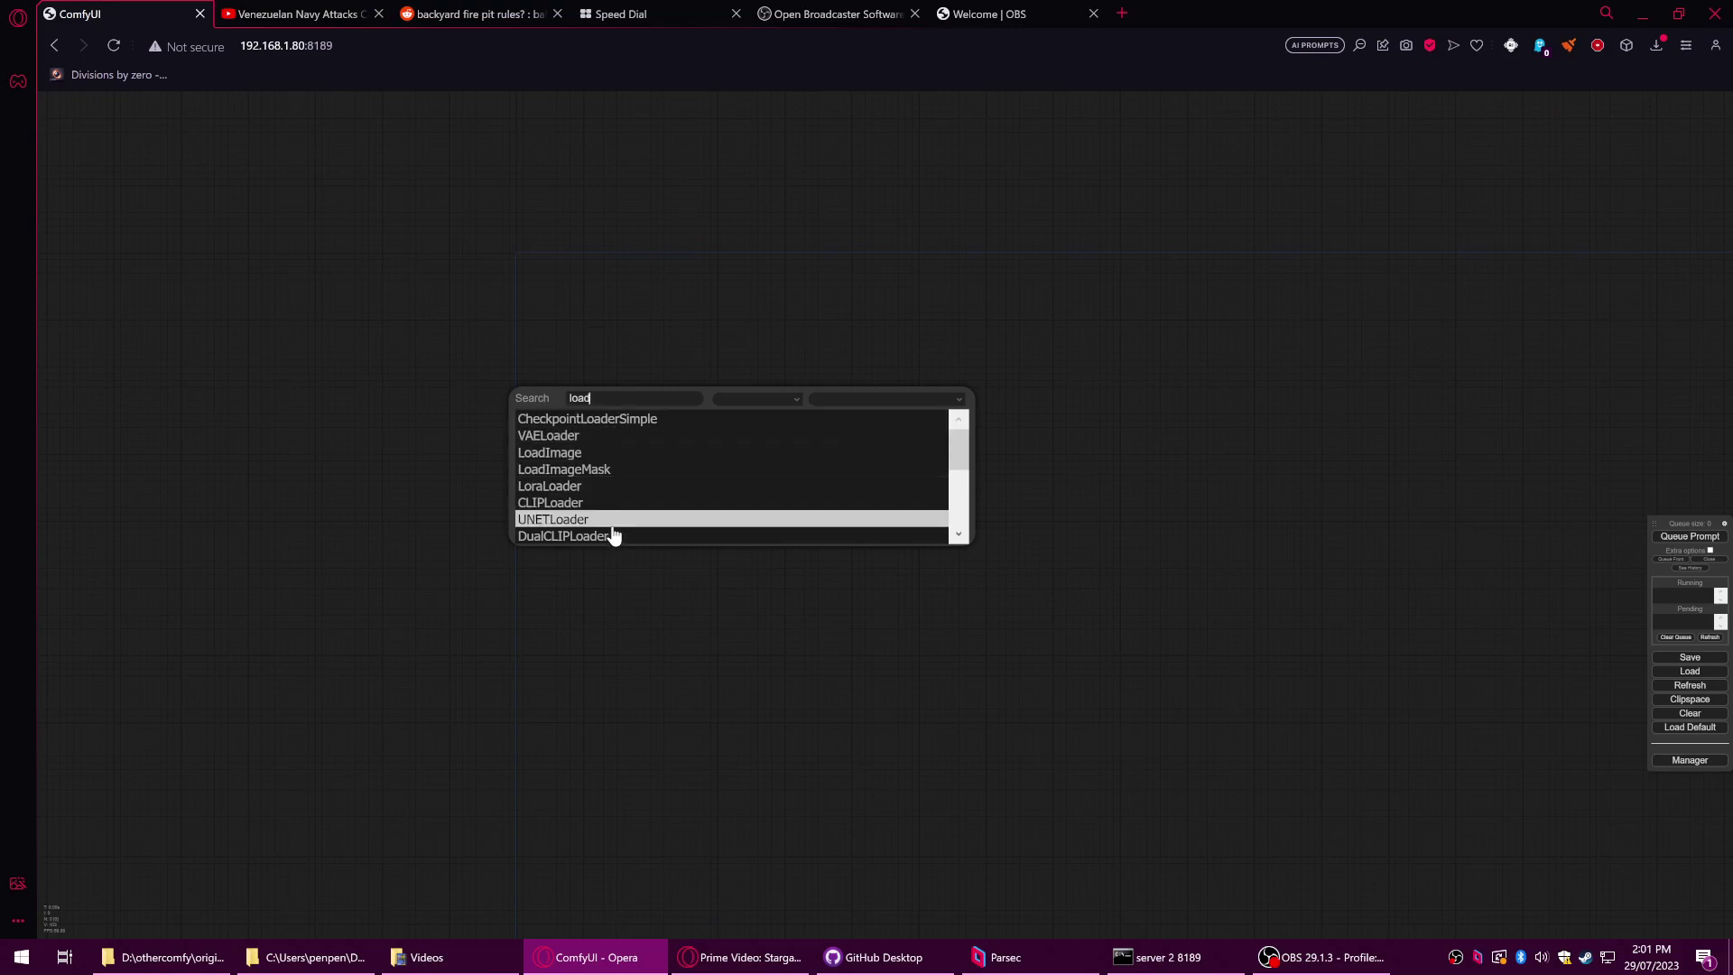
left_click(625, 417)
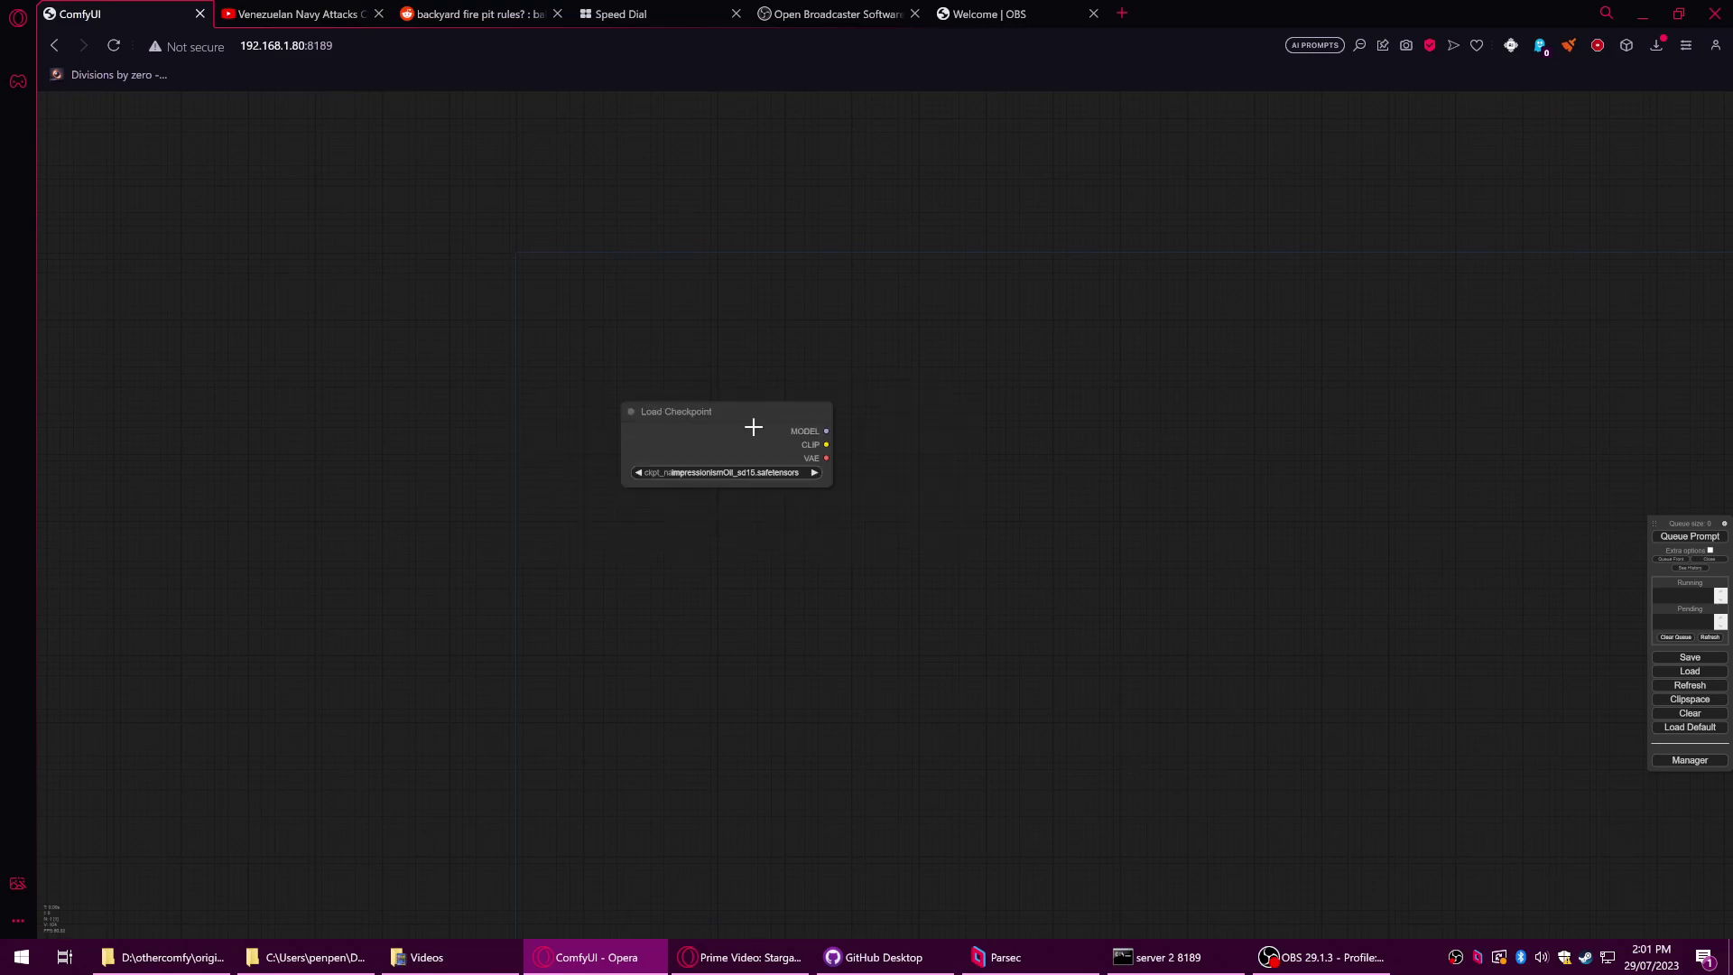
left_click_drag(757, 428, 669, 417)
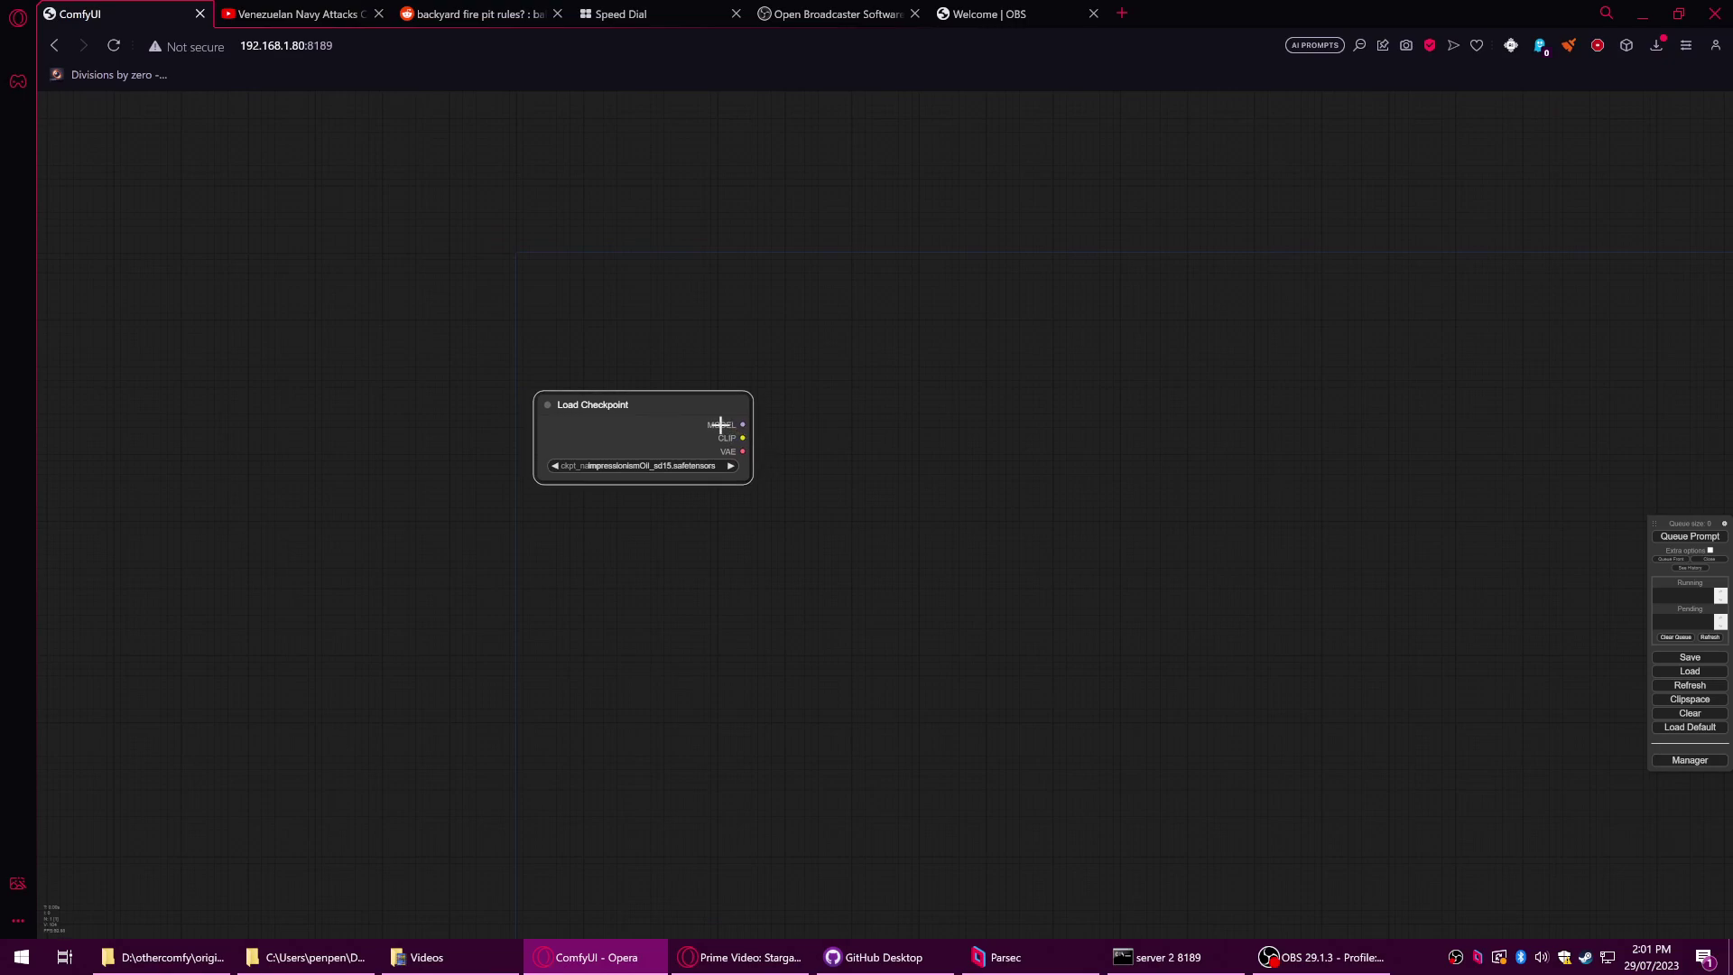
left_click(693, 464)
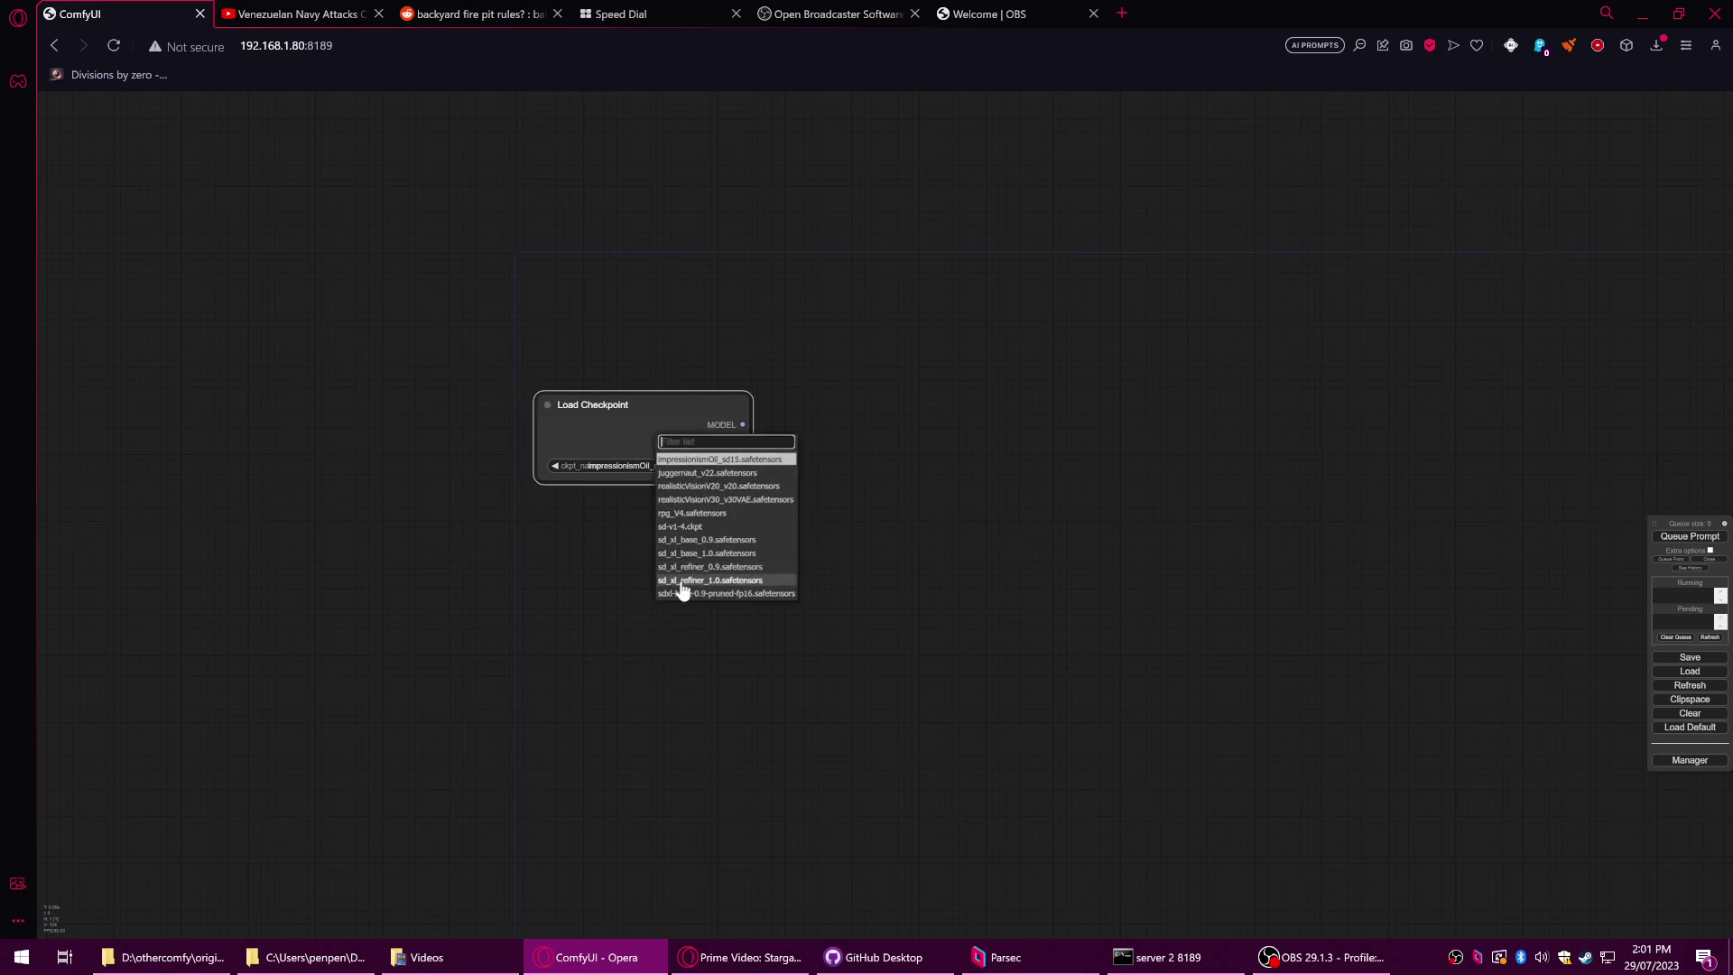
left_click(686, 552)
left_click_drag(627, 406, 642, 572)
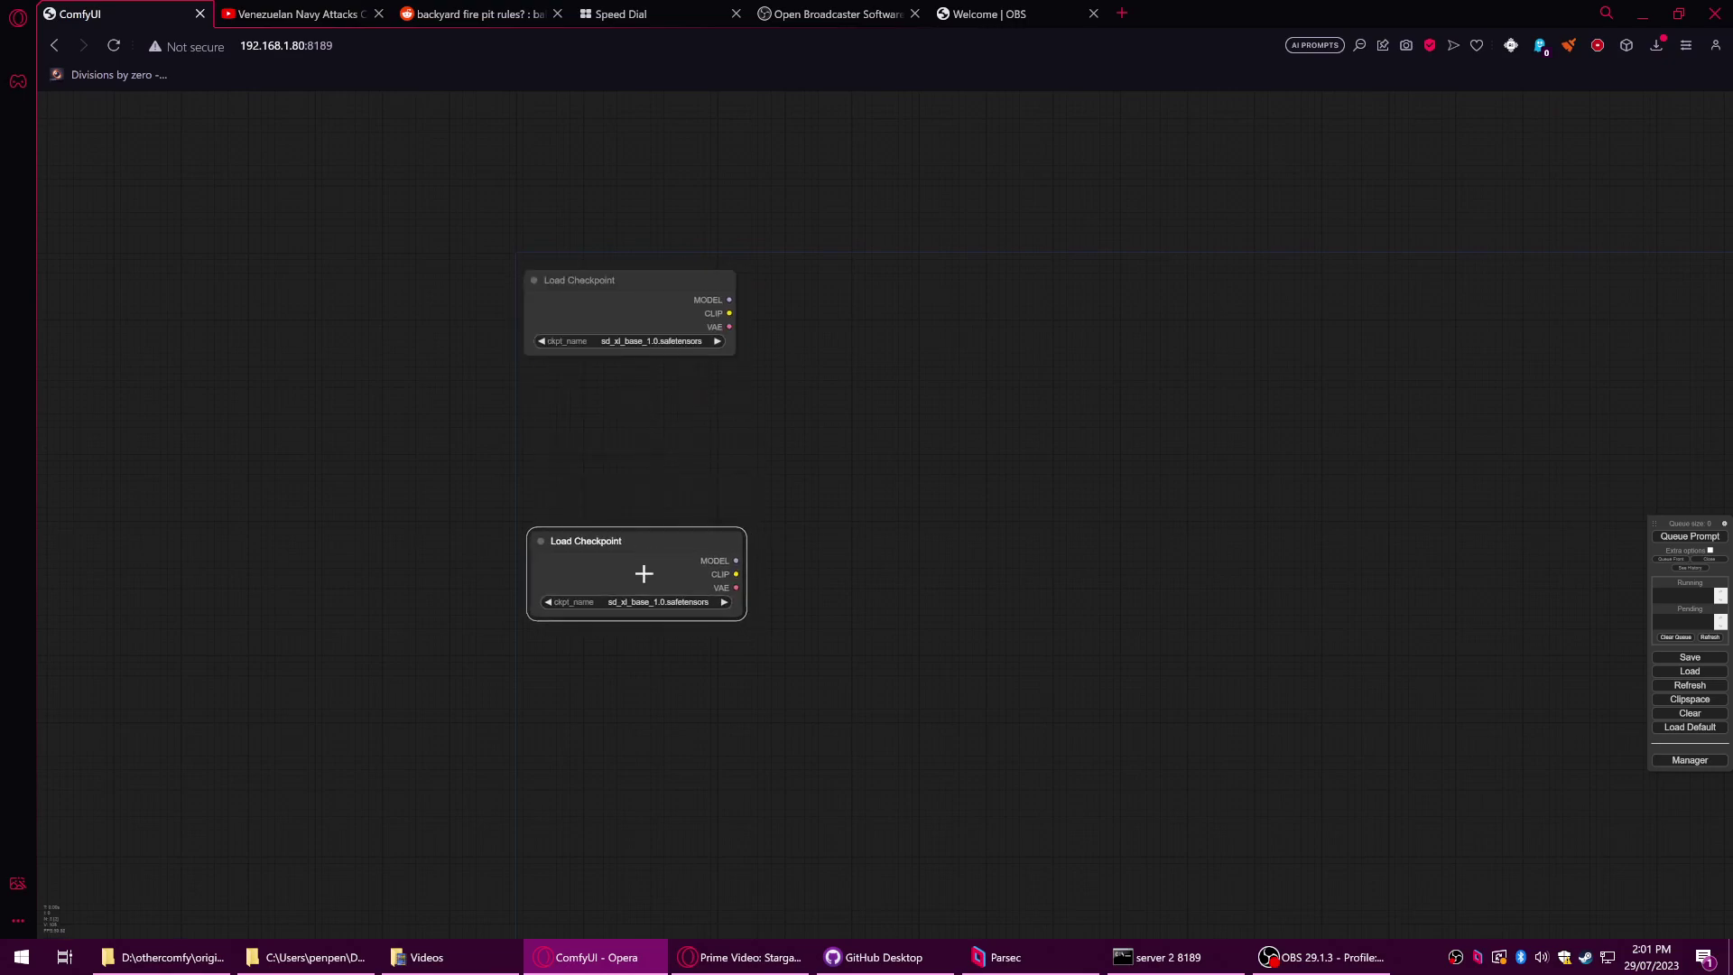
- Set the copied checkpoint node to sd_xl_refiner_1.0 and place it below the base node
left_click(686, 603)
left_click(703, 700)
scroll(663, 564, "down", 2)
left_click_drag(667, 619, 665, 499)
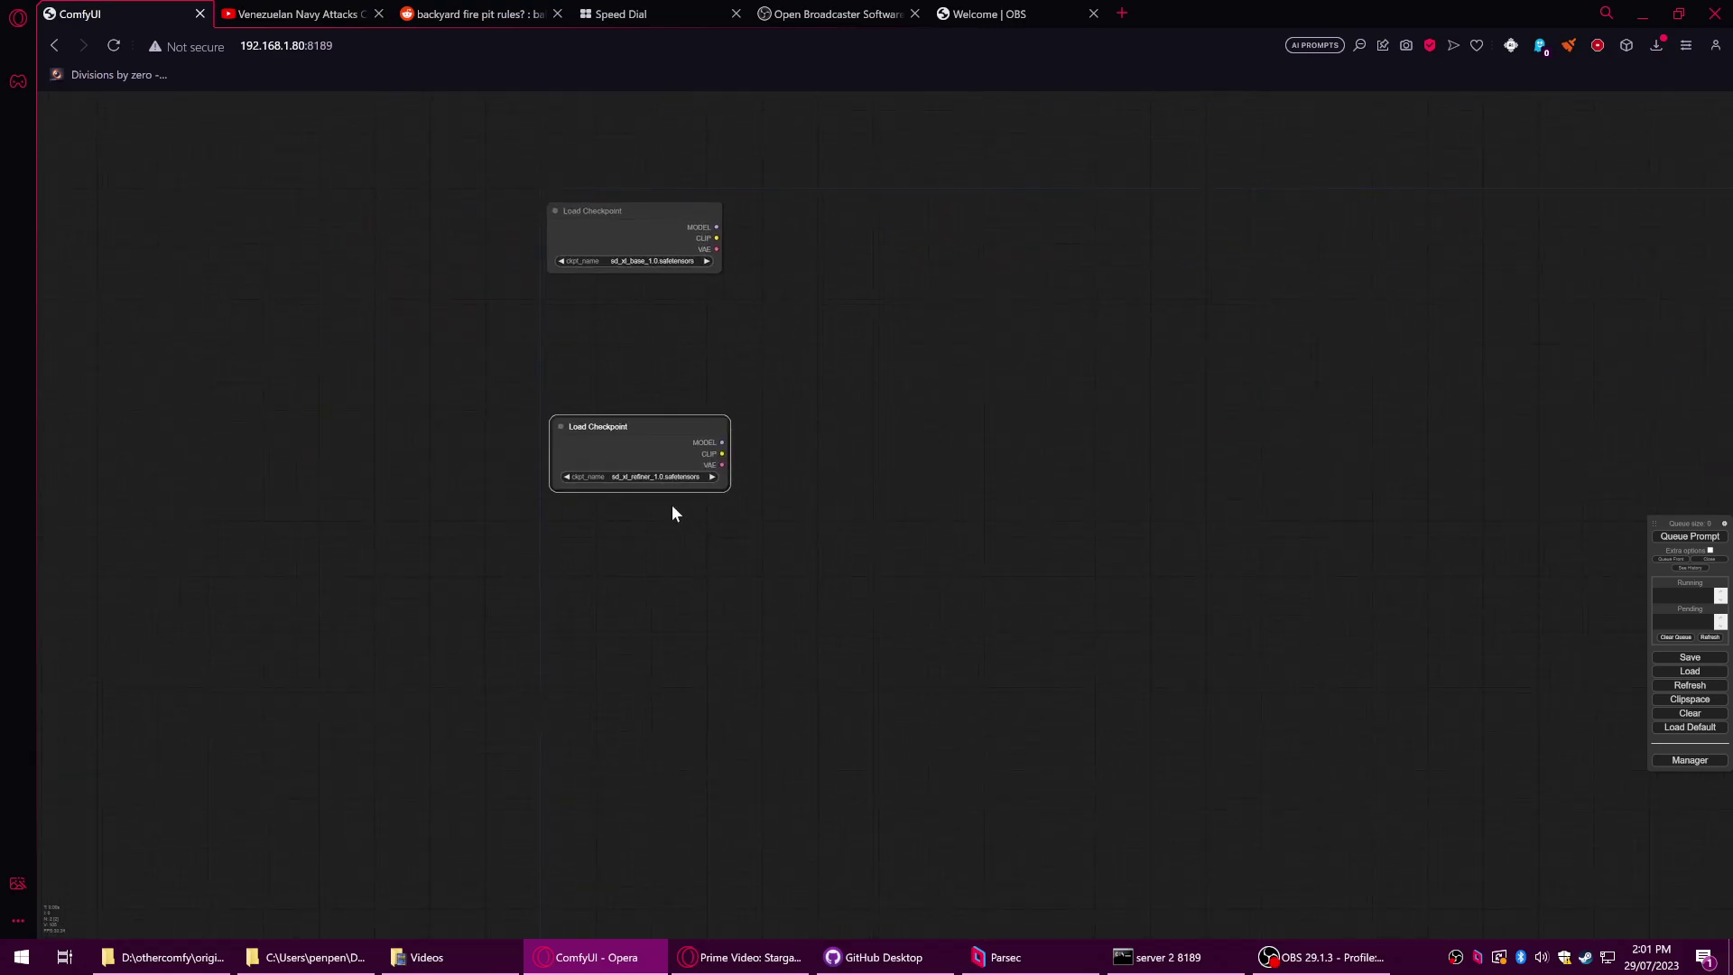
left_click_drag(645, 435, 638, 804)
left_click_drag(681, 505, 733, 738)
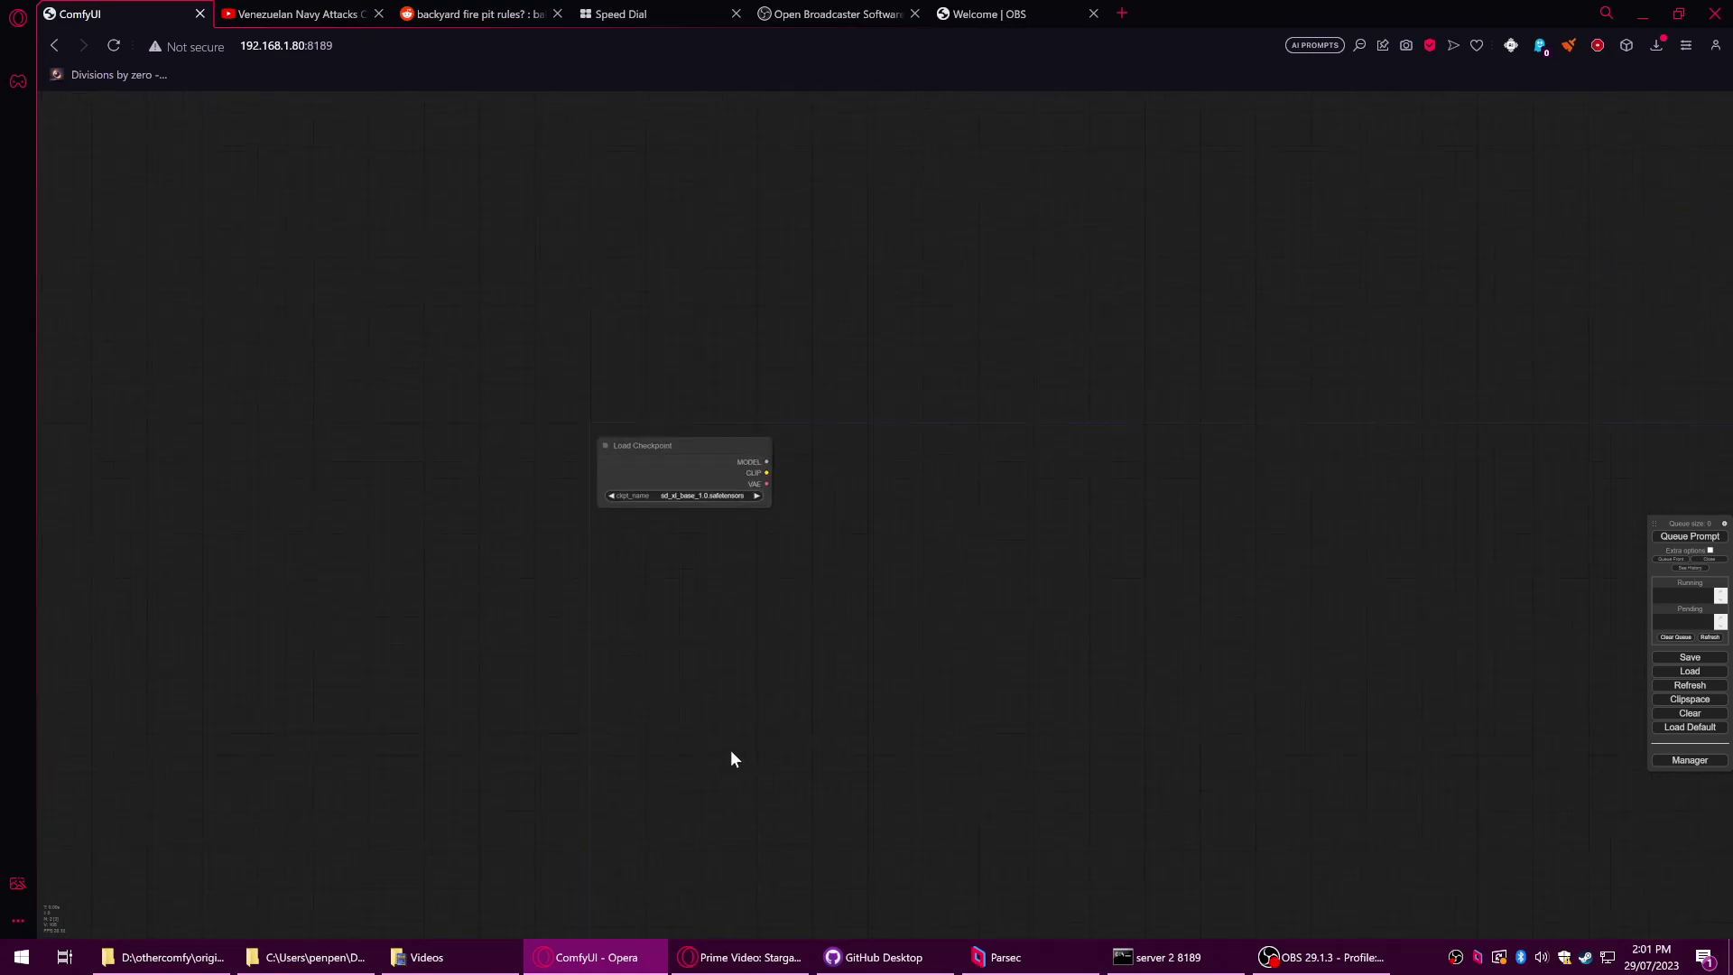
scroll(751, 504, "up", 5)
scroll(832, 514, "down", 2)
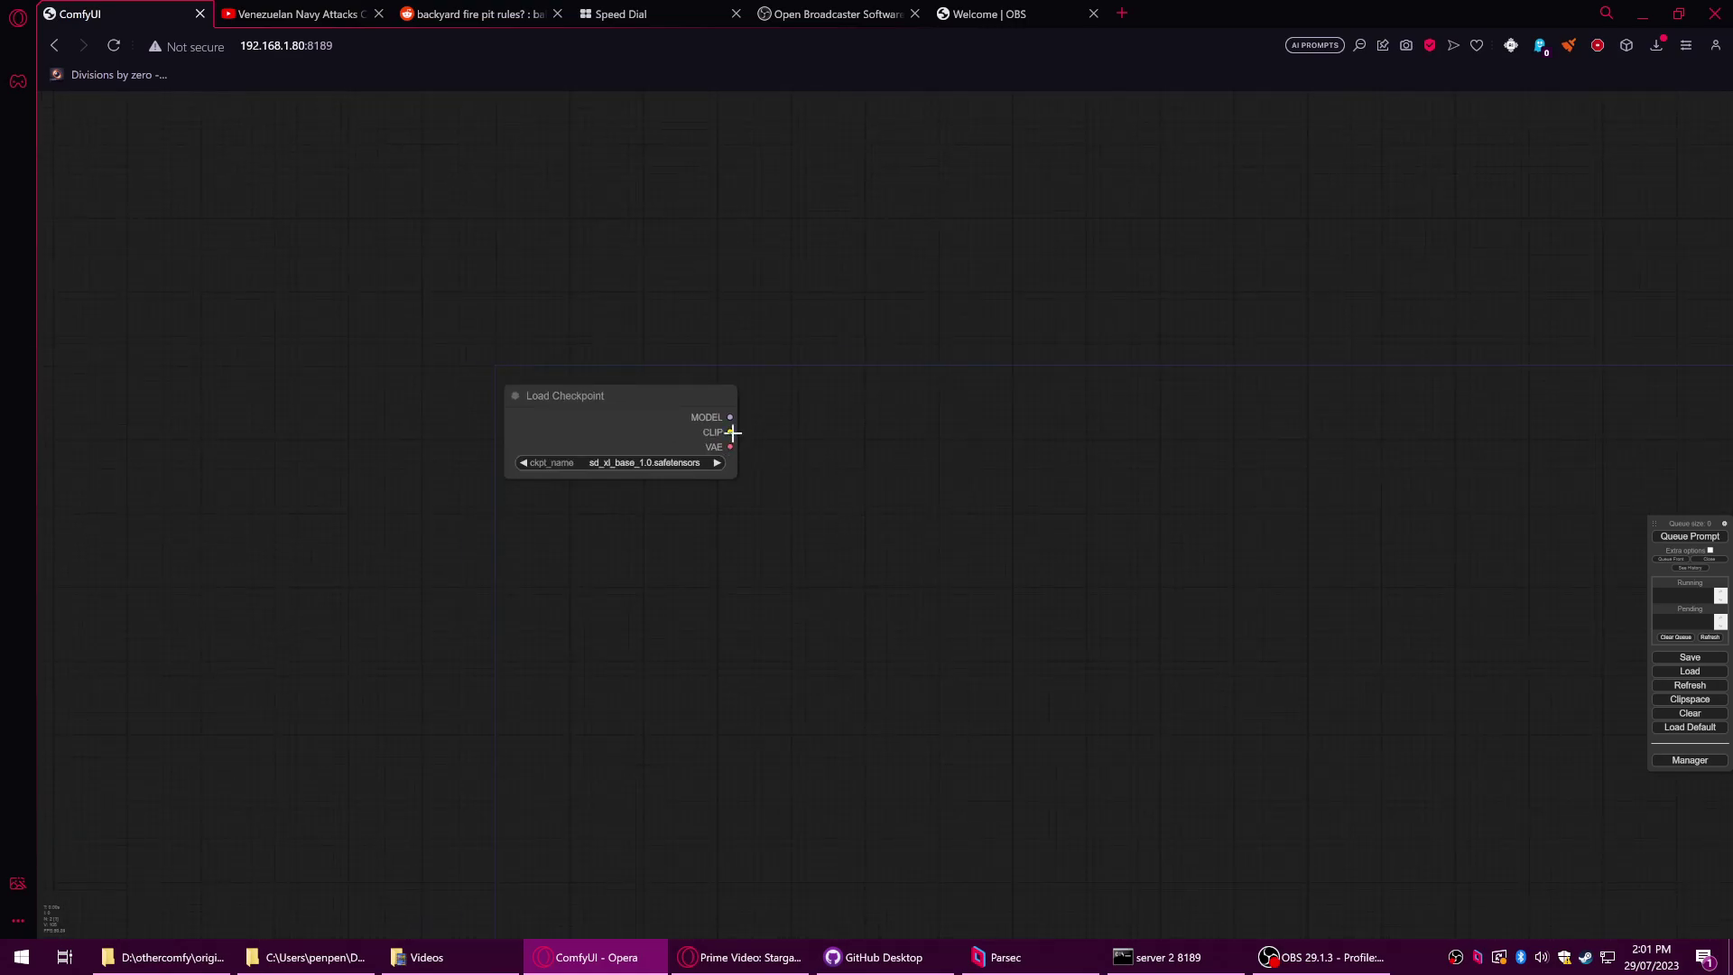
- Add a CLIPTextEncodeSDXL node from advanced > conditioning, wired to the base checkpoint's CLIP output
left_click_drag(733, 433, 1018, 432)
left_click(1033, 437)
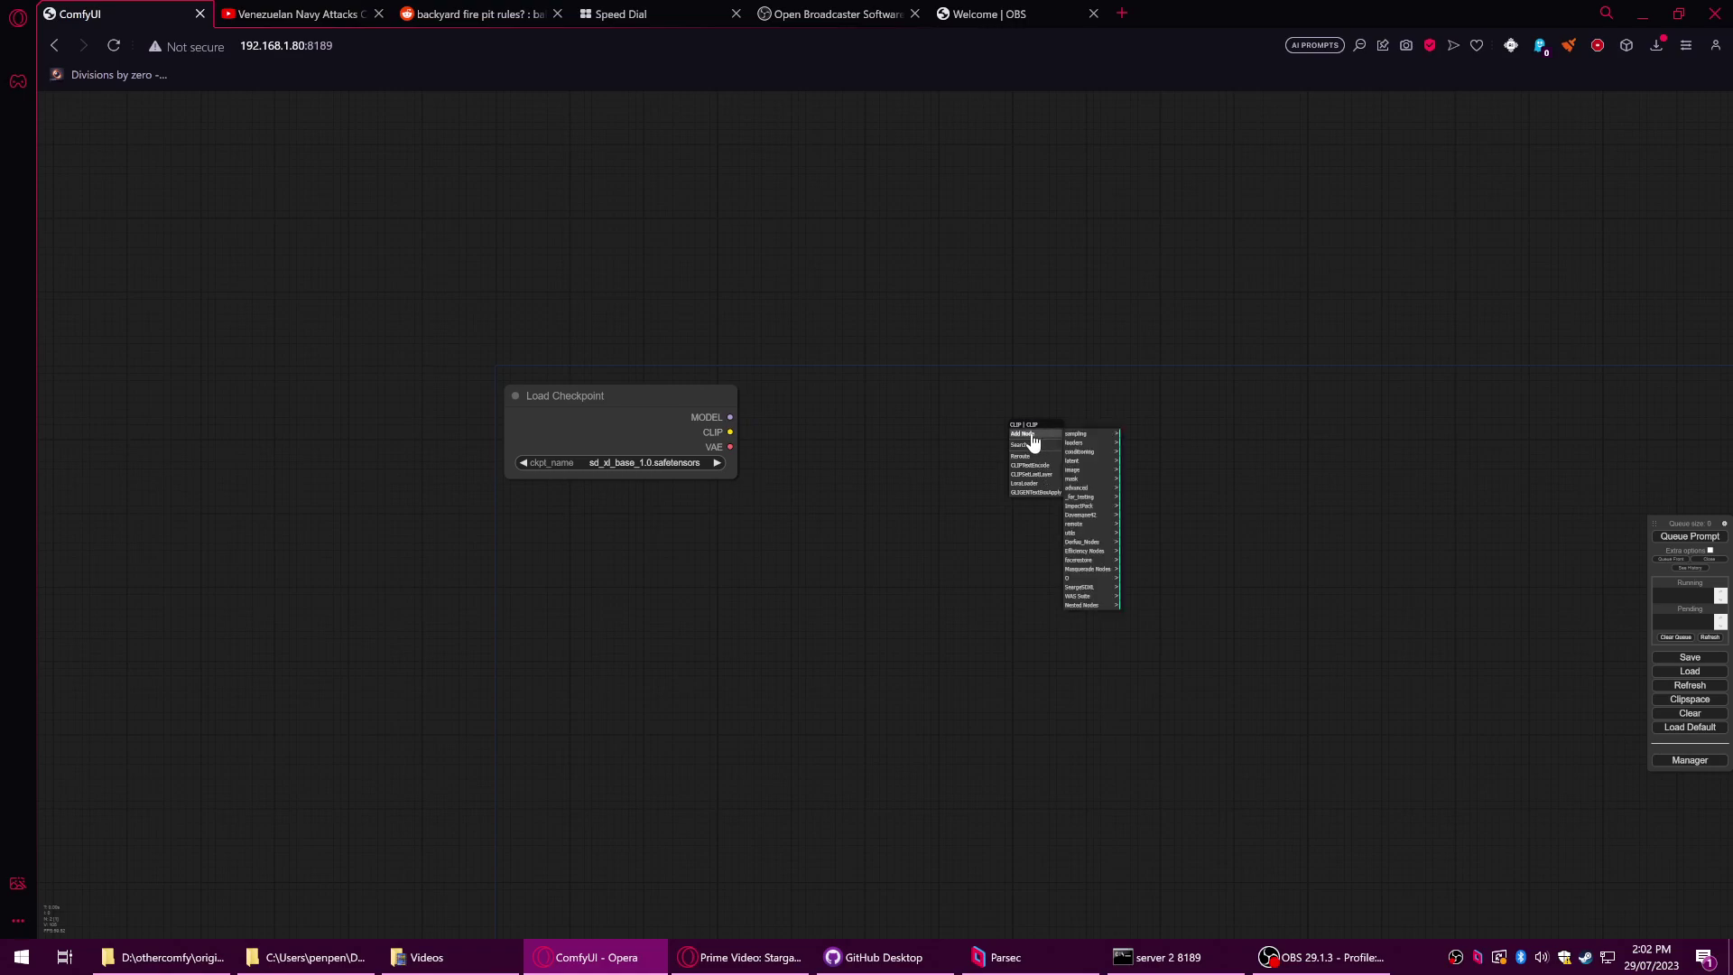
left_click(1081, 534)
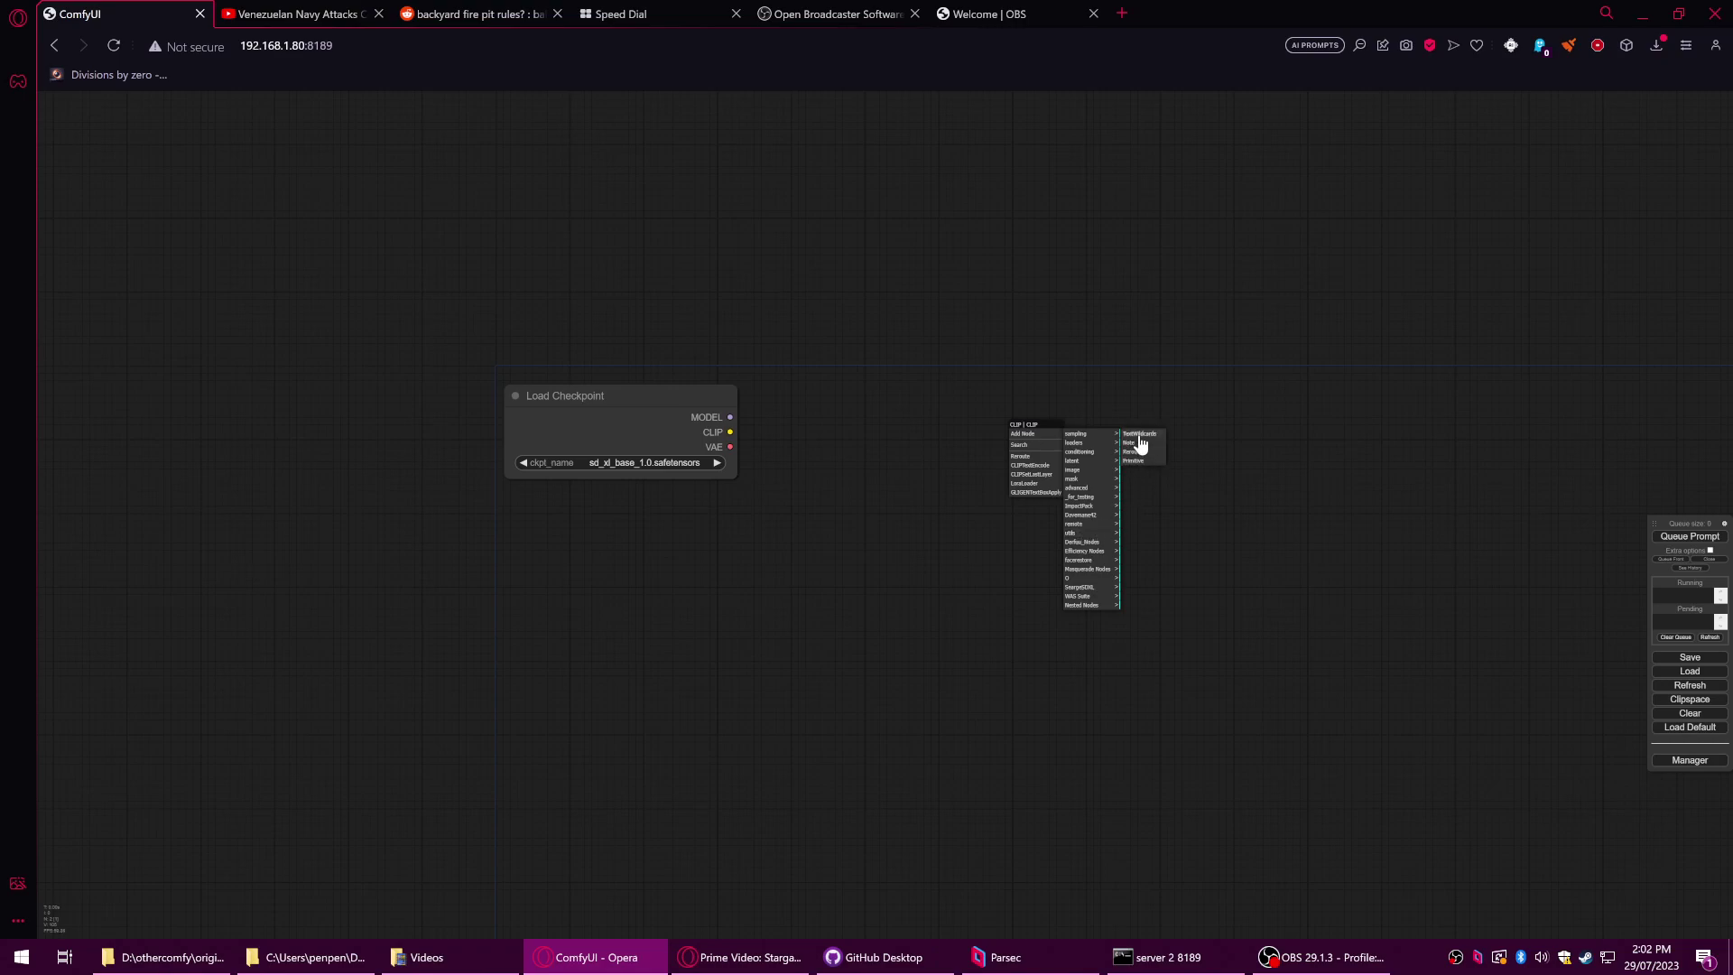
left_click(1083, 489)
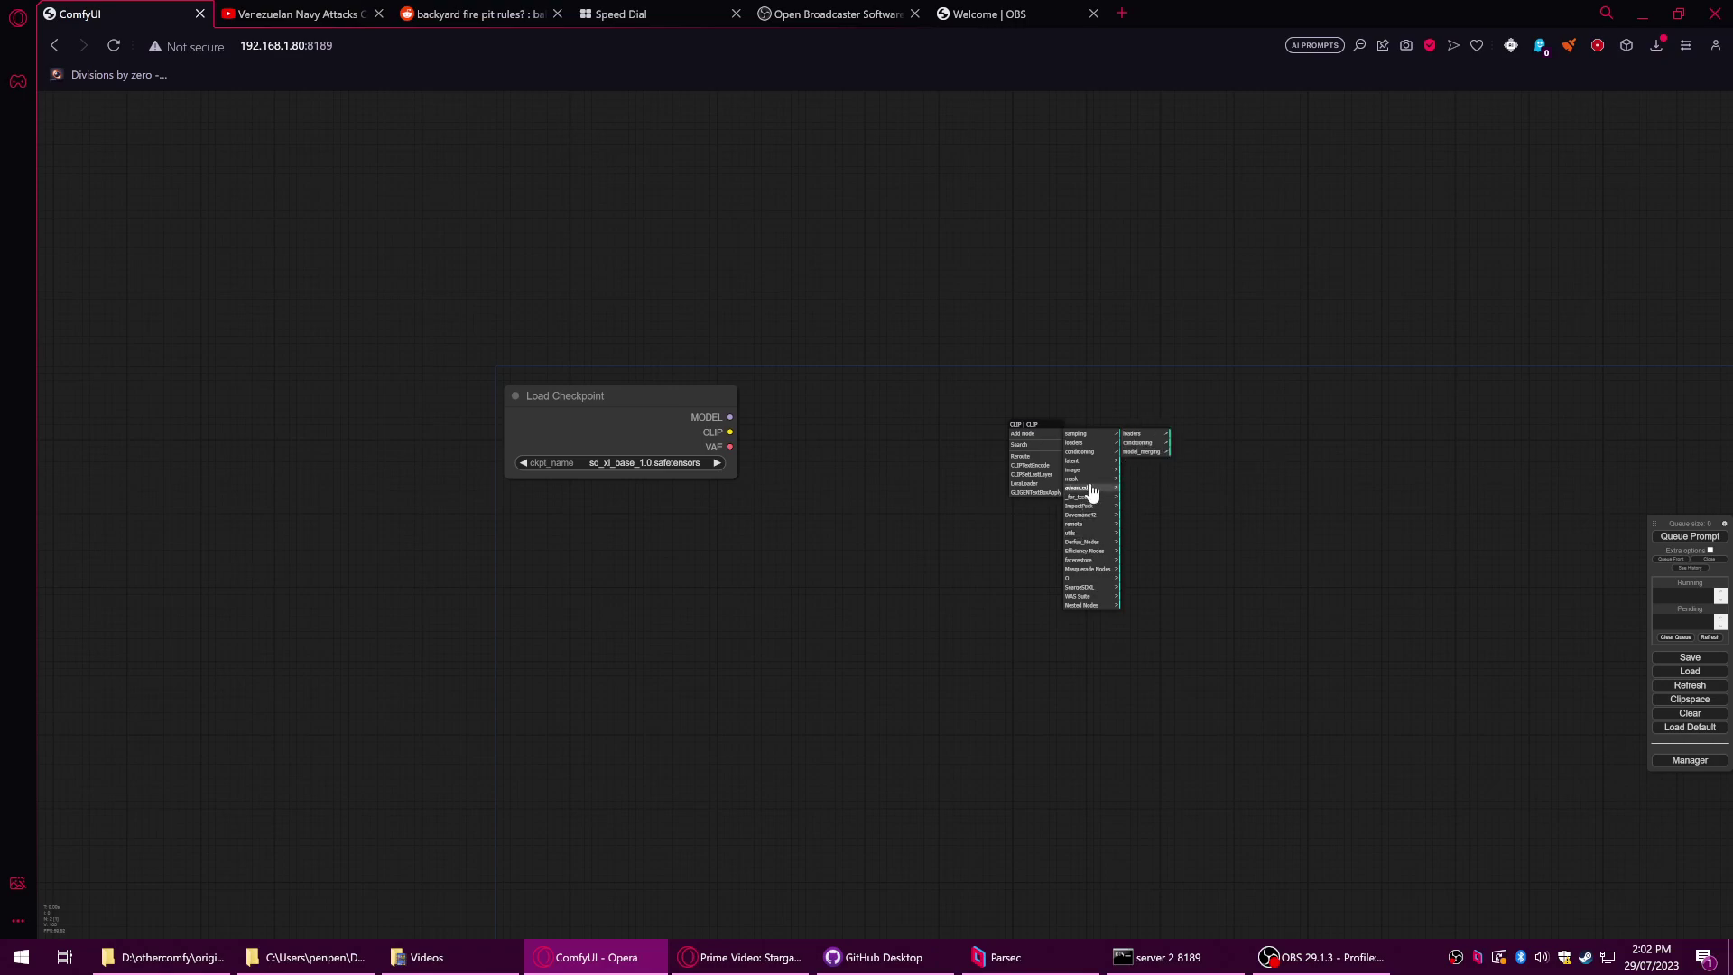
left_click(1144, 444)
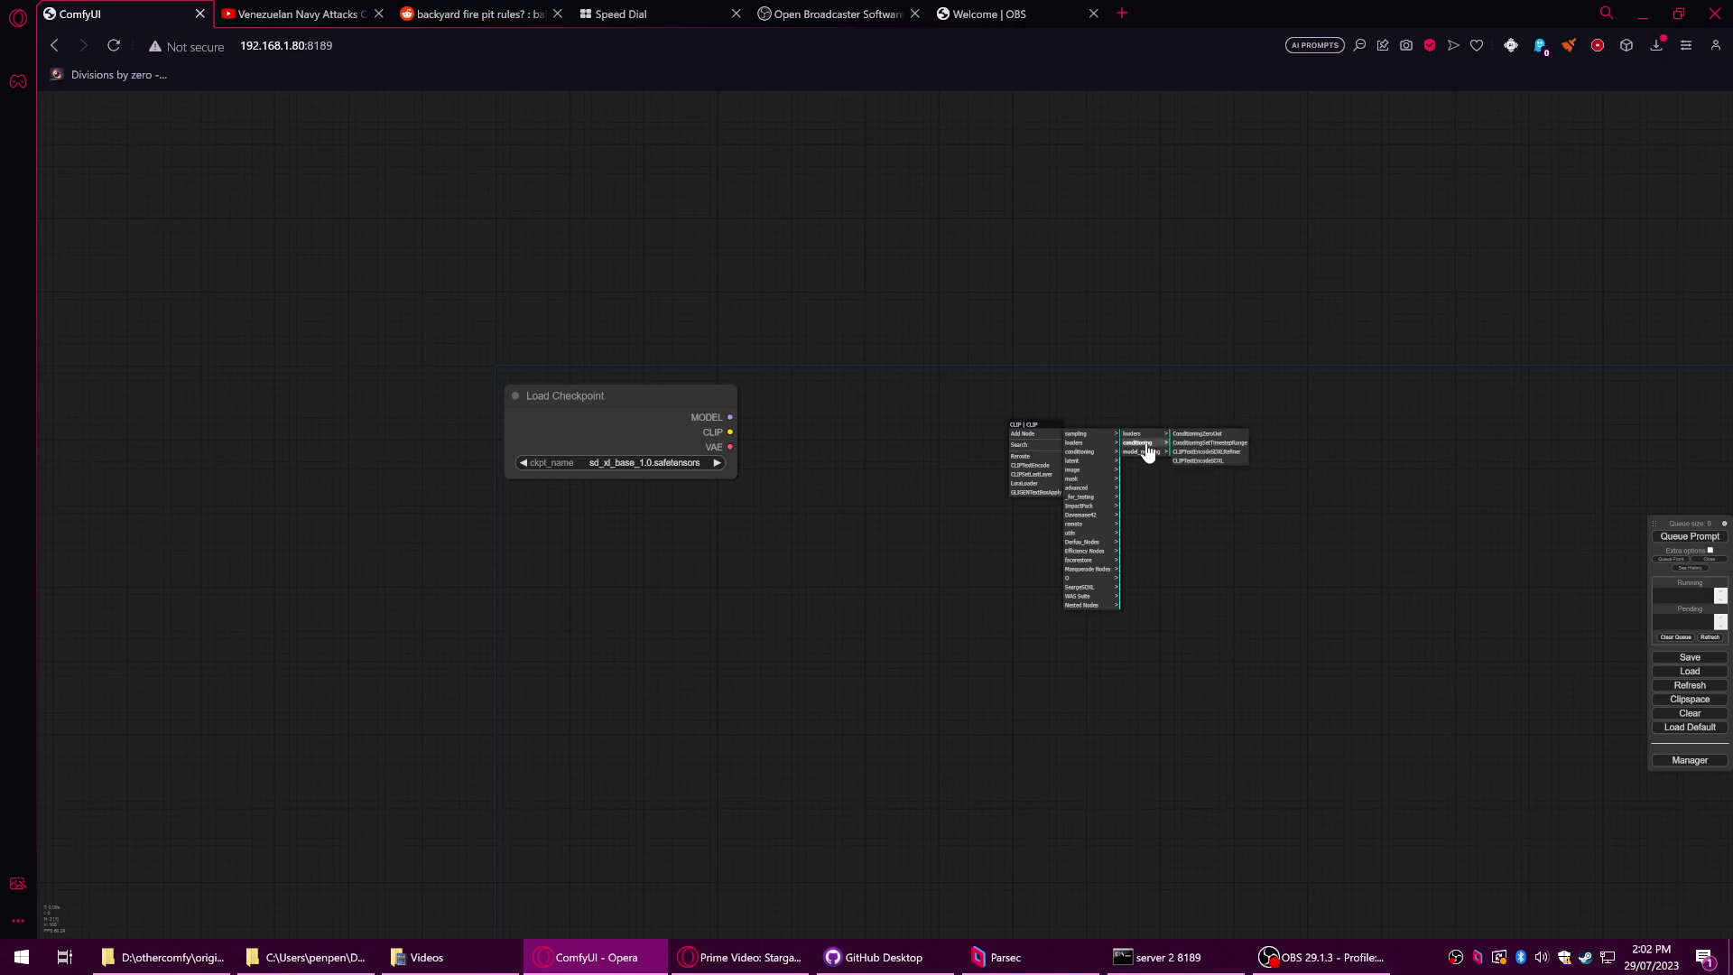
left_click(1201, 461)
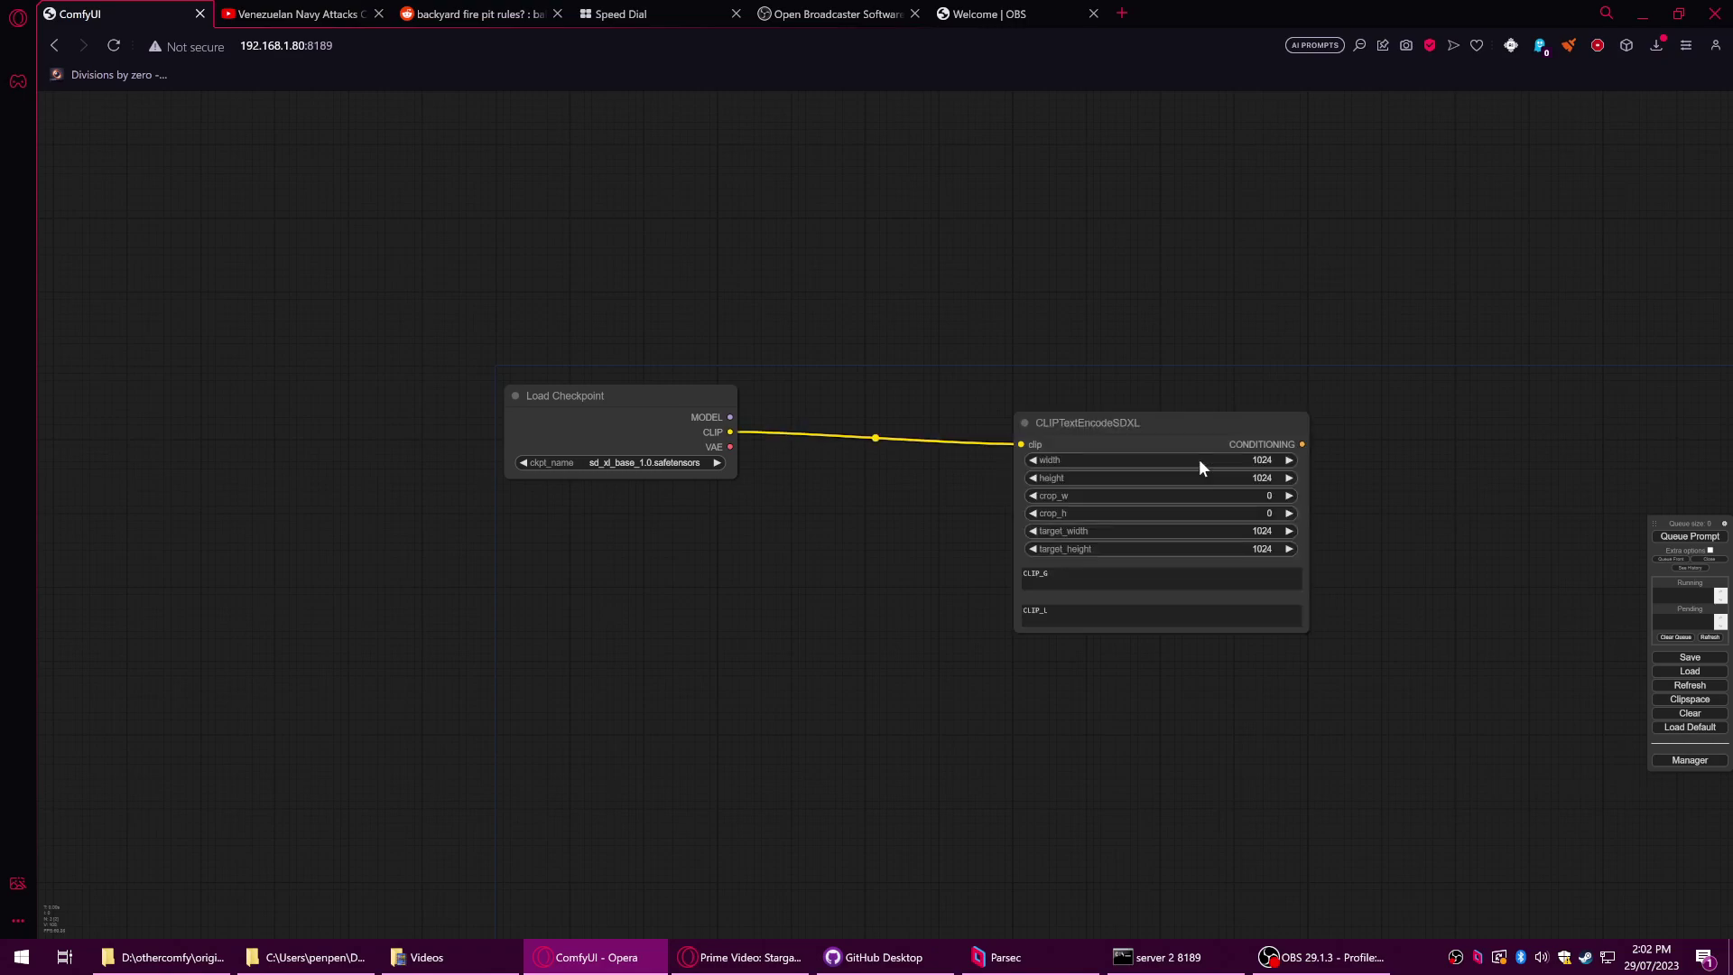
left_click_drag(1121, 434, 1086, 437)
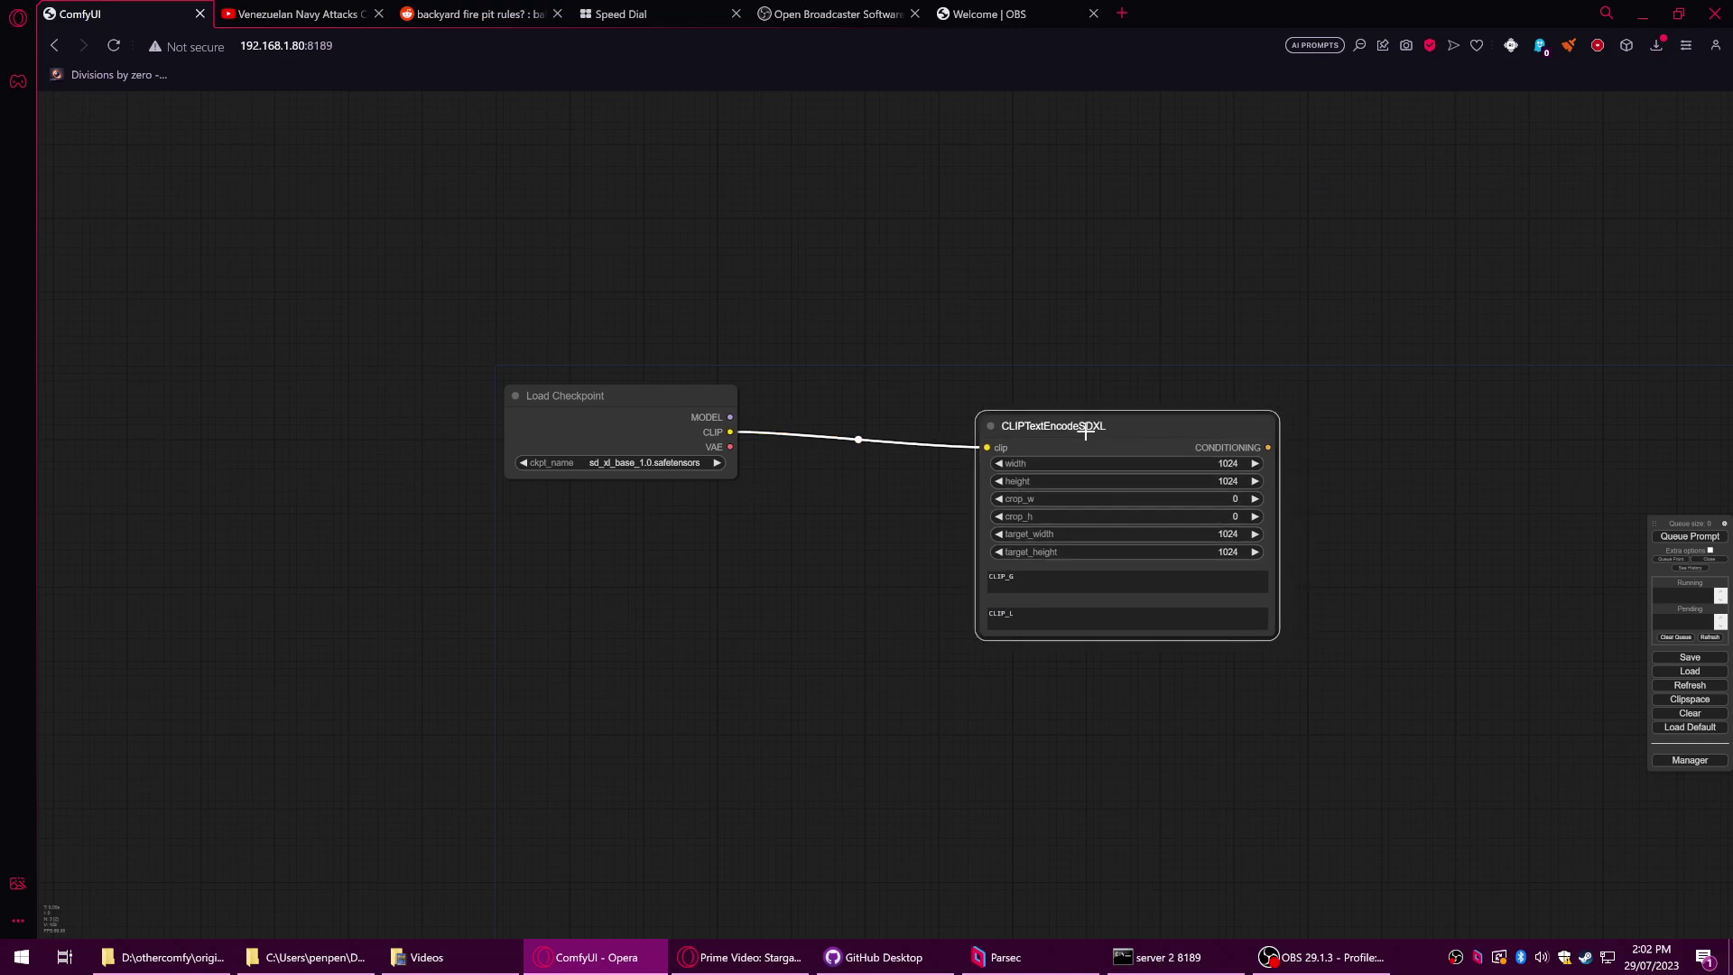
double_click(792, 512)
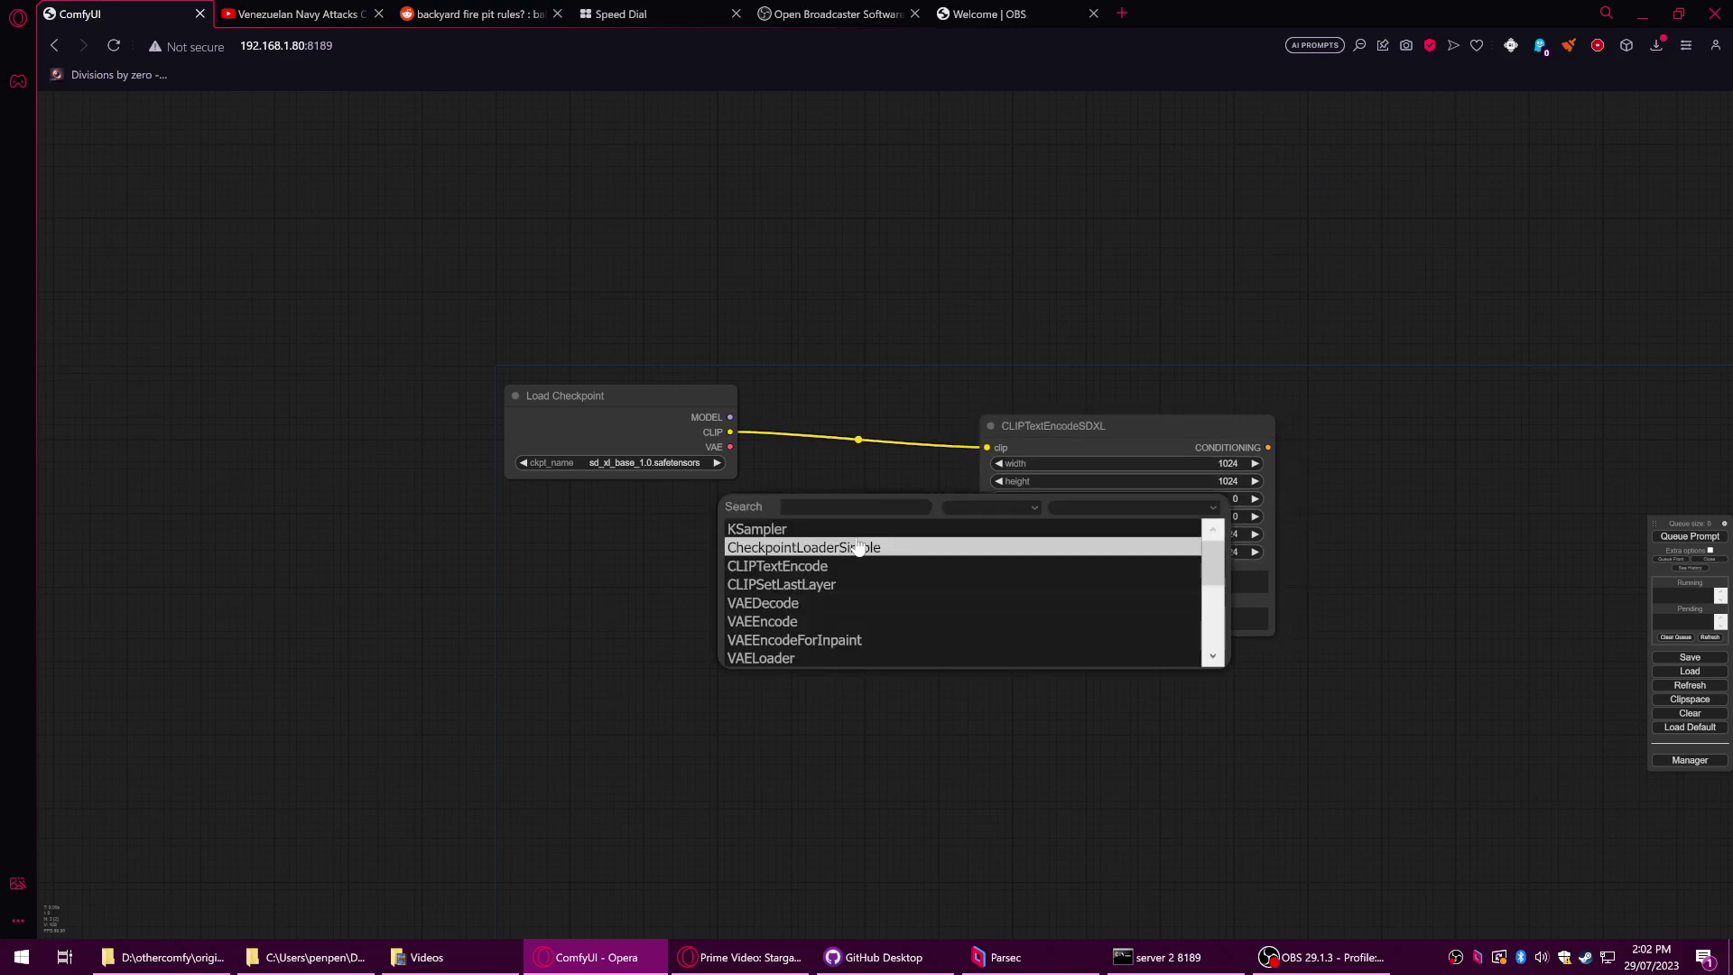
type("sdxl")
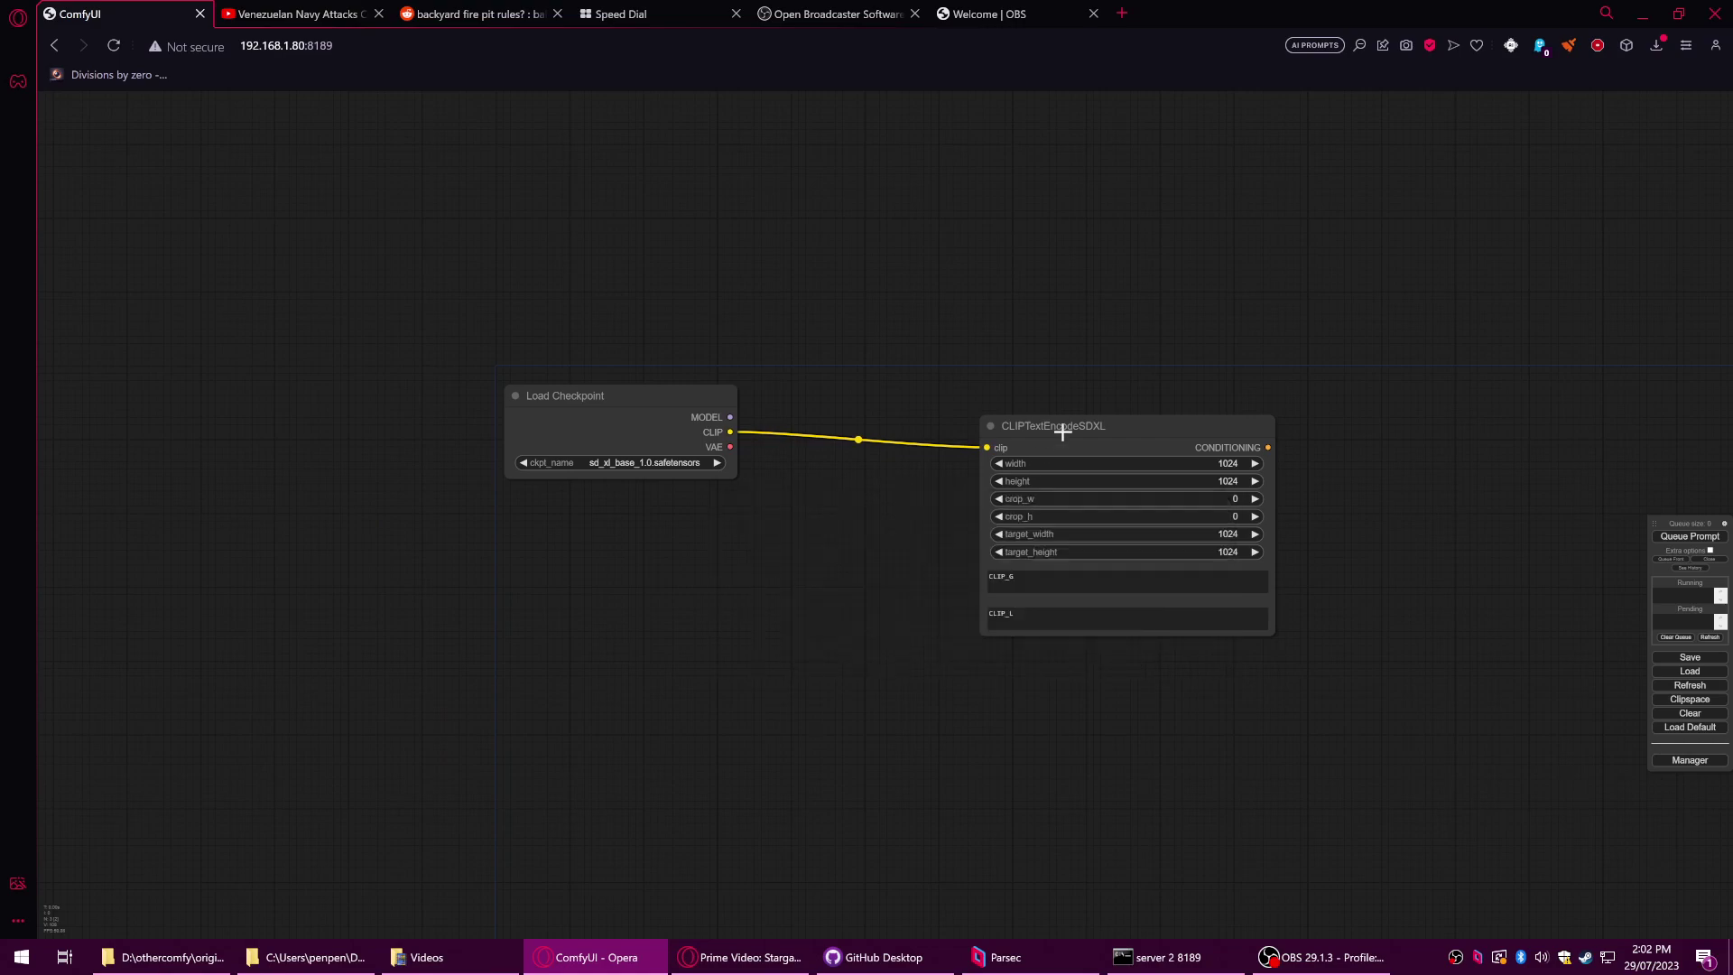
left_click_drag(1063, 426, 891, 478)
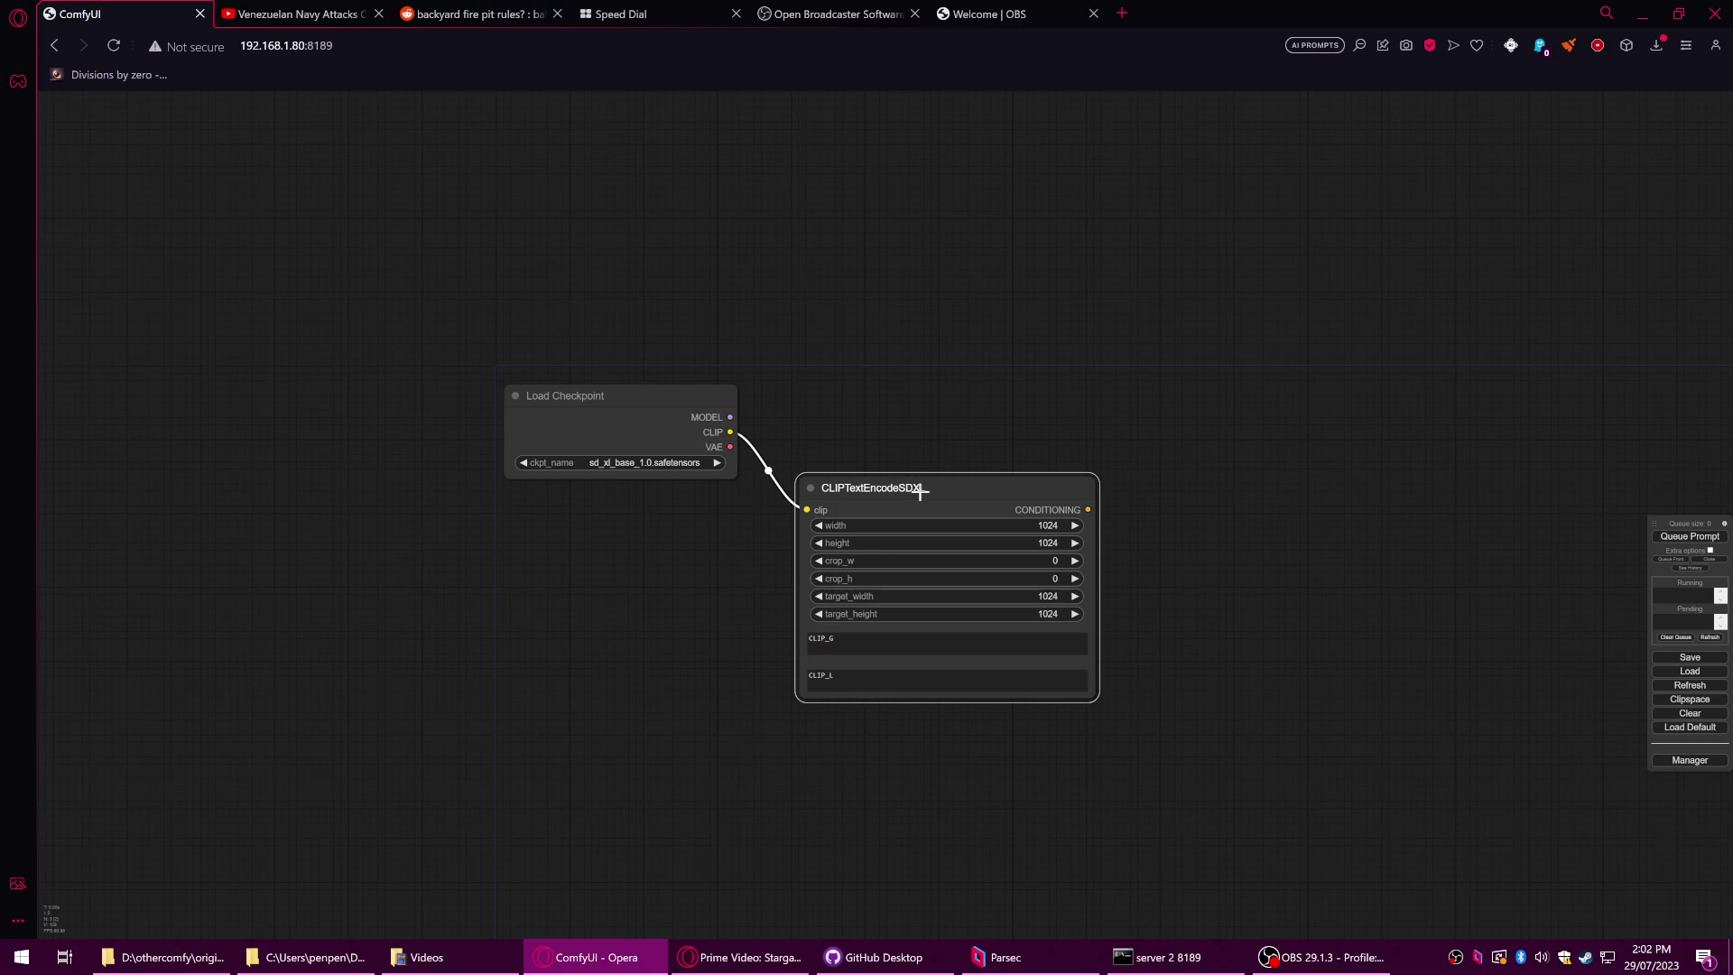
left_click_drag(918, 488, 995, 419)
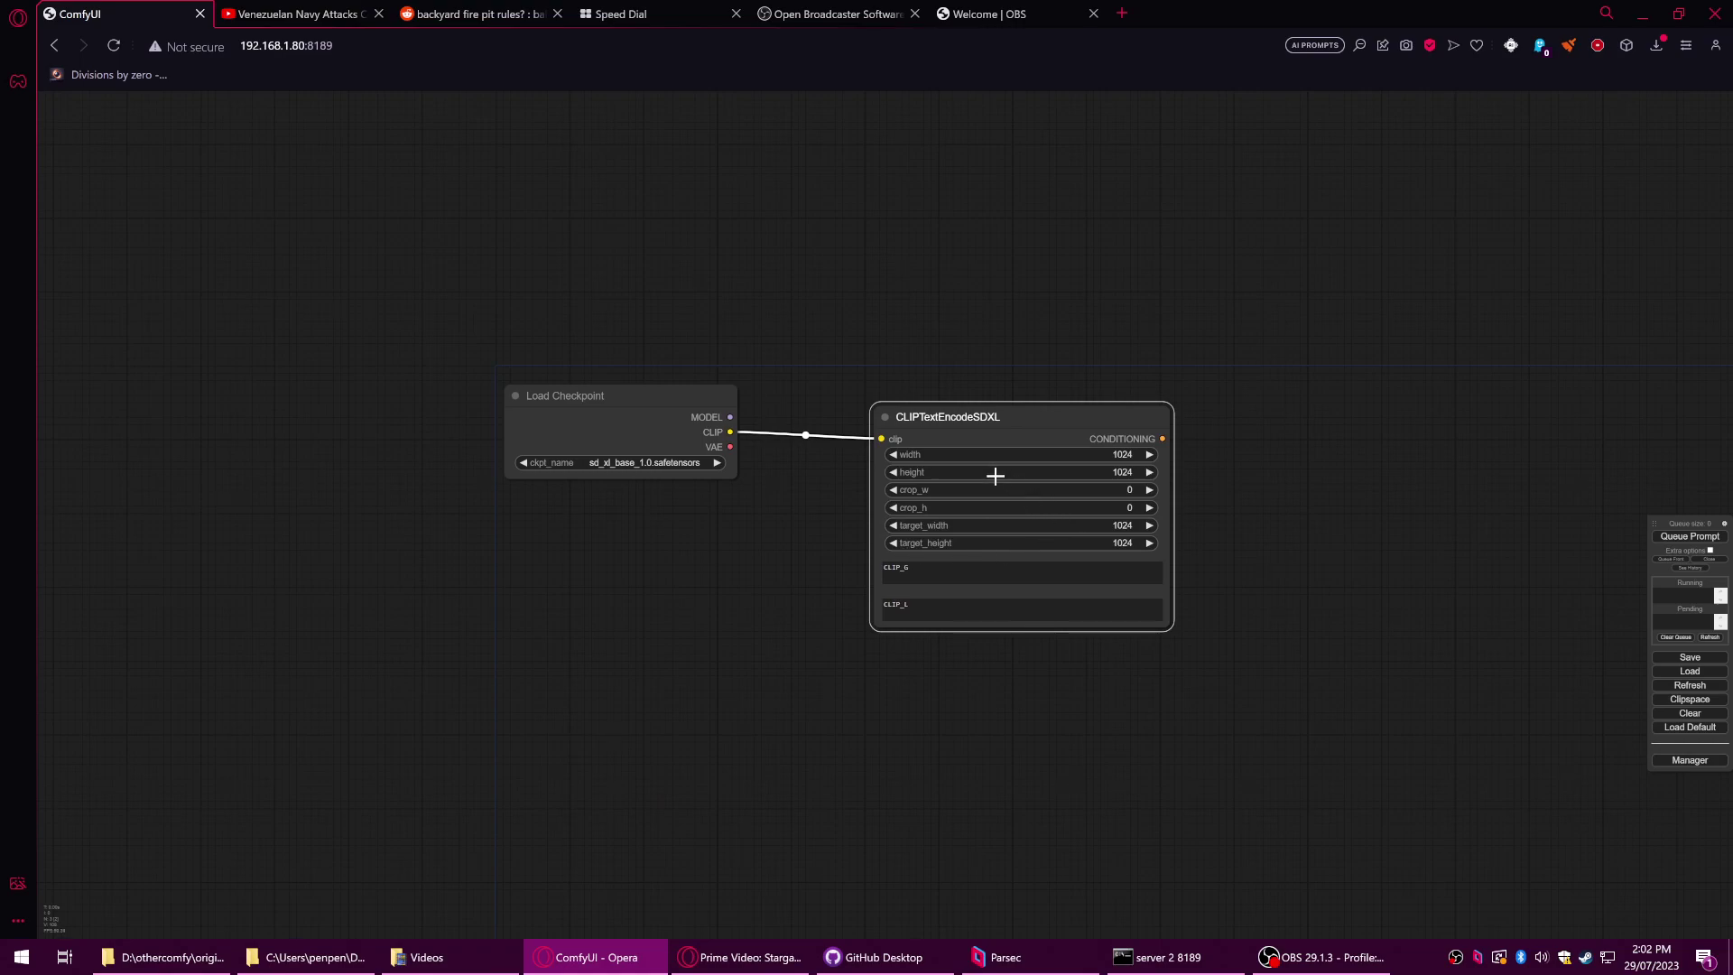
left_click(1014, 455)
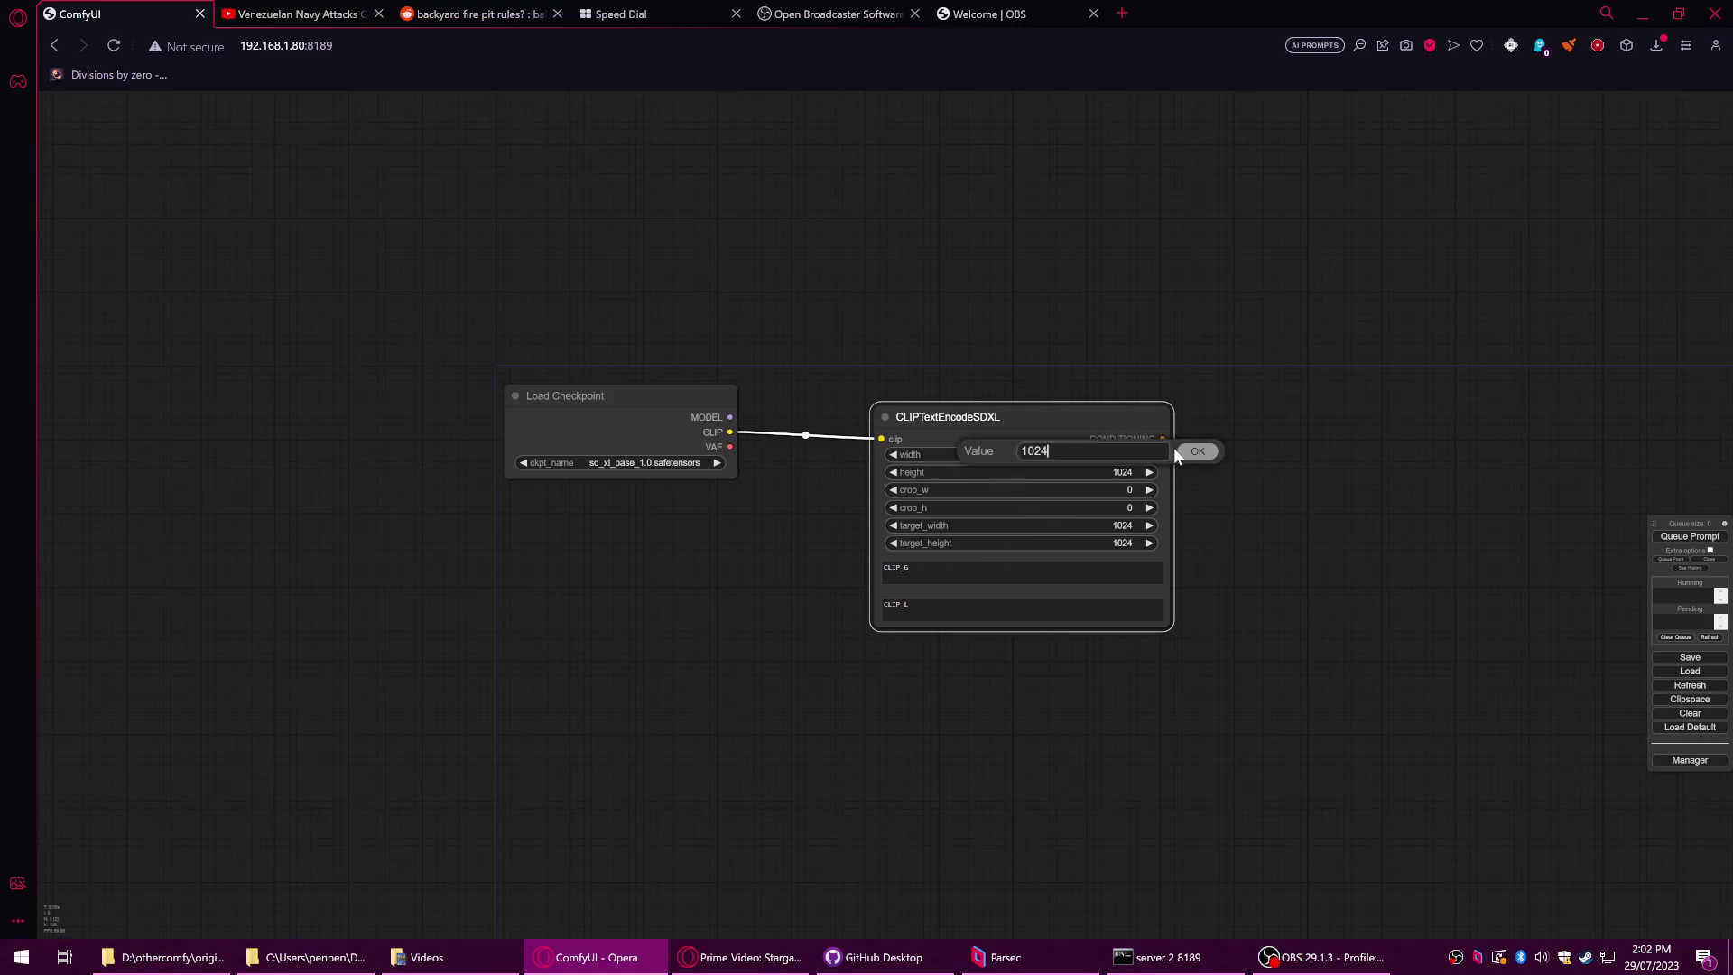
left_click(1185, 451)
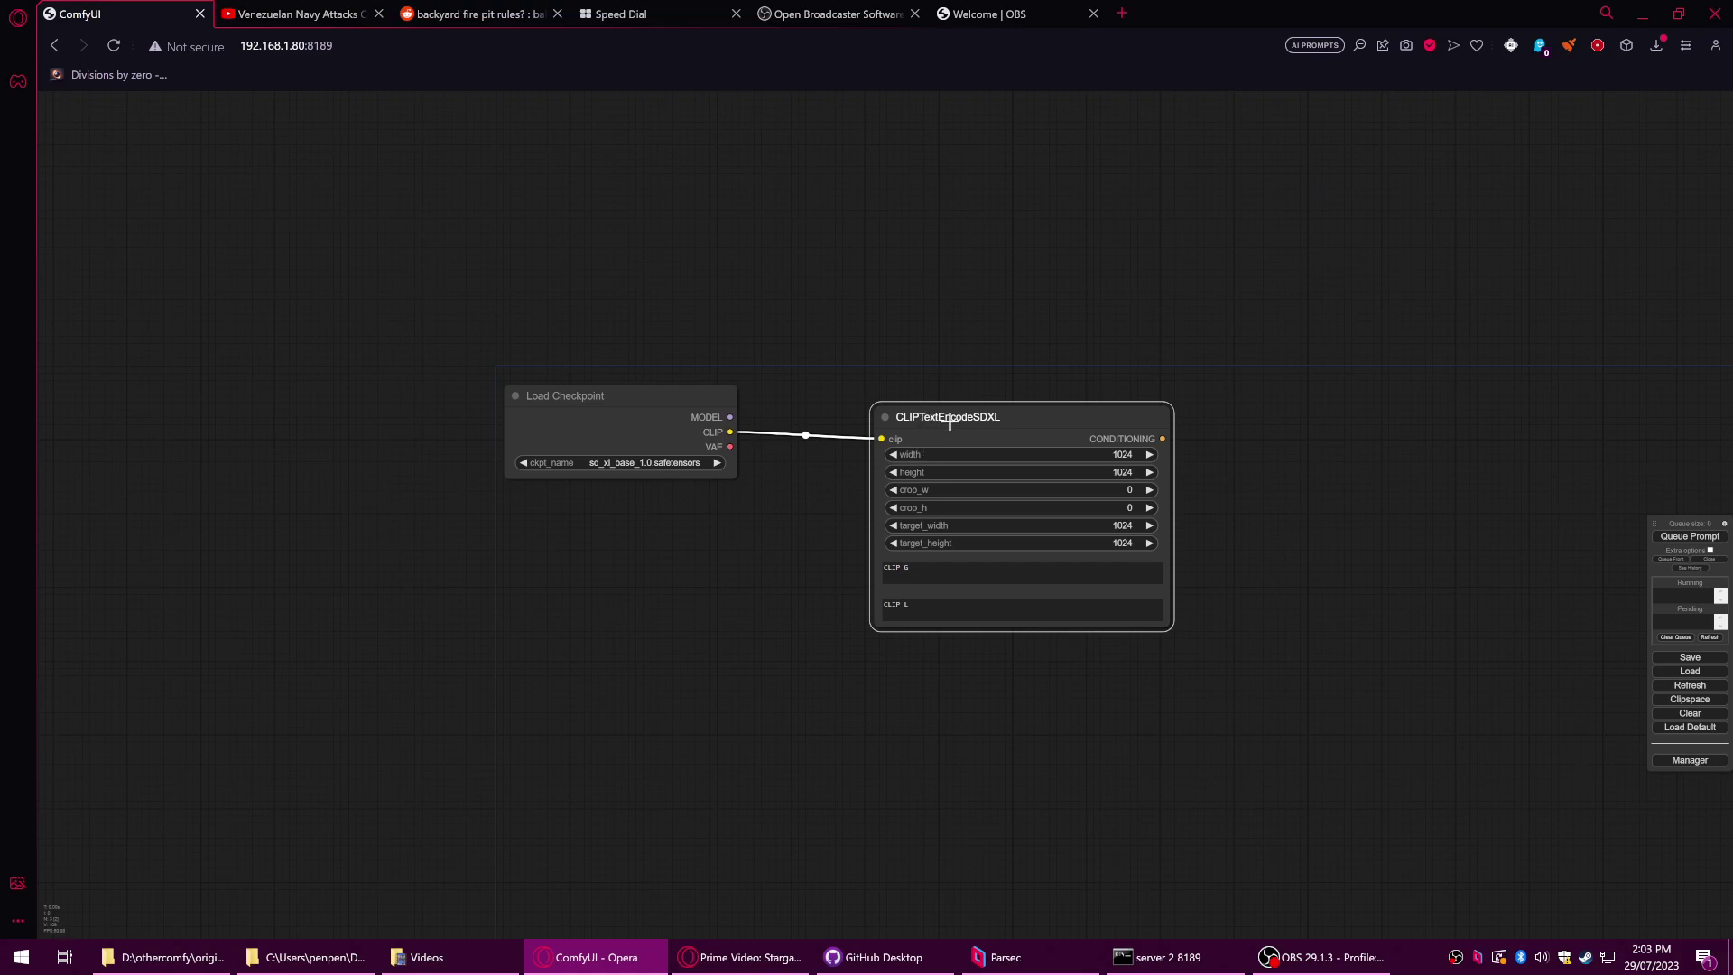
left_click_drag(949, 424, 951, 458)
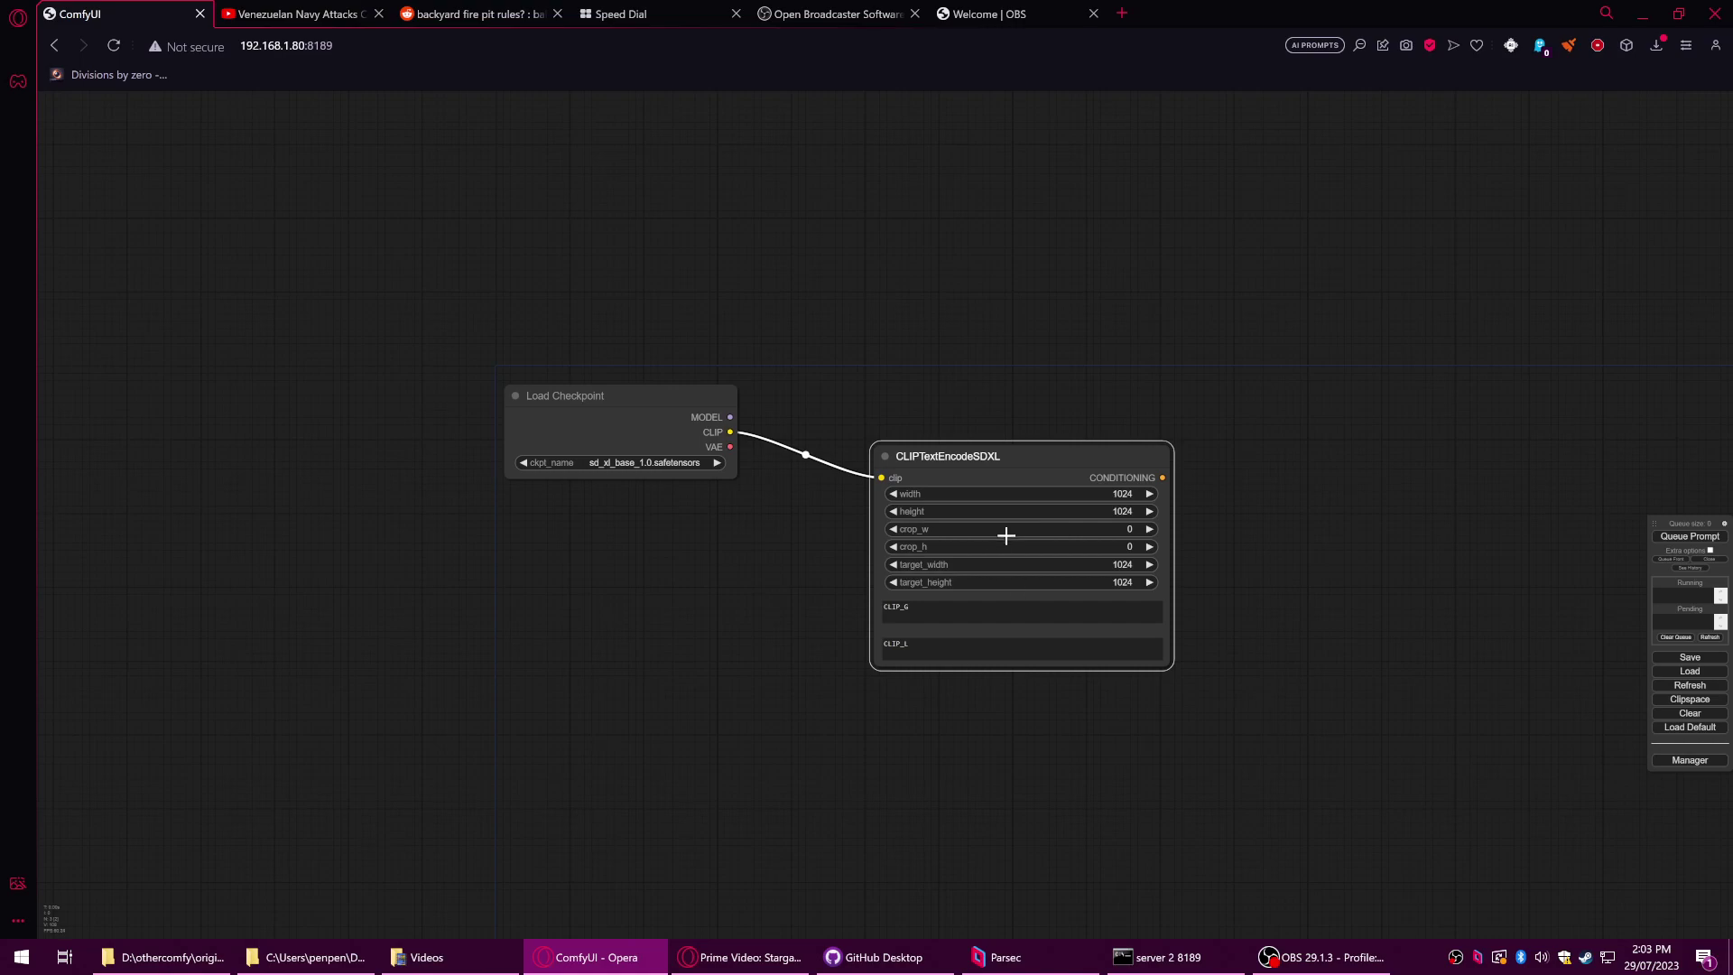
mouse_move(1029, 458)
left_mouse_down()
mouse_move(1052, 479)
mouse_move(1052, 452)
left_mouse_up()
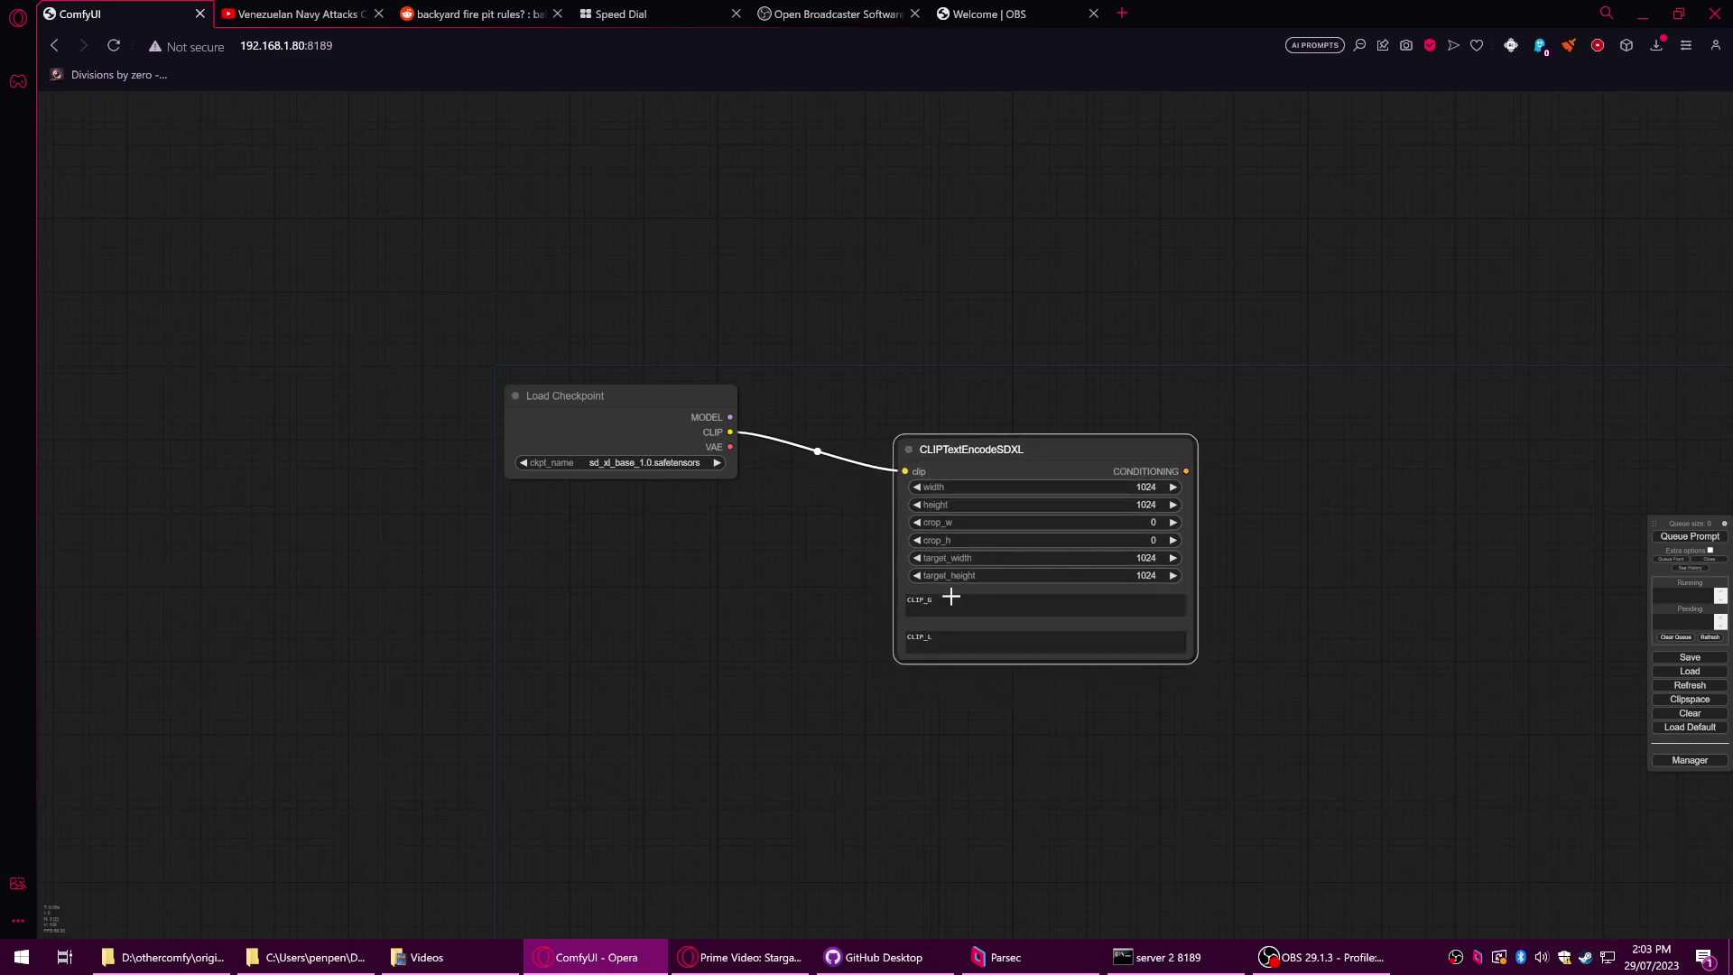
- Select and deselect text in the empty CLIP_G and CLIP_L prompt boxes without changing them
left_click(914, 603)
left_click(948, 639)
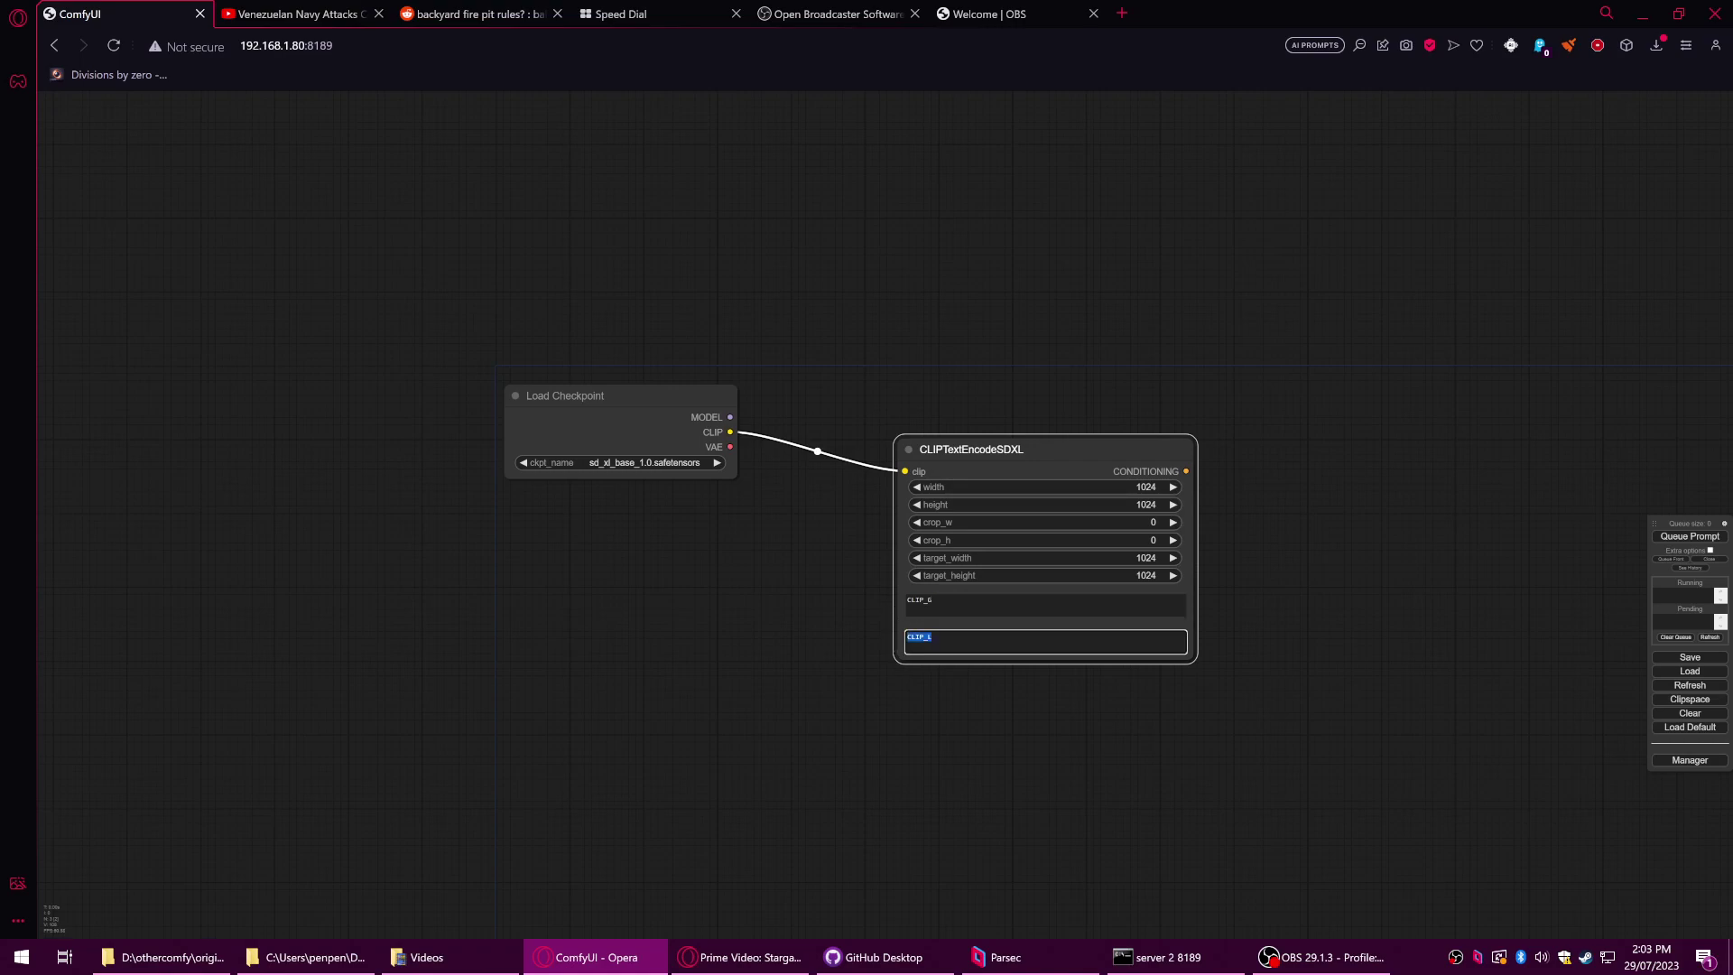
key("shift+Tab")
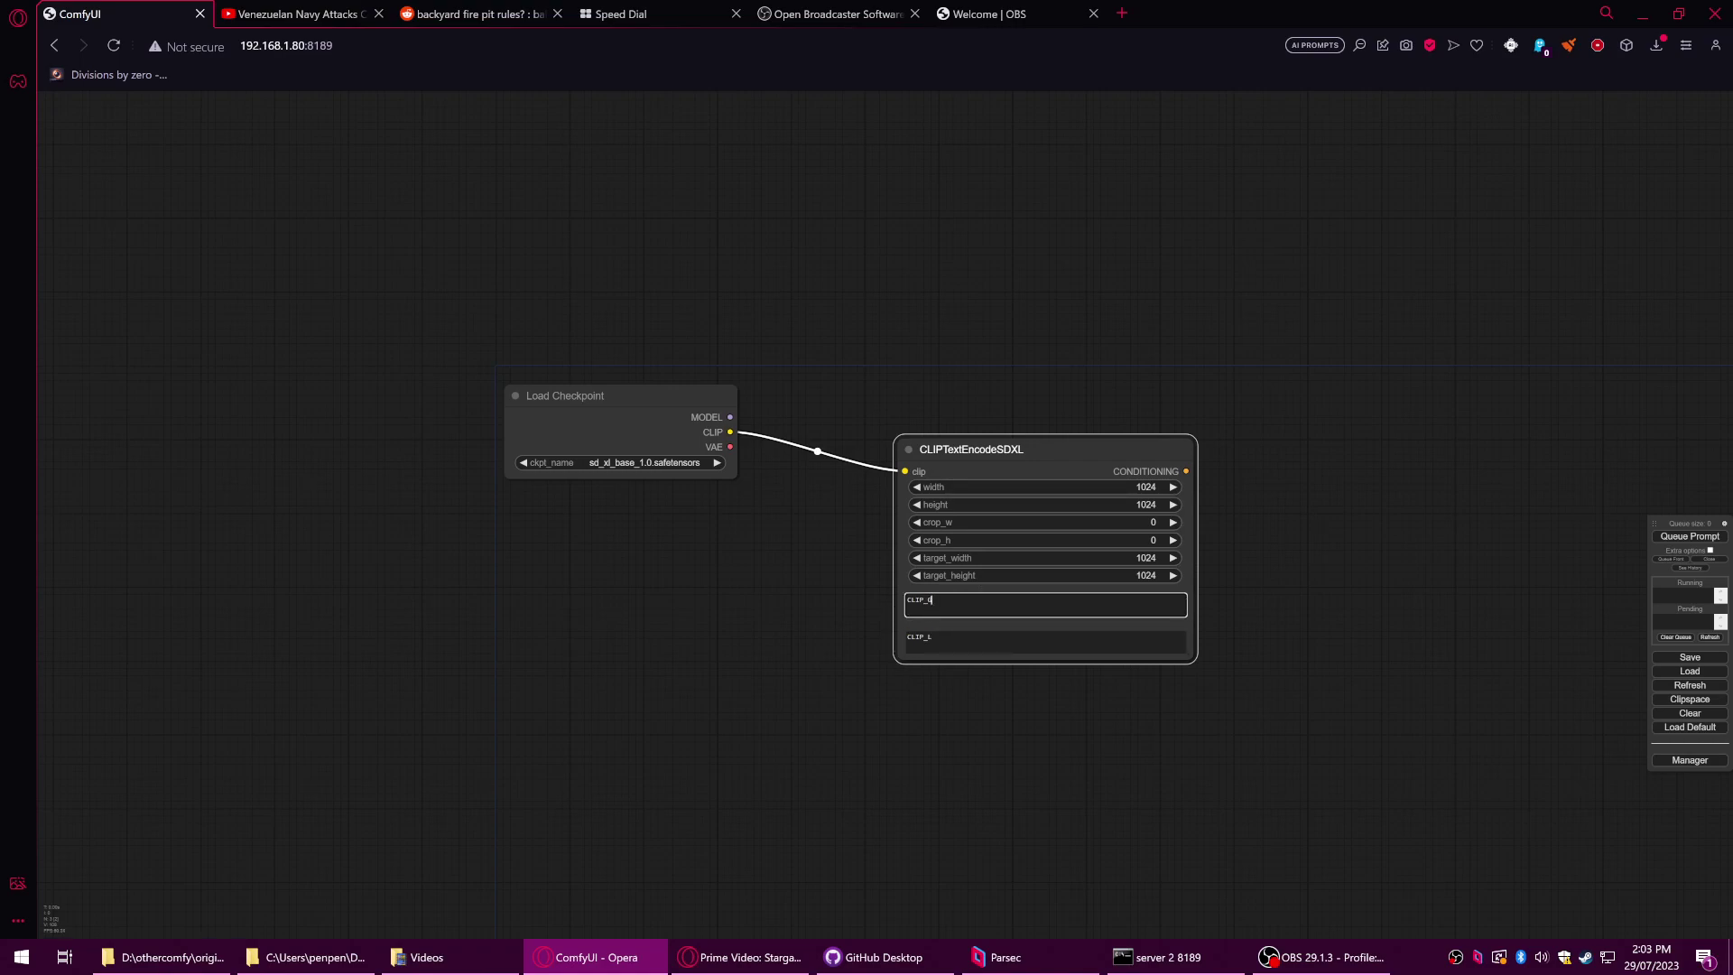
key("ctrl+a")
key("End")
key("ctrl+a")
key("Right")
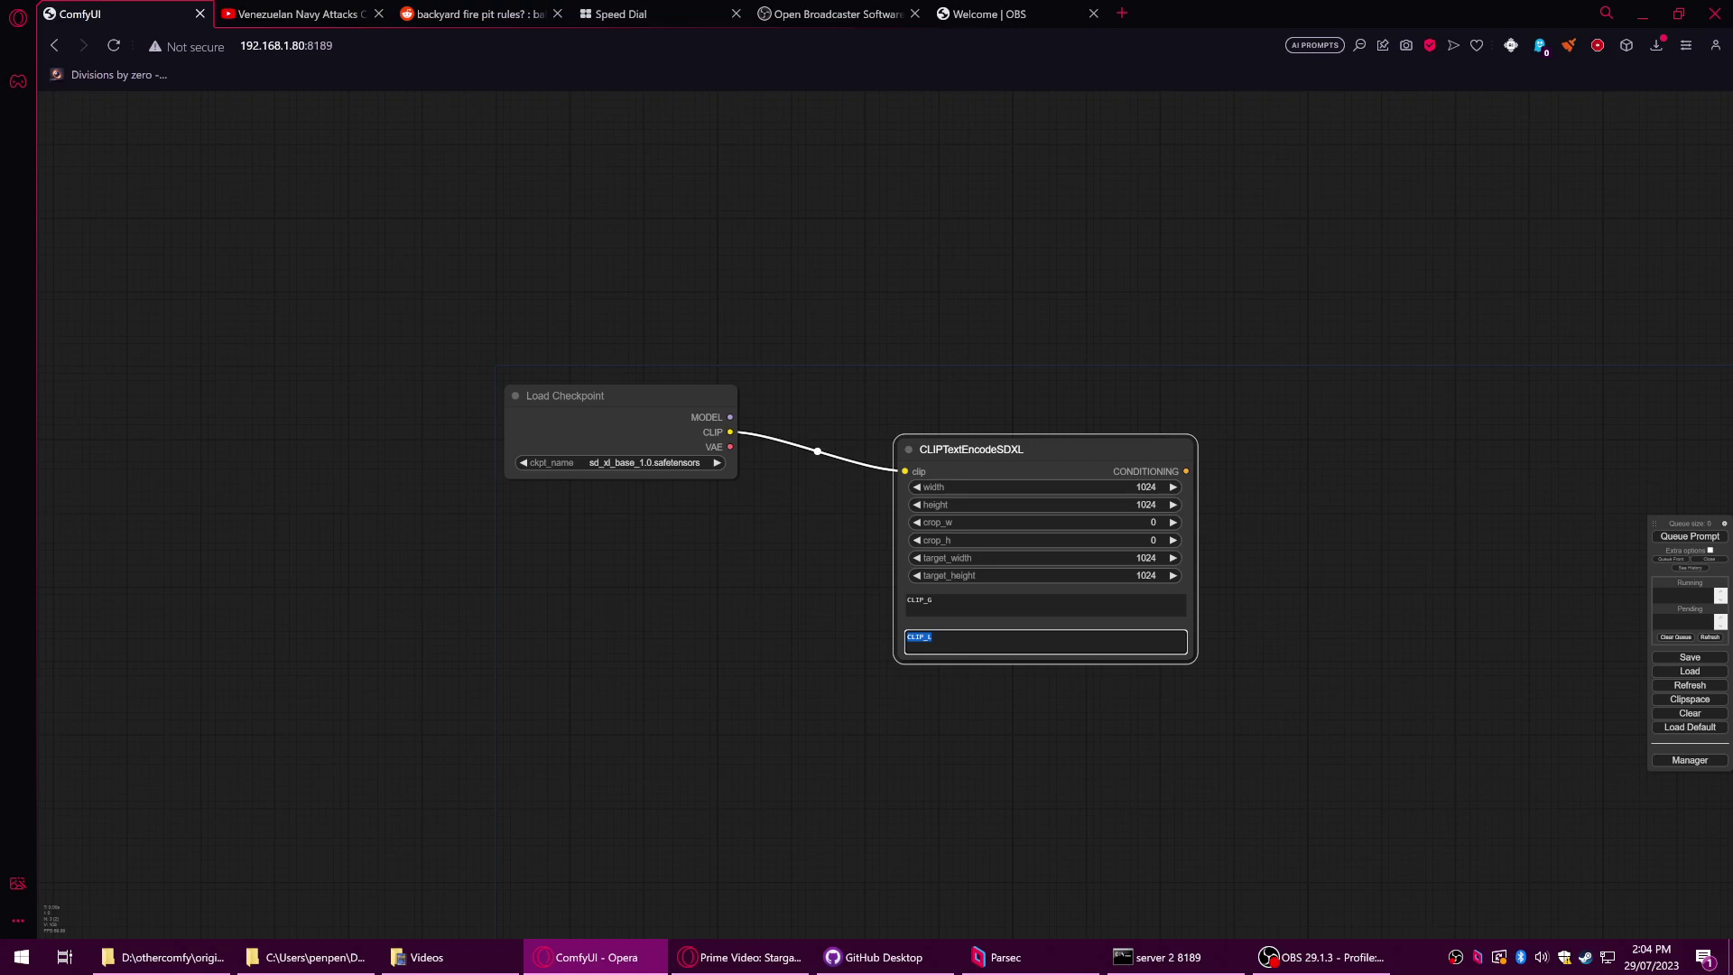
left_click(933, 600)
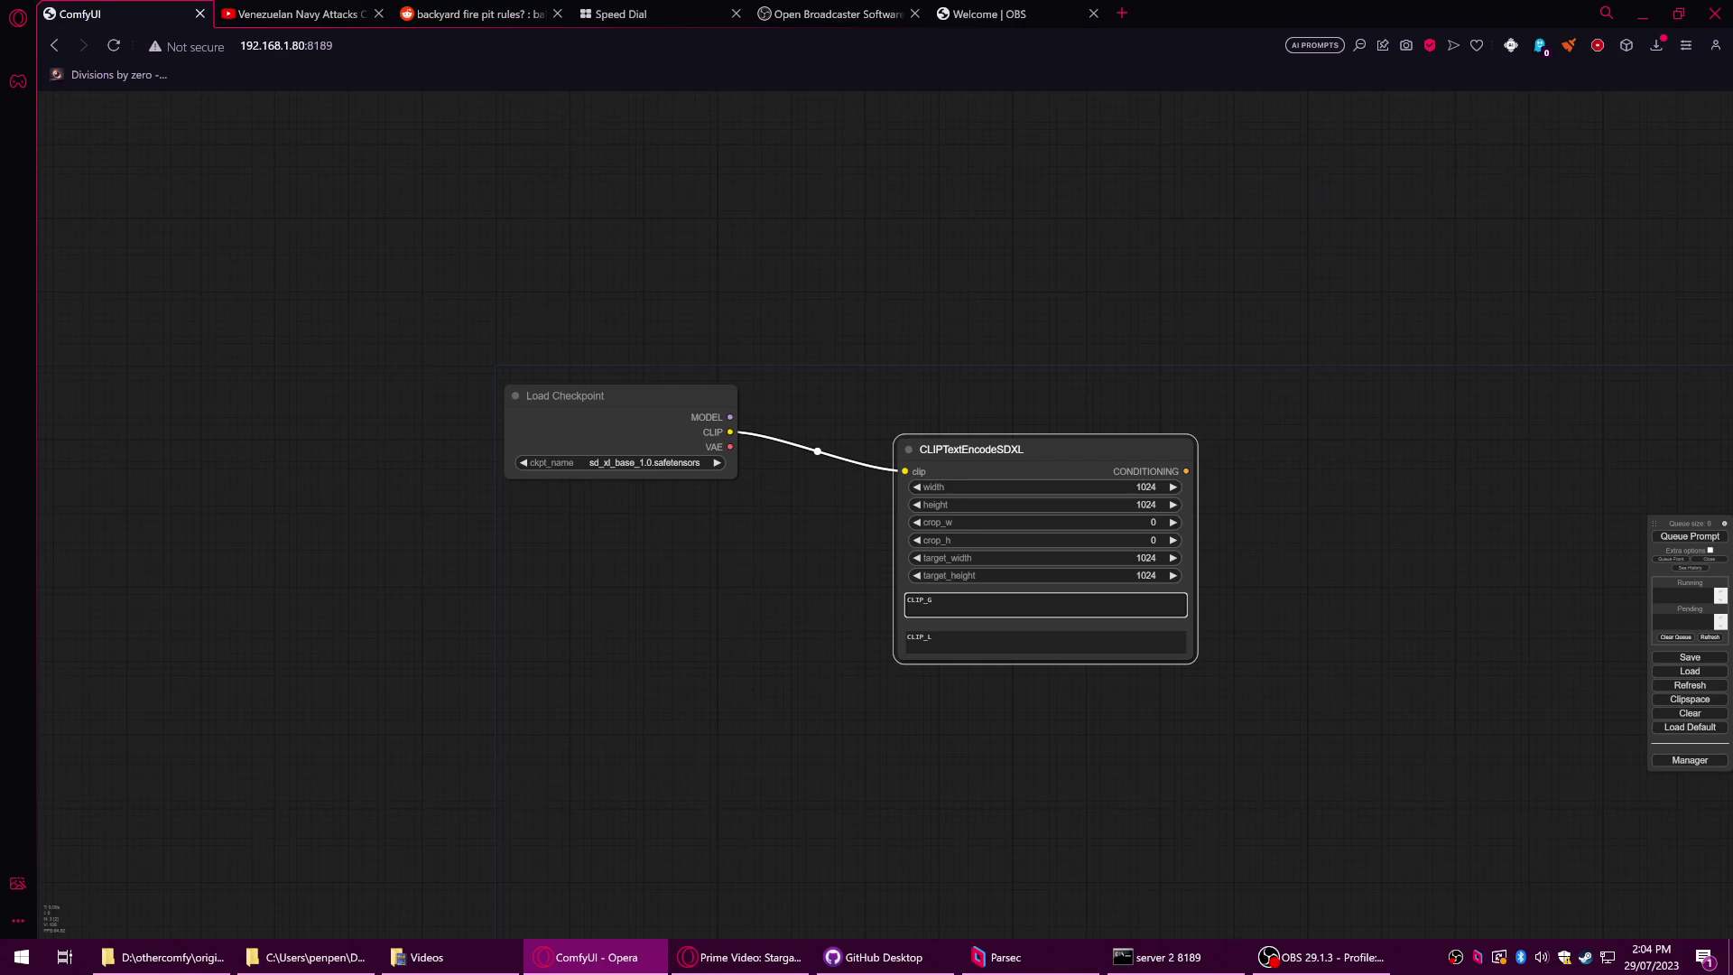
- Convert the CLIPTextEncodeSDXL node's text_g and then text_l widgets into input sockets
right_click(962, 588)
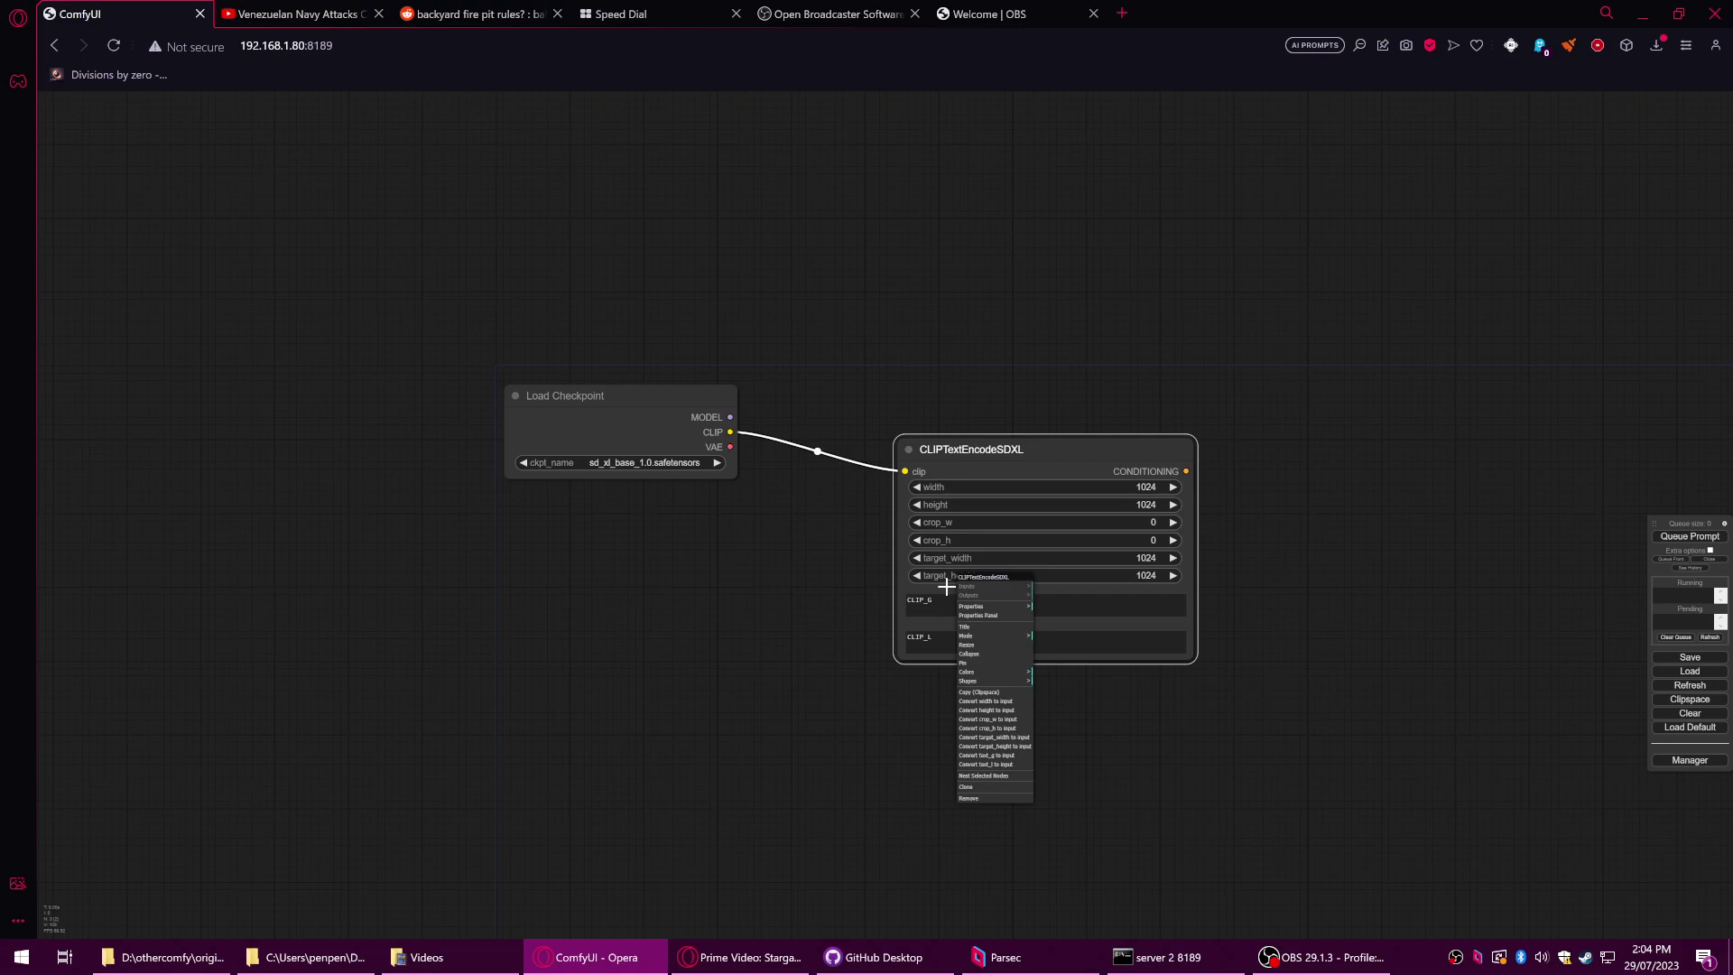
right_click(940, 608)
left_click(941, 609)
right_click(942, 611)
left_click(942, 612)
right_click(907, 577)
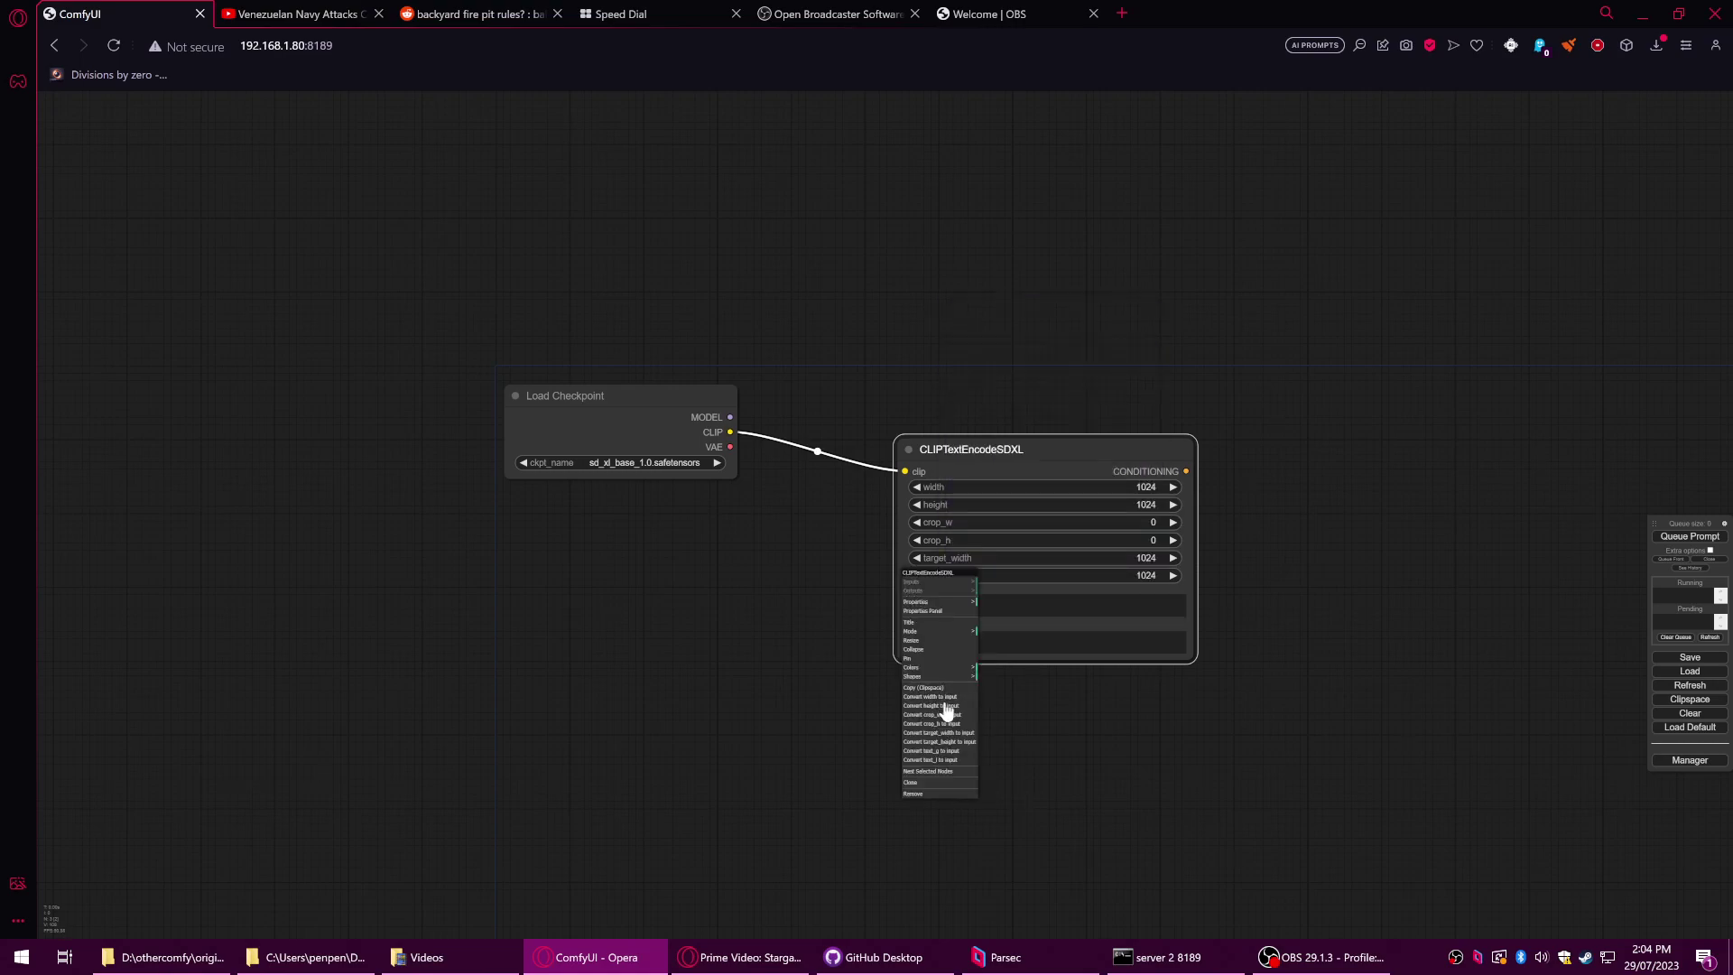
left_click(959, 761)
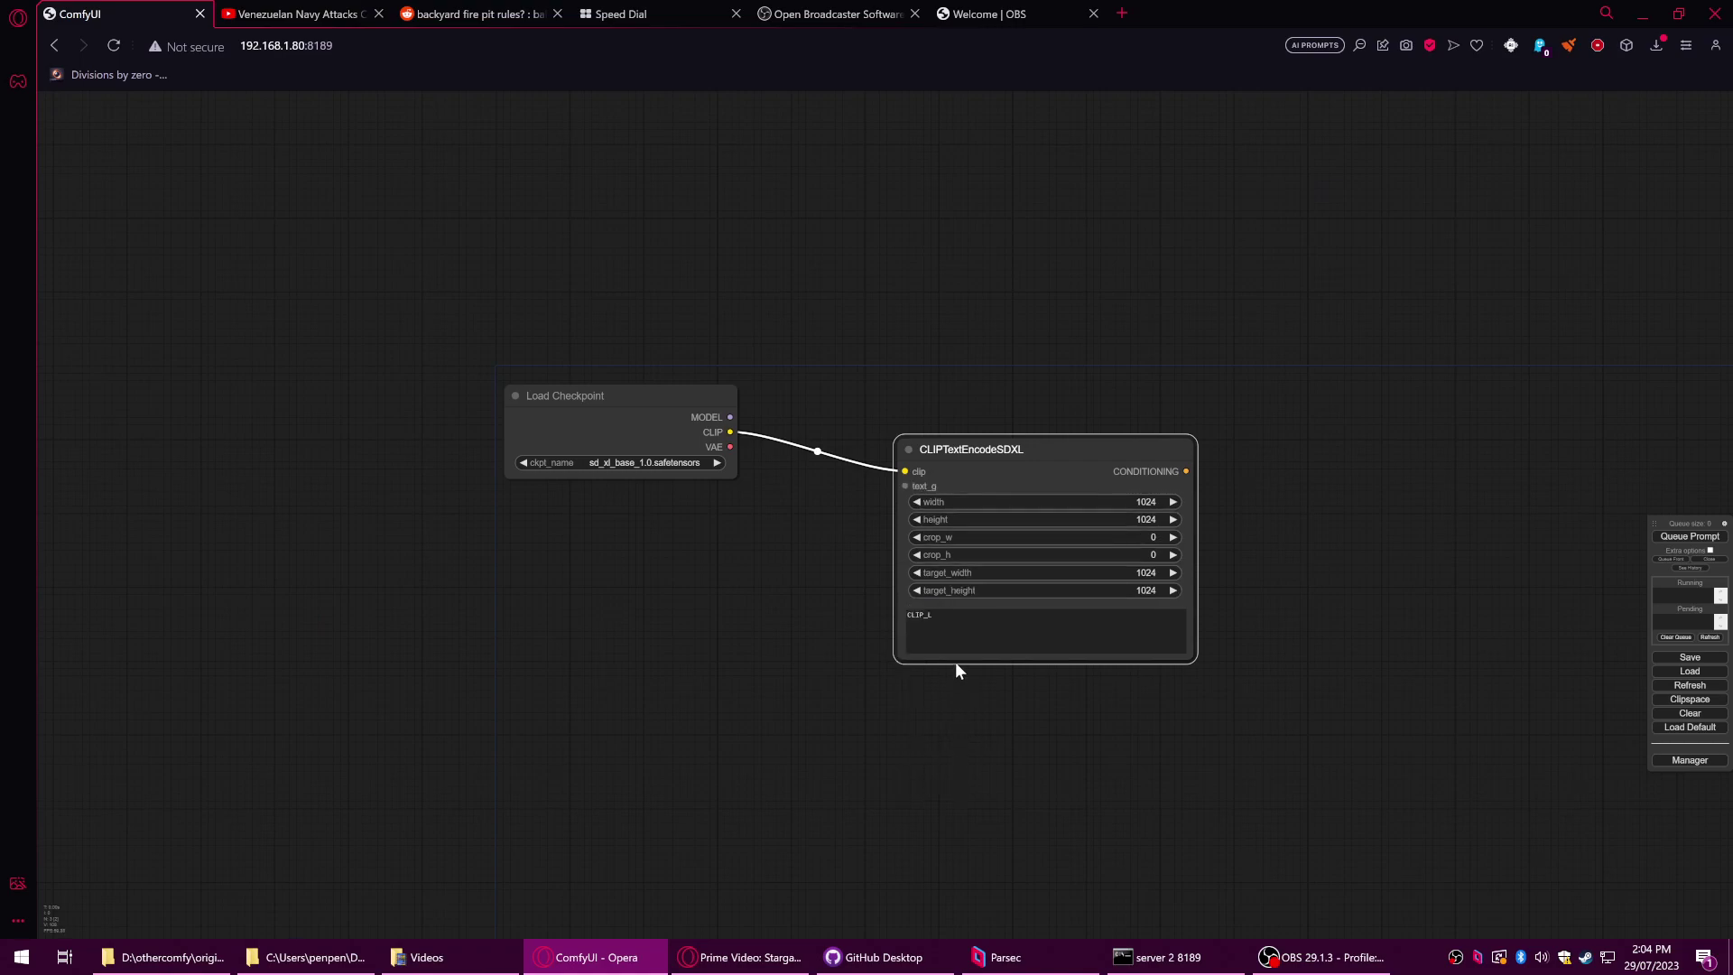
right_click(902, 592)
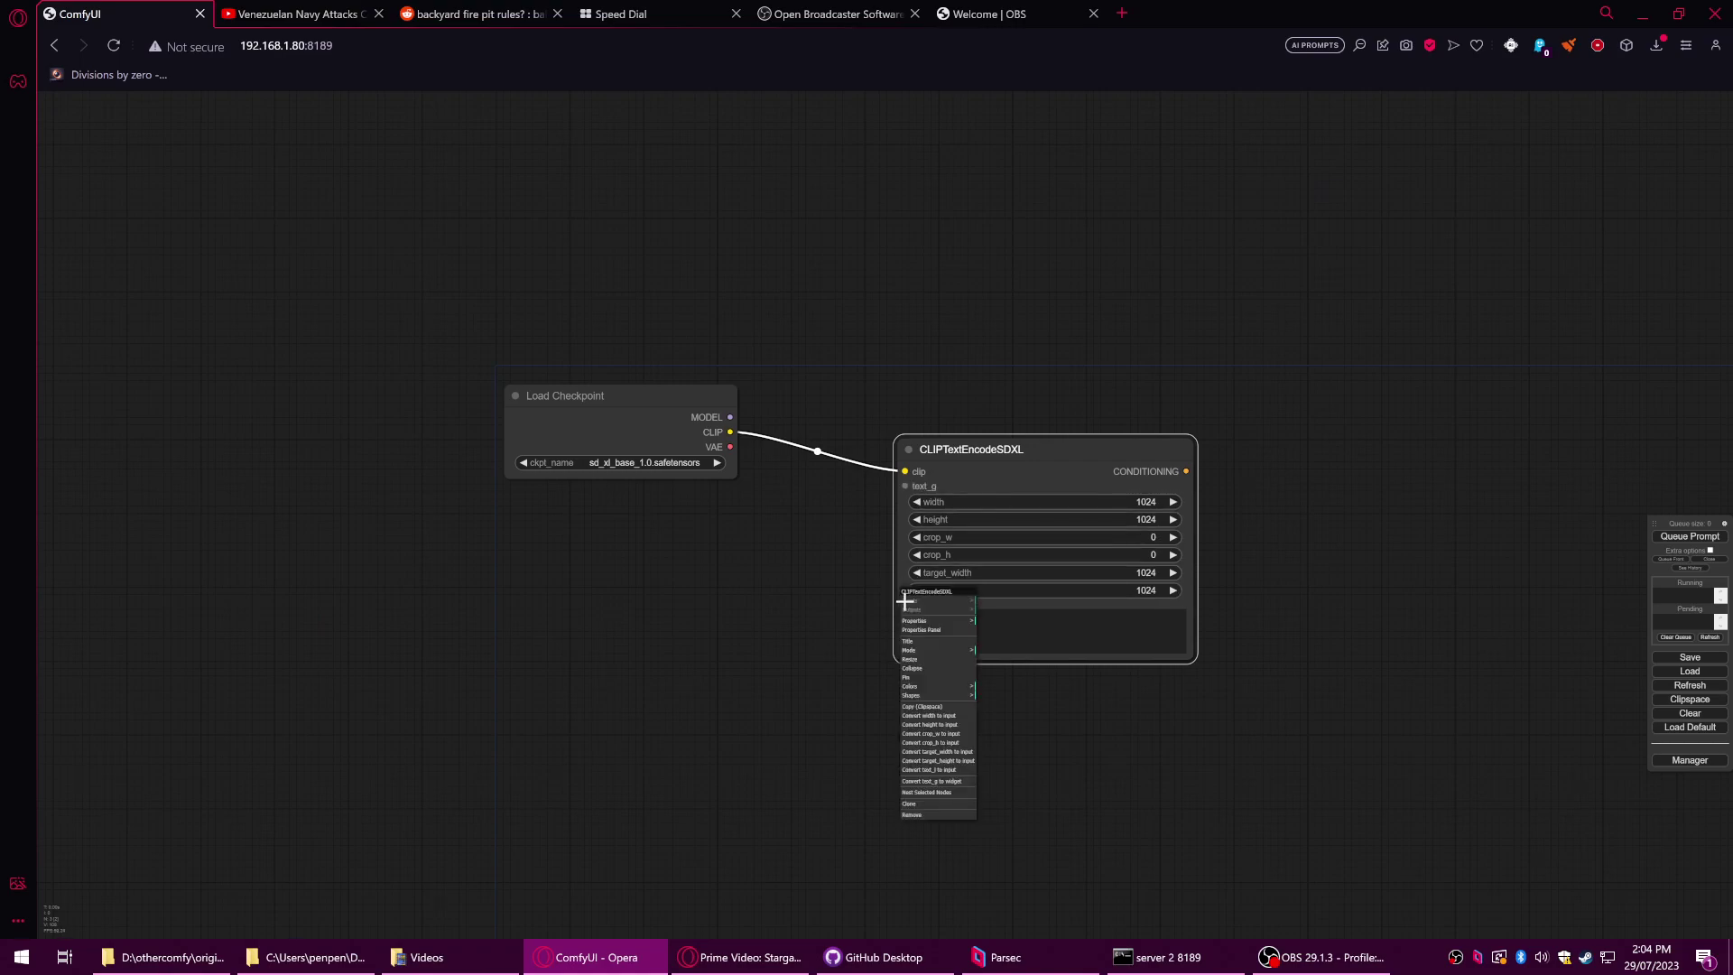
left_click(951, 770)
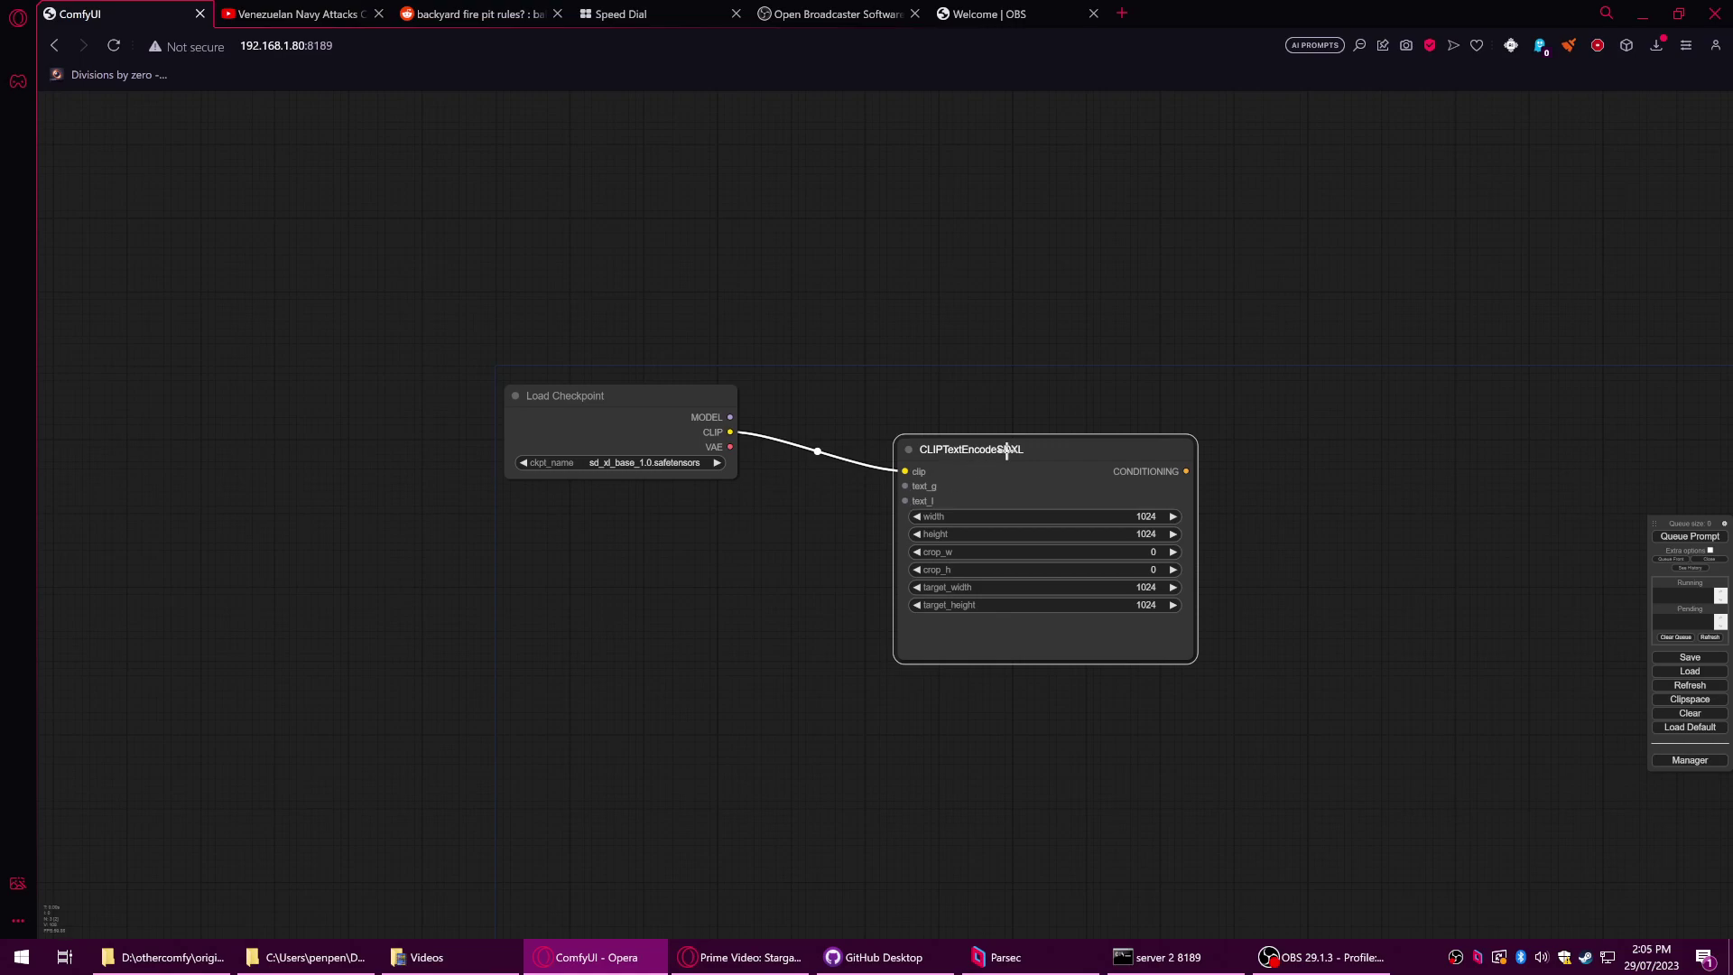
- Create a utils > Primitive node feeding text_g and place it below Load Checkpoint
left_click_drag(1004, 454, 1013, 447)
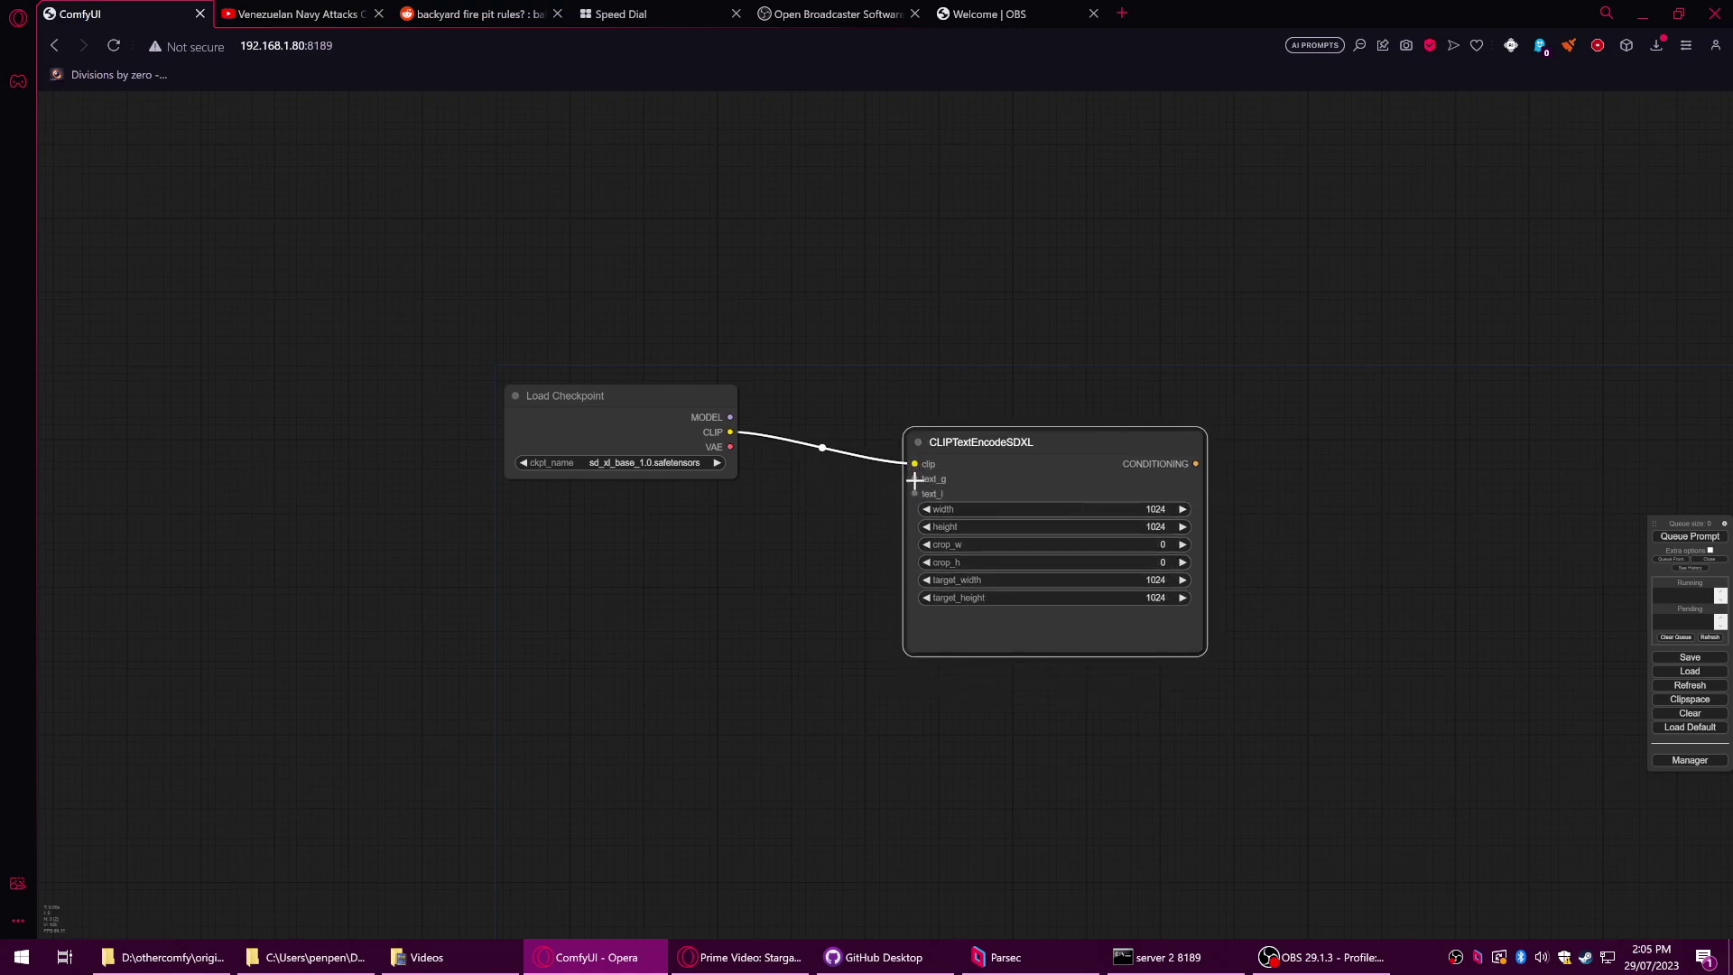
left_click_drag(976, 446, 851, 547)
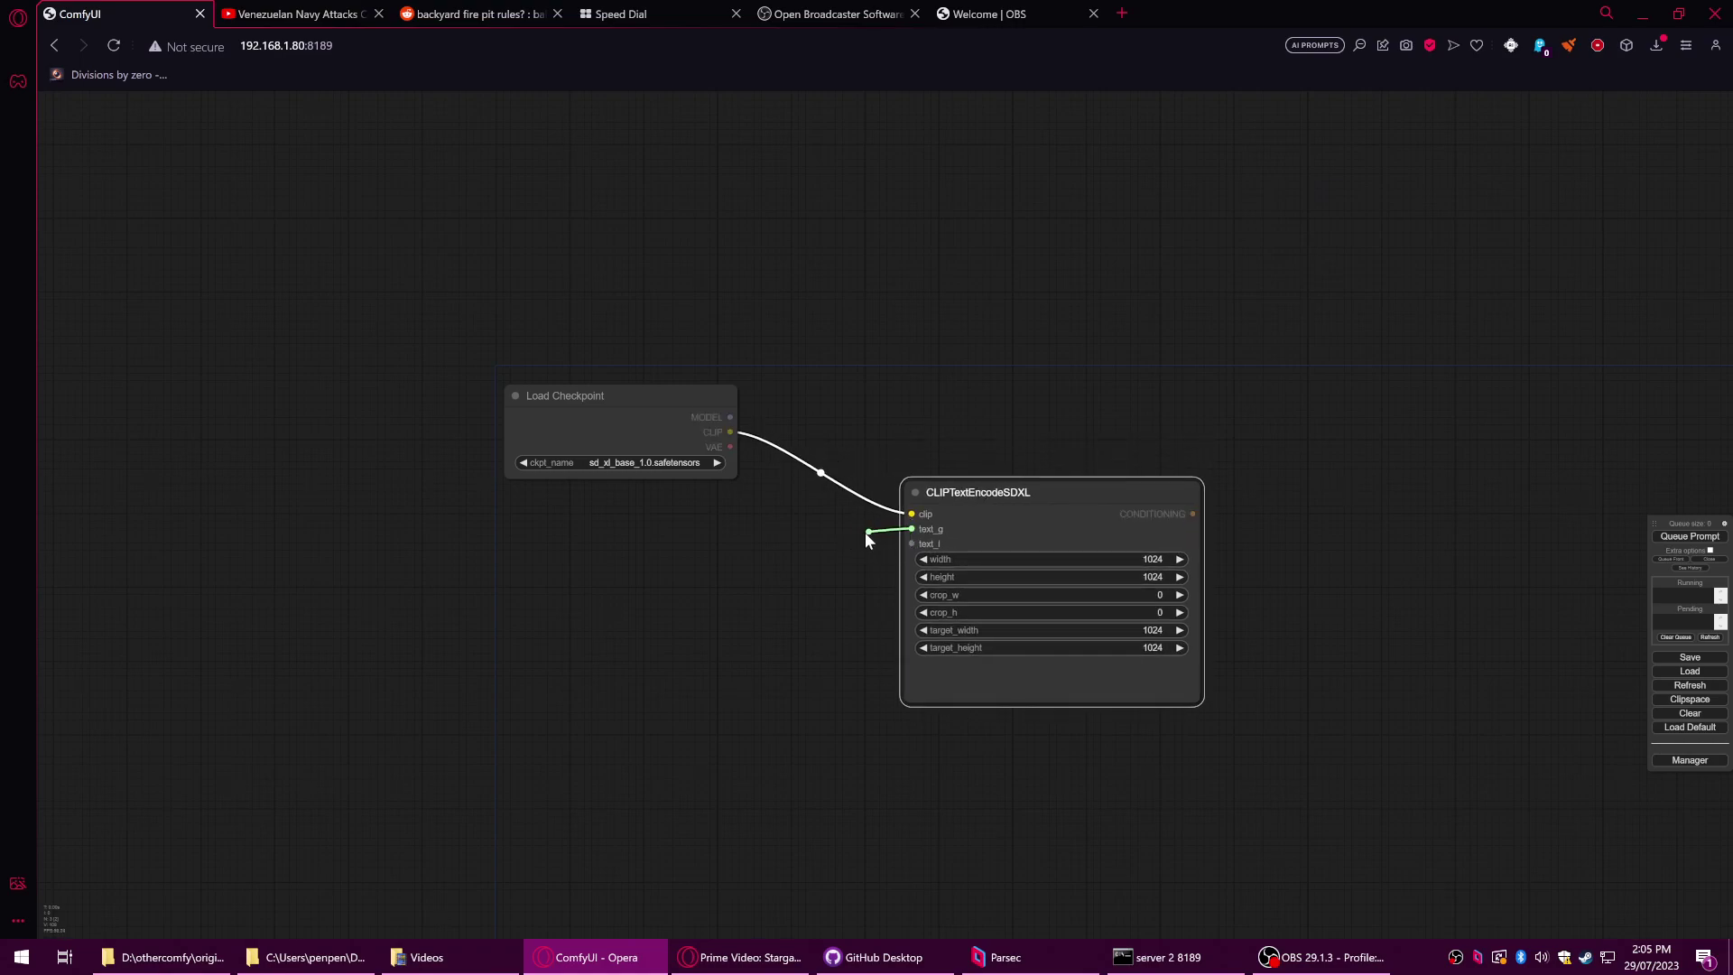
left_click_drag(891, 529, 729, 425)
left_click(907, 531)
scroll(858, 746, "down", 5)
scroll(824, 760, "up", 9)
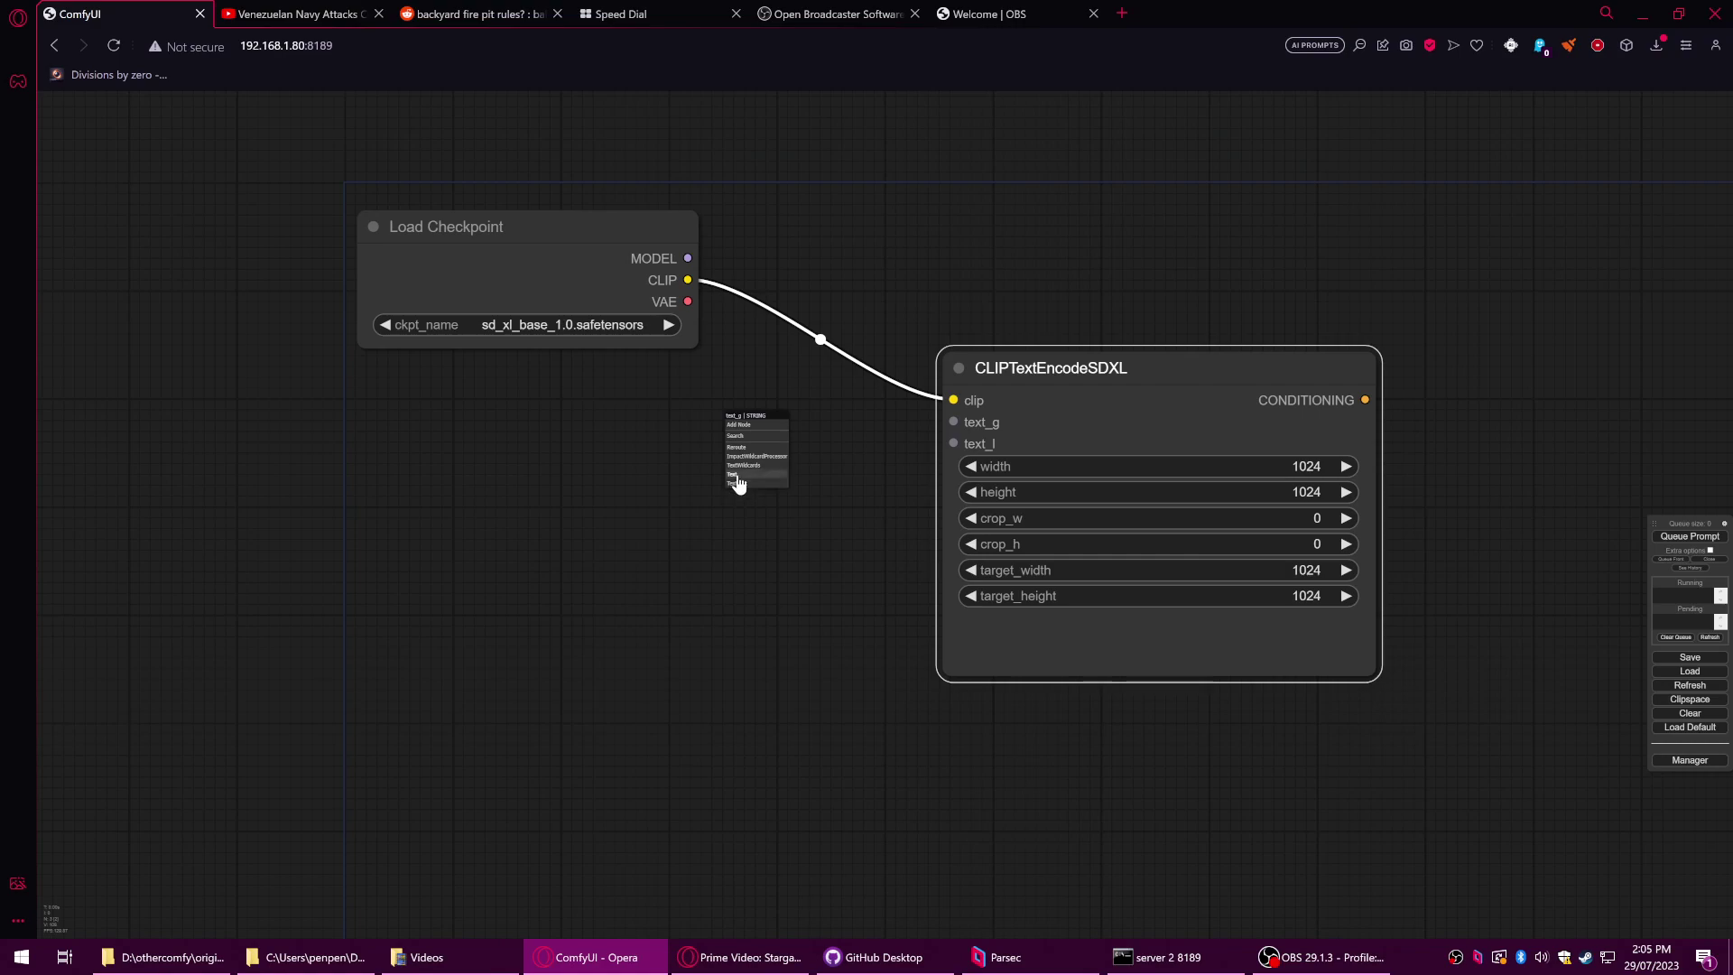
left_click(747, 427)
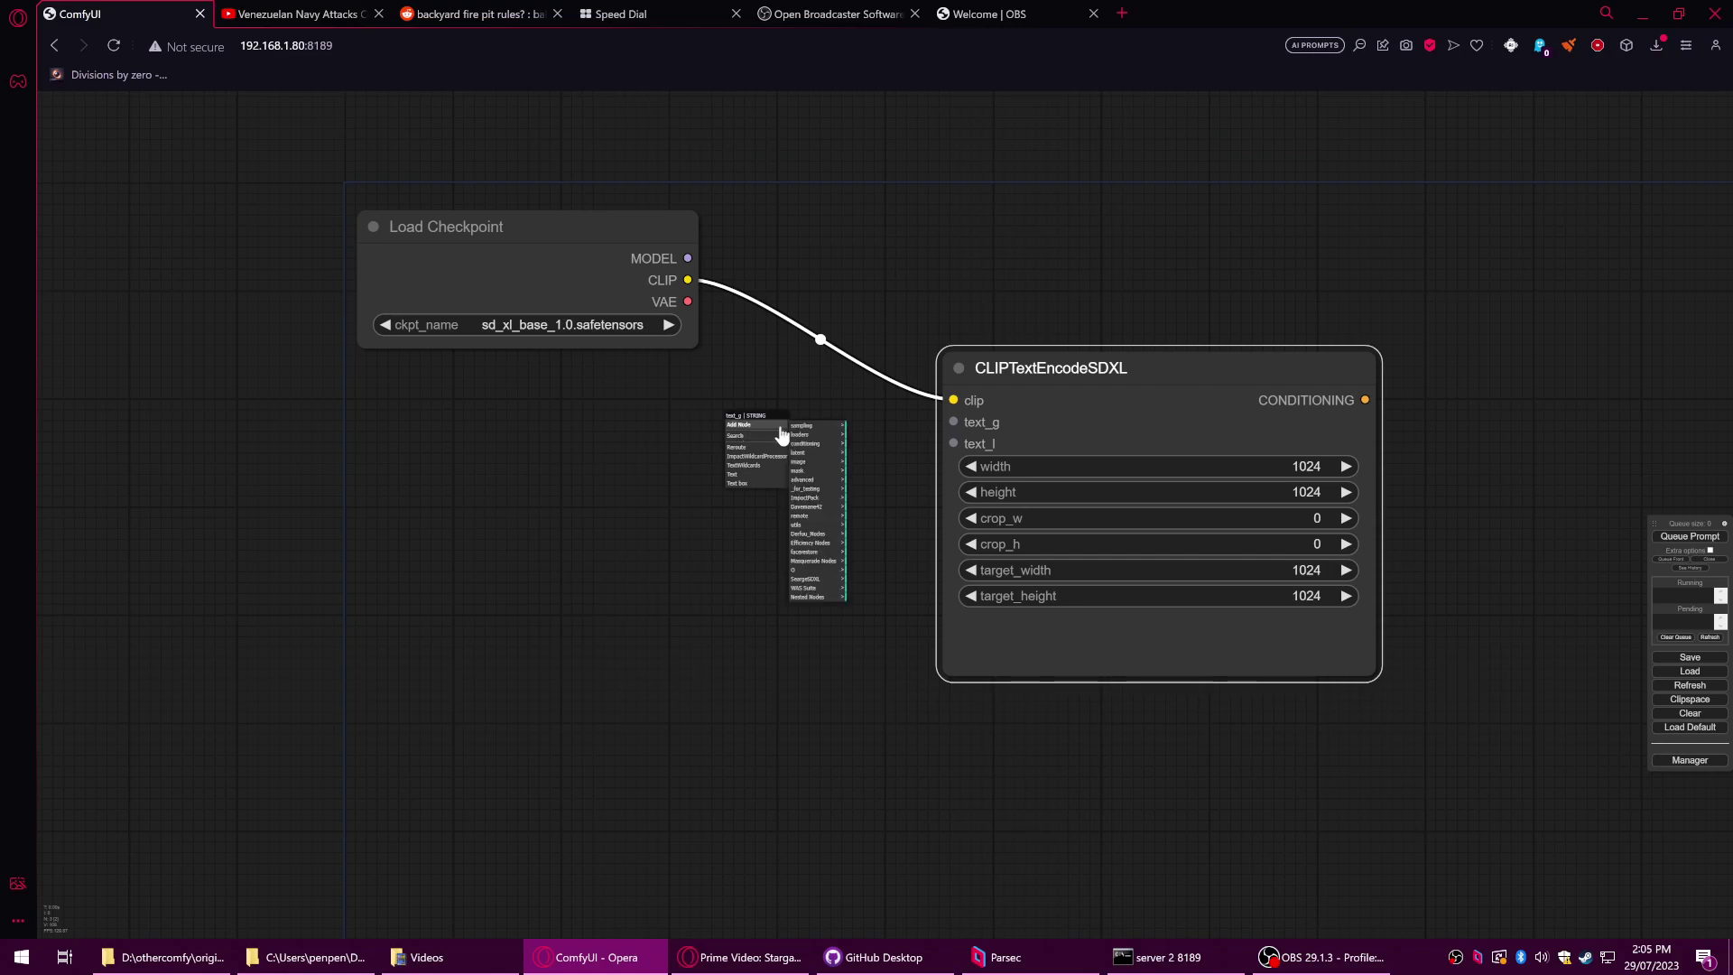
left_click(817, 526)
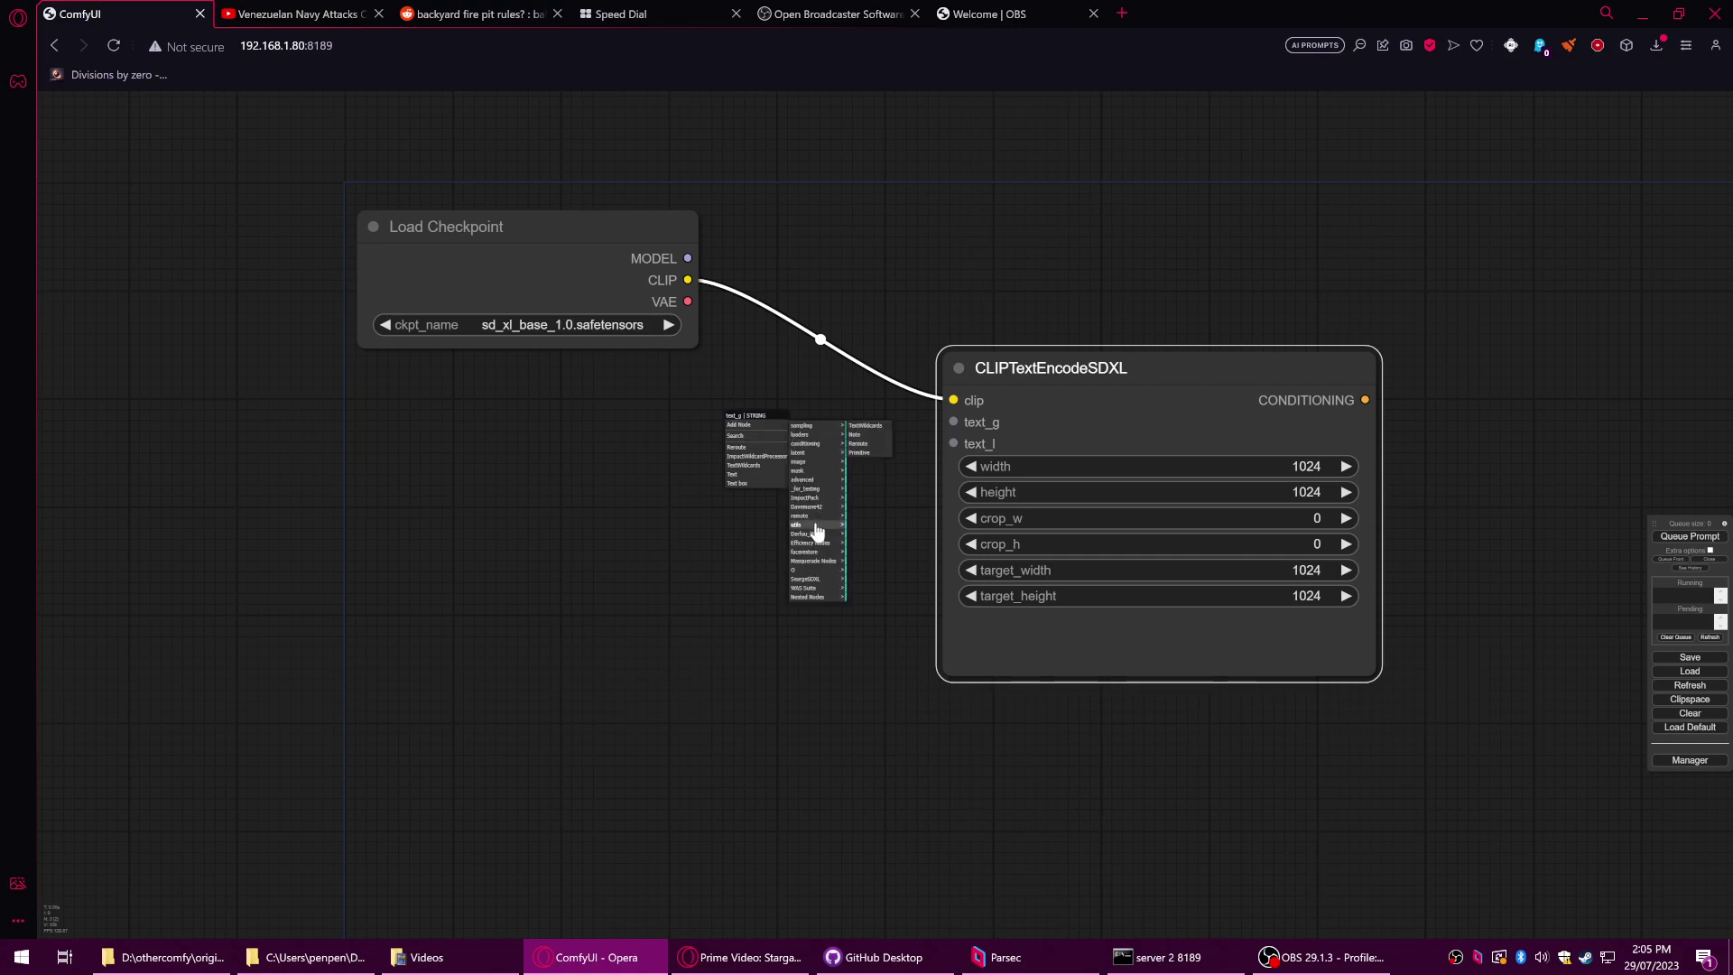
left_click(865, 451)
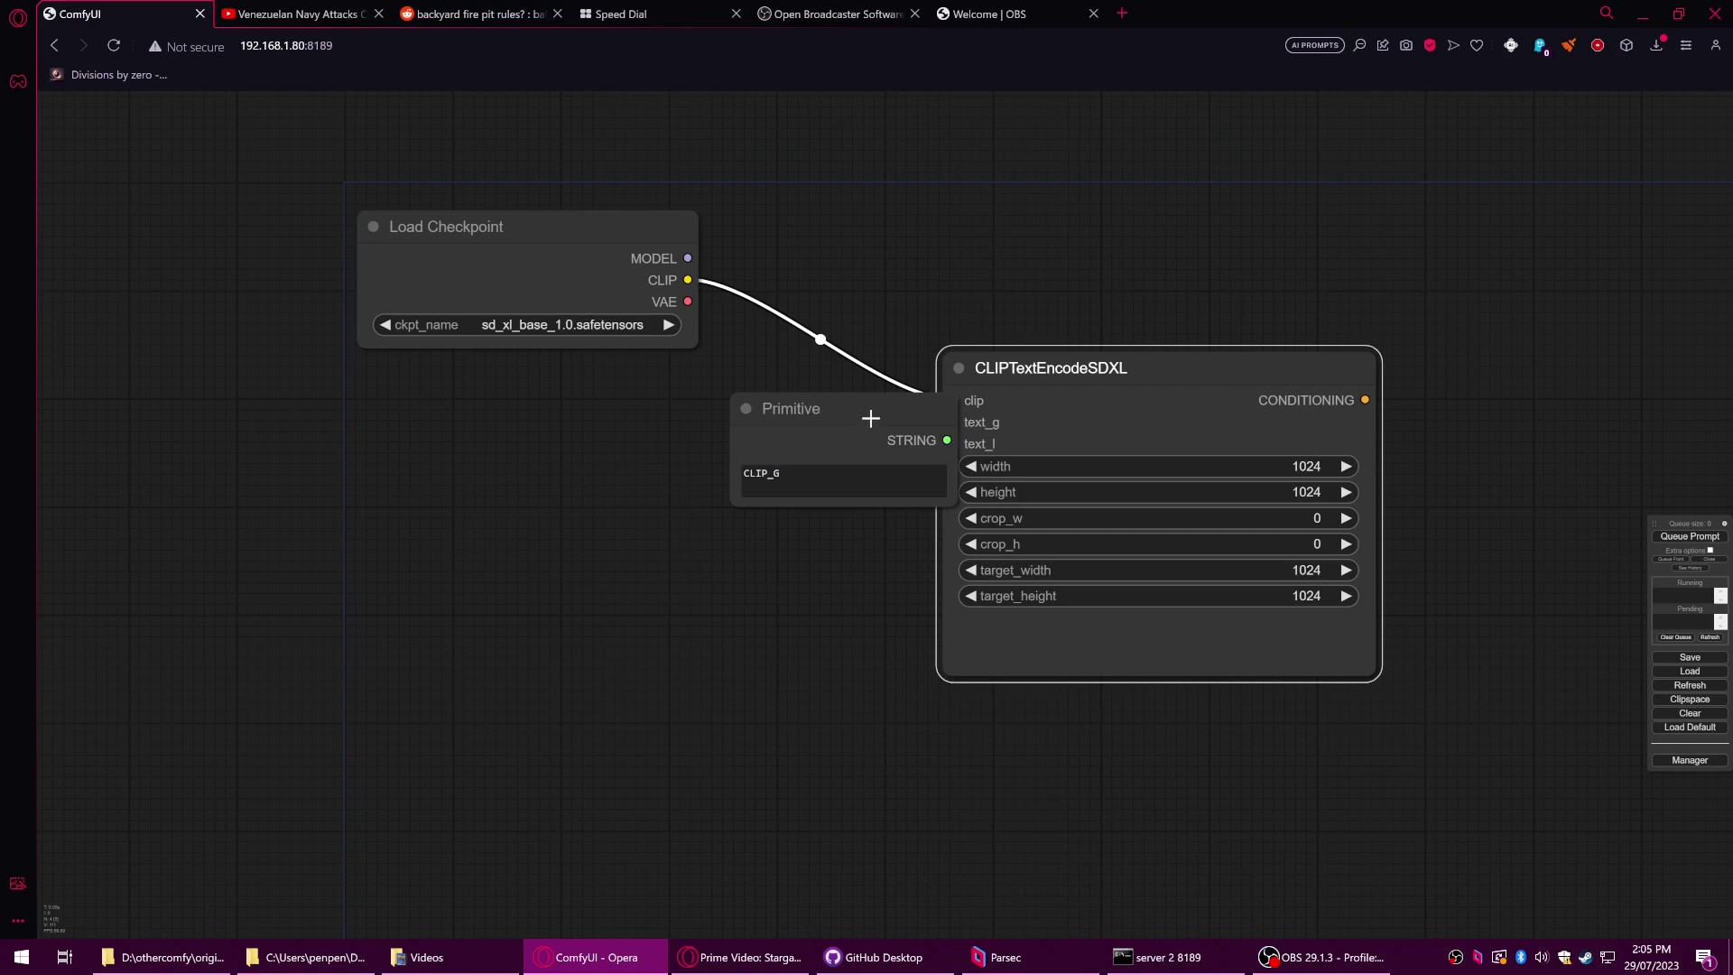
left_click_drag(867, 414, 503, 387)
left_click_drag(602, 483, 650, 528)
- Connect the Primitive's STRING output to the encoder's text_l input as well
mouse_move(634, 412)
left_mouse_down()
mouse_move(713, 466)
mouse_move(623, 412)
mouse_move(686, 440)
mouse_move(648, 417)
left_mouse_up()
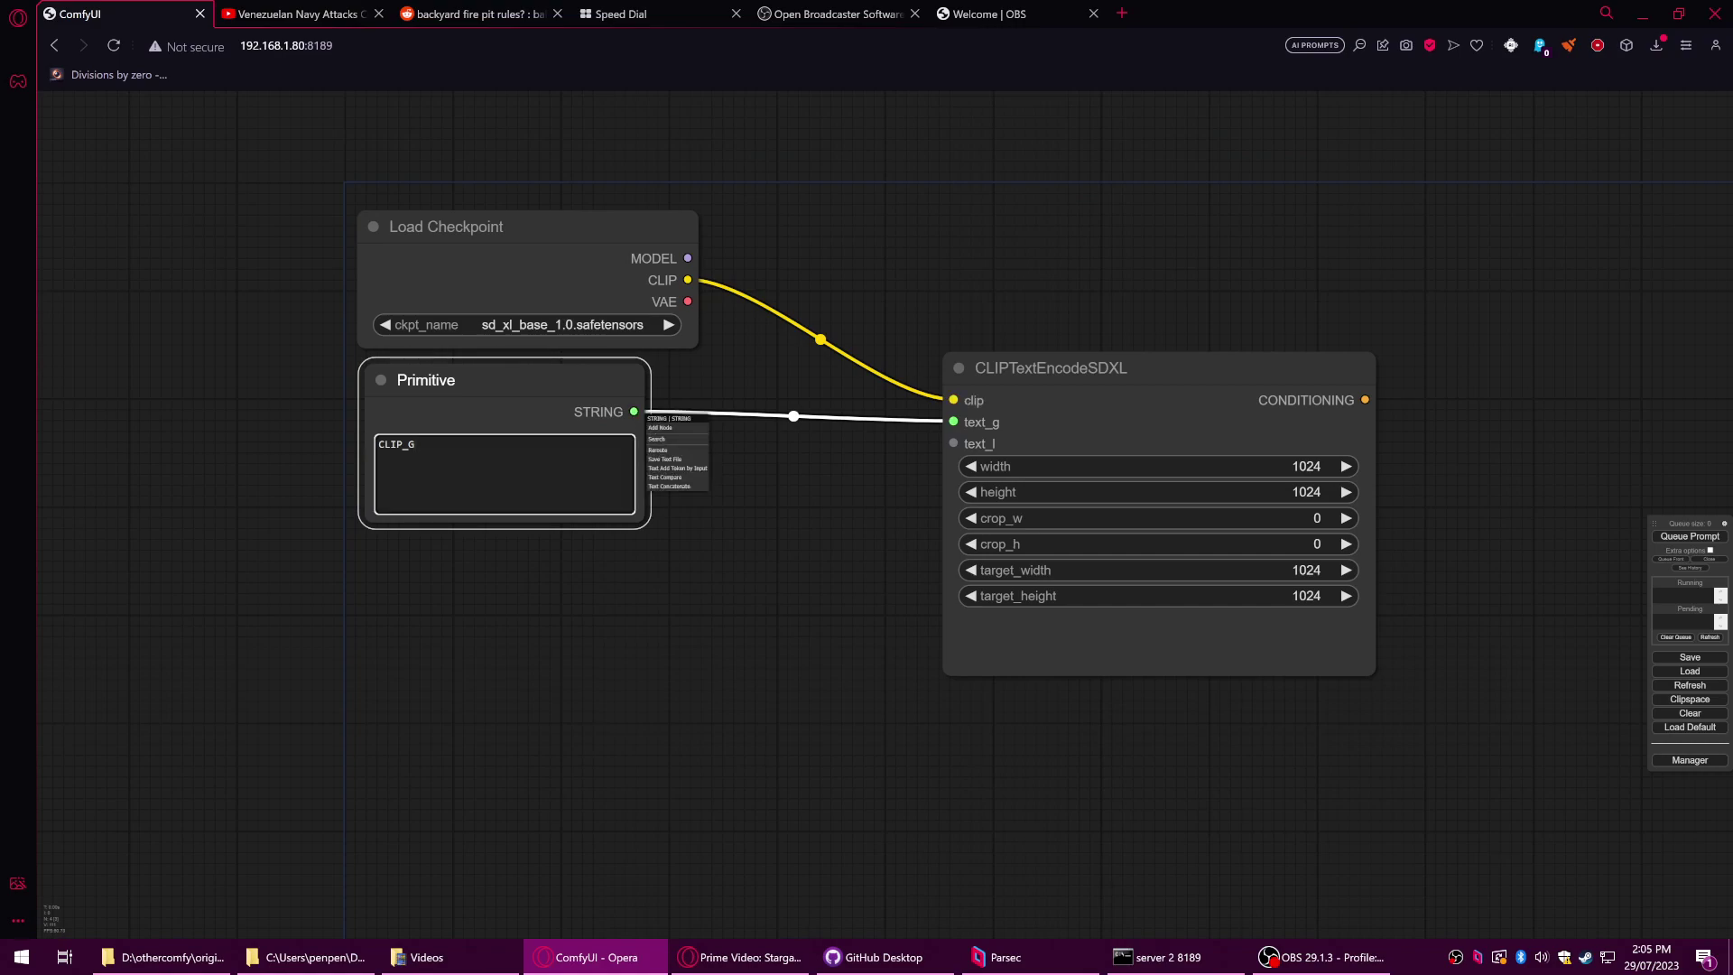
left_click(601, 406)
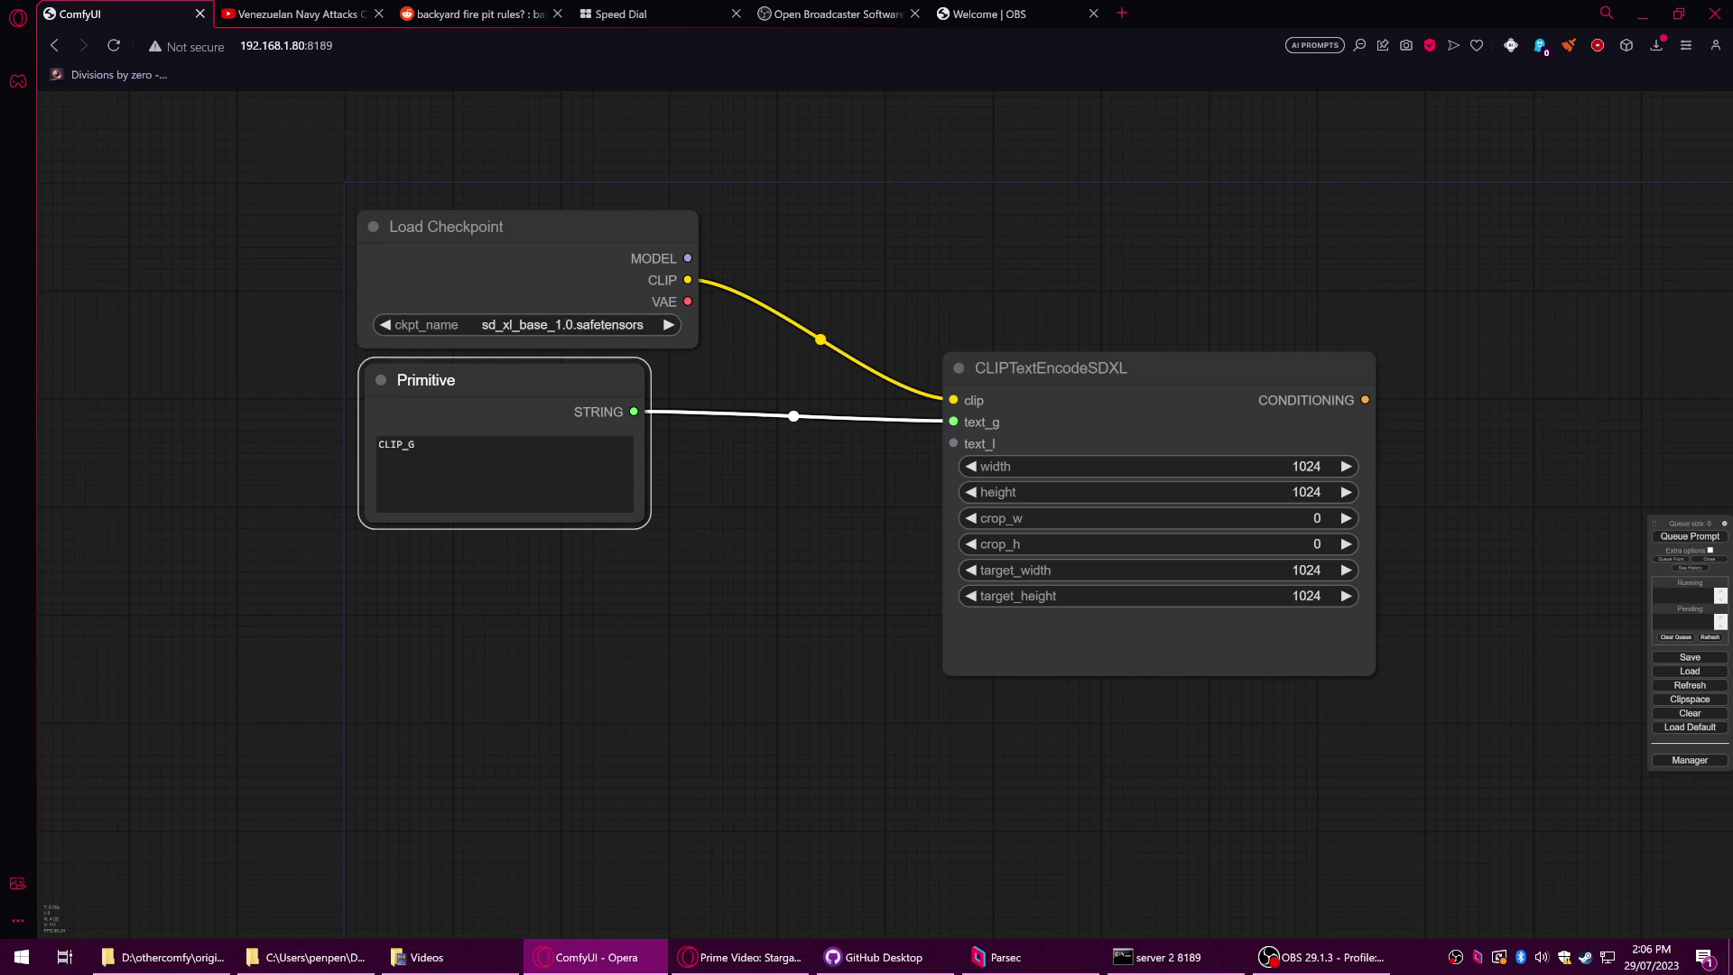
left_click_drag(584, 386, 597, 391)
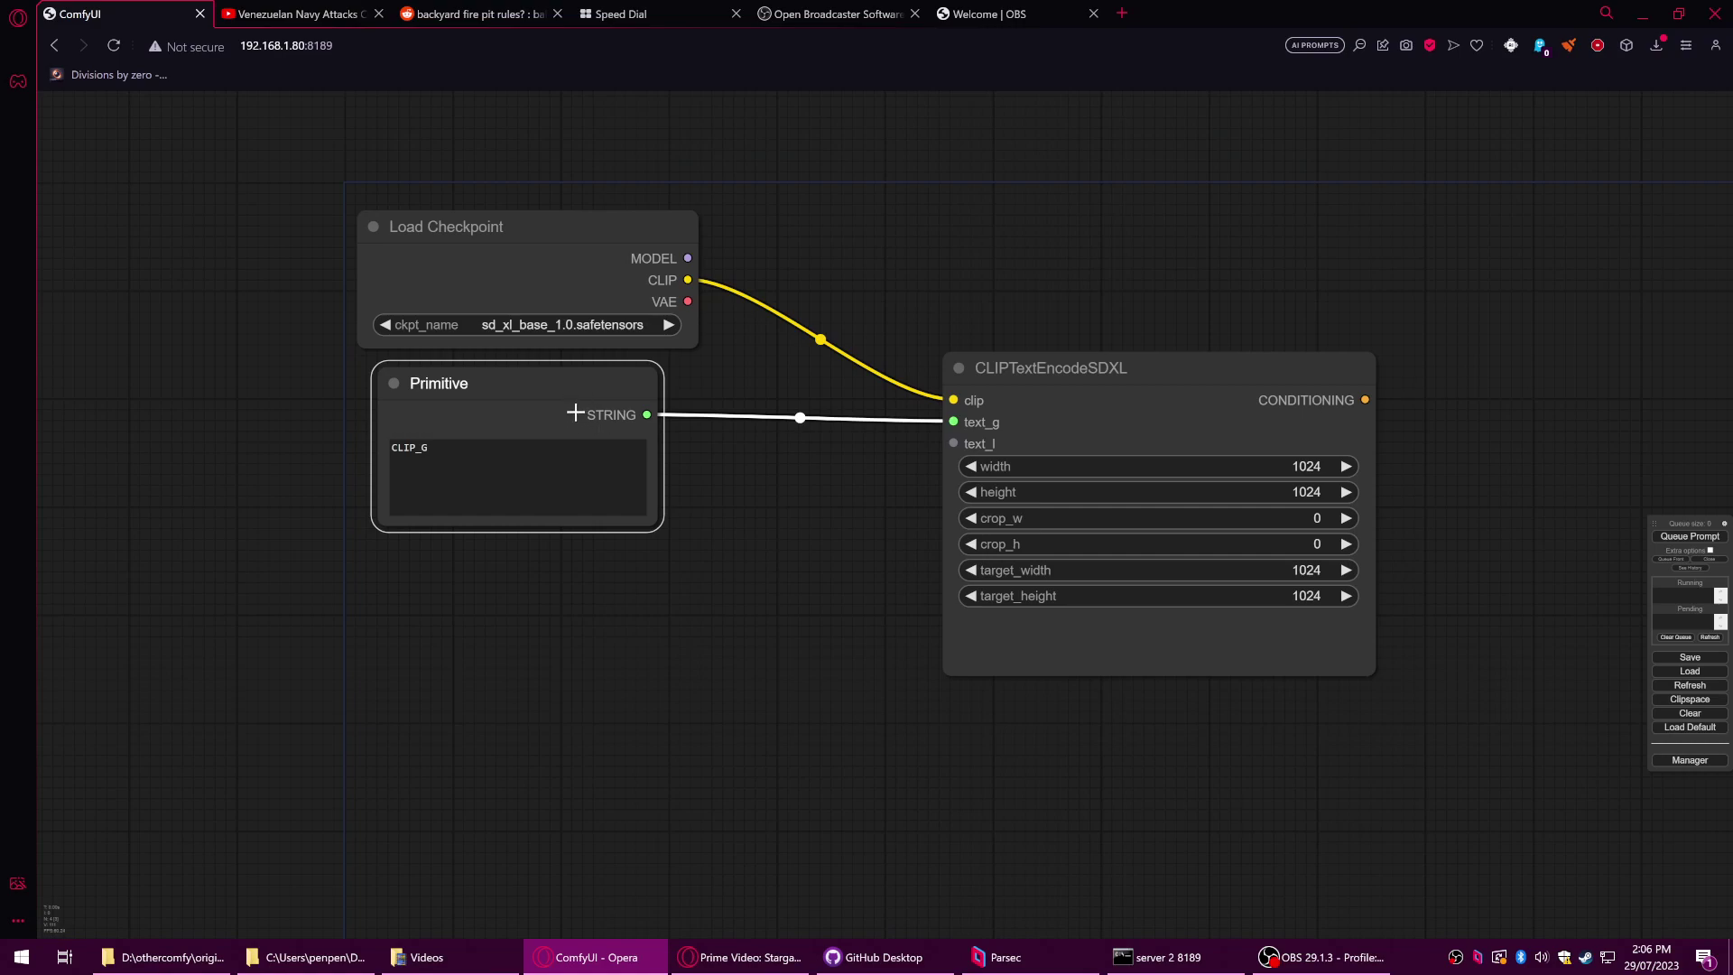
left_click_drag(572, 410, 529, 362)
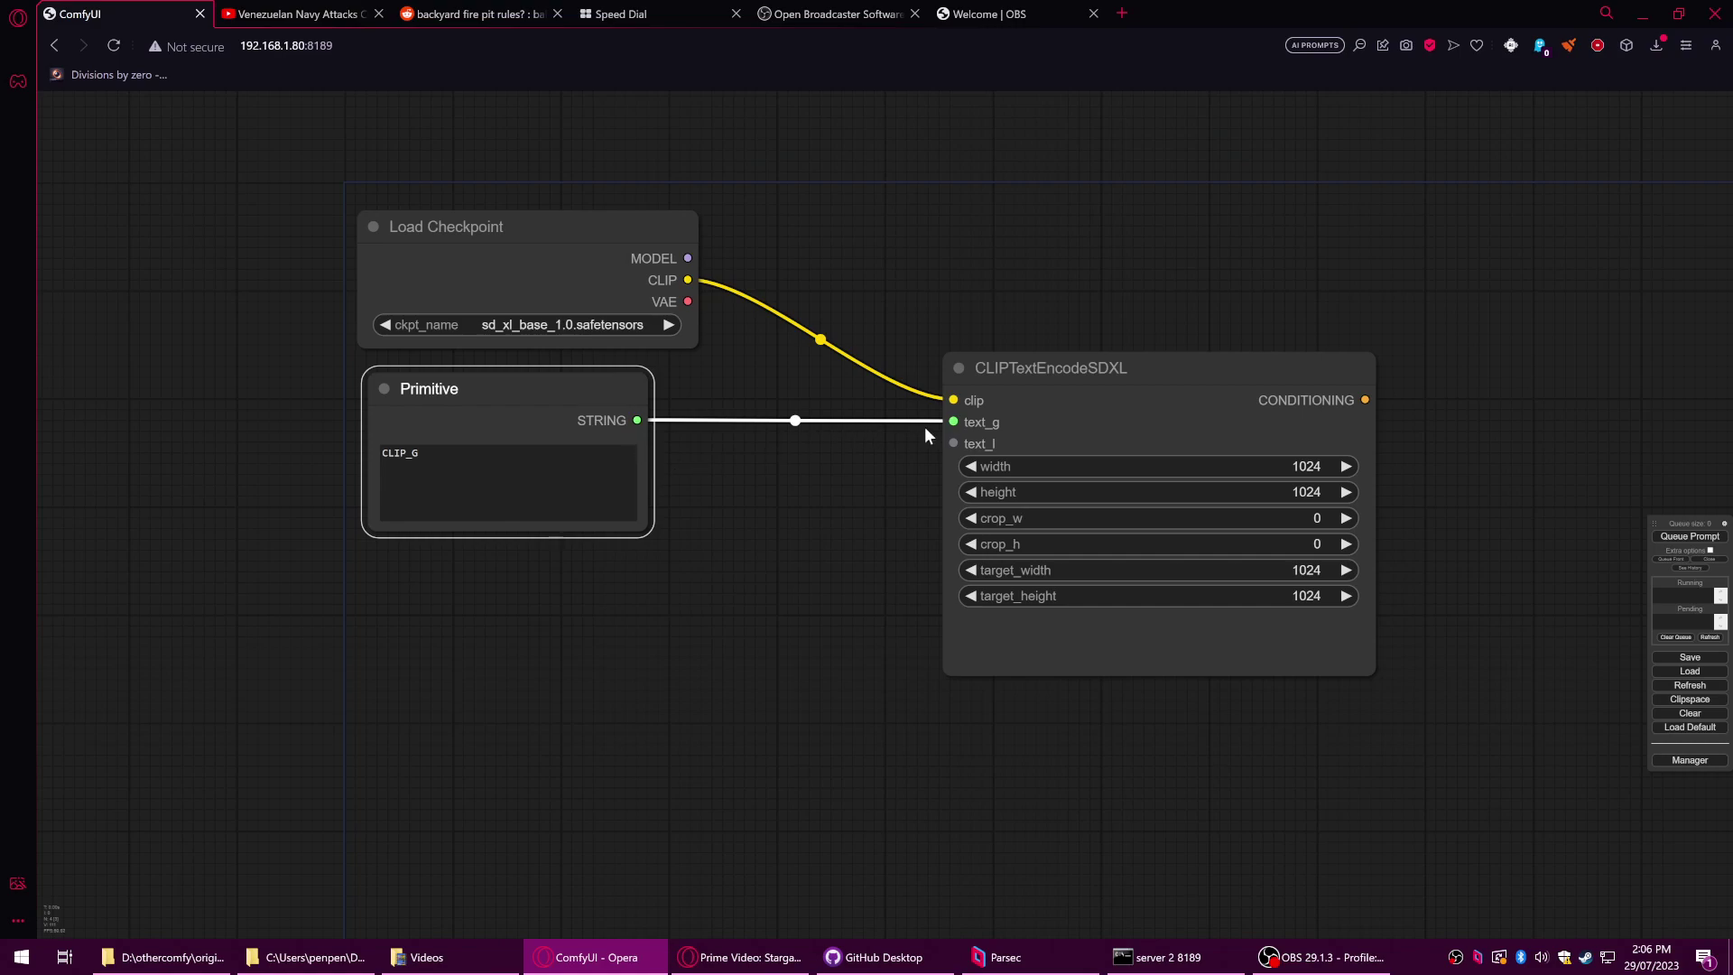
left_click_drag(560, 398, 953, 443)
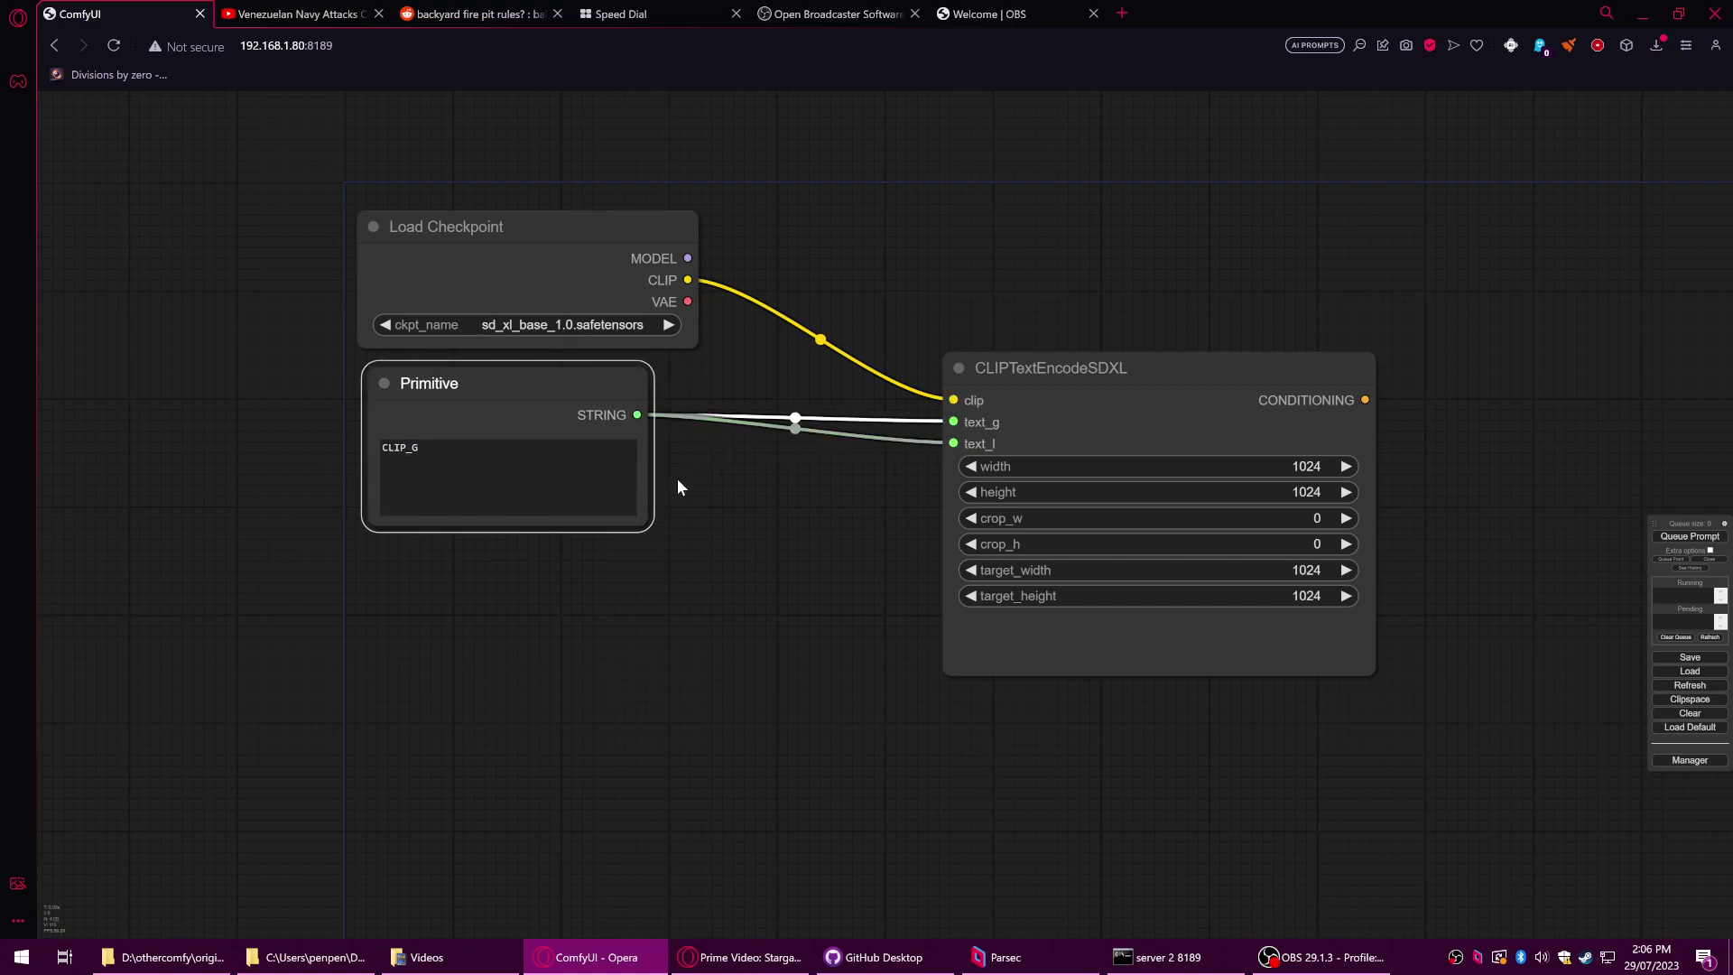
- Widen the Primitive node and enter the prompt 'a cat on a roof'
left_click_drag(425, 448, 345, 466)
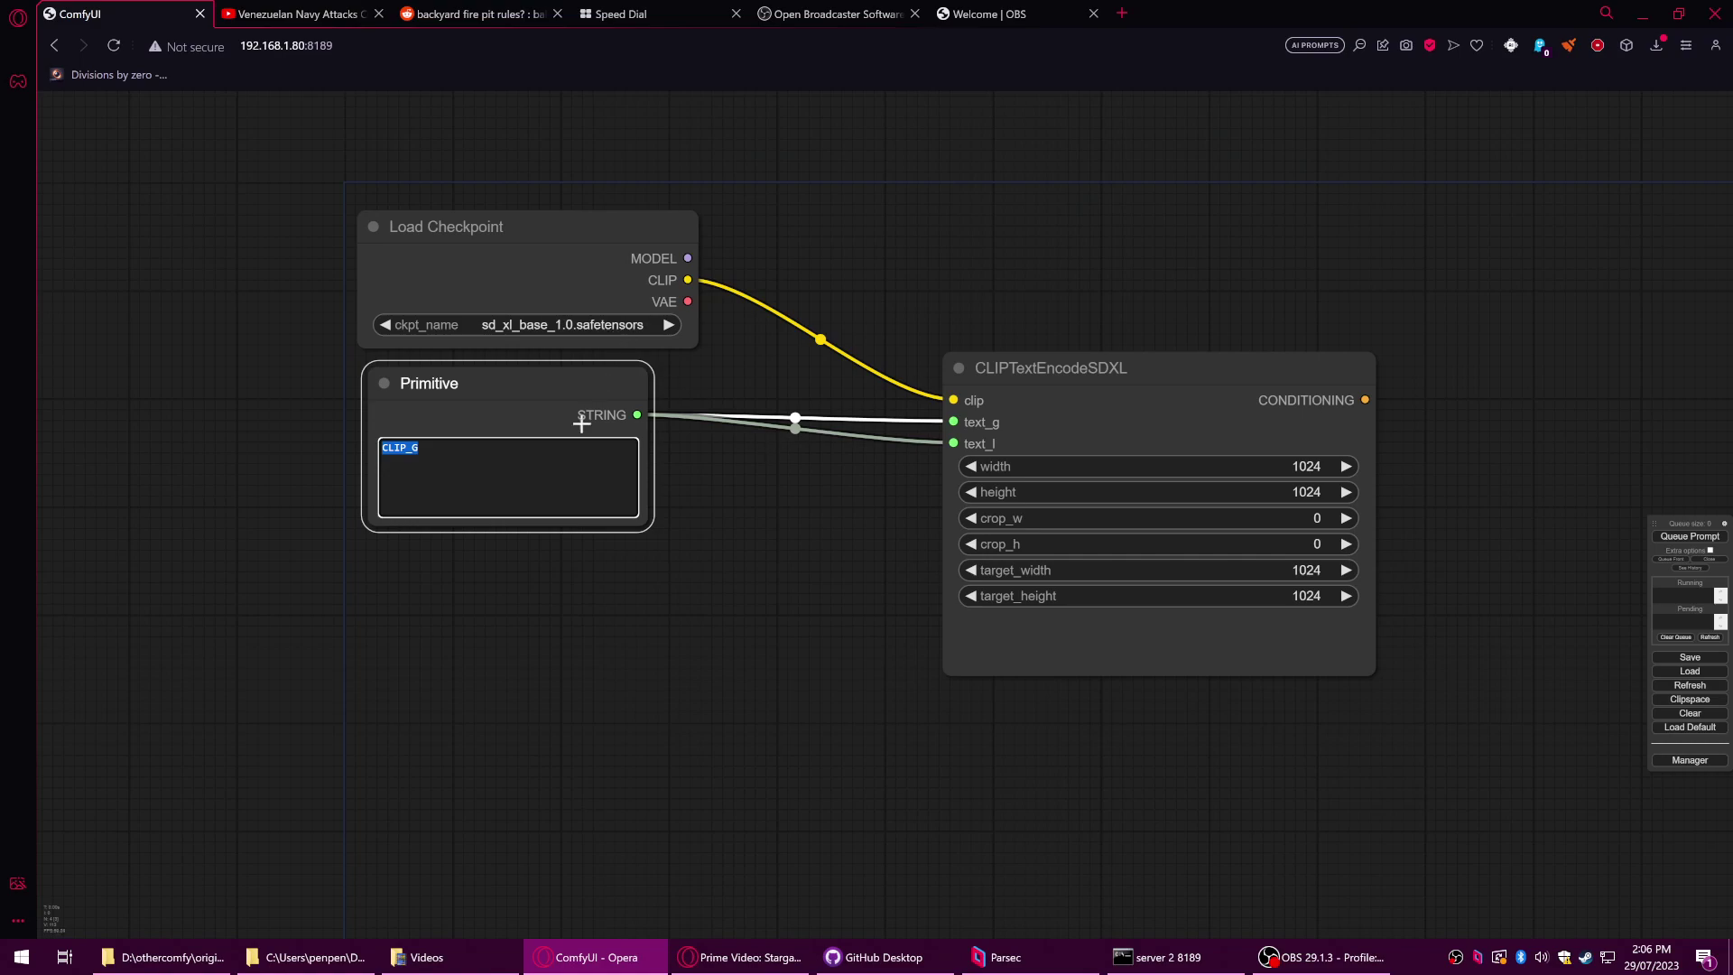
left_click(653, 527)
left_click_drag(656, 529, 697, 538)
left_click_drag(424, 449, 380, 471)
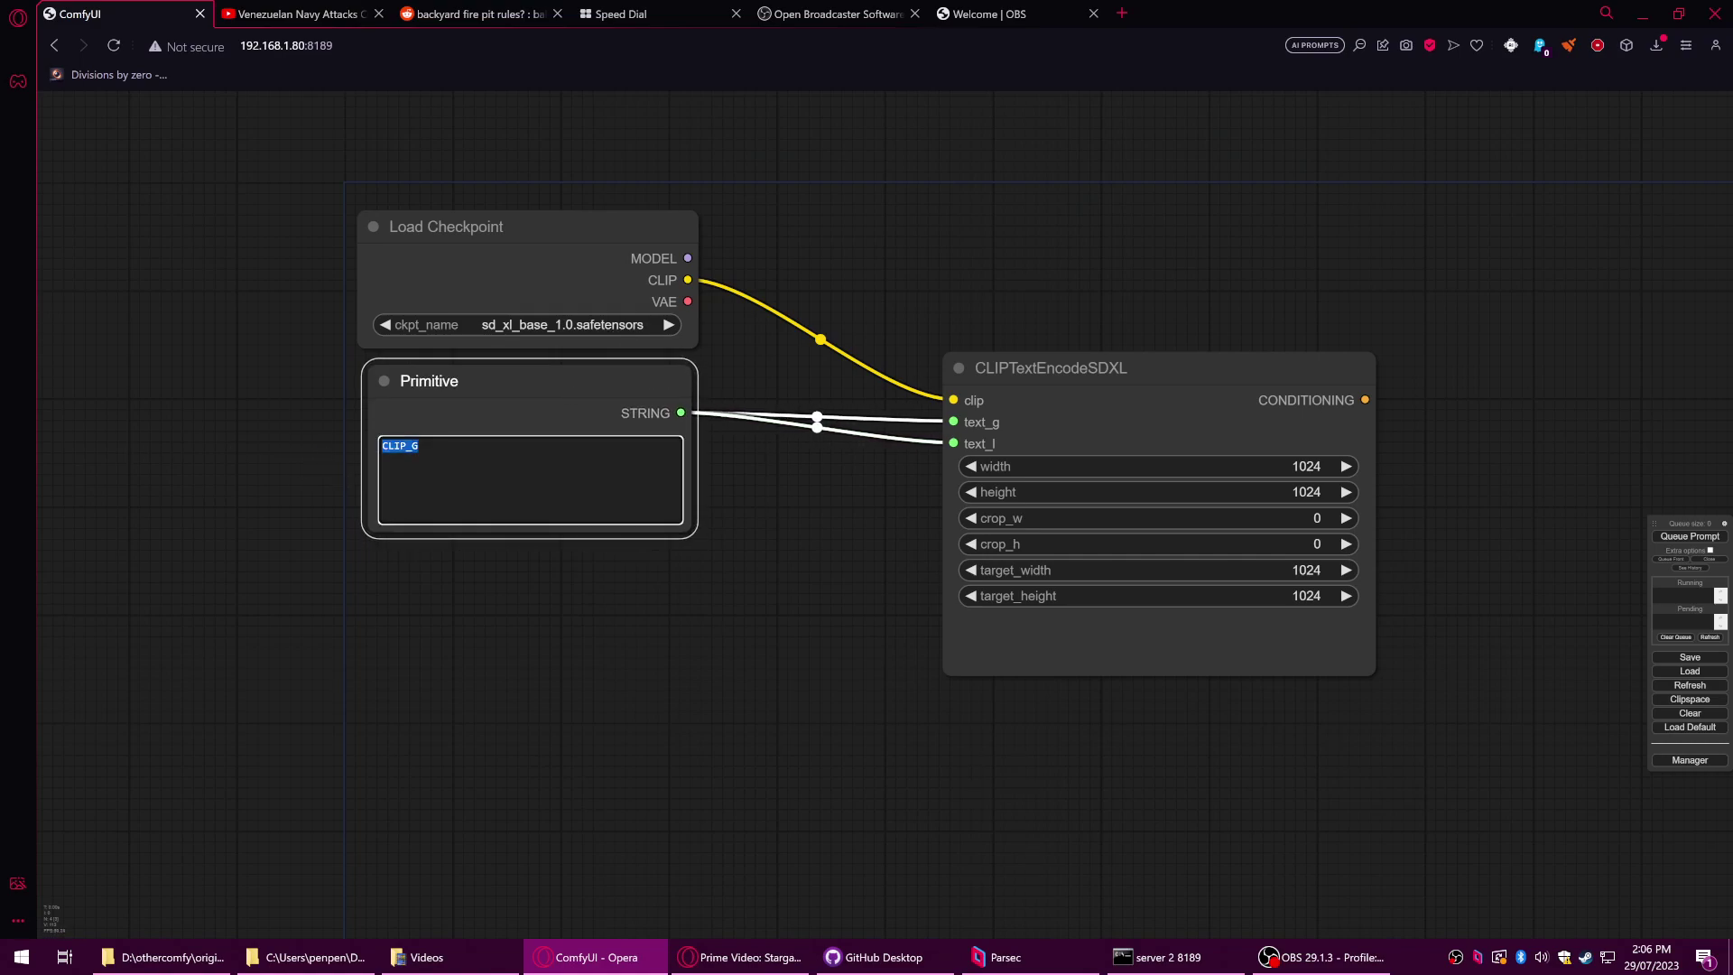
type("a cat on a roof")
left_click(861, 540)
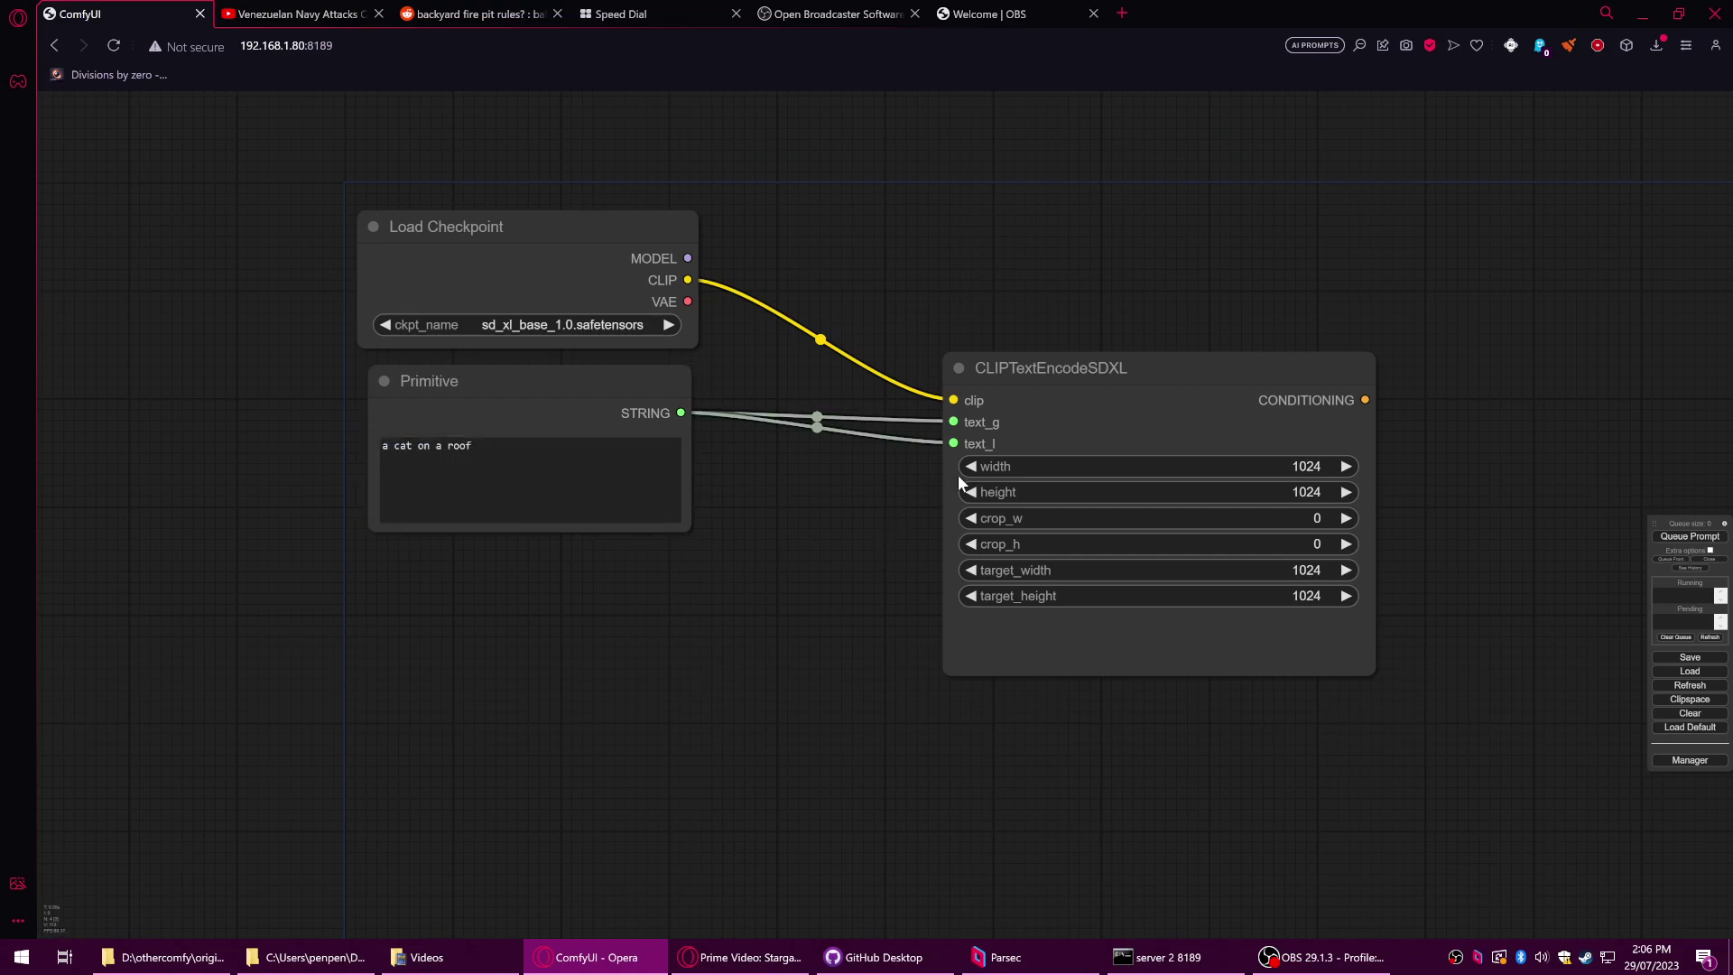
- Add the first column of reroutes on the CONDITIONING, MODEL and VAE links
left_click_drag(1124, 368, 1011, 387)
left_click_drag(1238, 453, 1134, 403)
left_click(1141, 503)
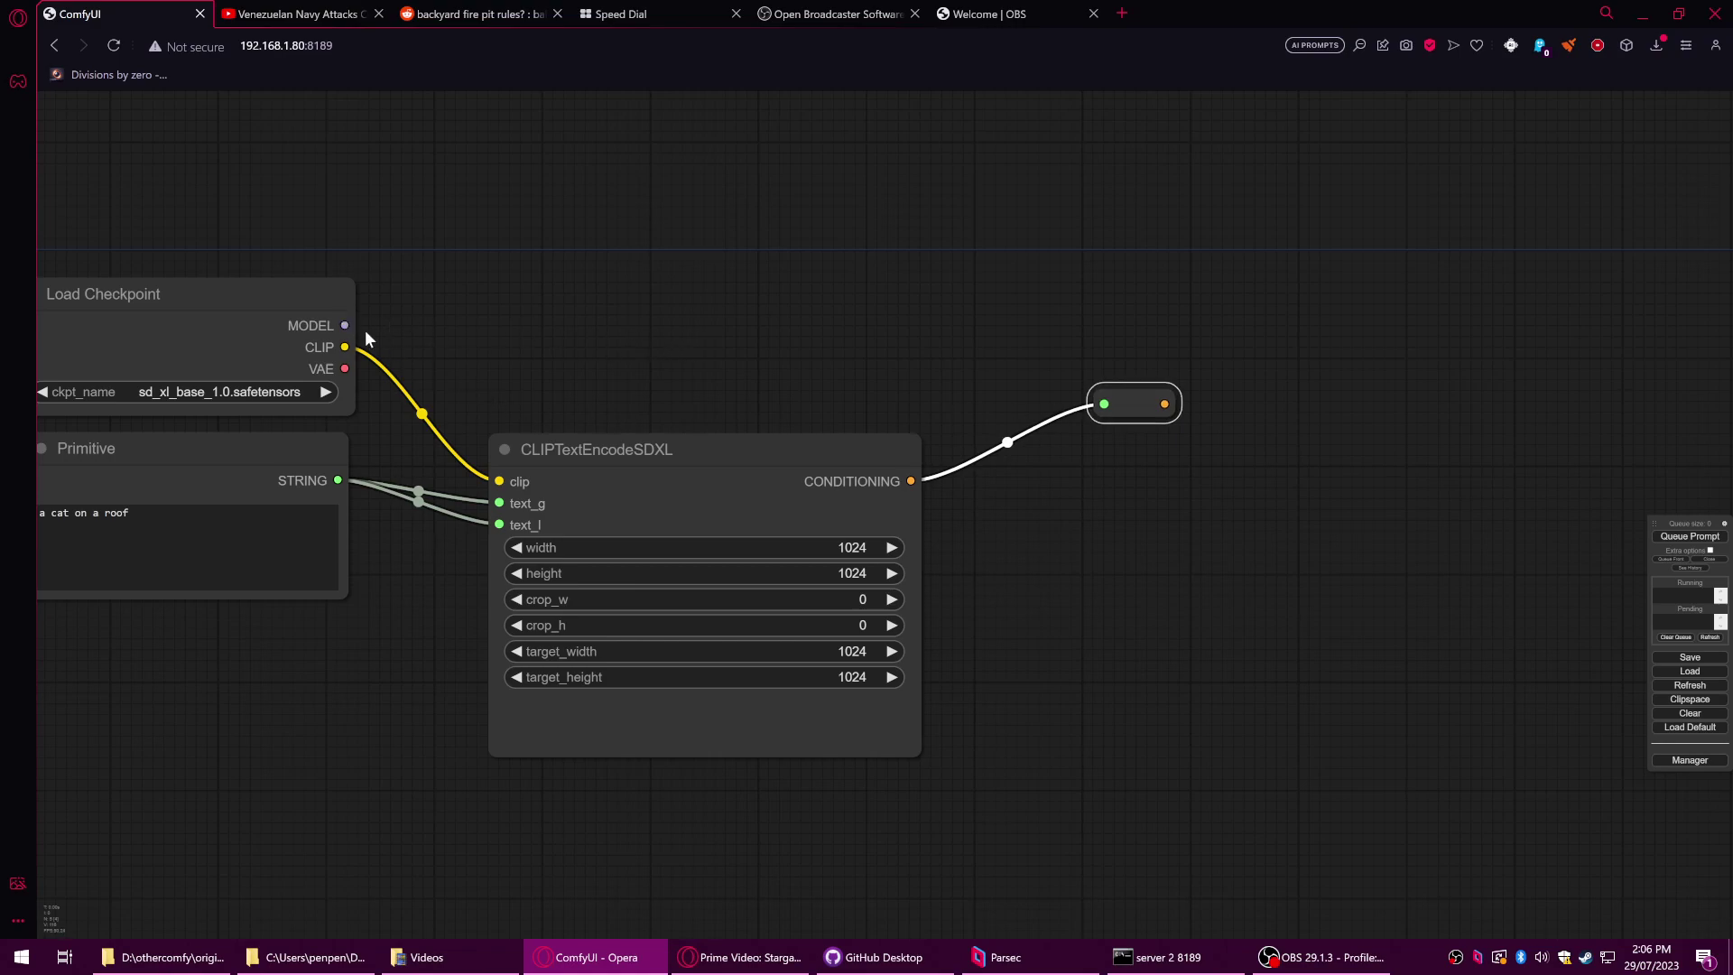
left_click_drag(348, 323, 1130, 319)
left_click(1131, 348)
left_click_drag(345, 368, 1100, 359)
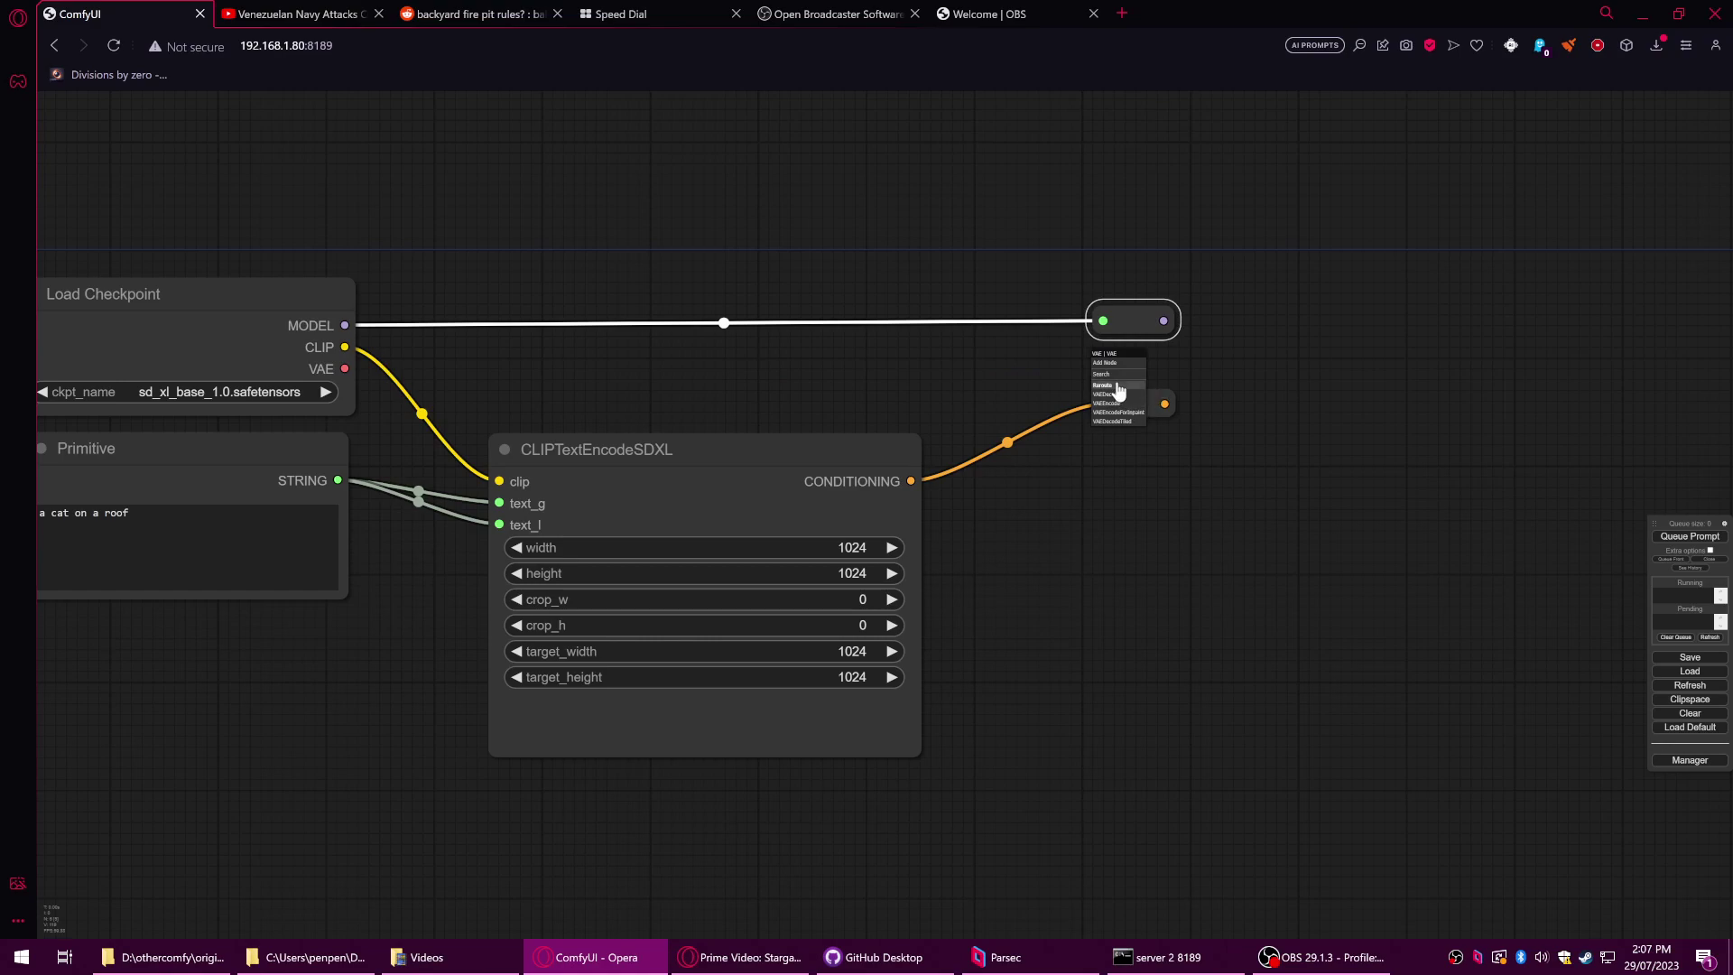
left_click(1119, 388)
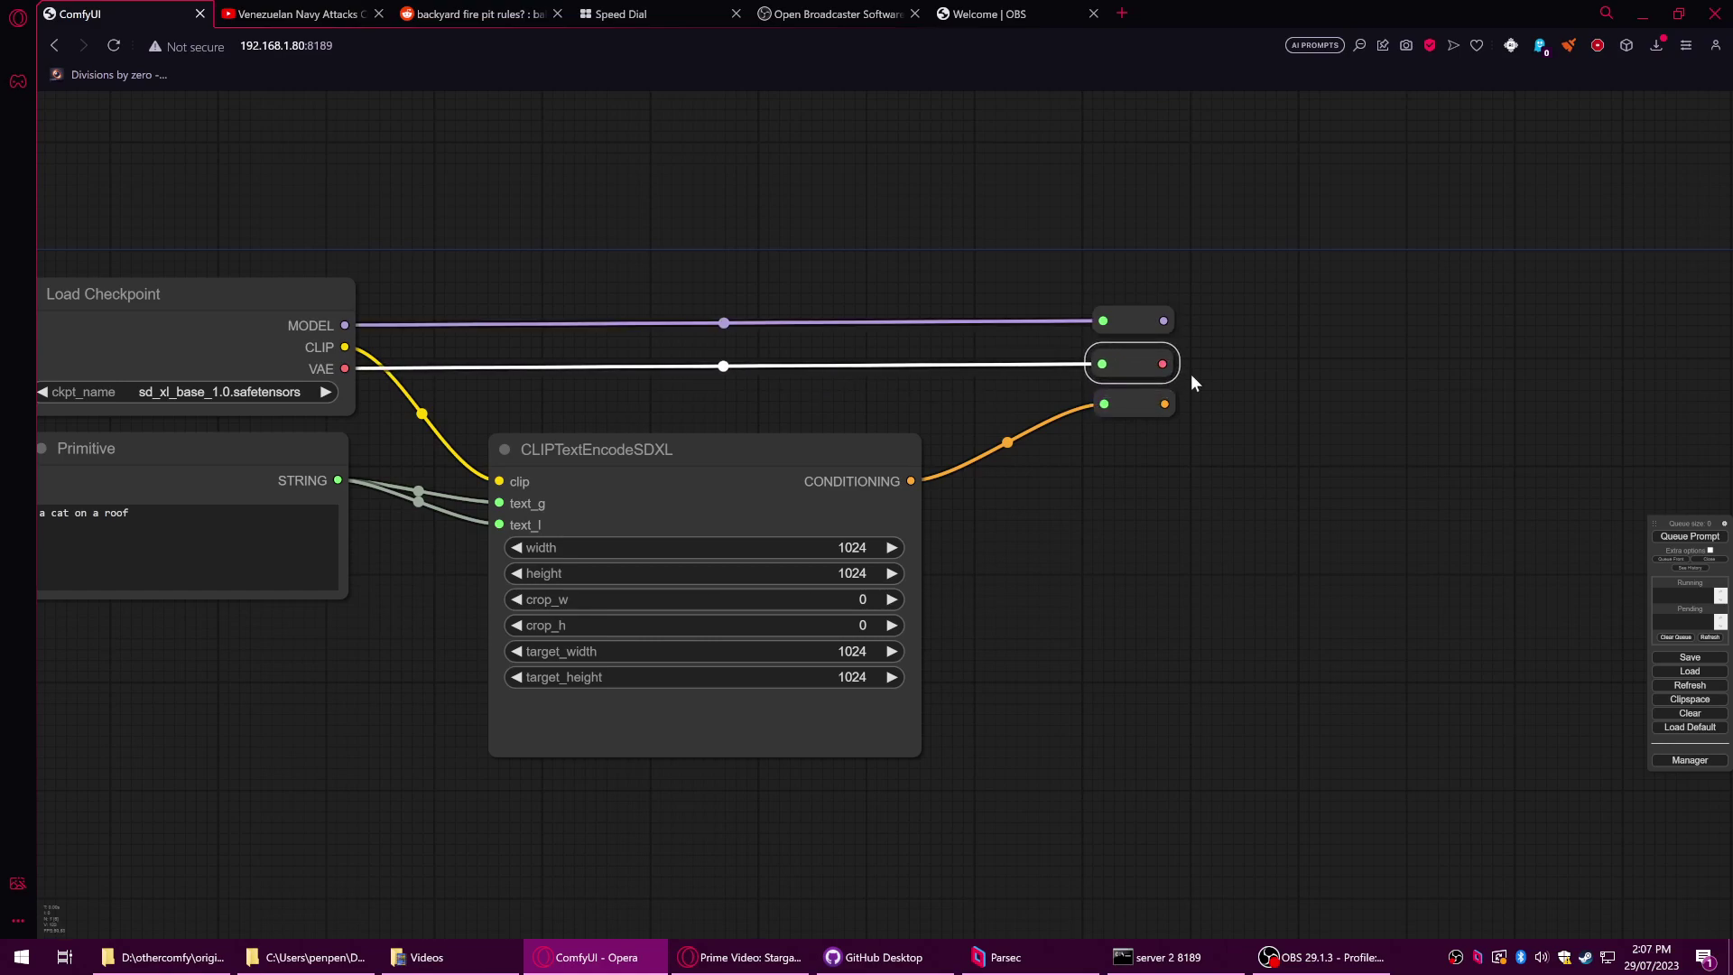
- Chain a second, aligned column of reroutes further right for the VAE and MODEL links
scroll(1253, 408, "down", 2)
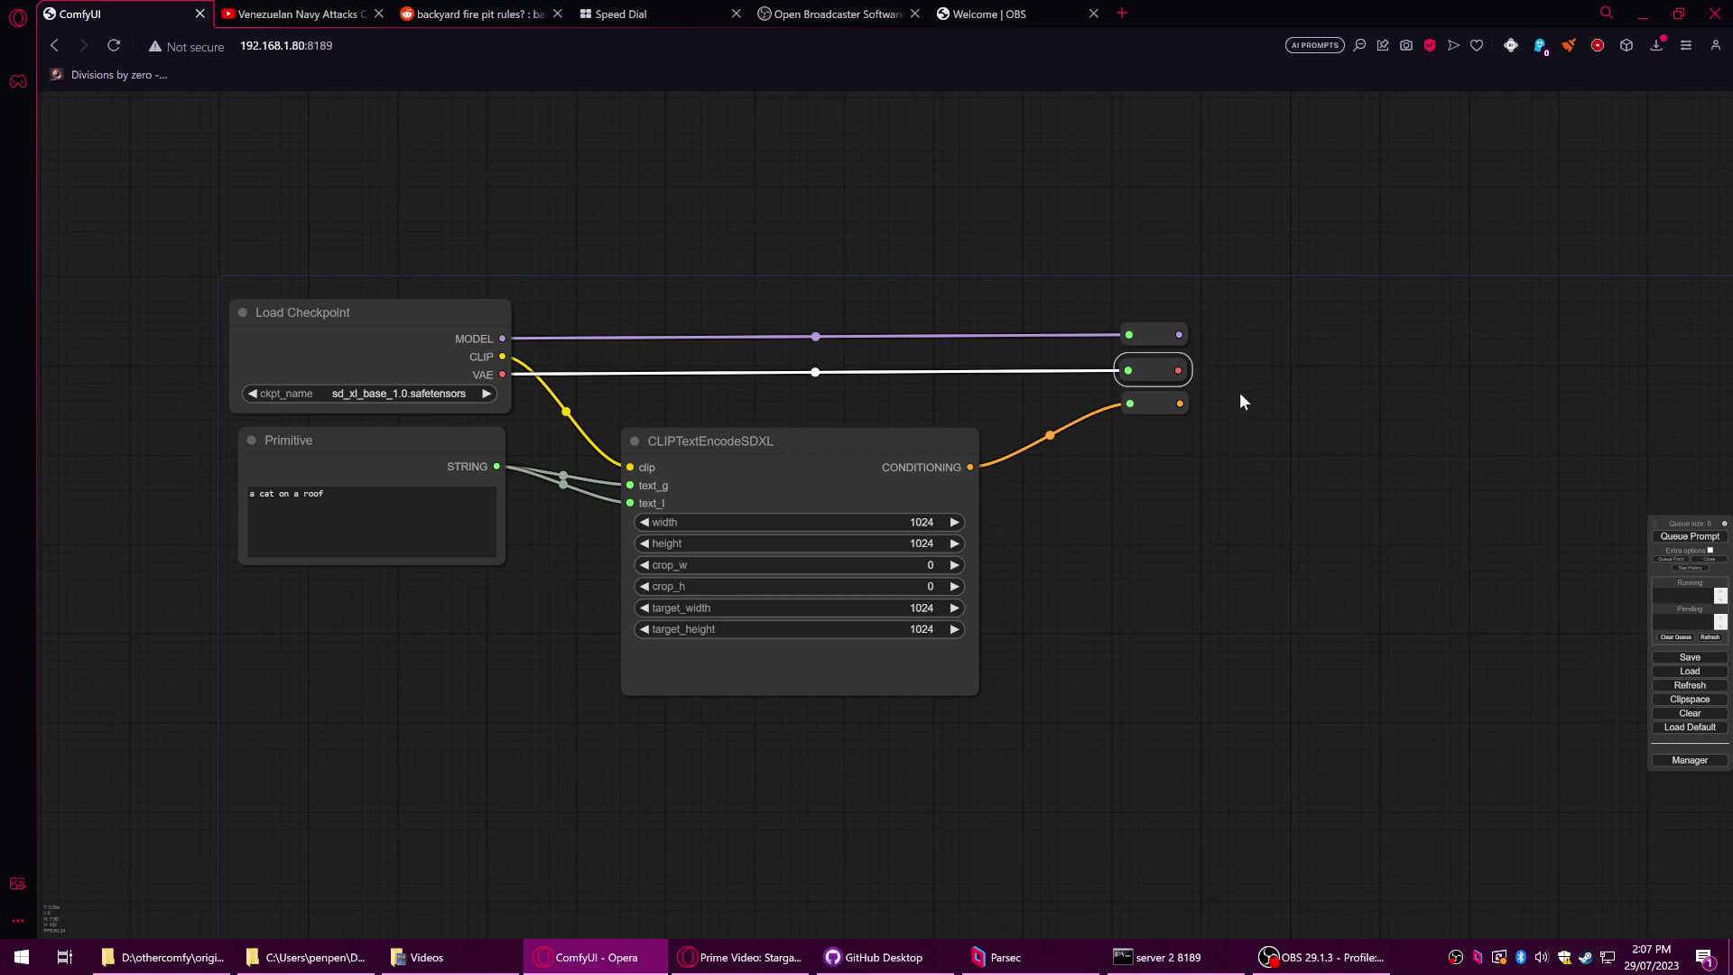
left_click_drag(1248, 401, 1719, 449)
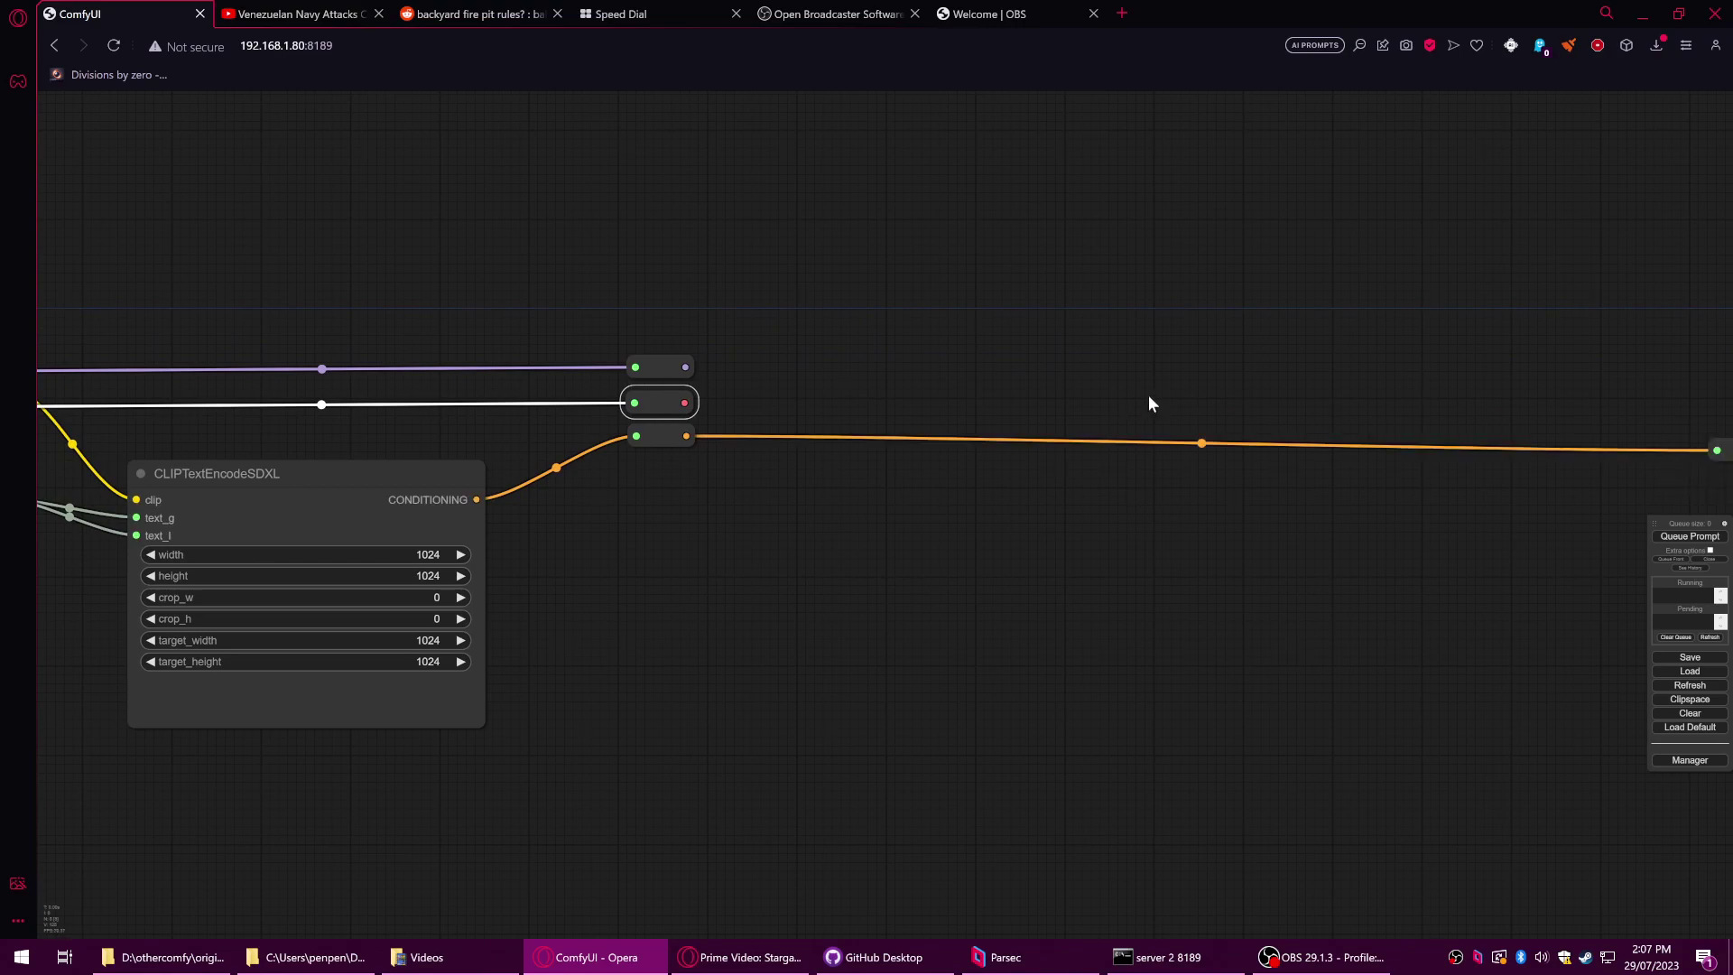
left_click_drag(1156, 402, 1002, 417)
left_click_drag(1586, 465, 1586, 453)
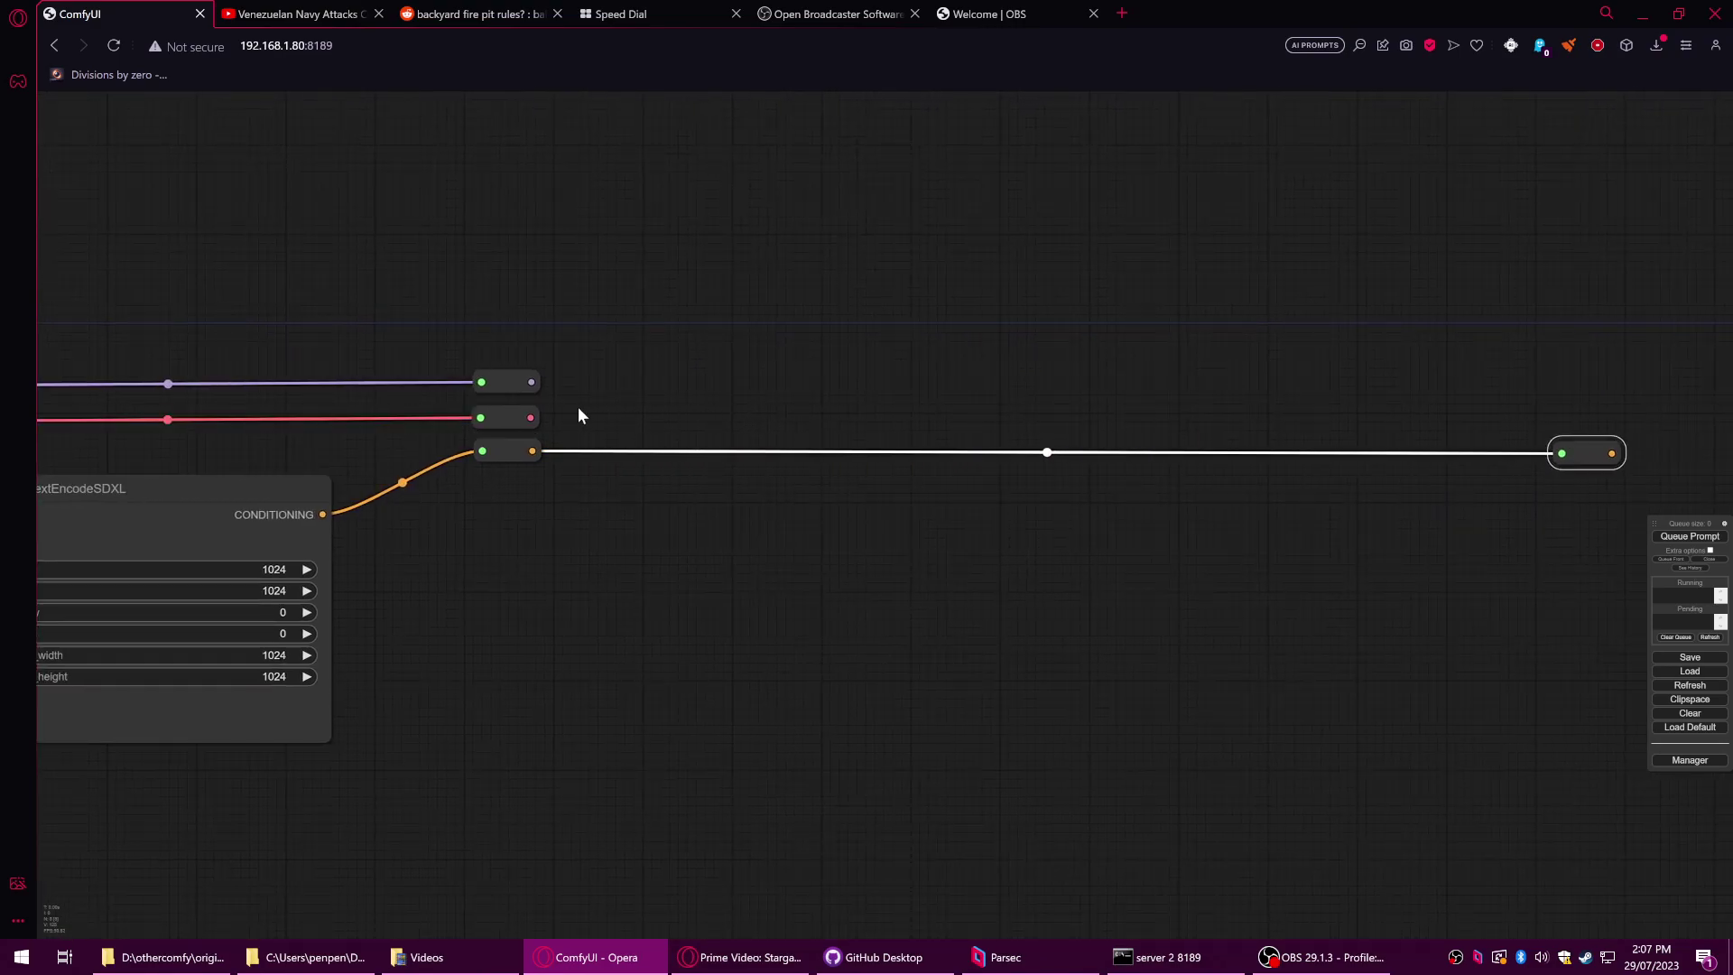
left_click_drag(530, 417, 1547, 411)
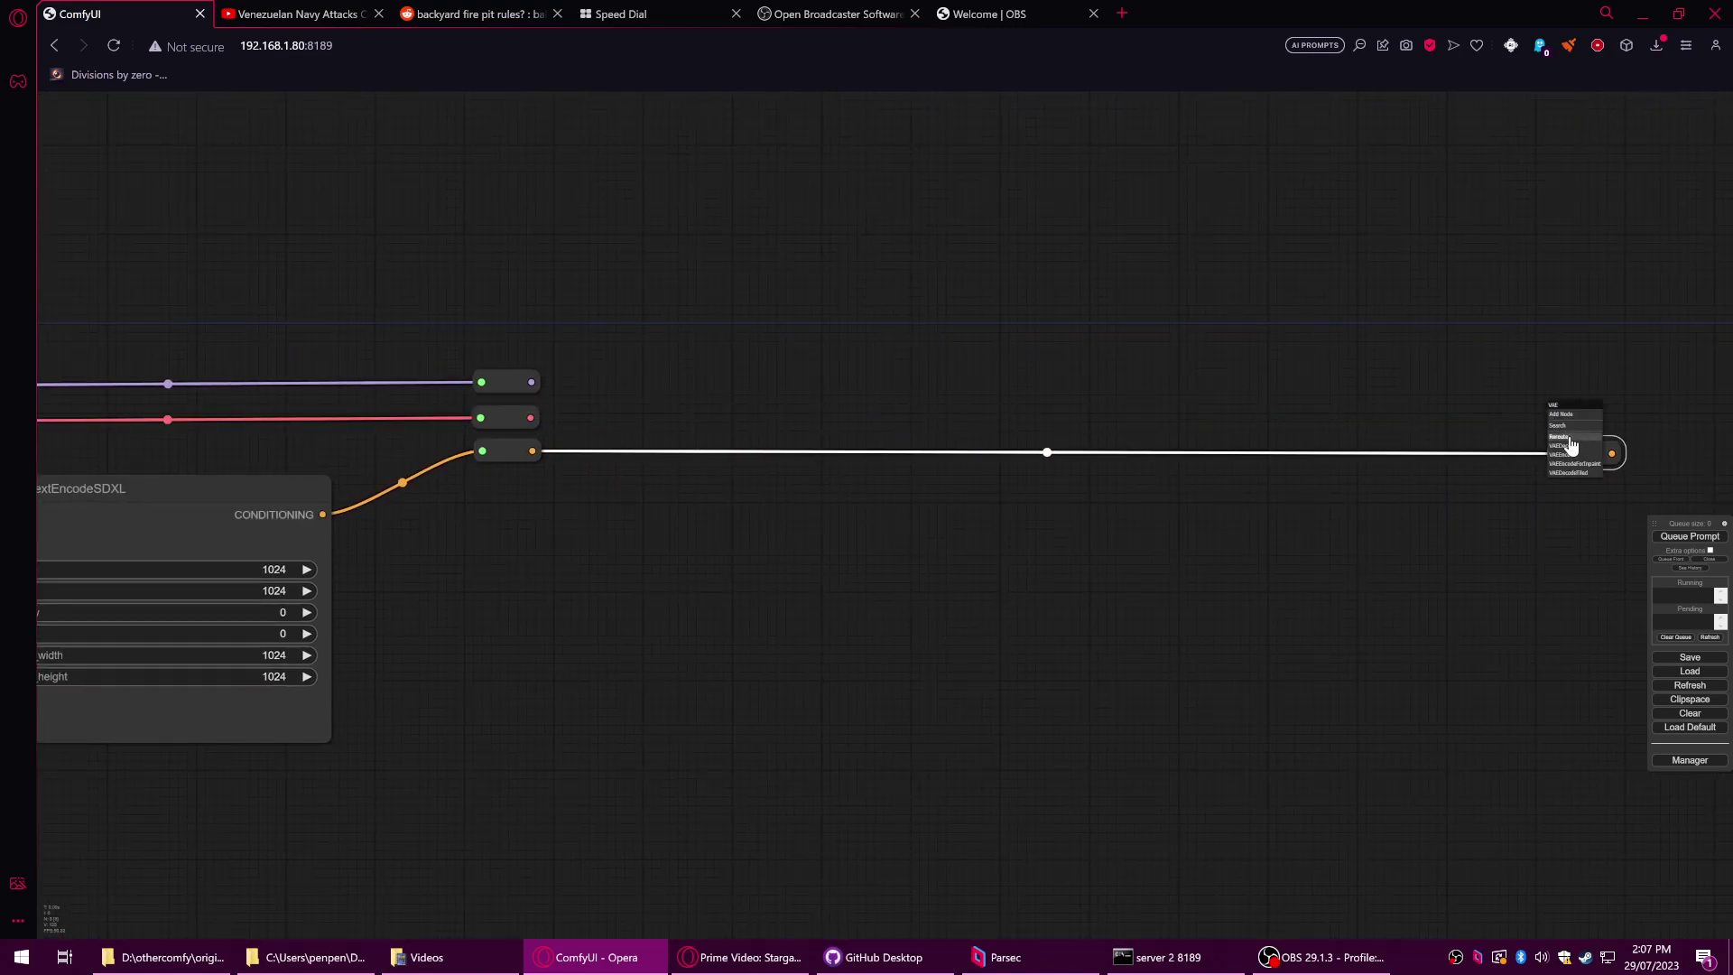
left_click(1571, 445)
left_click(1568, 422)
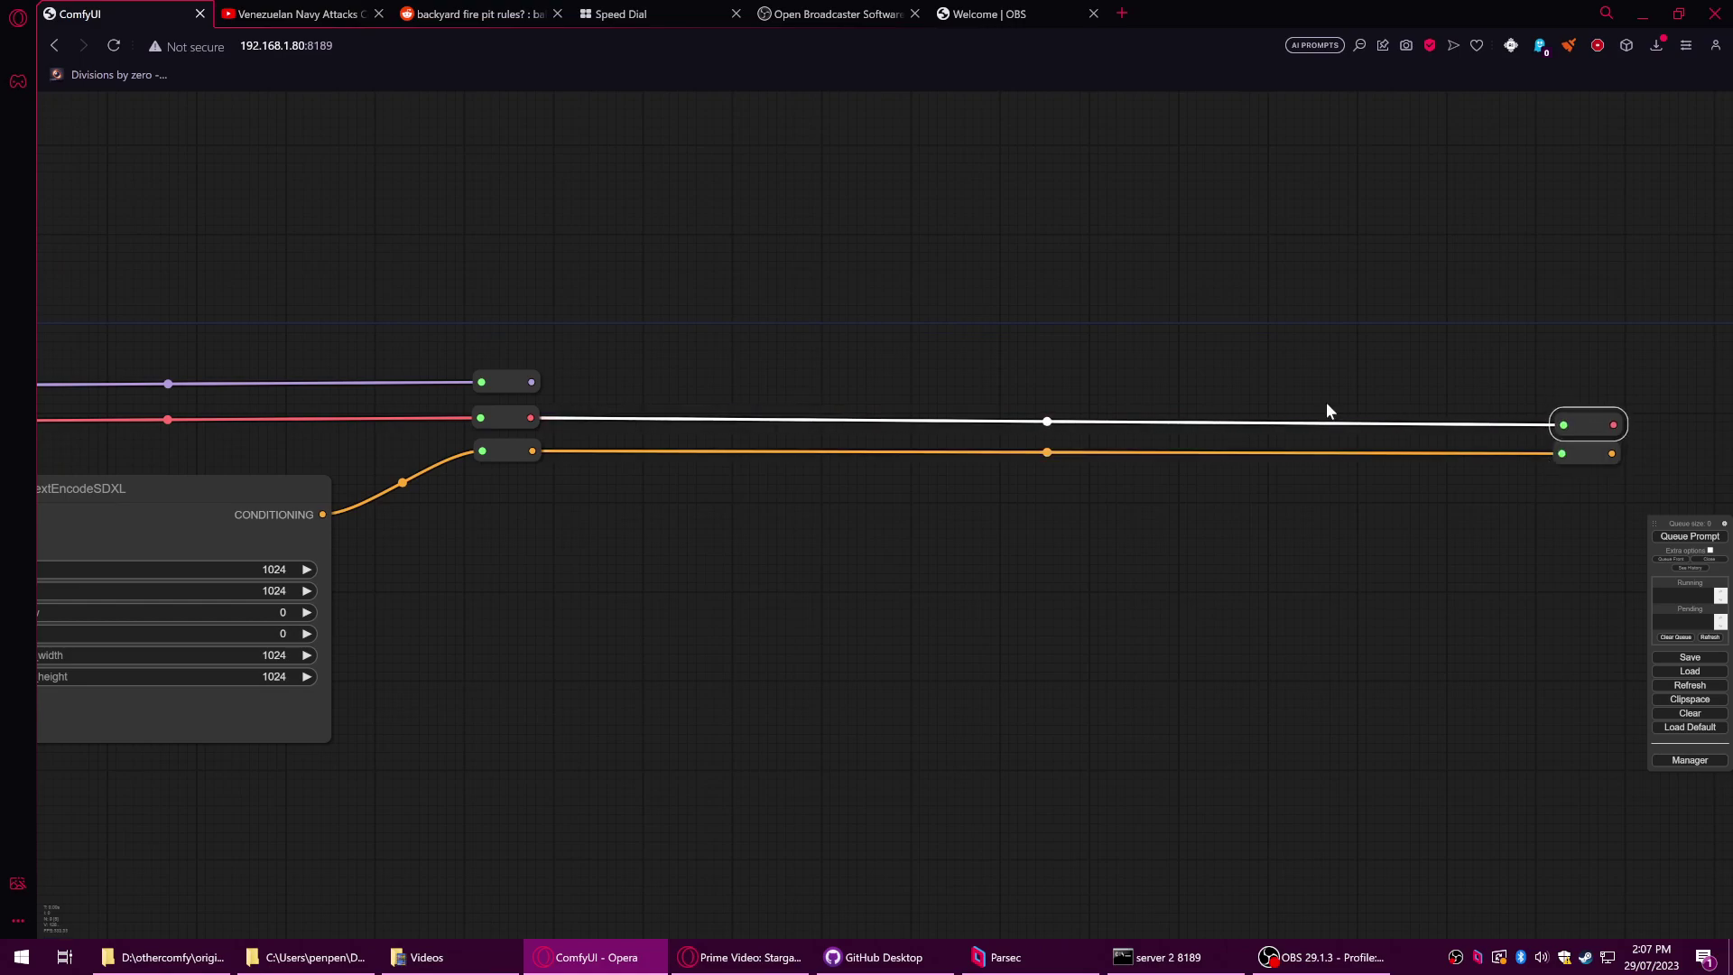
left_click_drag(537, 384, 1566, 377)
left_click(1581, 407)
mouse_move(1585, 424)
left_mouse_down()
mouse_move(1578, 402)
mouse_move(1583, 440)
left_mouse_up()
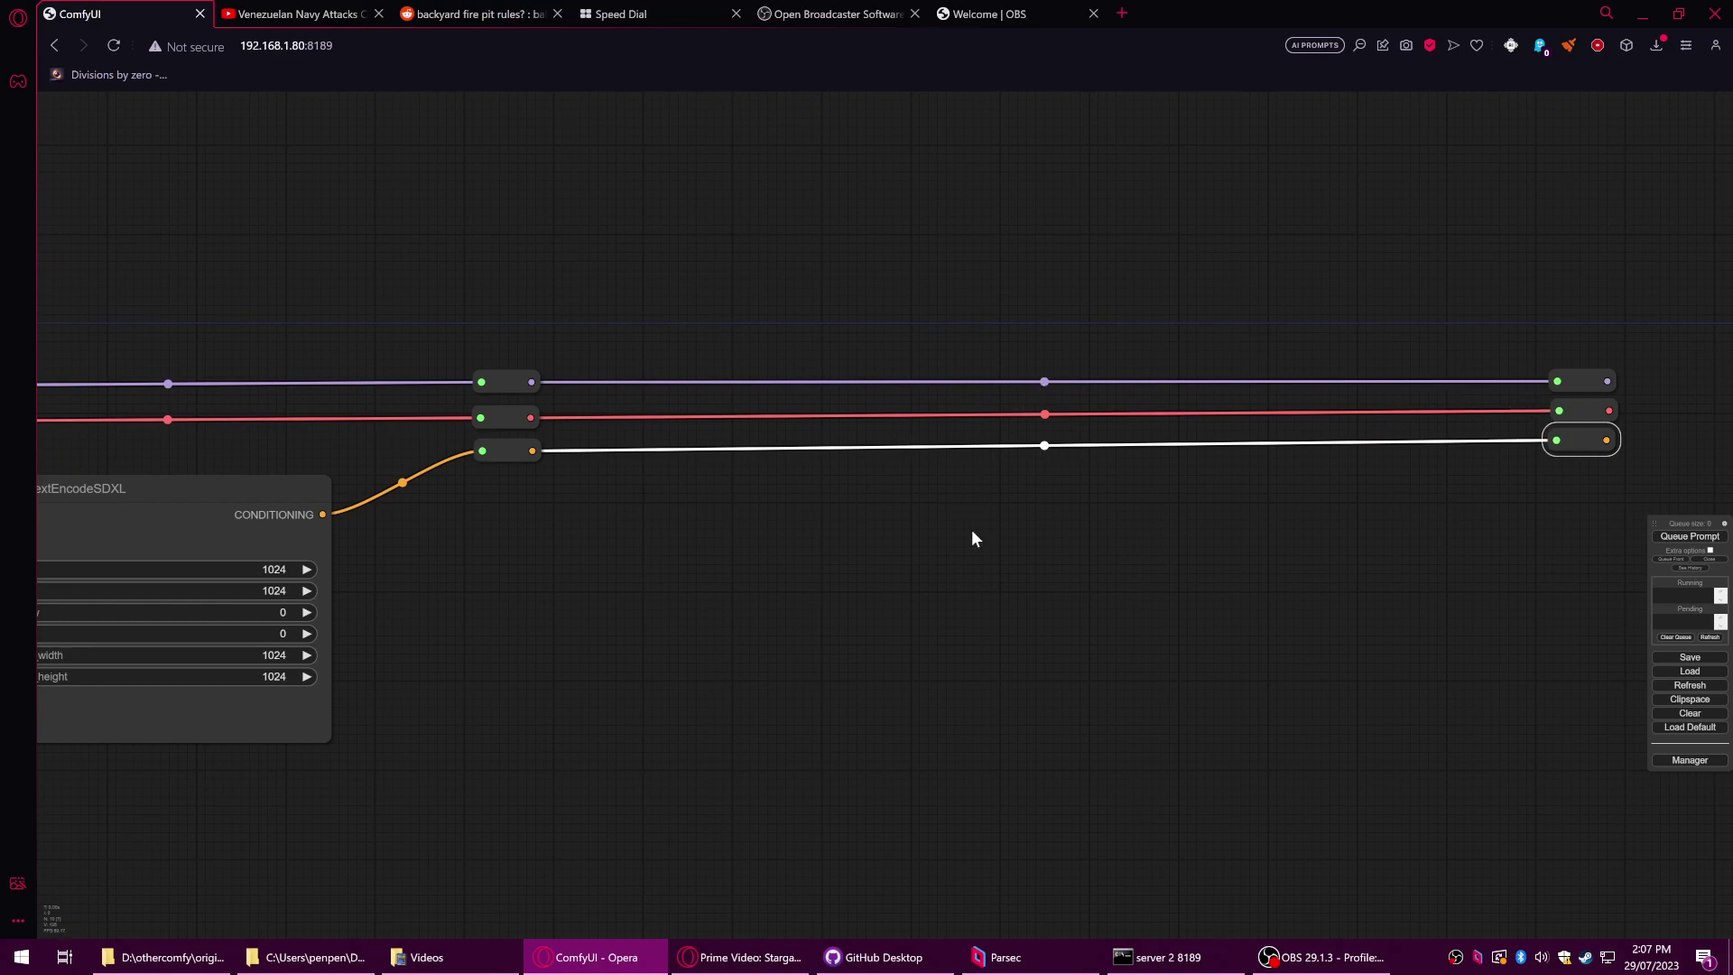
- Insert a utils > Reroute node at the CONDITIONING link's midpoint
scroll(971, 532, "down", 3)
scroll(919, 442, "down", 3)
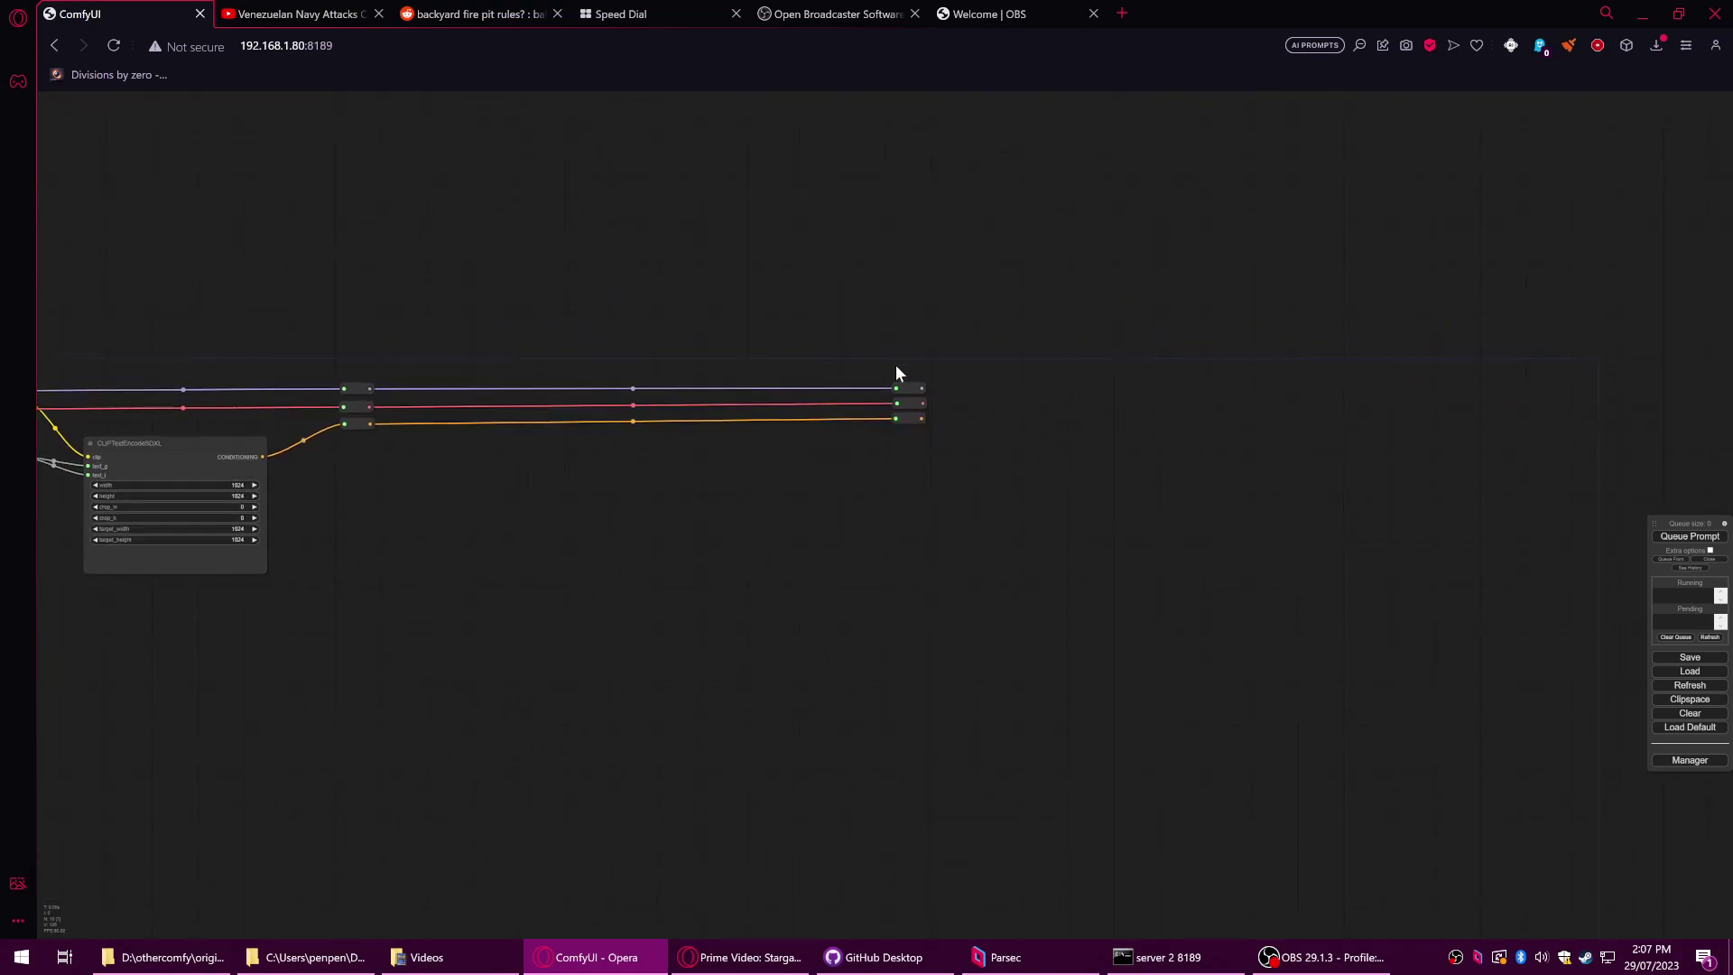
left_click_drag(873, 361, 1584, 433)
left_click_drag(1069, 501, 1091, 473)
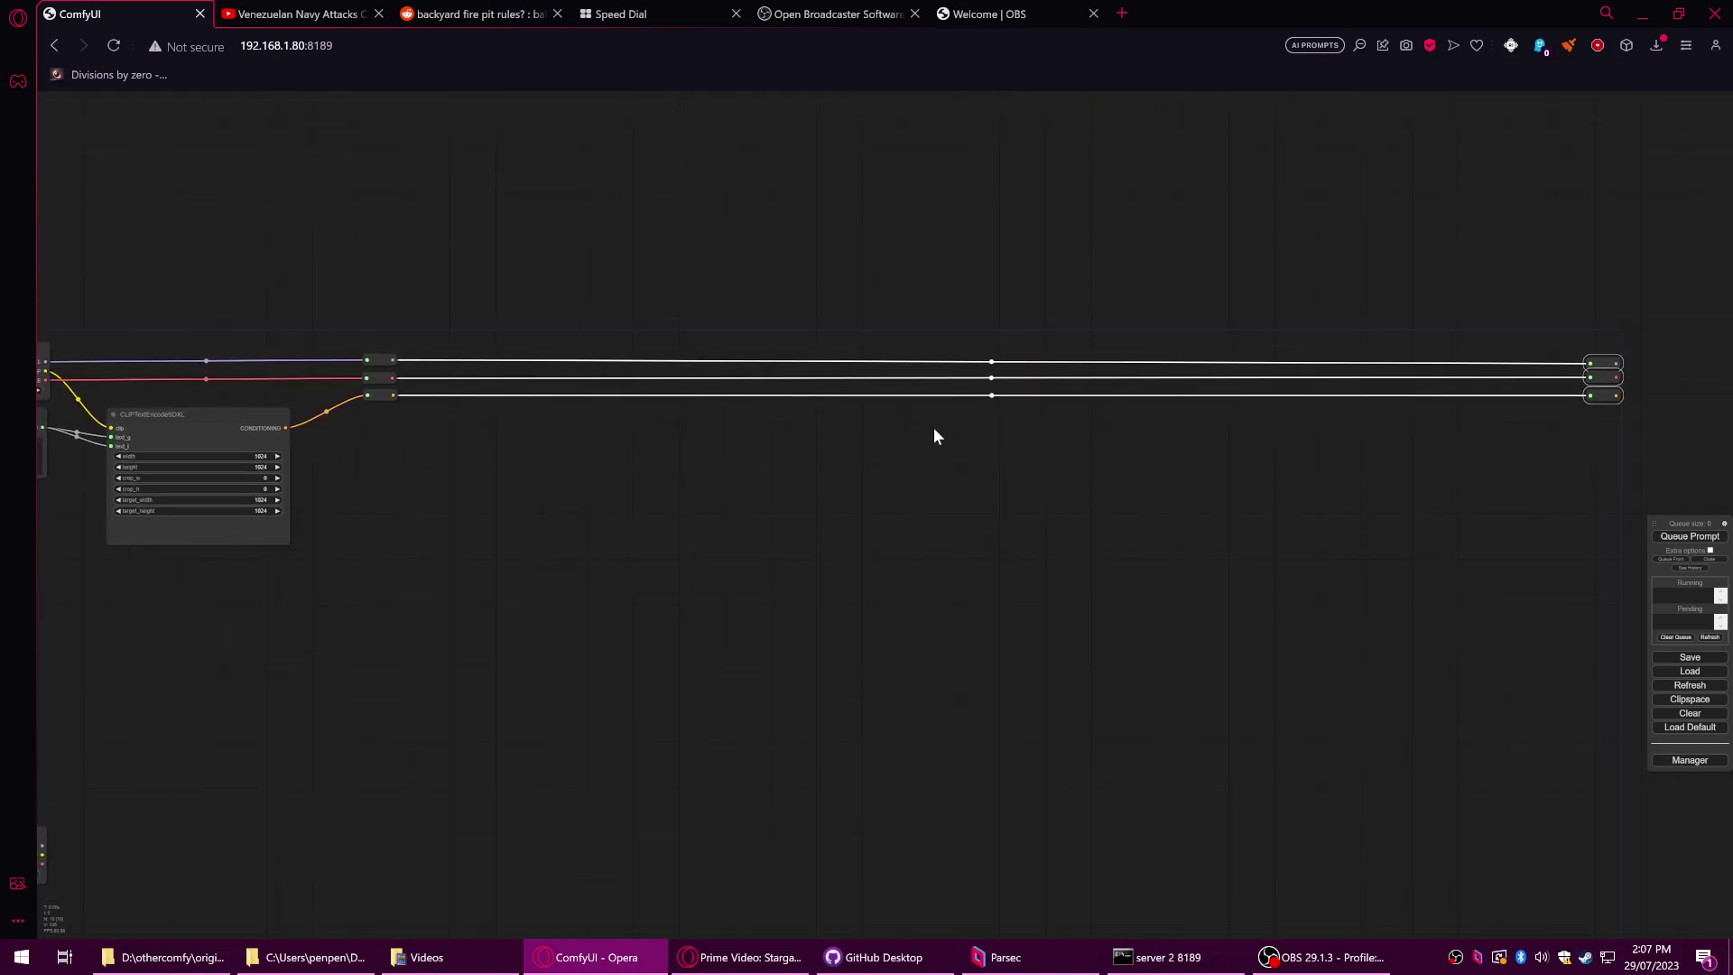
left_click(933, 436)
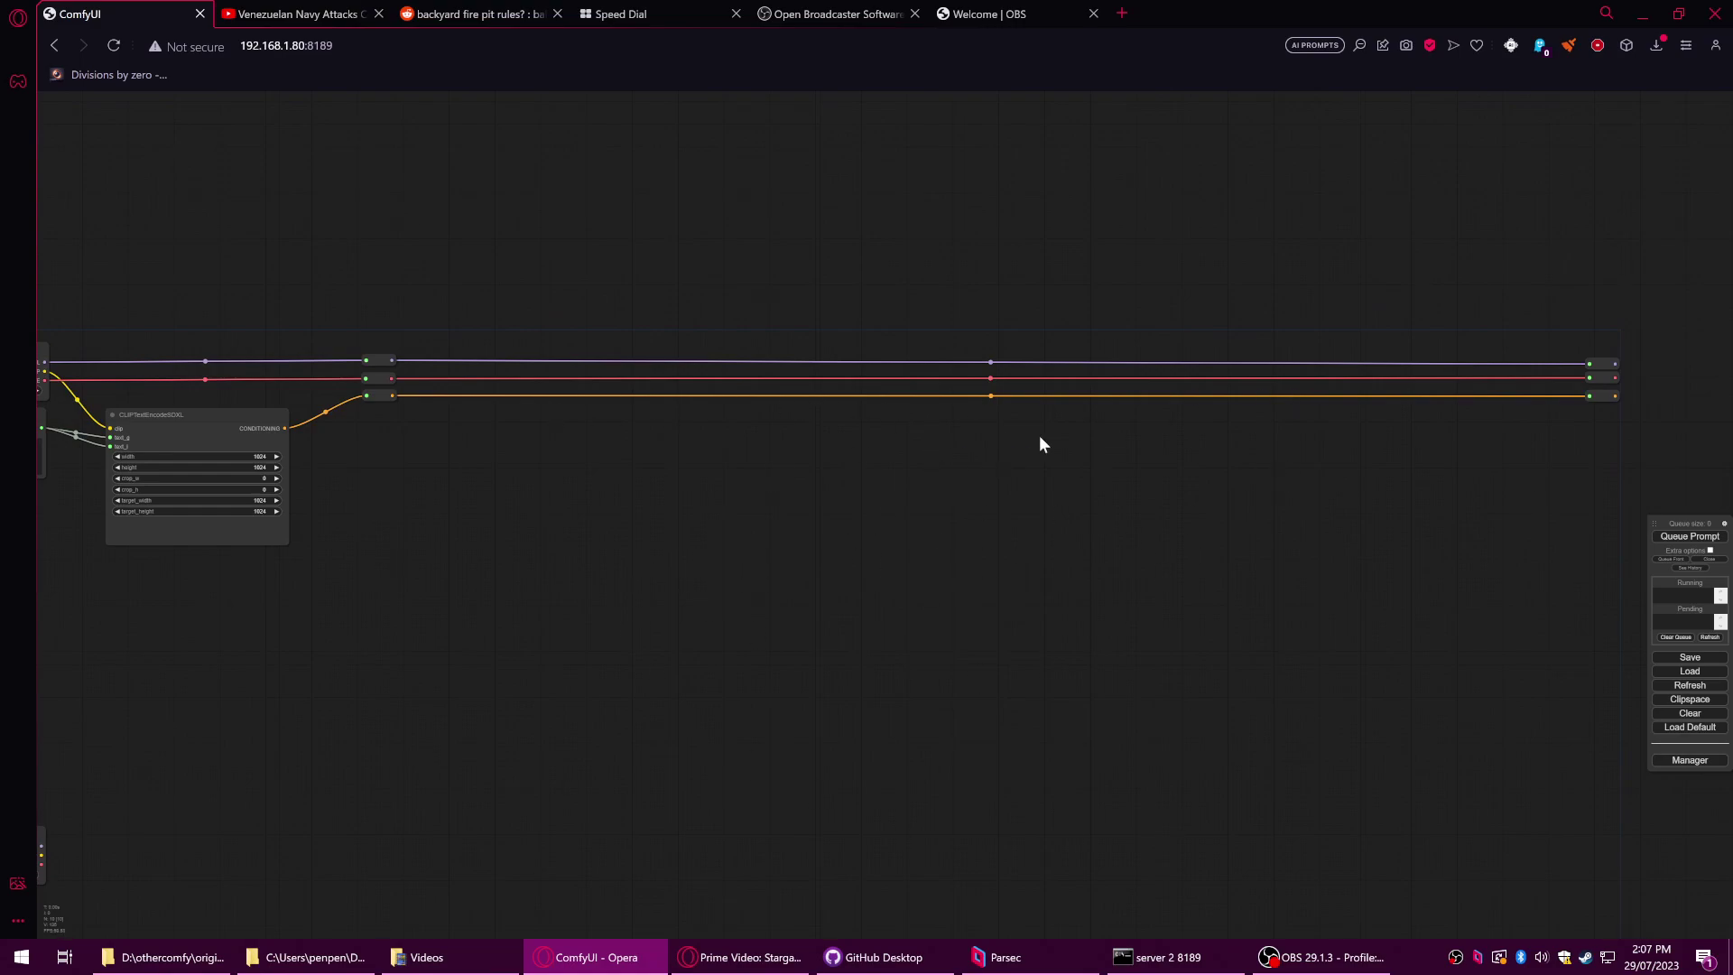
left_click(990, 395)
left_click(1001, 397)
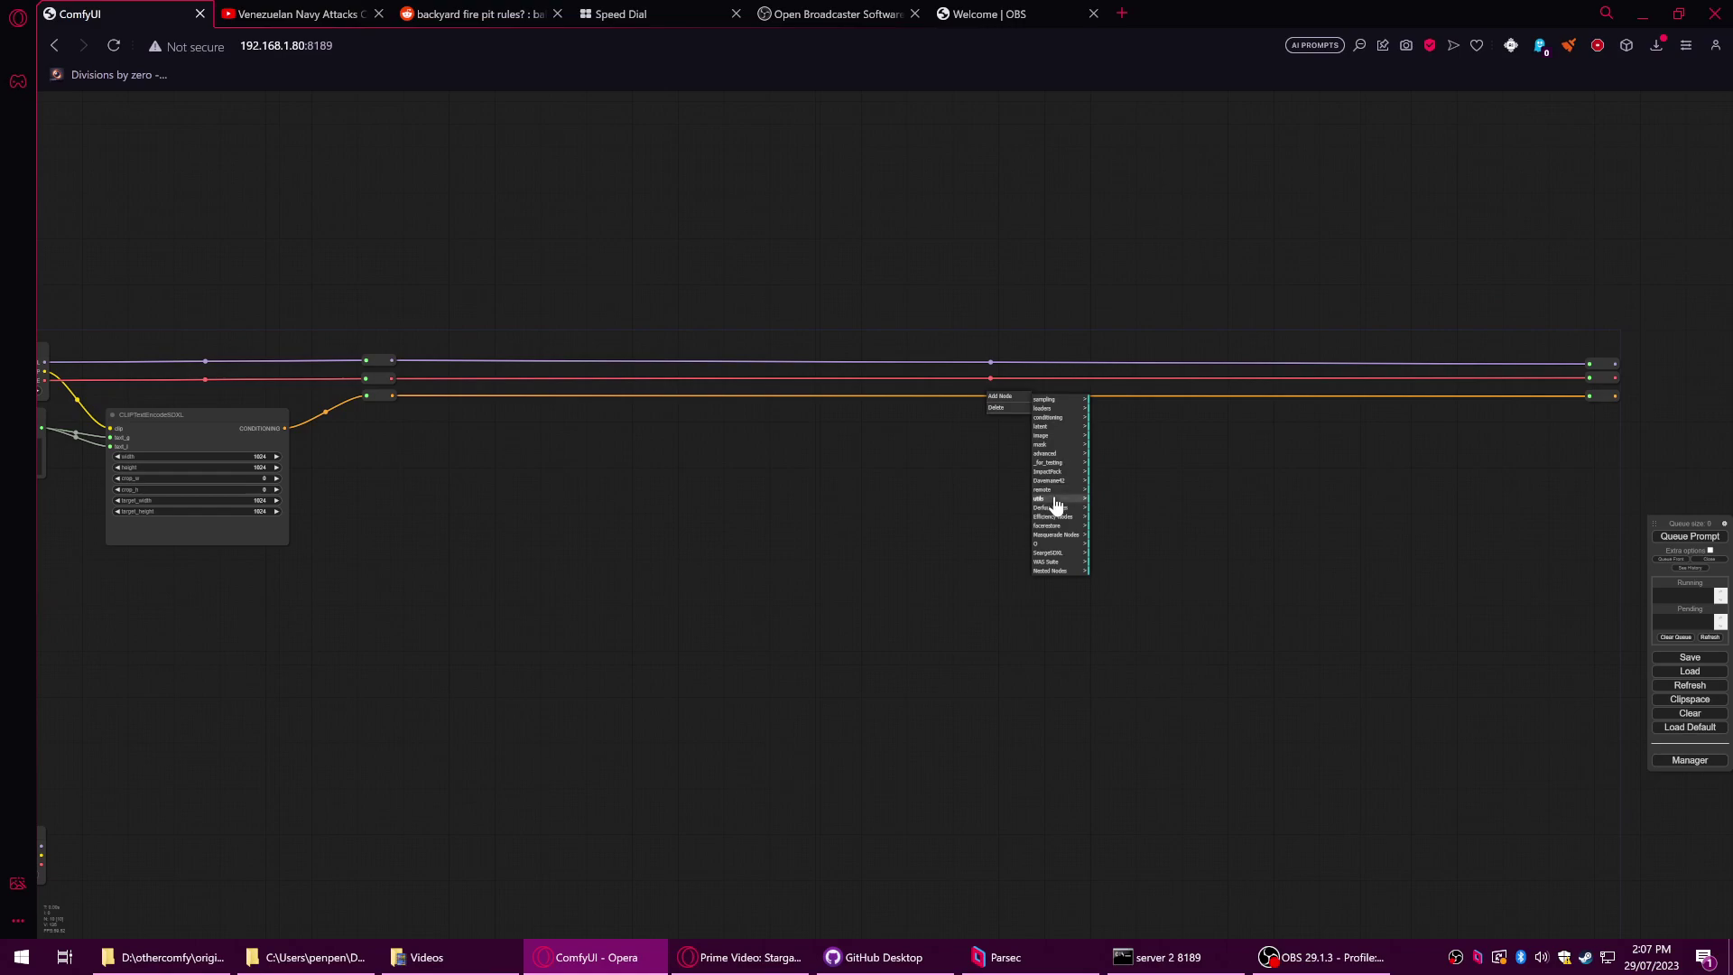
left_click(1054, 499)
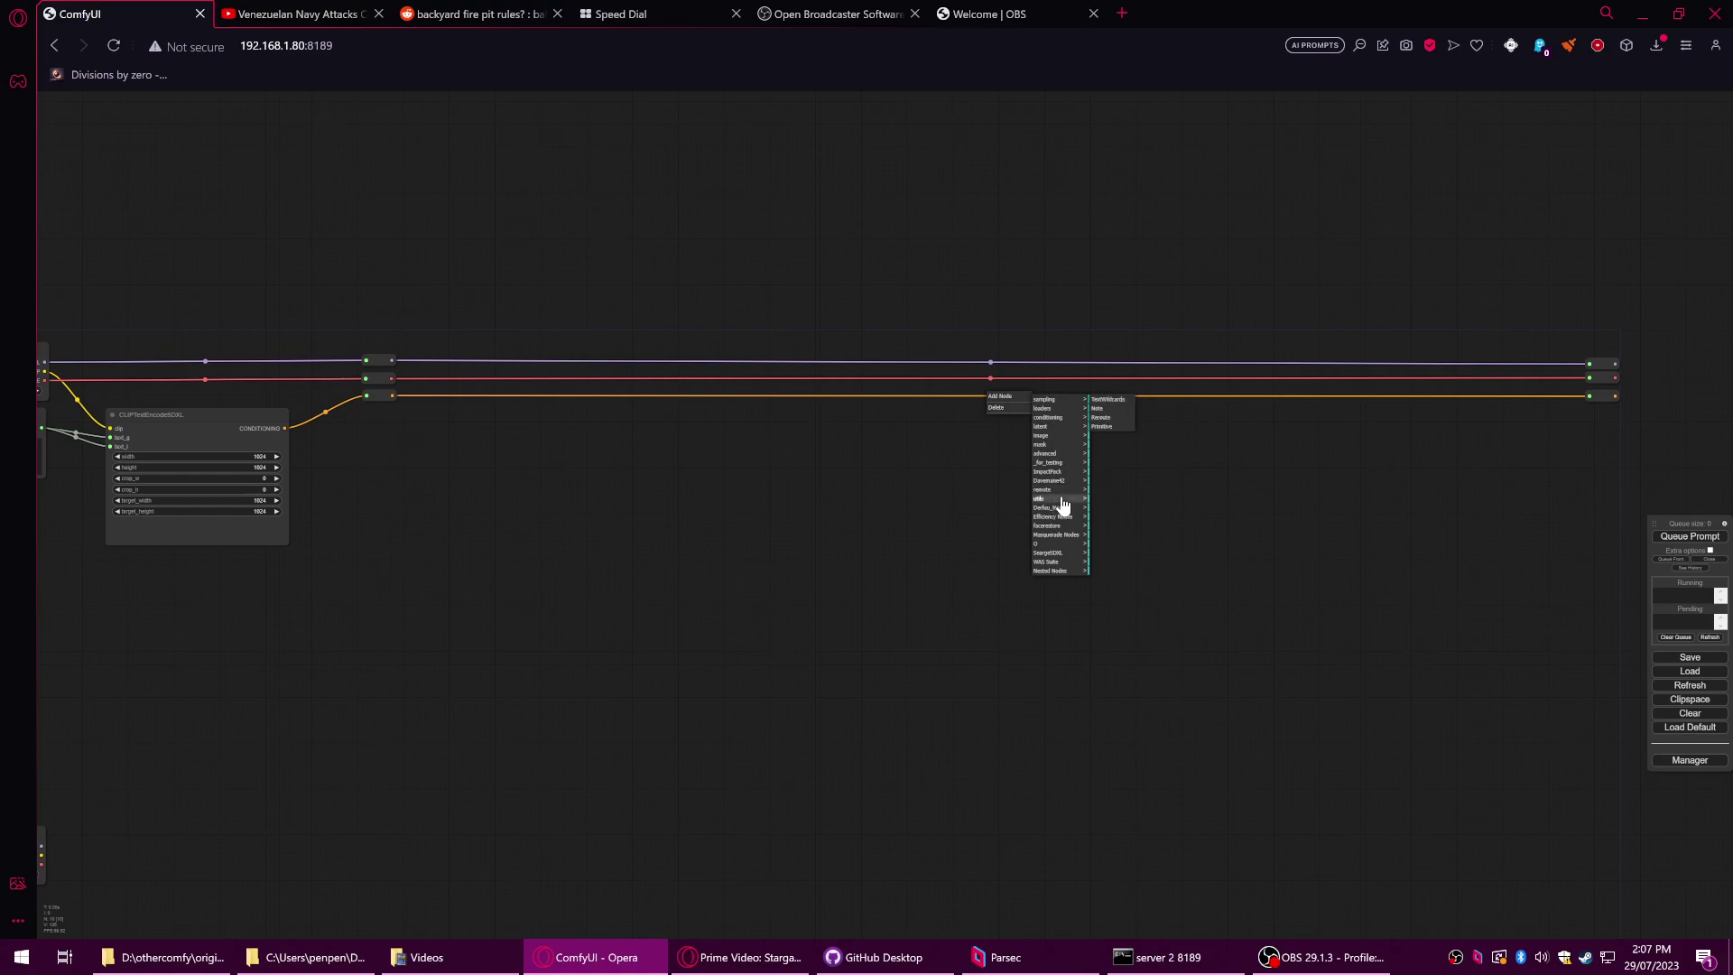
left_click(1115, 417)
- Slide the new conditioning reroute into line with the first-column MODEL and VAE reroutes
left_click_drag(991, 402, 992, 395)
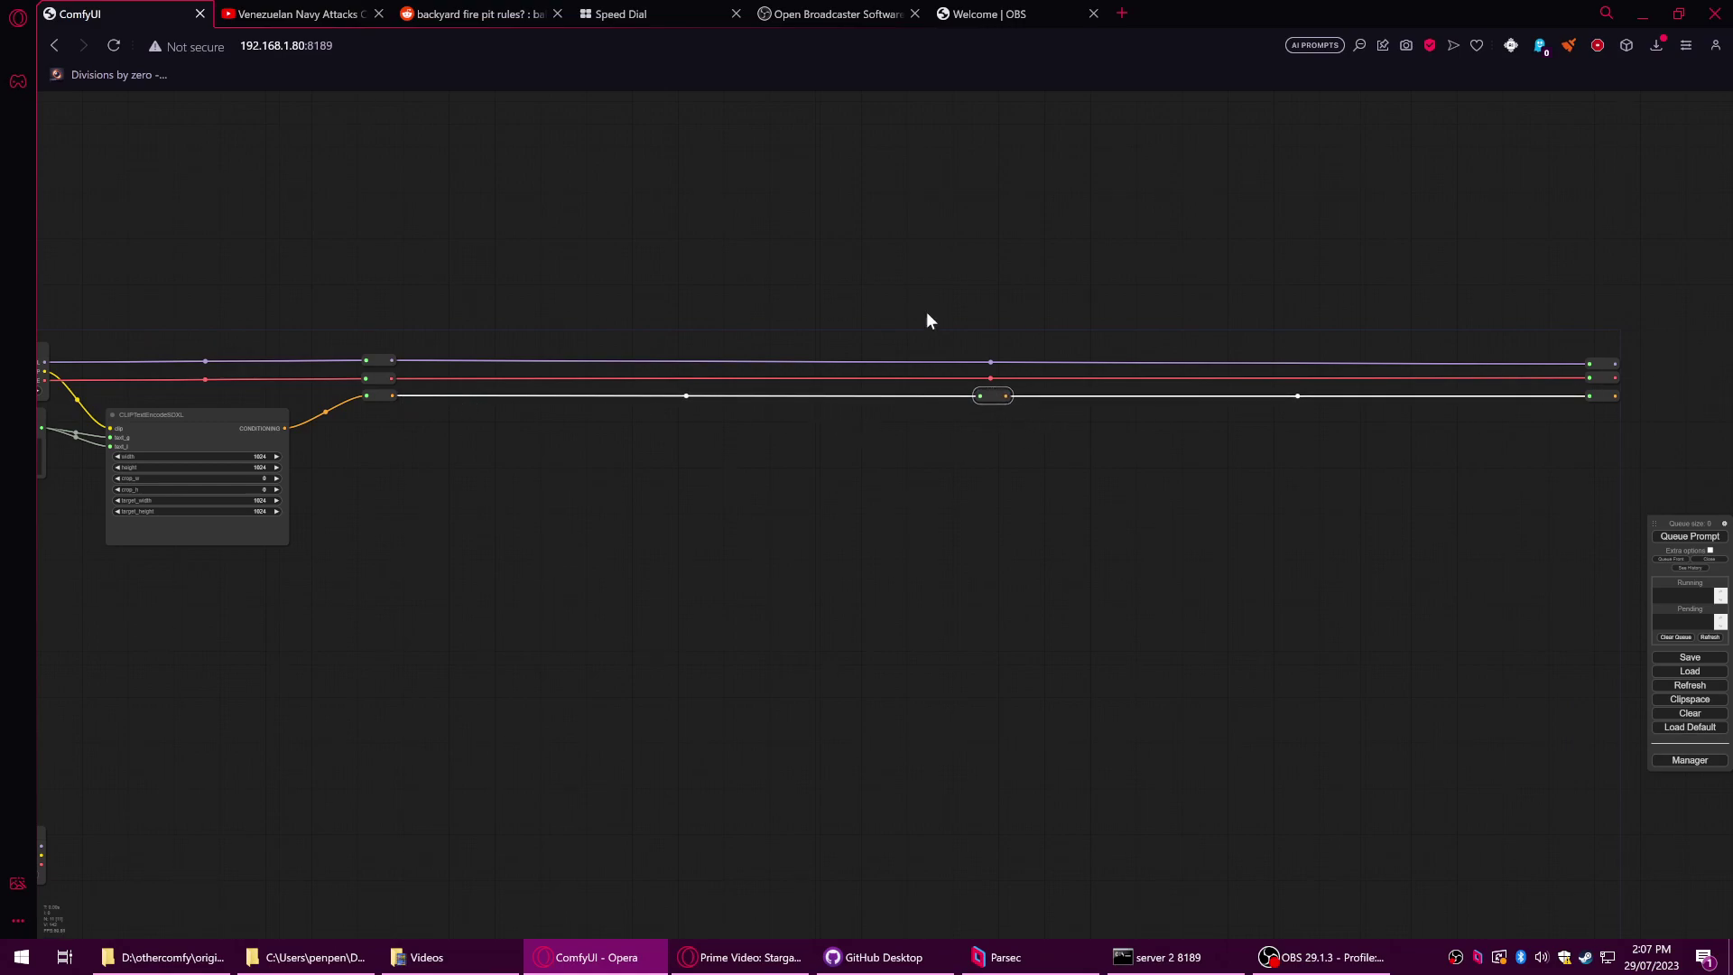
mouse_move(992, 397)
left_mouse_down()
mouse_move(673, 398)
mouse_move(982, 396)
left_mouse_up()
left_click_drag(834, 396, 987, 395)
left_click_drag(816, 434, 1311, 445)
left_click_drag(1054, 403, 897, 442)
left_click(857, 404)
left_click_drag(906, 468, 936, 457)
- Duplicate the CLIPTextEncodeSDXL node and the prompt Primitive, placing the copies below the originals
scroll(816, 398, "up", 4)
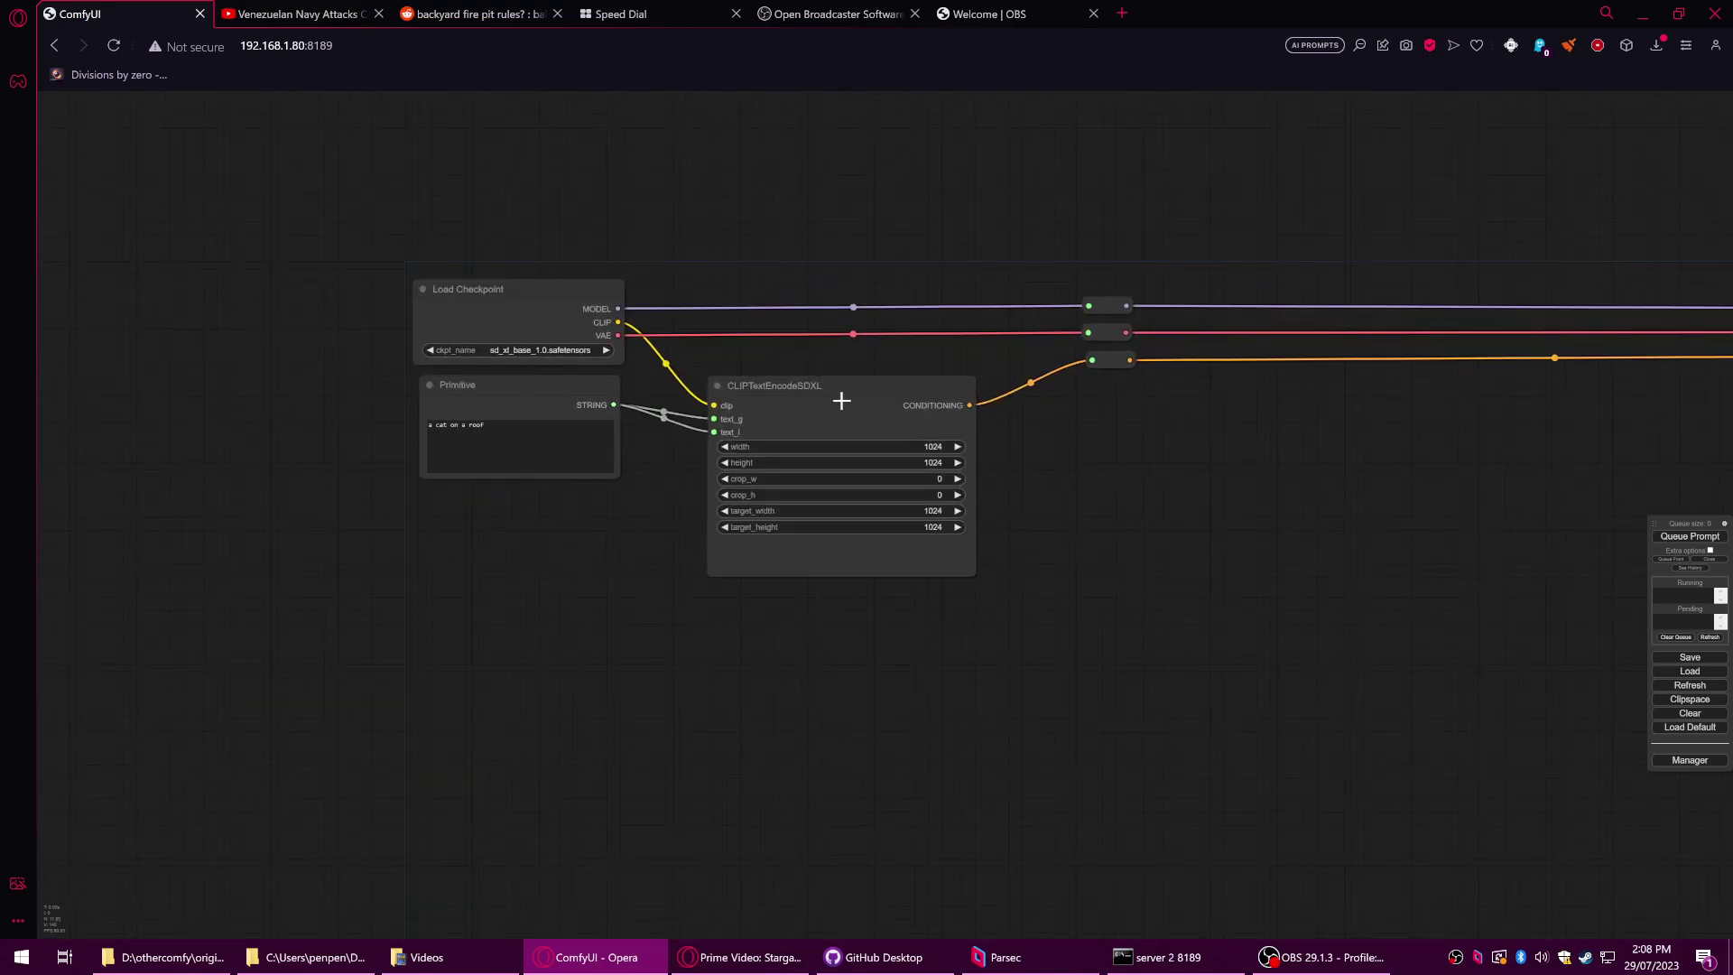
mouse_move(824, 387)
left_mouse_down()
mouse_move(820, 608)
mouse_move(816, 591)
left_mouse_up()
left_click_drag(671, 594, 815, 541)
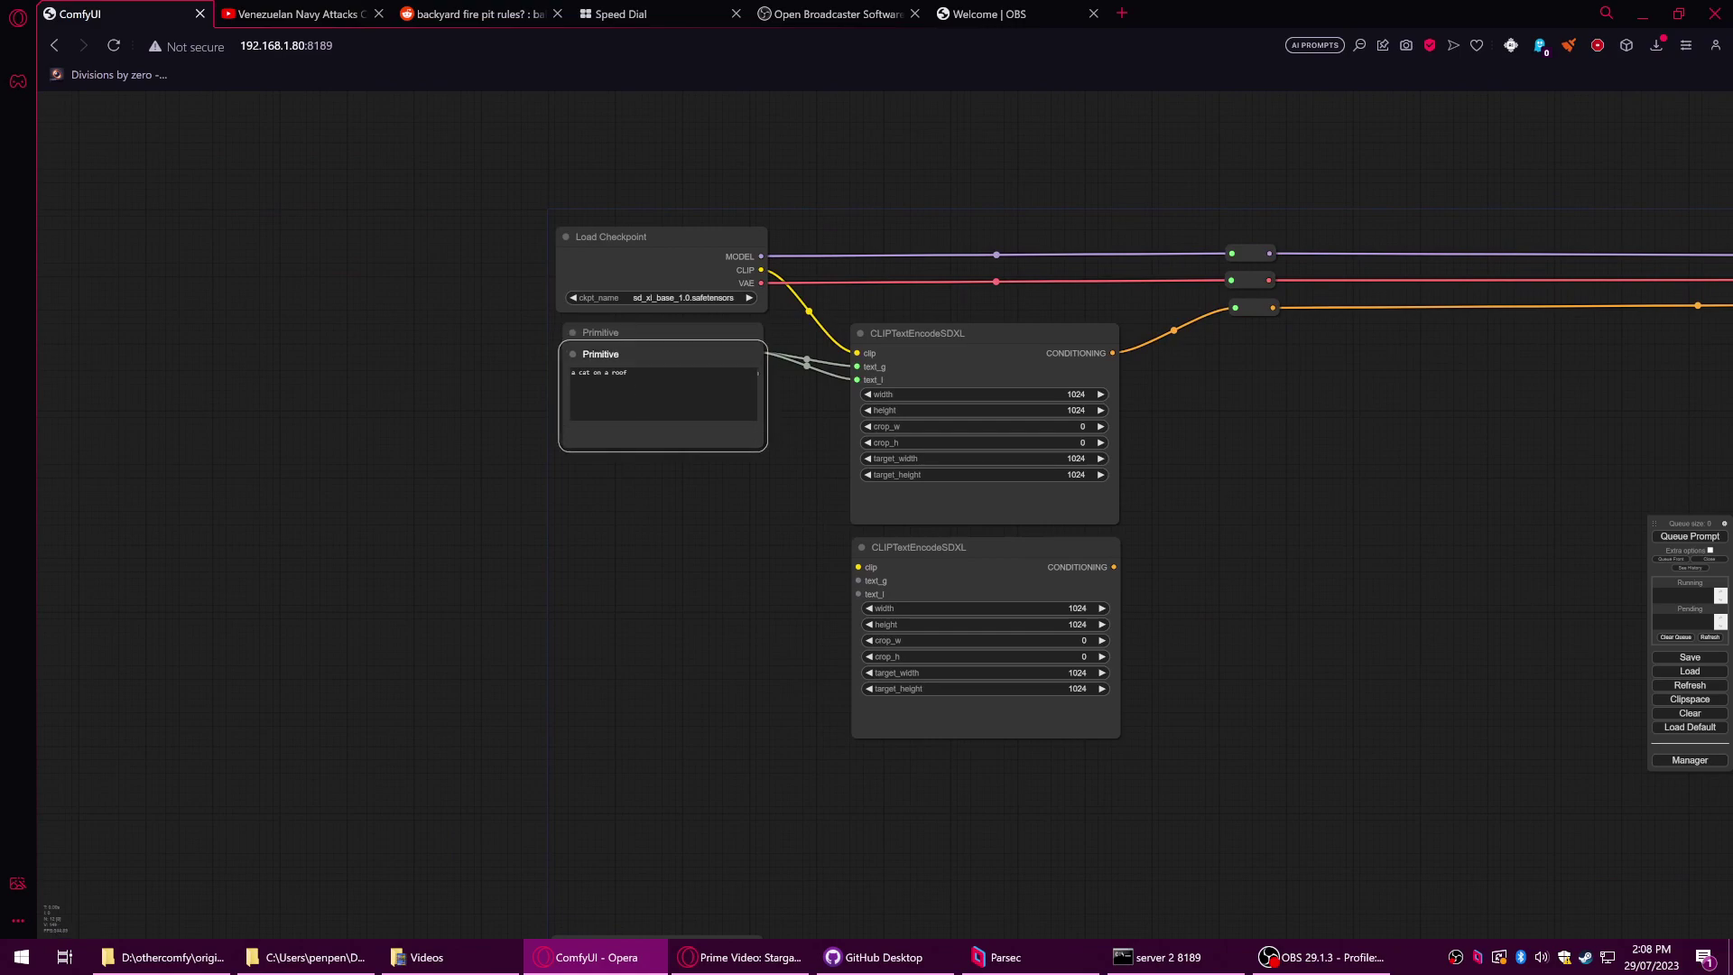
left_click_drag(638, 429, 644, 563)
- Wire the new prompt to text_g and text_l, enter 'text, rocks', and connect the checkpoint's CLIP
left_click_drag(760, 586, 858, 594)
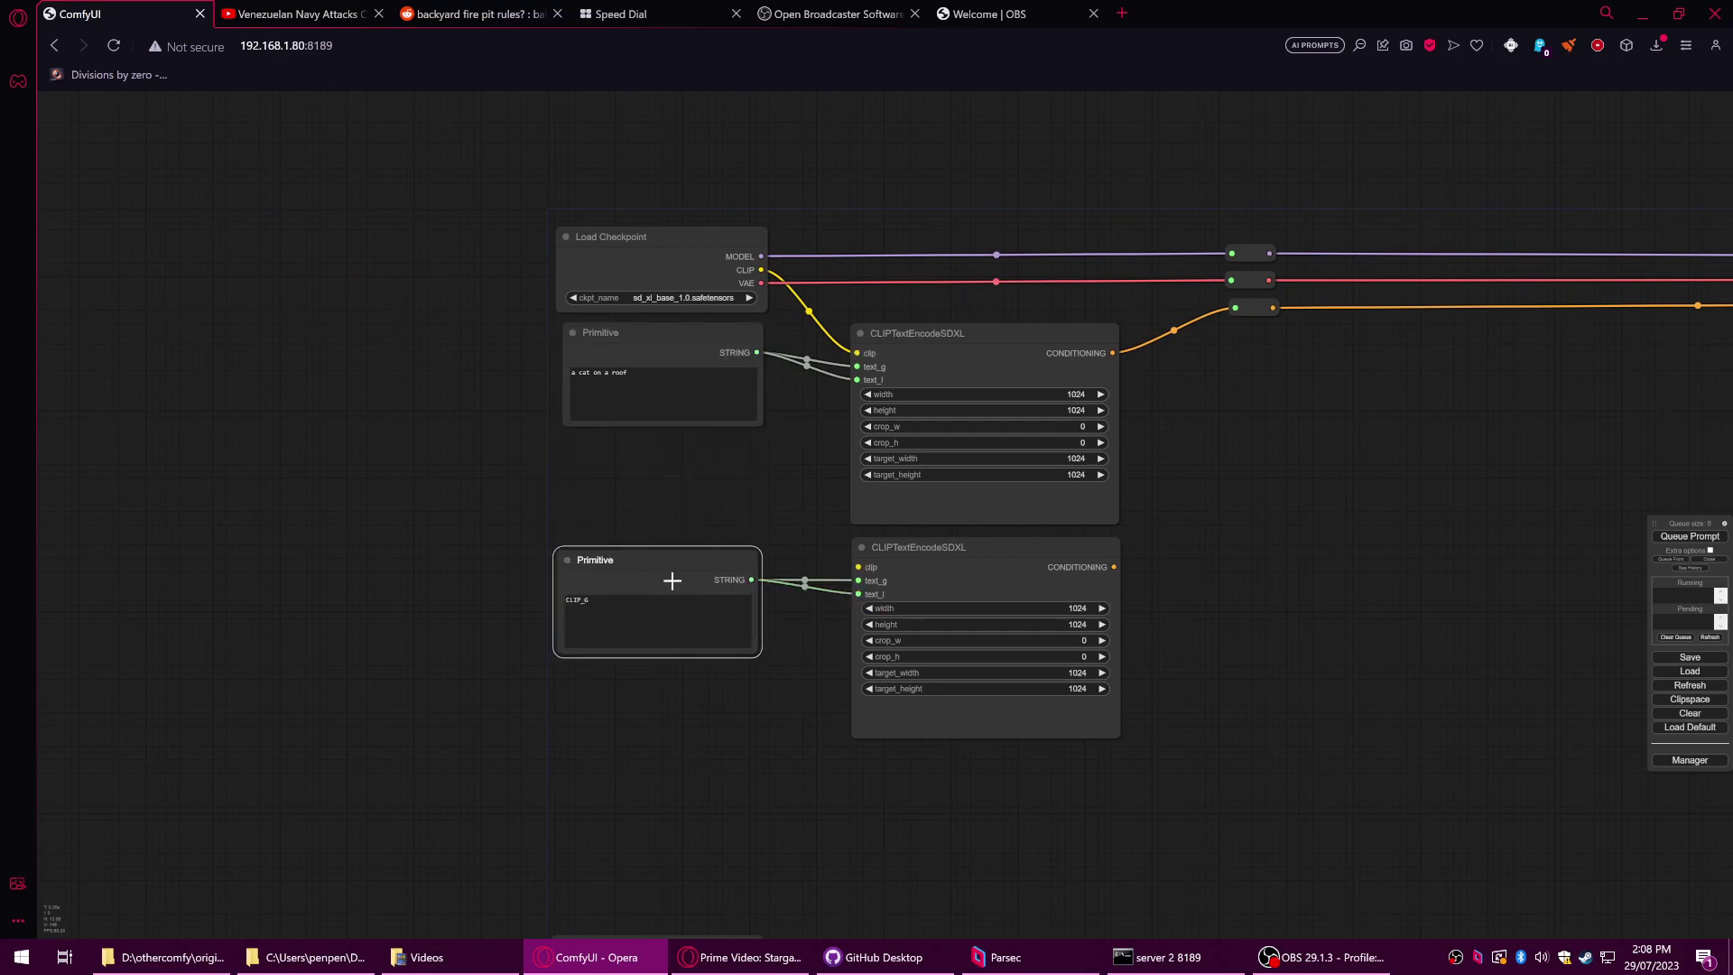
left_click_drag(687, 544, 691, 438)
double_click(629, 493)
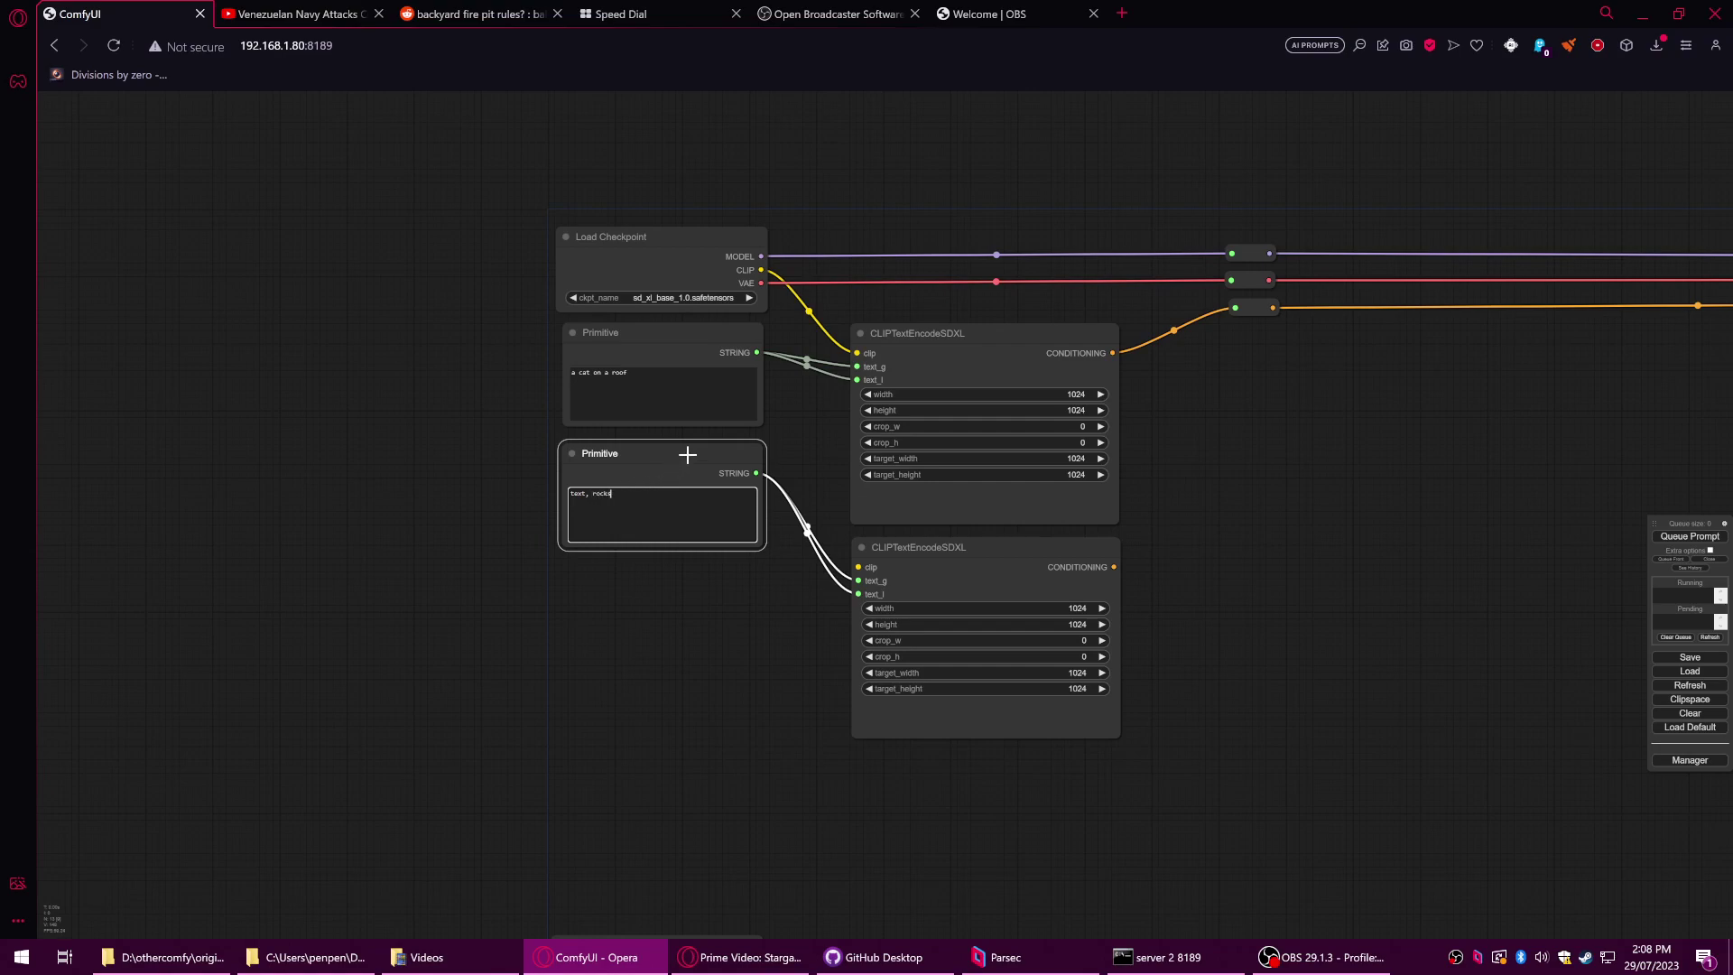
left_click_drag(687, 454, 692, 448)
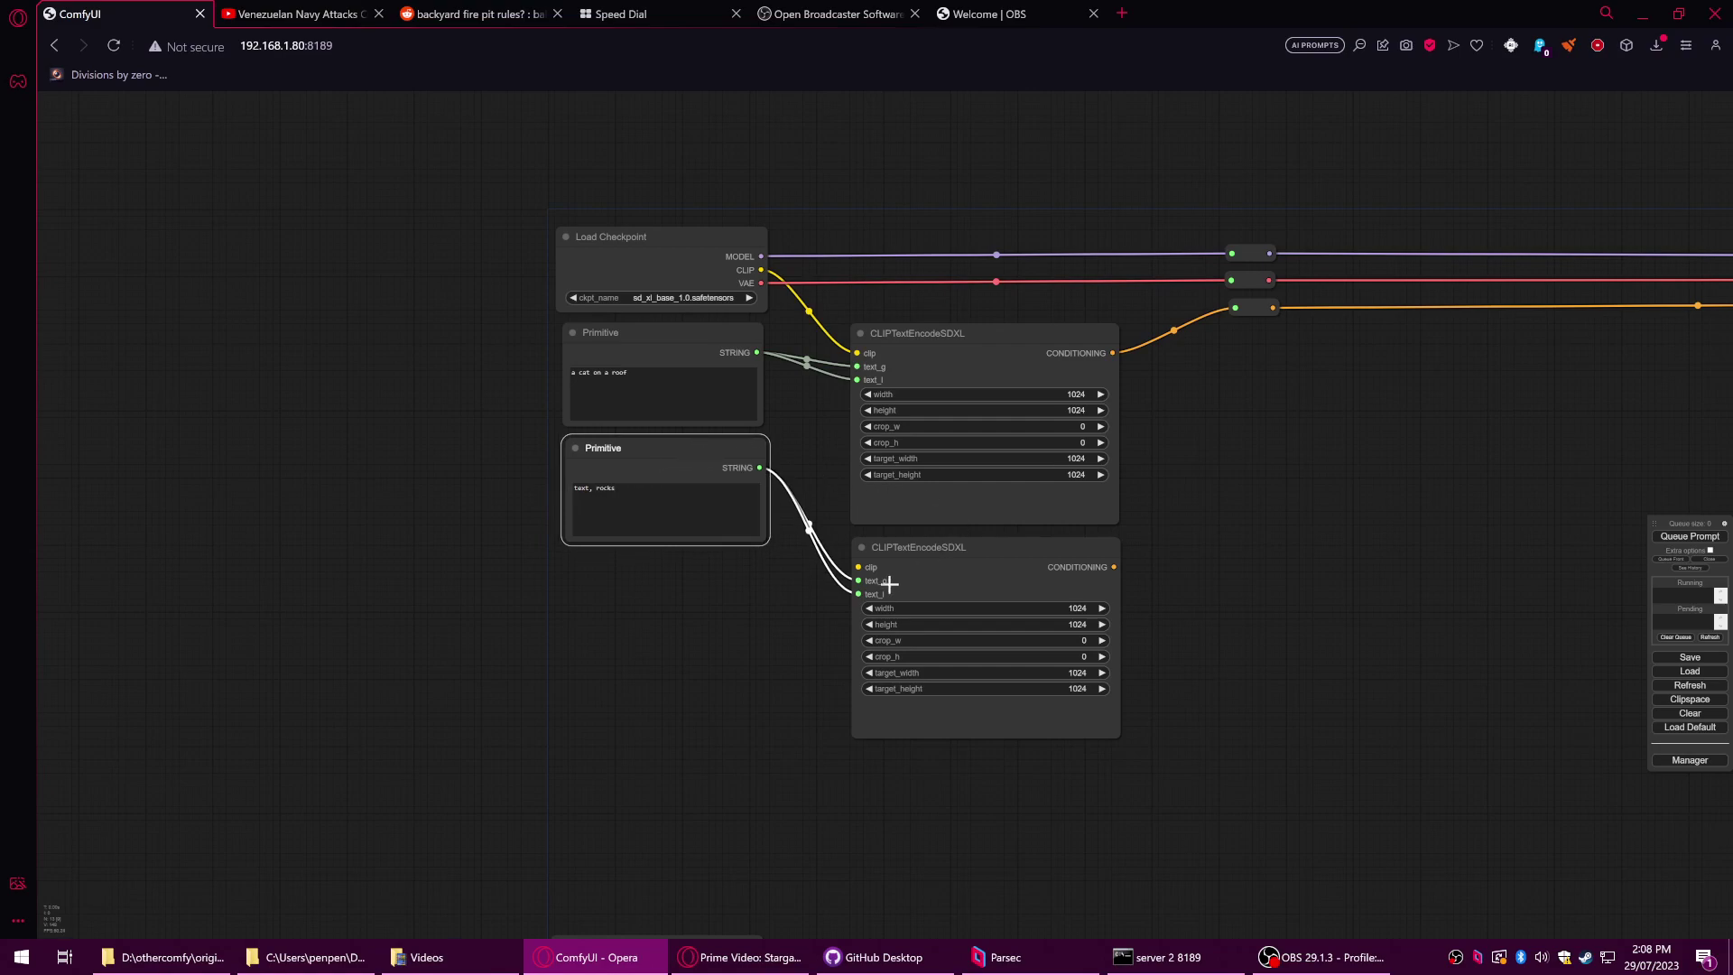
left_click_drag(793, 354, 770, 271)
left_click_drag(738, 187, 835, 484)
- Colour the lower encoder and its 'text, rocks' prompt red
left_click(918, 464)
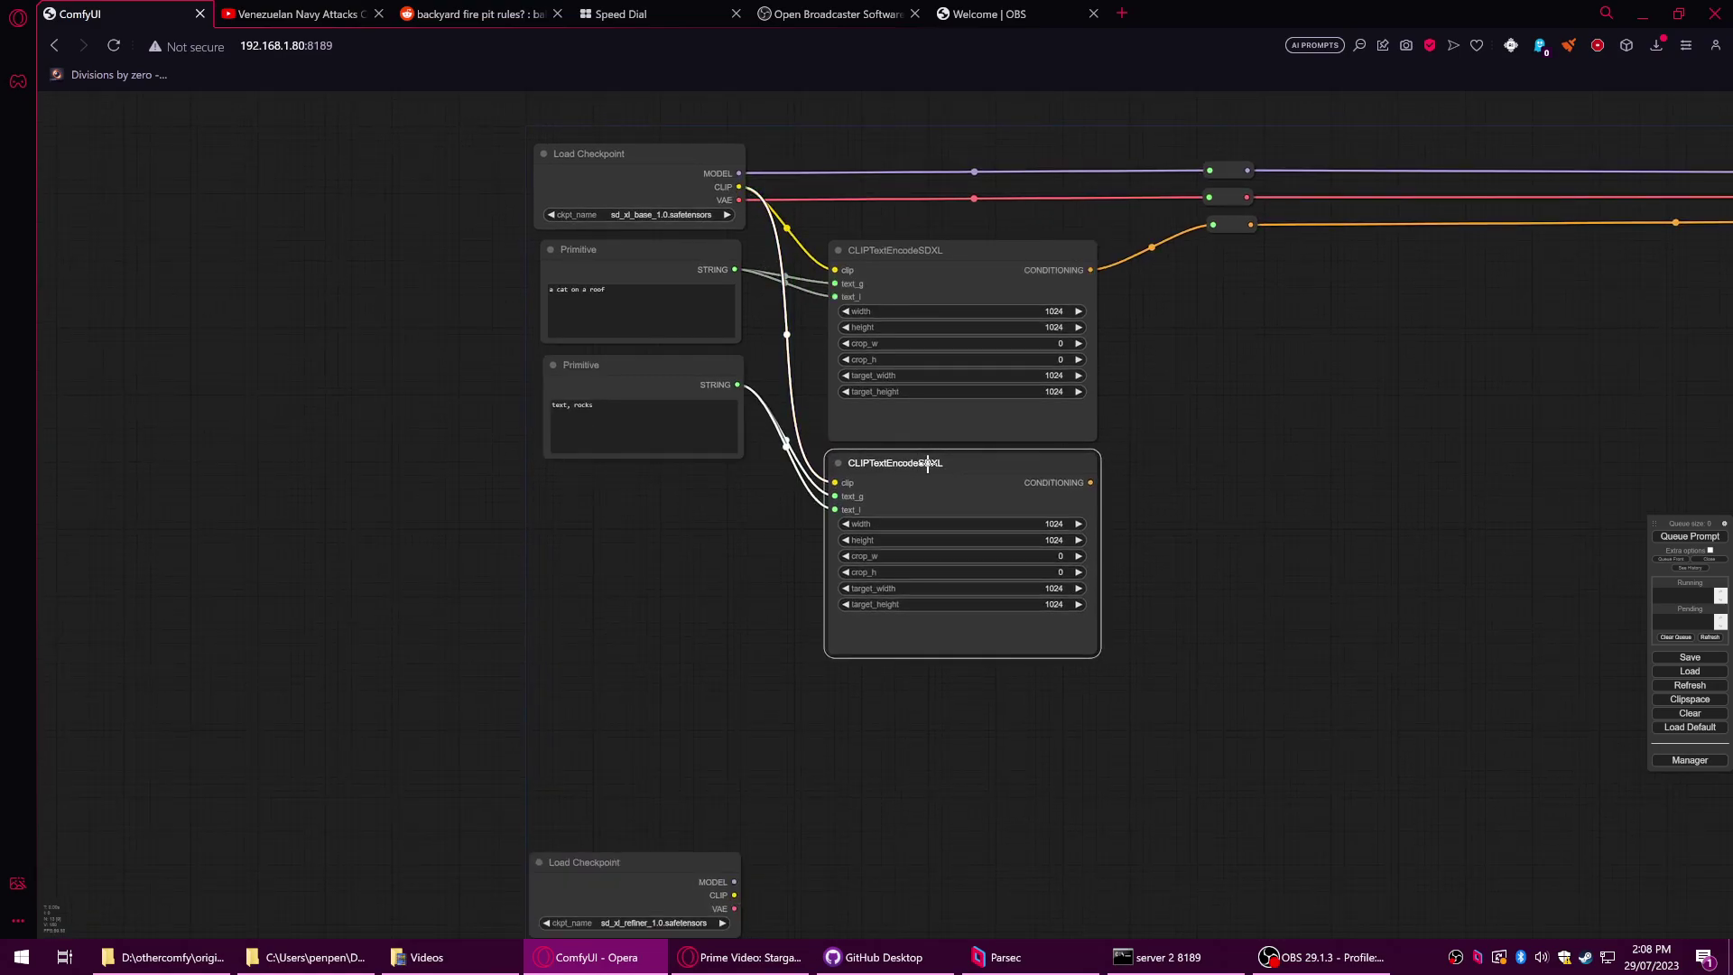
left_click_drag(947, 464, 888, 519)
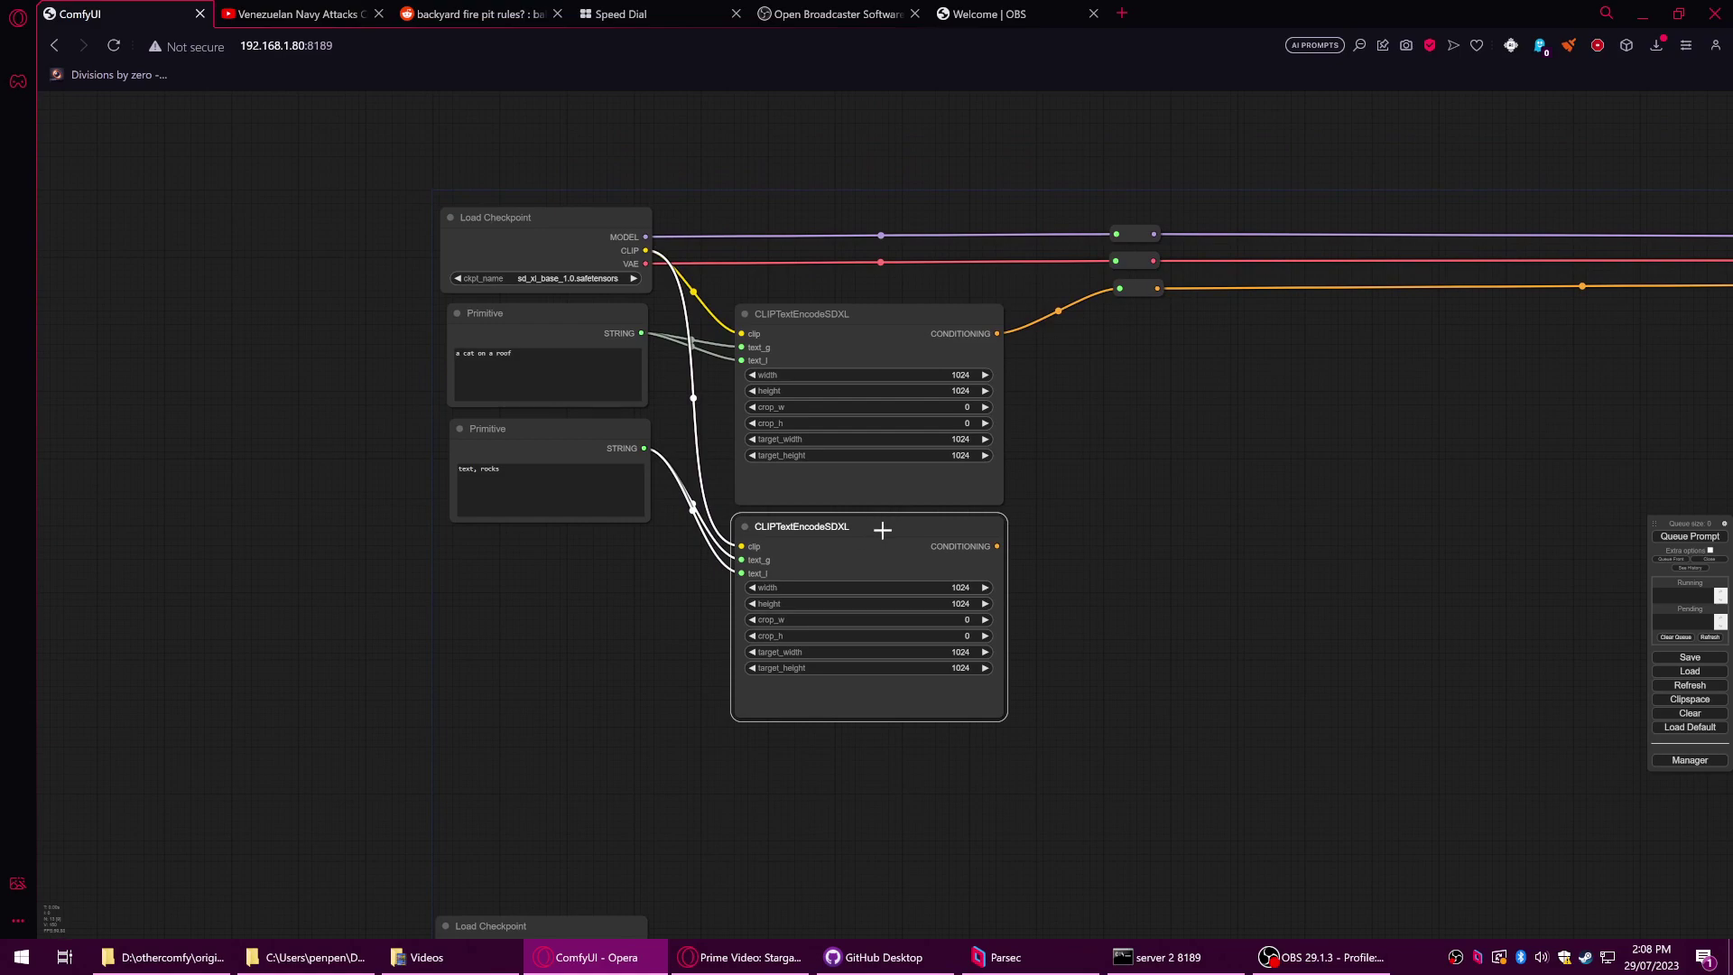
left_click(588, 433, "shift")
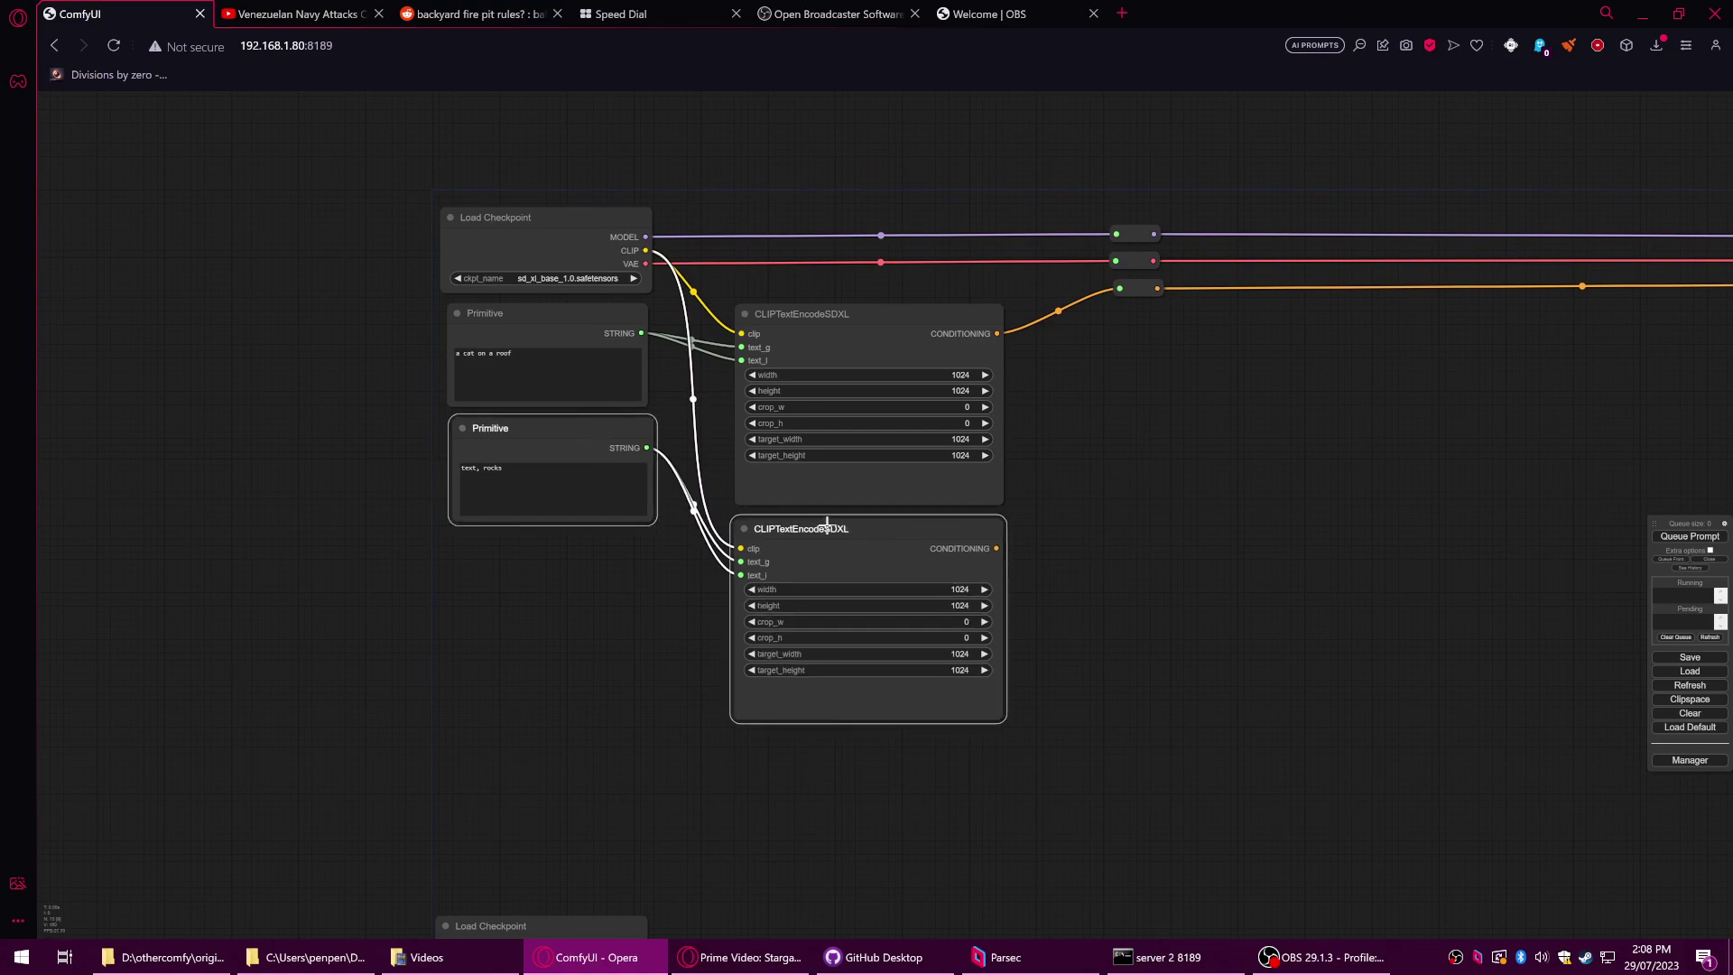
right_click(888, 531)
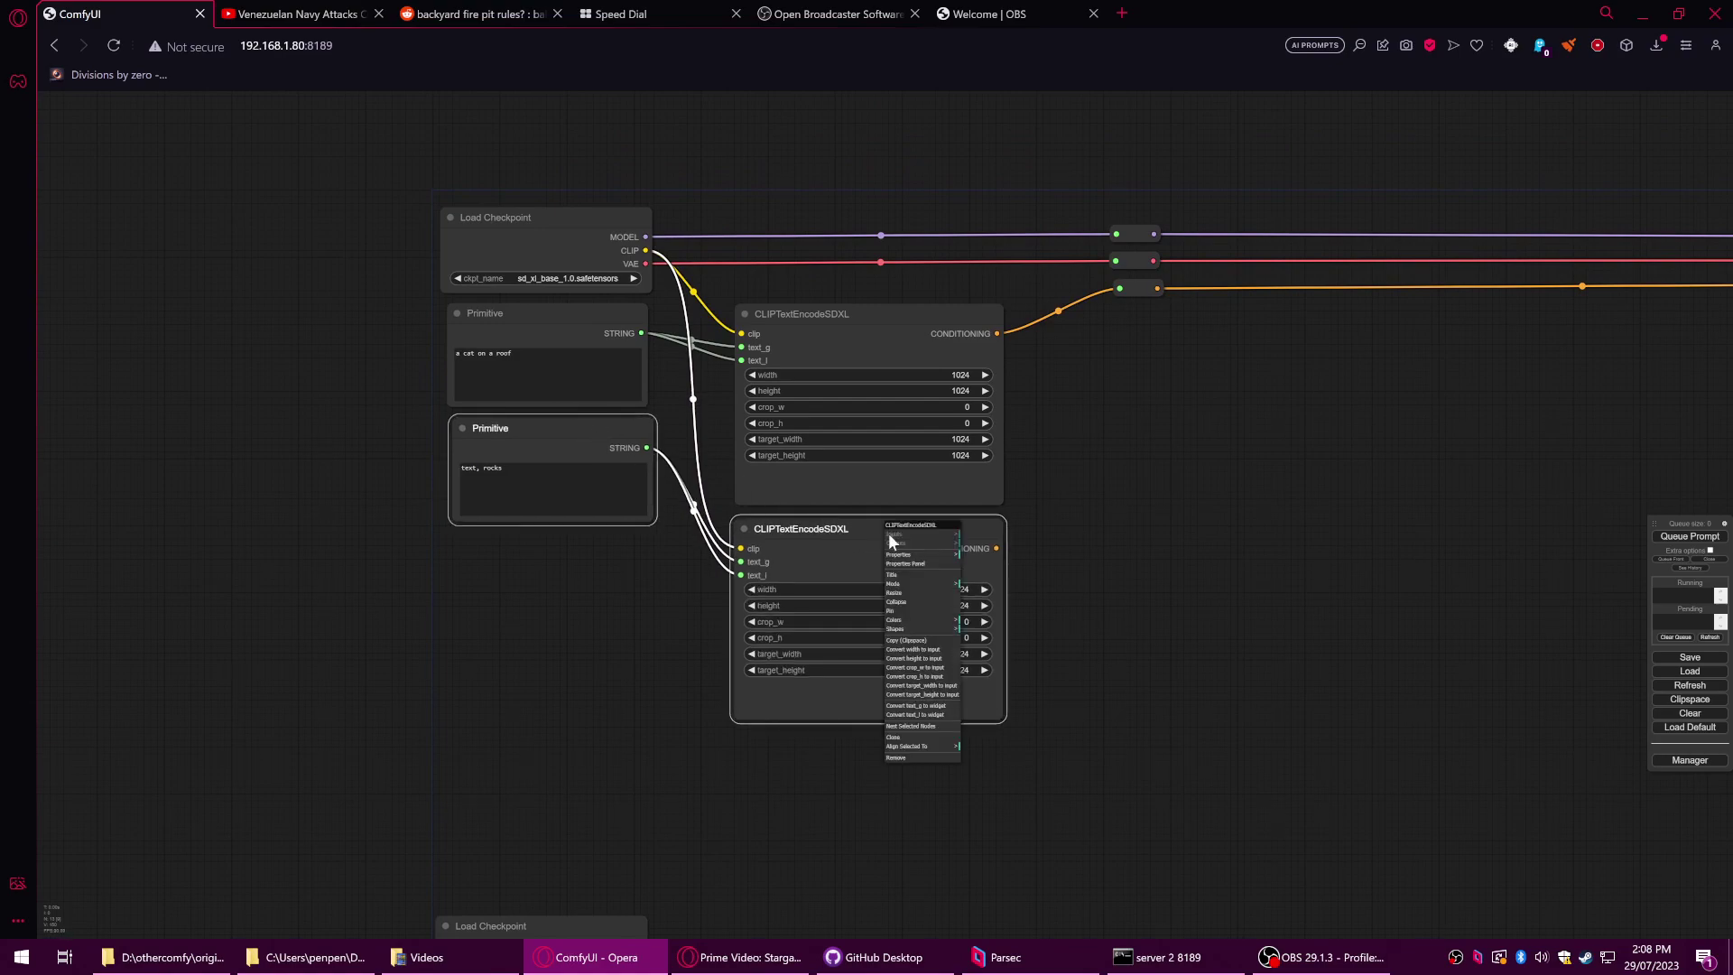
left_click(902, 619)
left_click(979, 630)
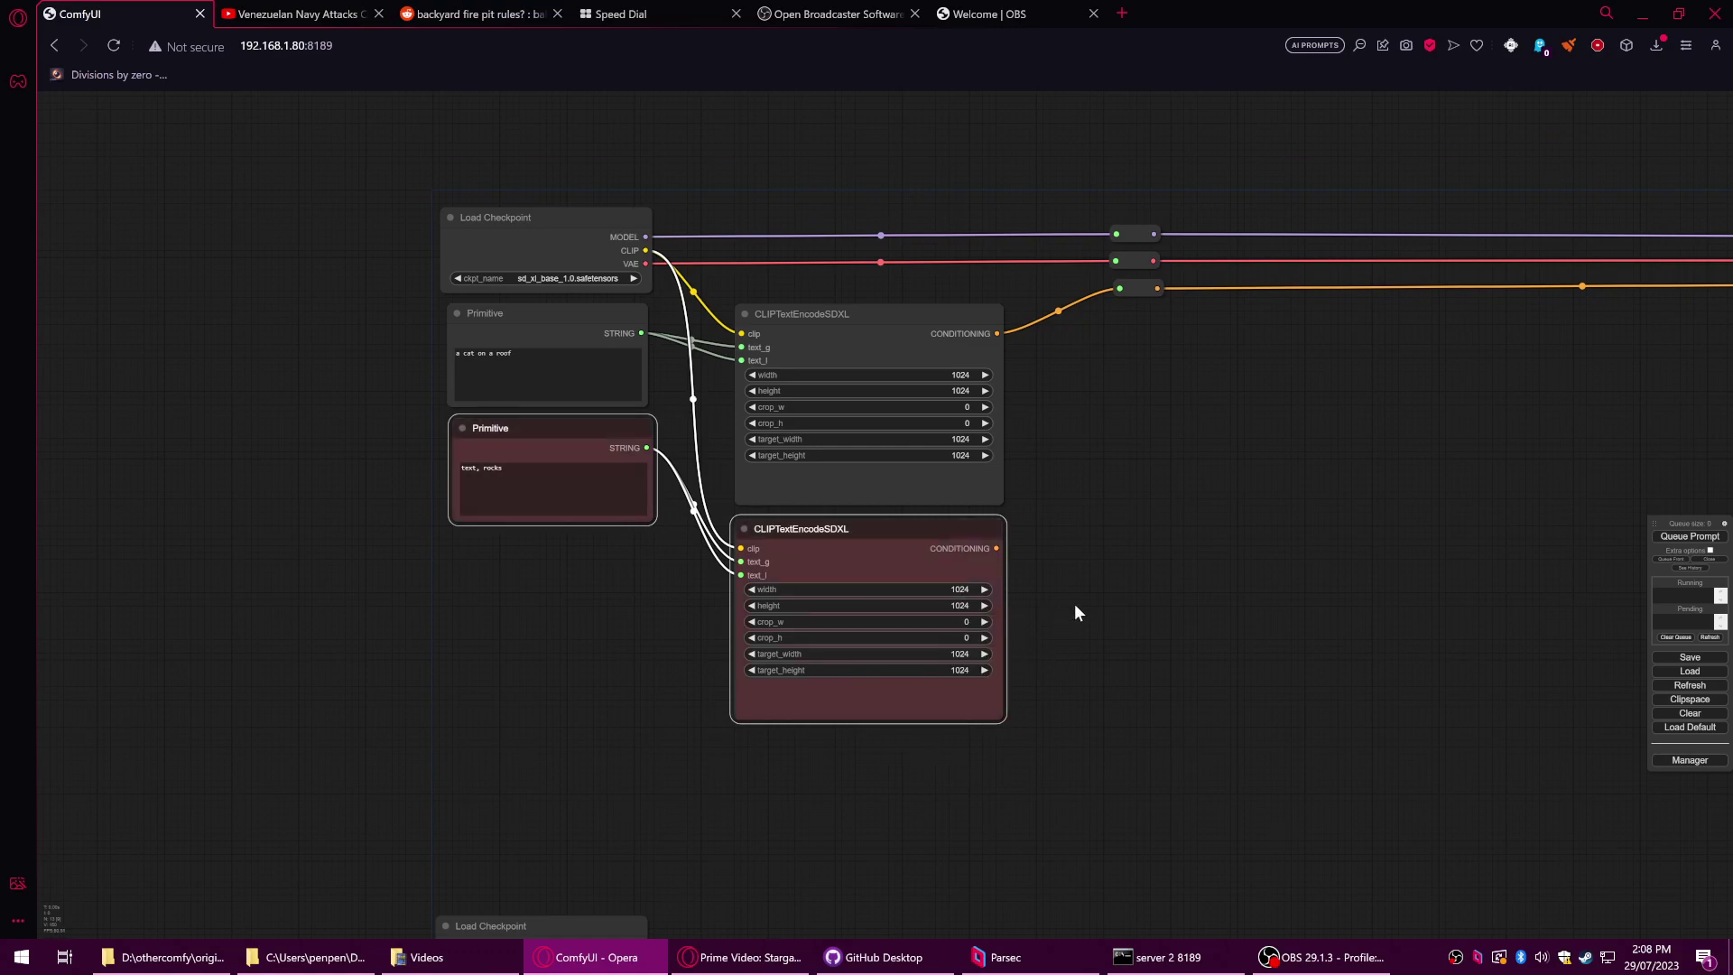
- Colour the upper encoder and its 'a cat on a roof' prompt green
left_click(861, 349)
left_click(607, 338, "shift")
right_click(884, 339)
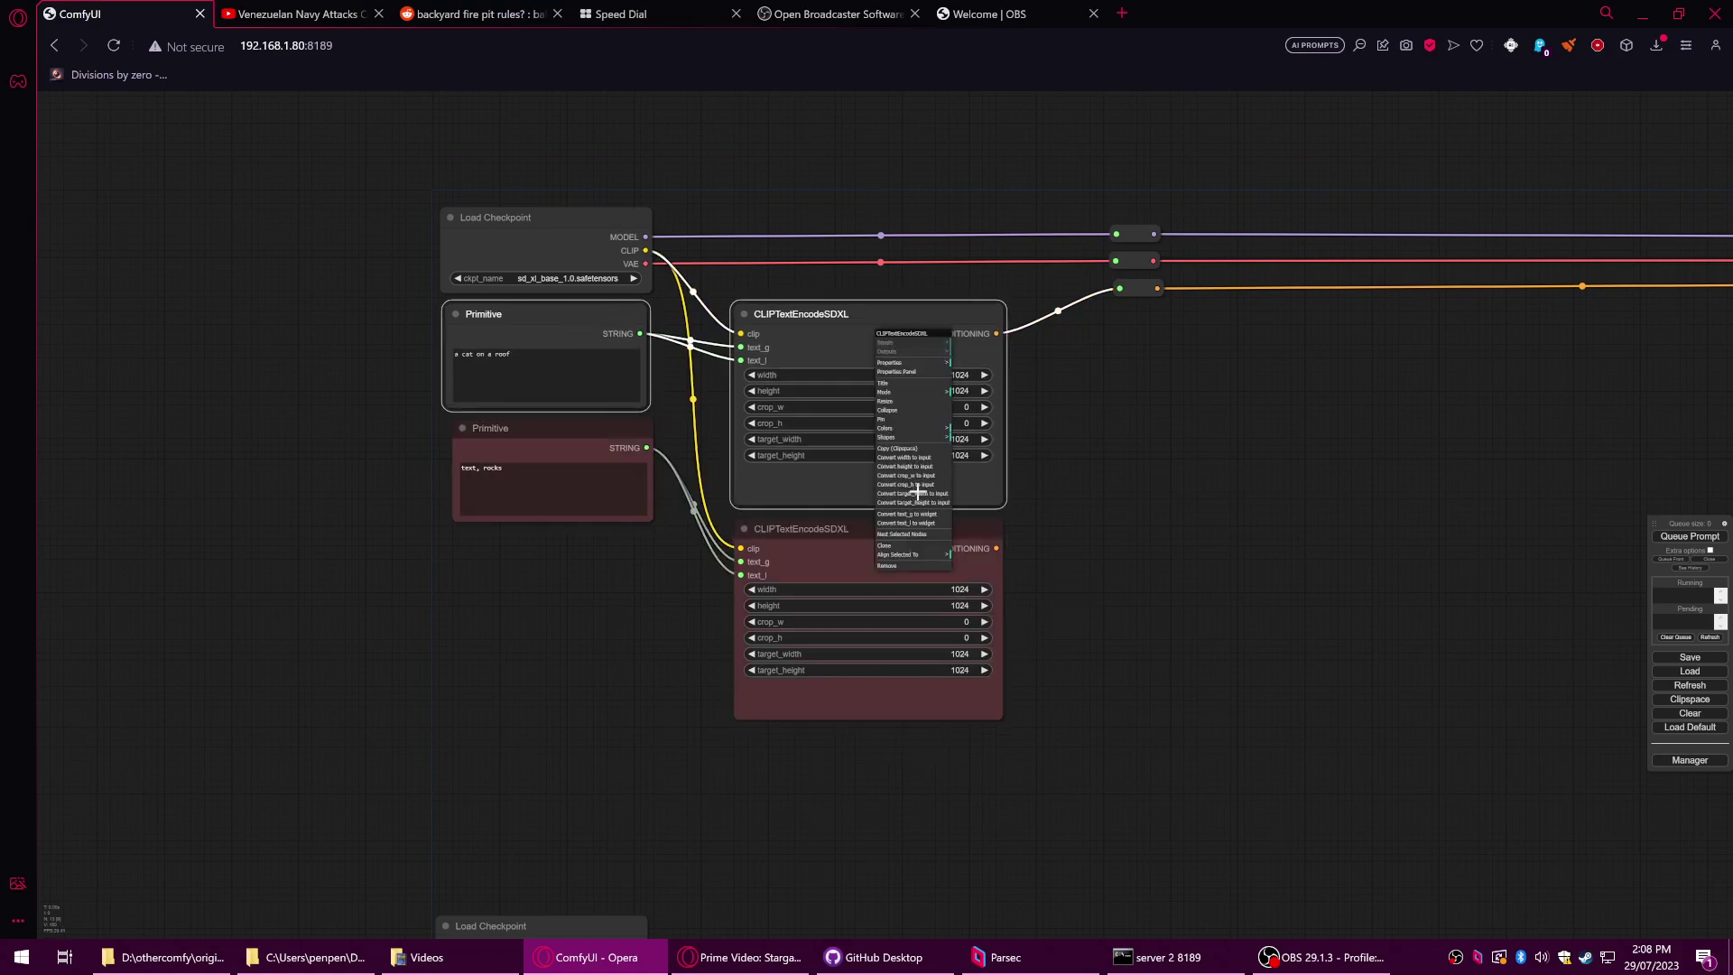
left_click(907, 429)
left_click(967, 456)
left_click(1195, 416)
- Zoom in on the conditioning reroute and open its output slot's options
left_click_drag(1117, 426, 980, 486)
left_click_drag(785, 581, 786, 575)
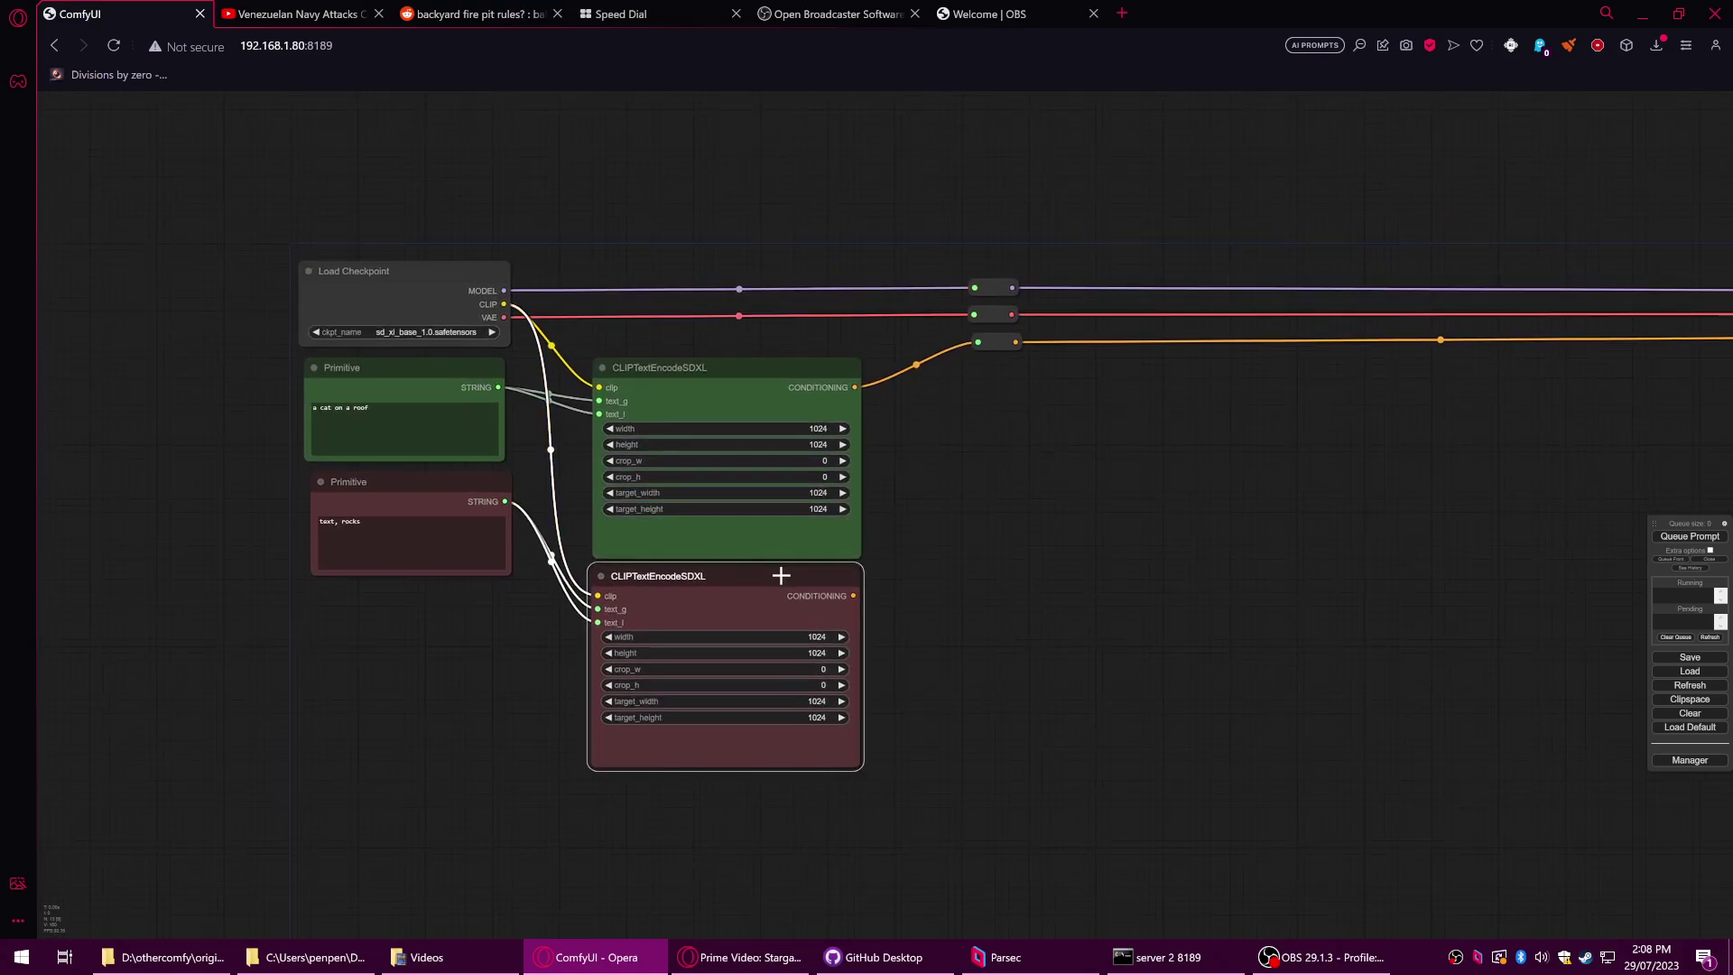
left_click(993, 341)
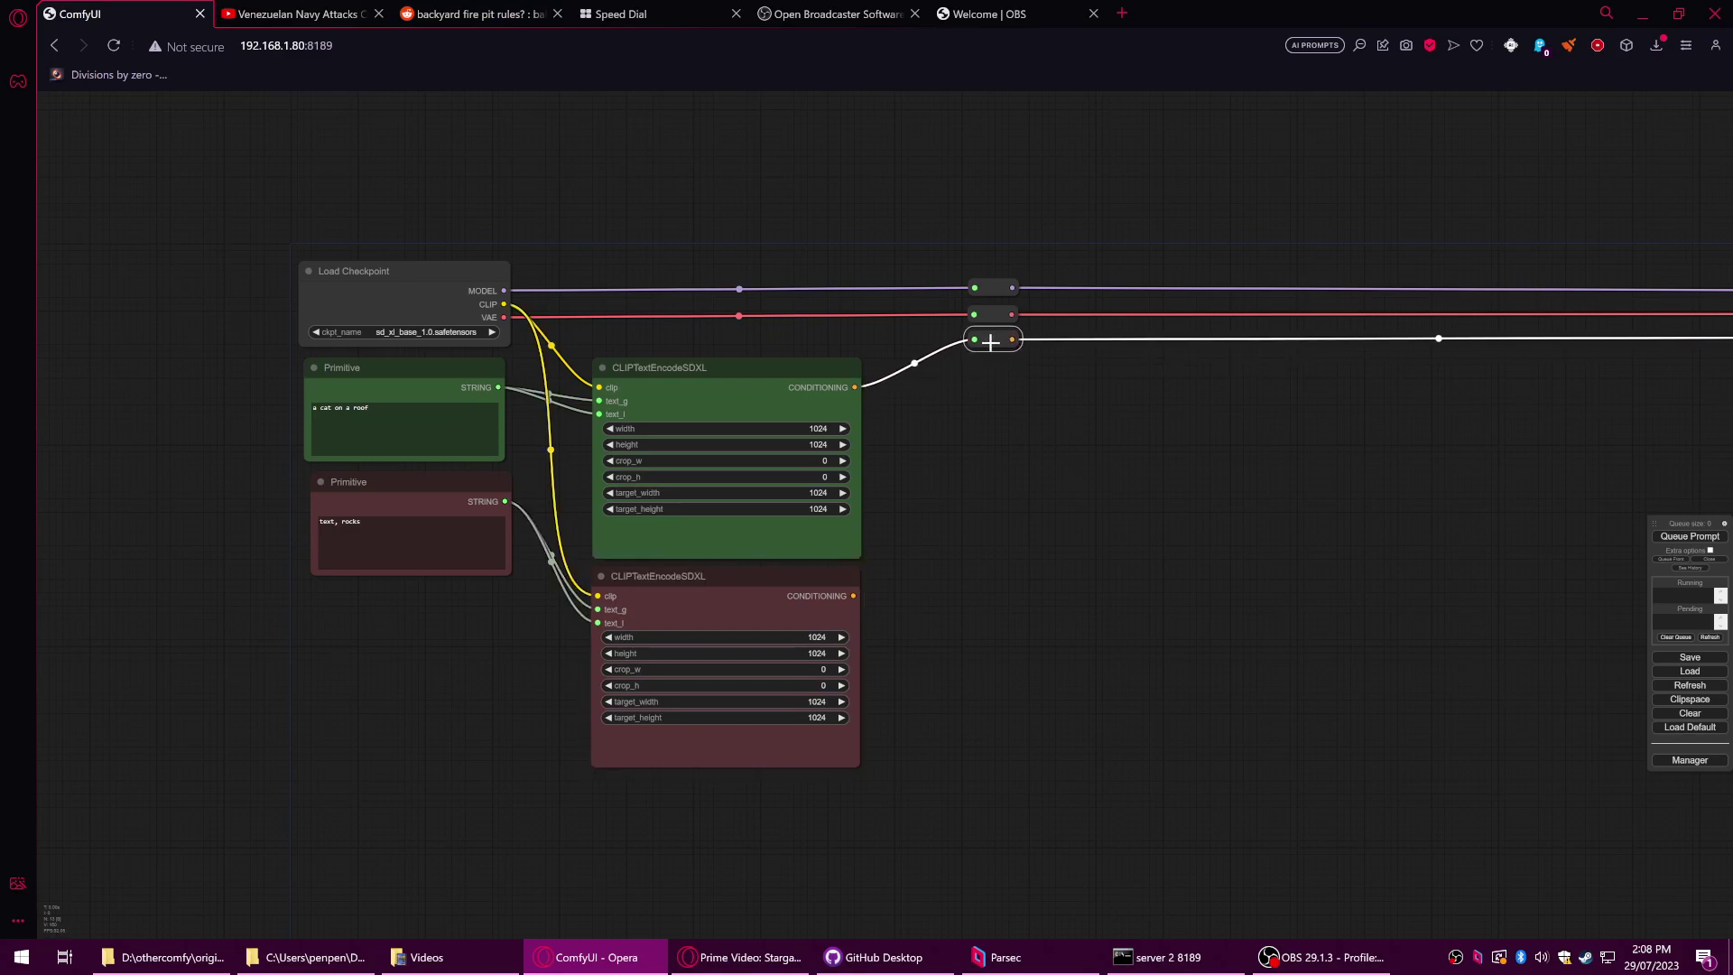
left_click_drag(991, 342, 997, 341)
scroll(997, 341, "up", 9)
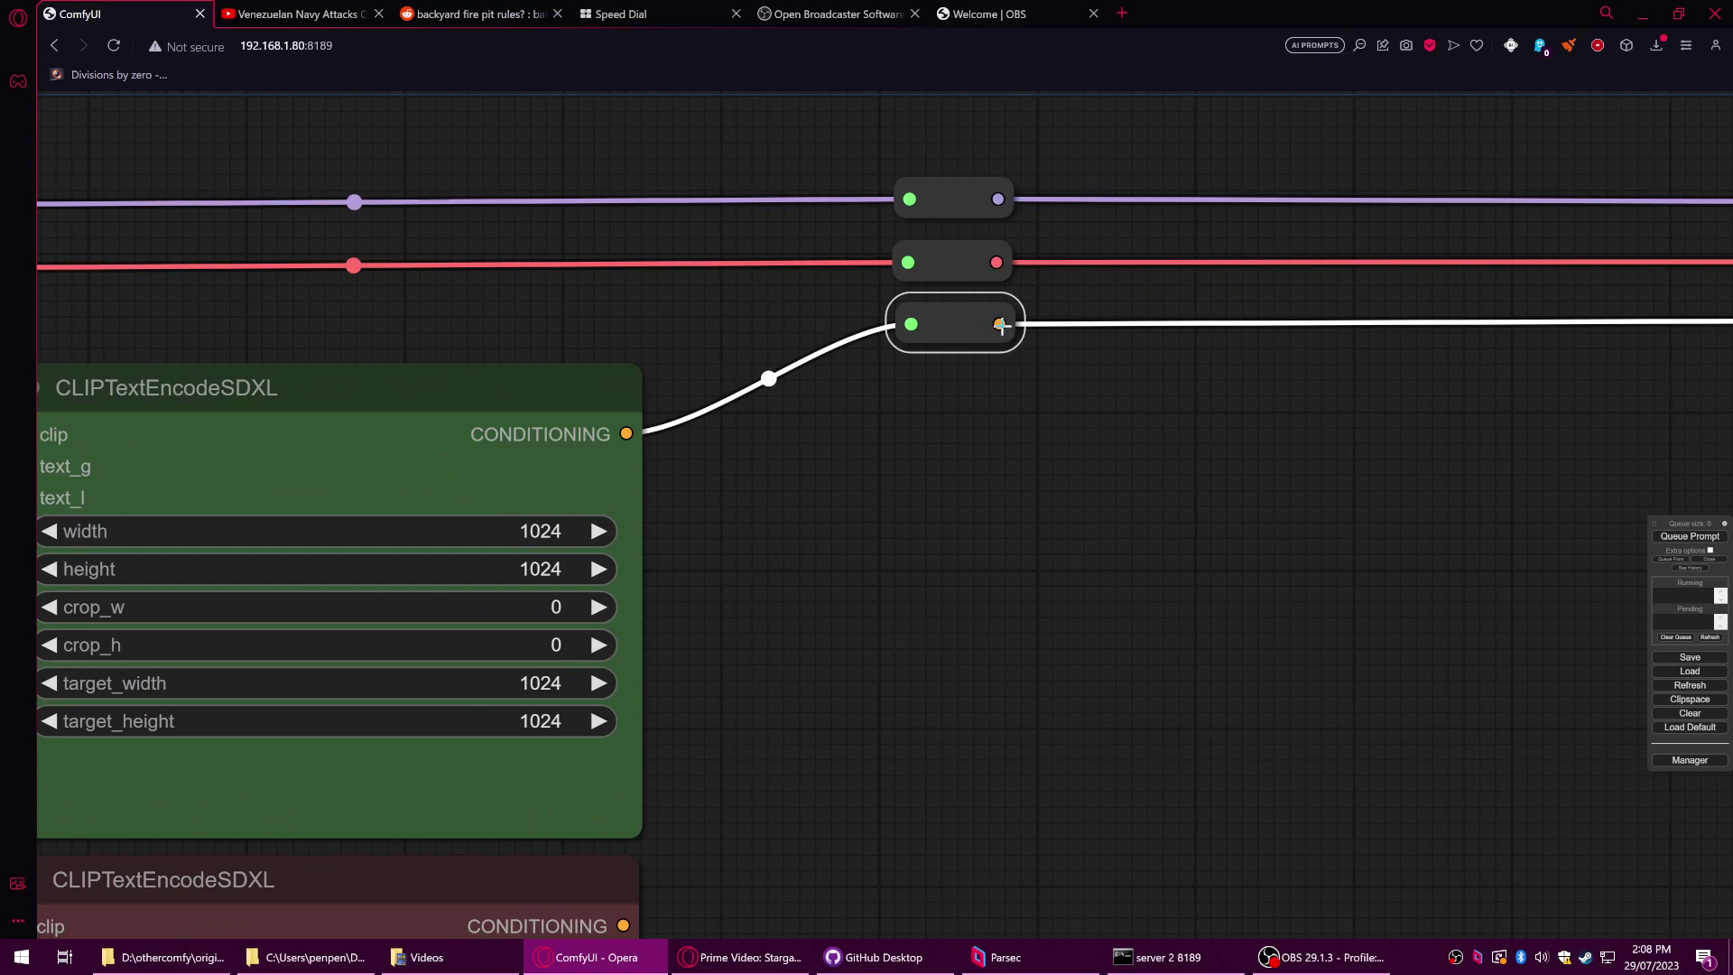
right_click(999, 323)
- Rename the reroute's output slot to 'positive'
left_click(1012, 332)
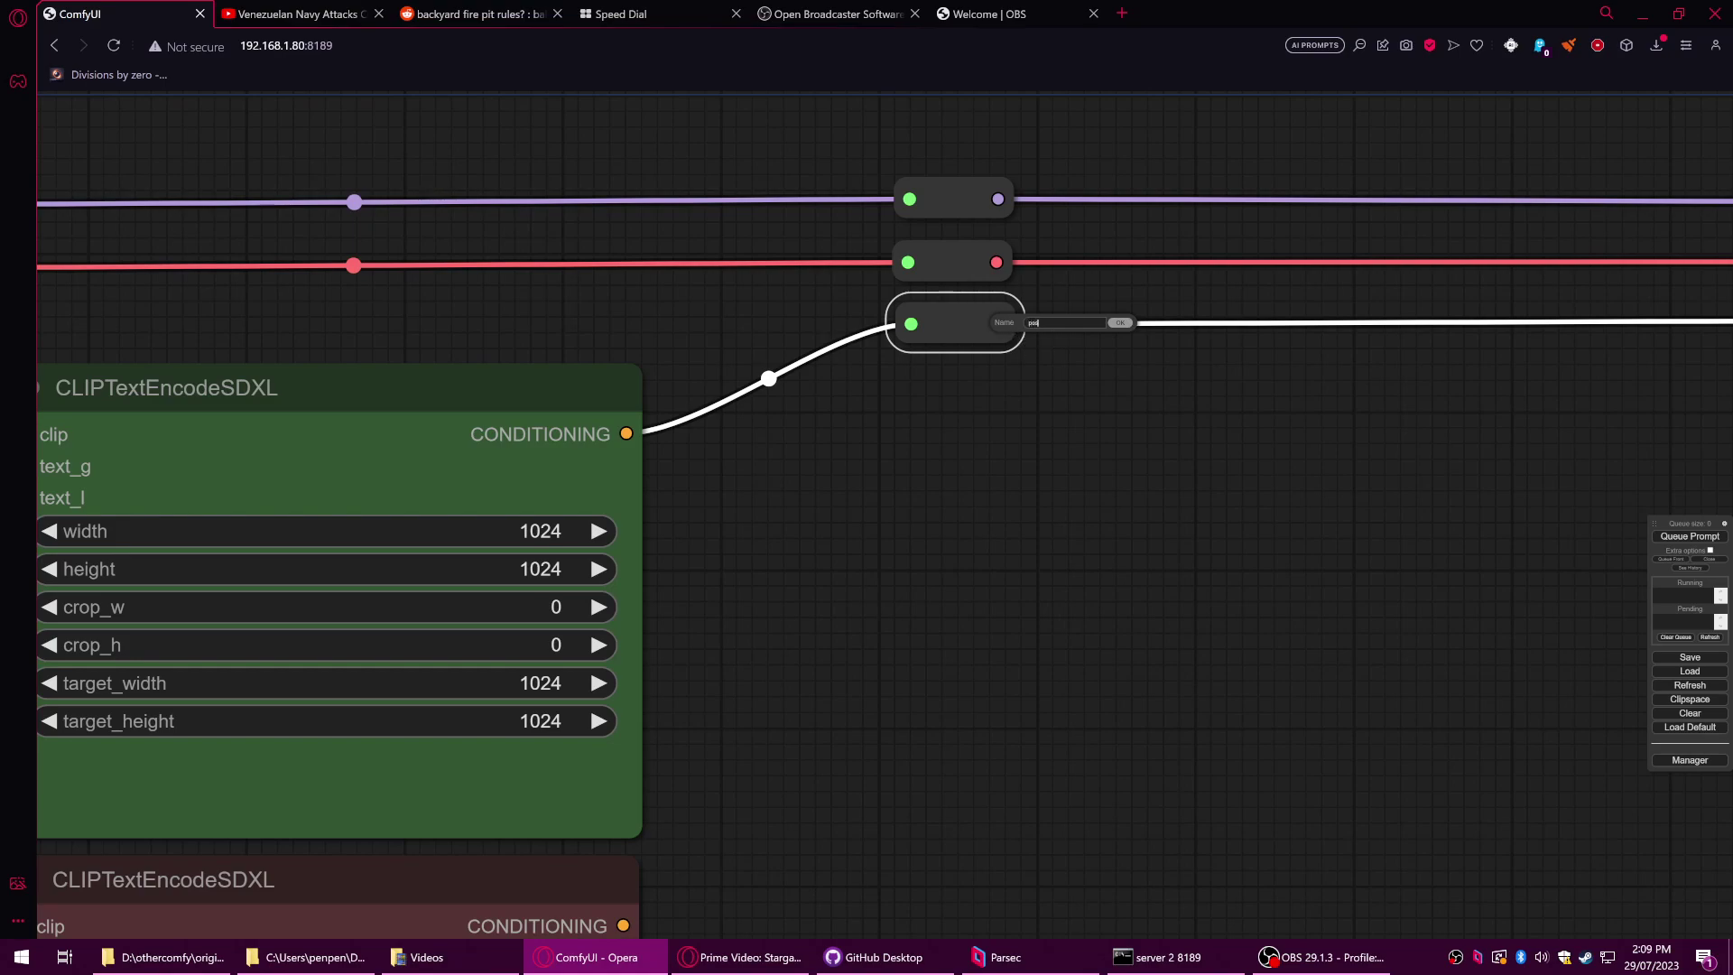
type("positive")
key("Return")
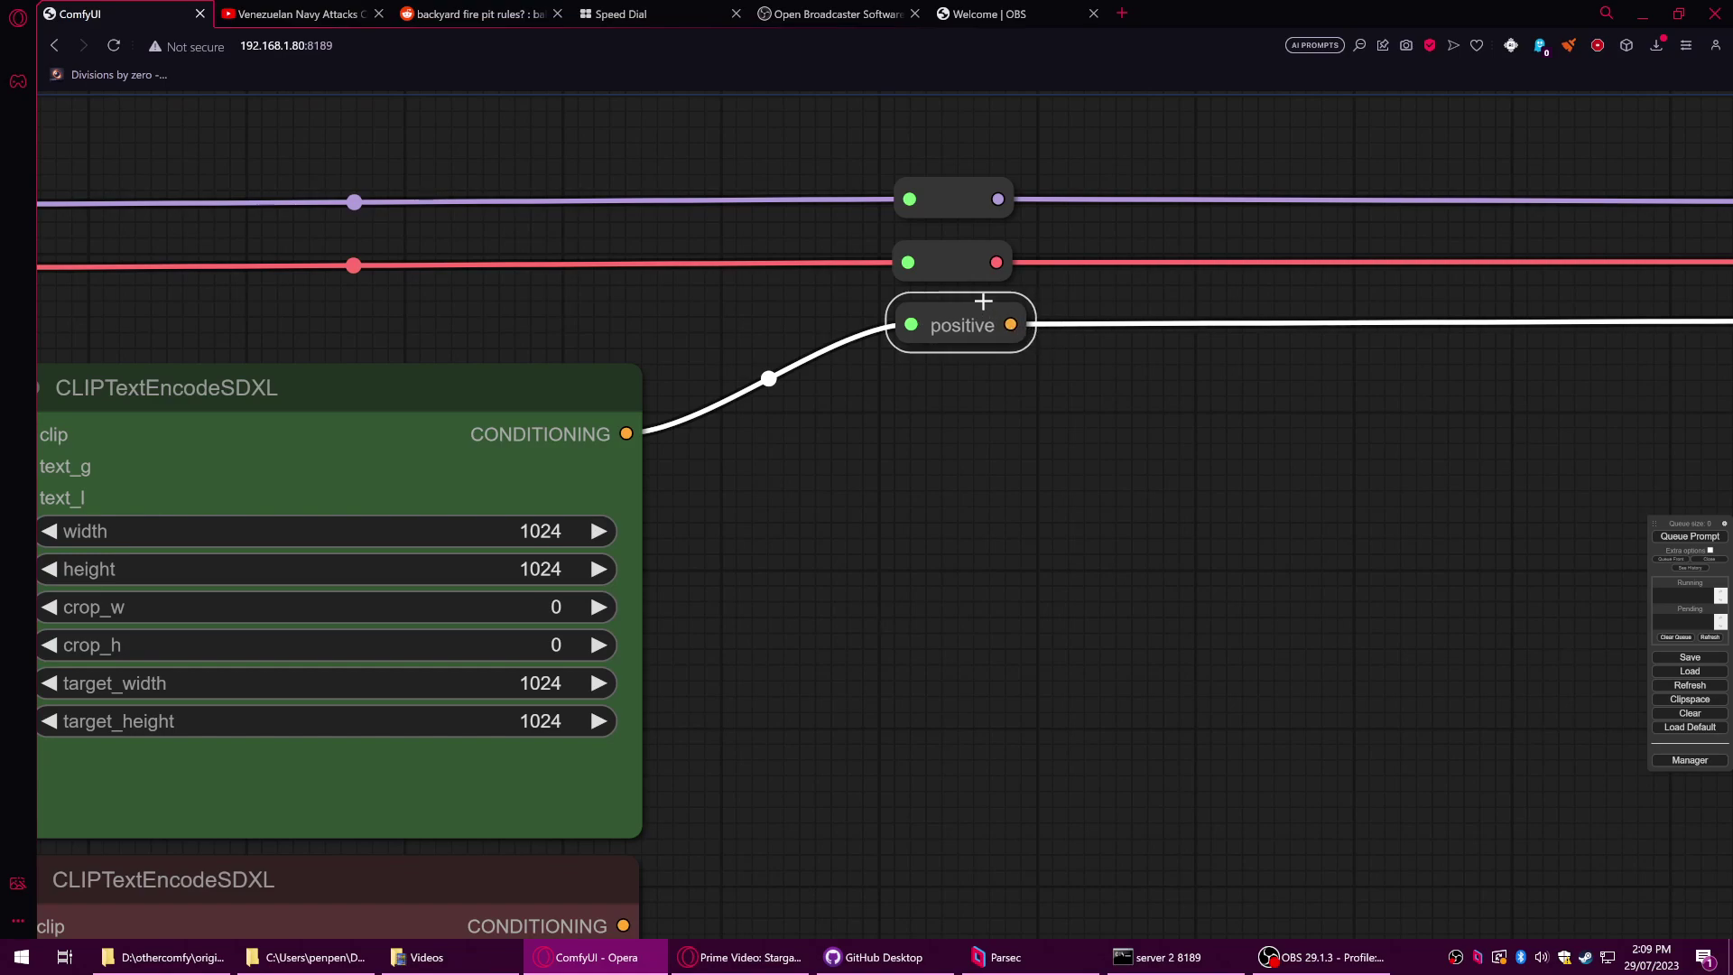
- Start retitling the middle reroute, then discard the edit without keeping it
right_click(955, 258)
left_click(984, 325)
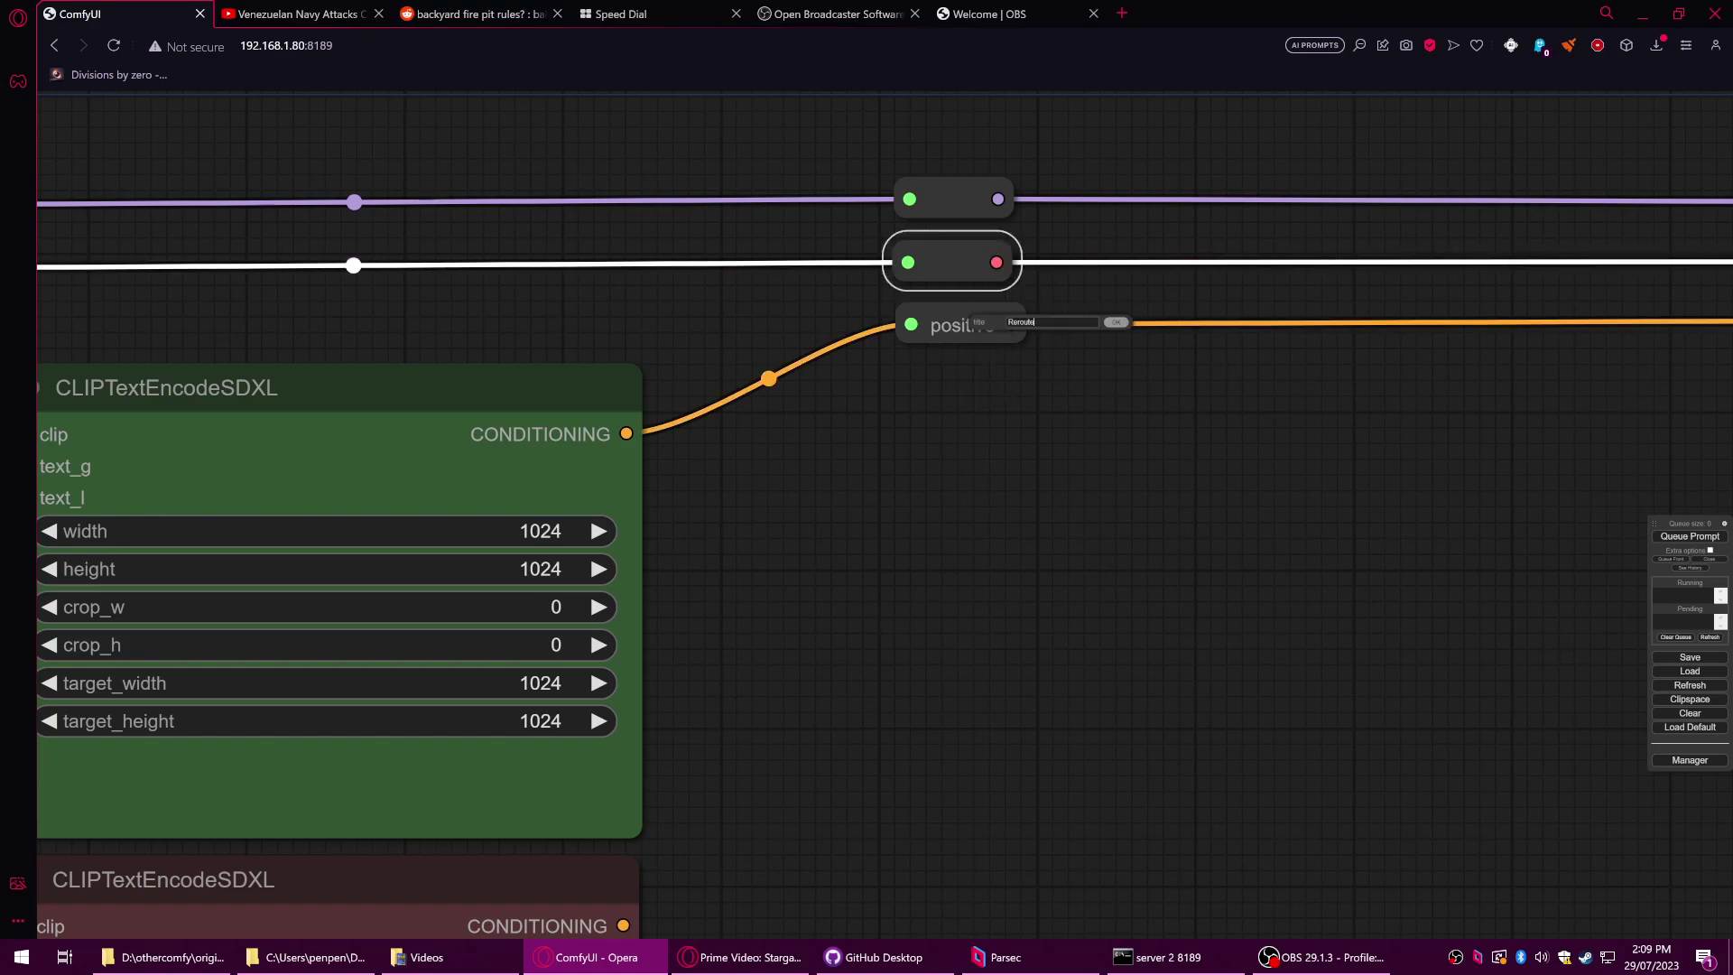
type("dsdfasfdda")
left_click(1116, 323)
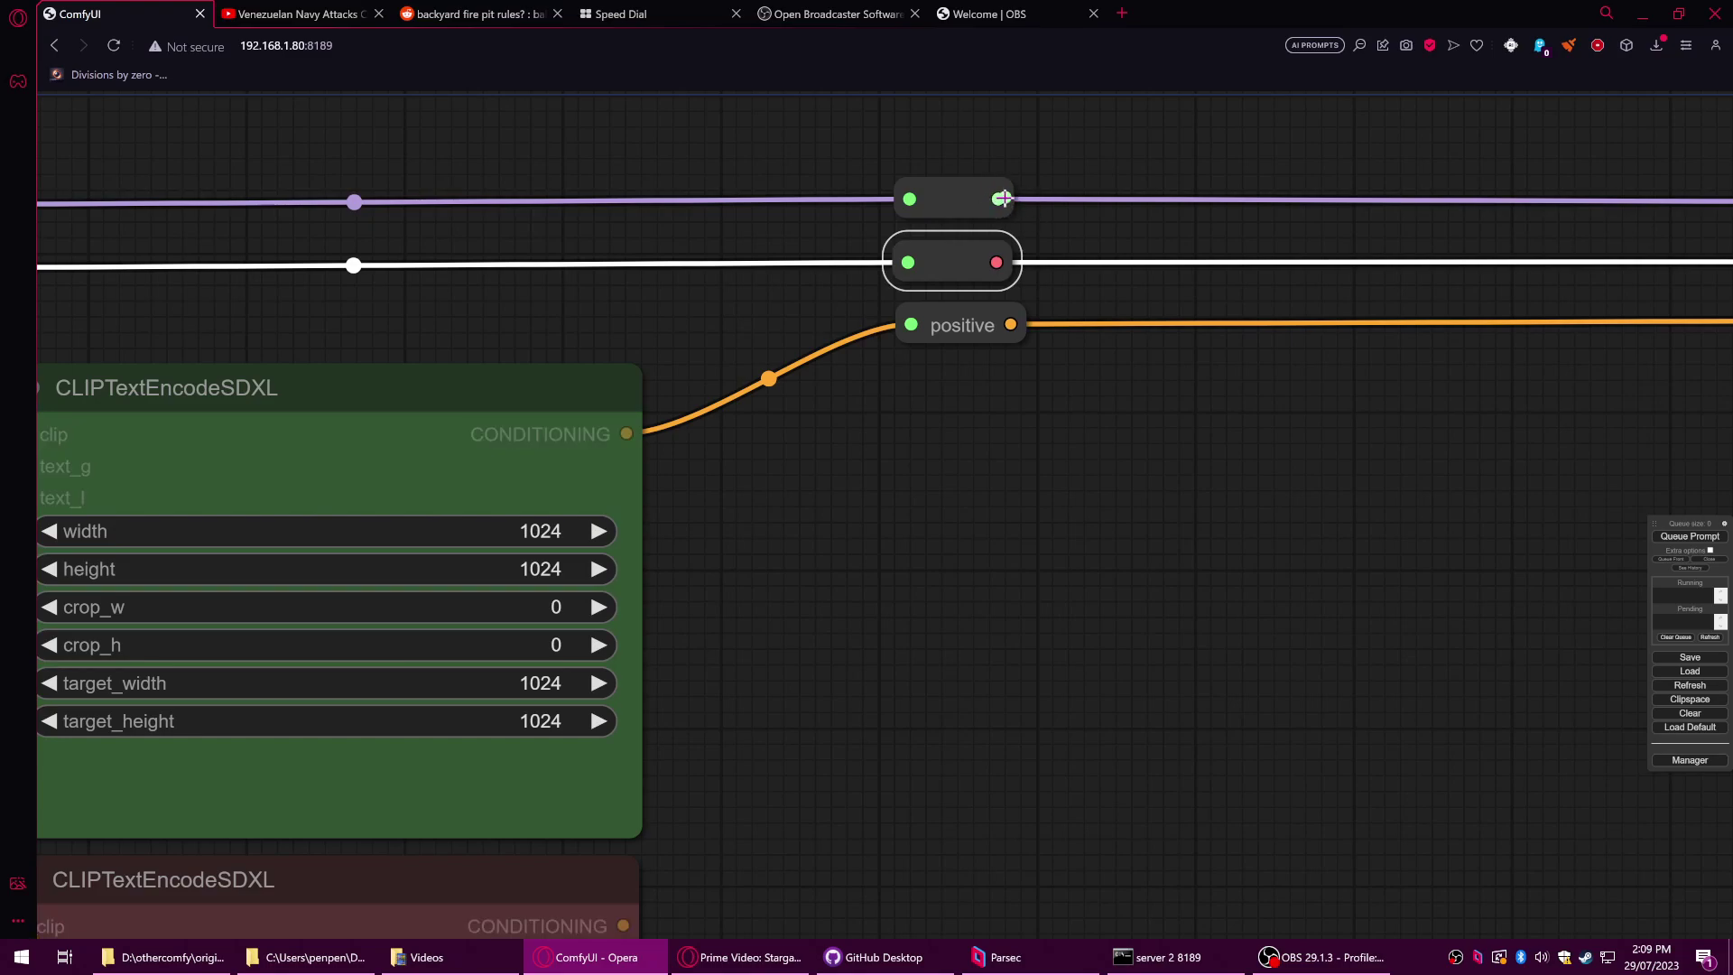
- Route the lower encoder's CONDITIONING into a new reroute, with a second reroute further along its link
scroll(1015, 352, "down", 7)
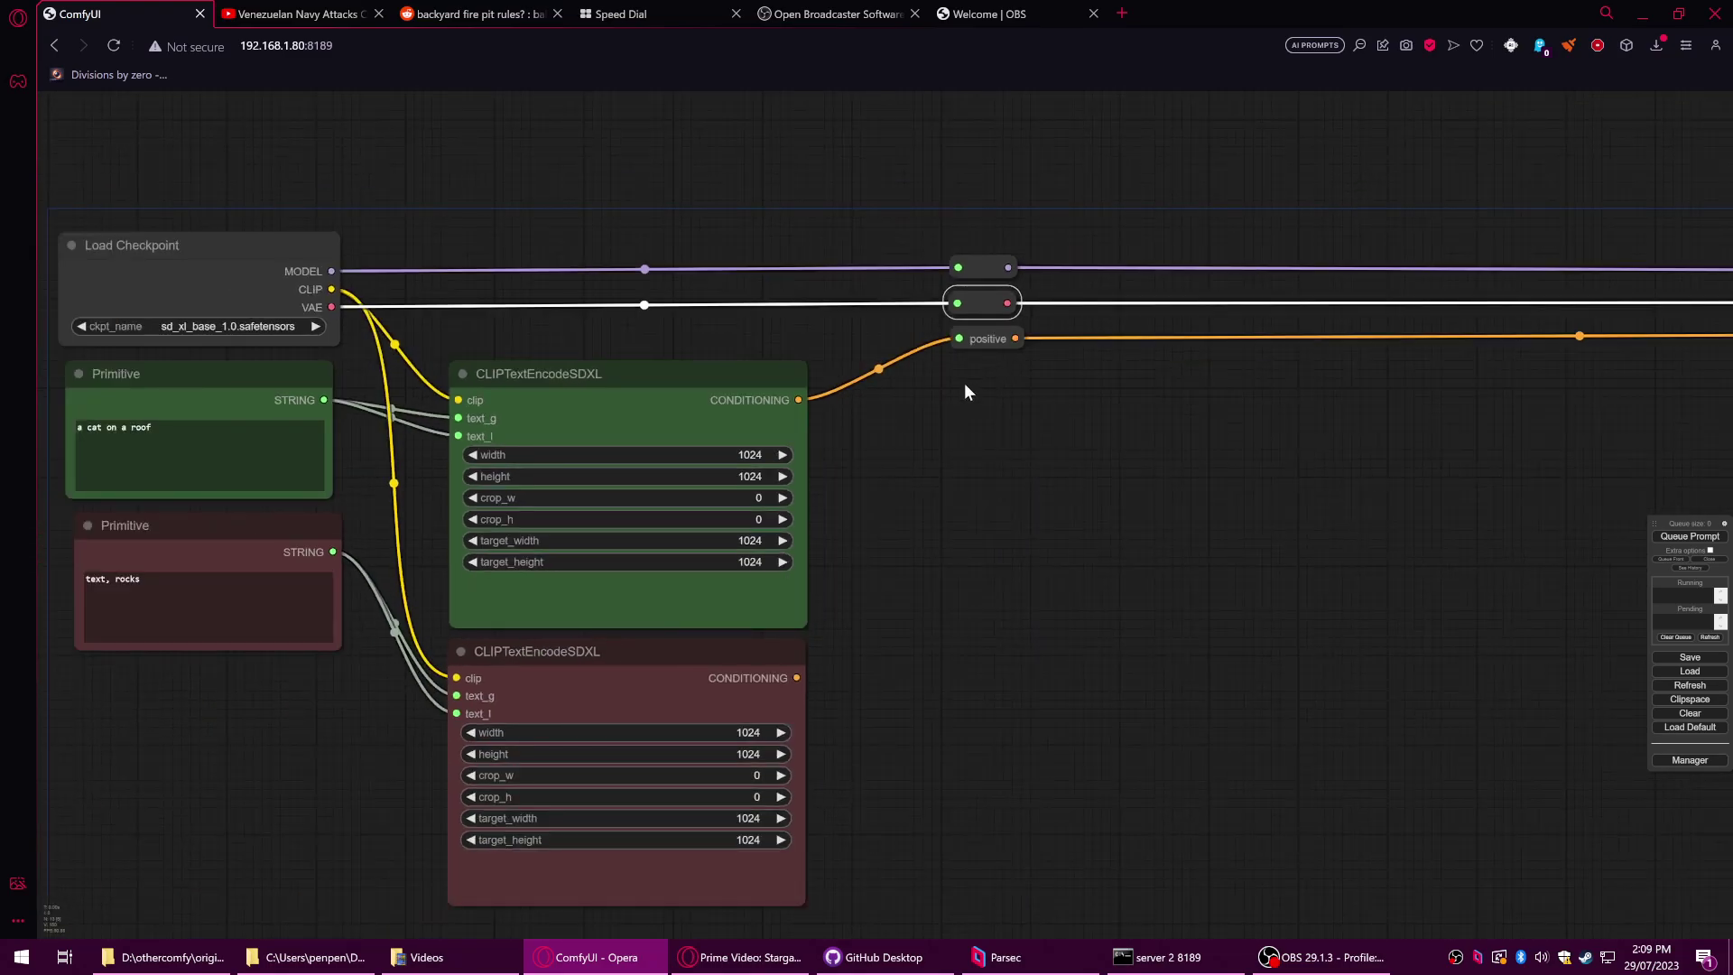
left_click(988, 344)
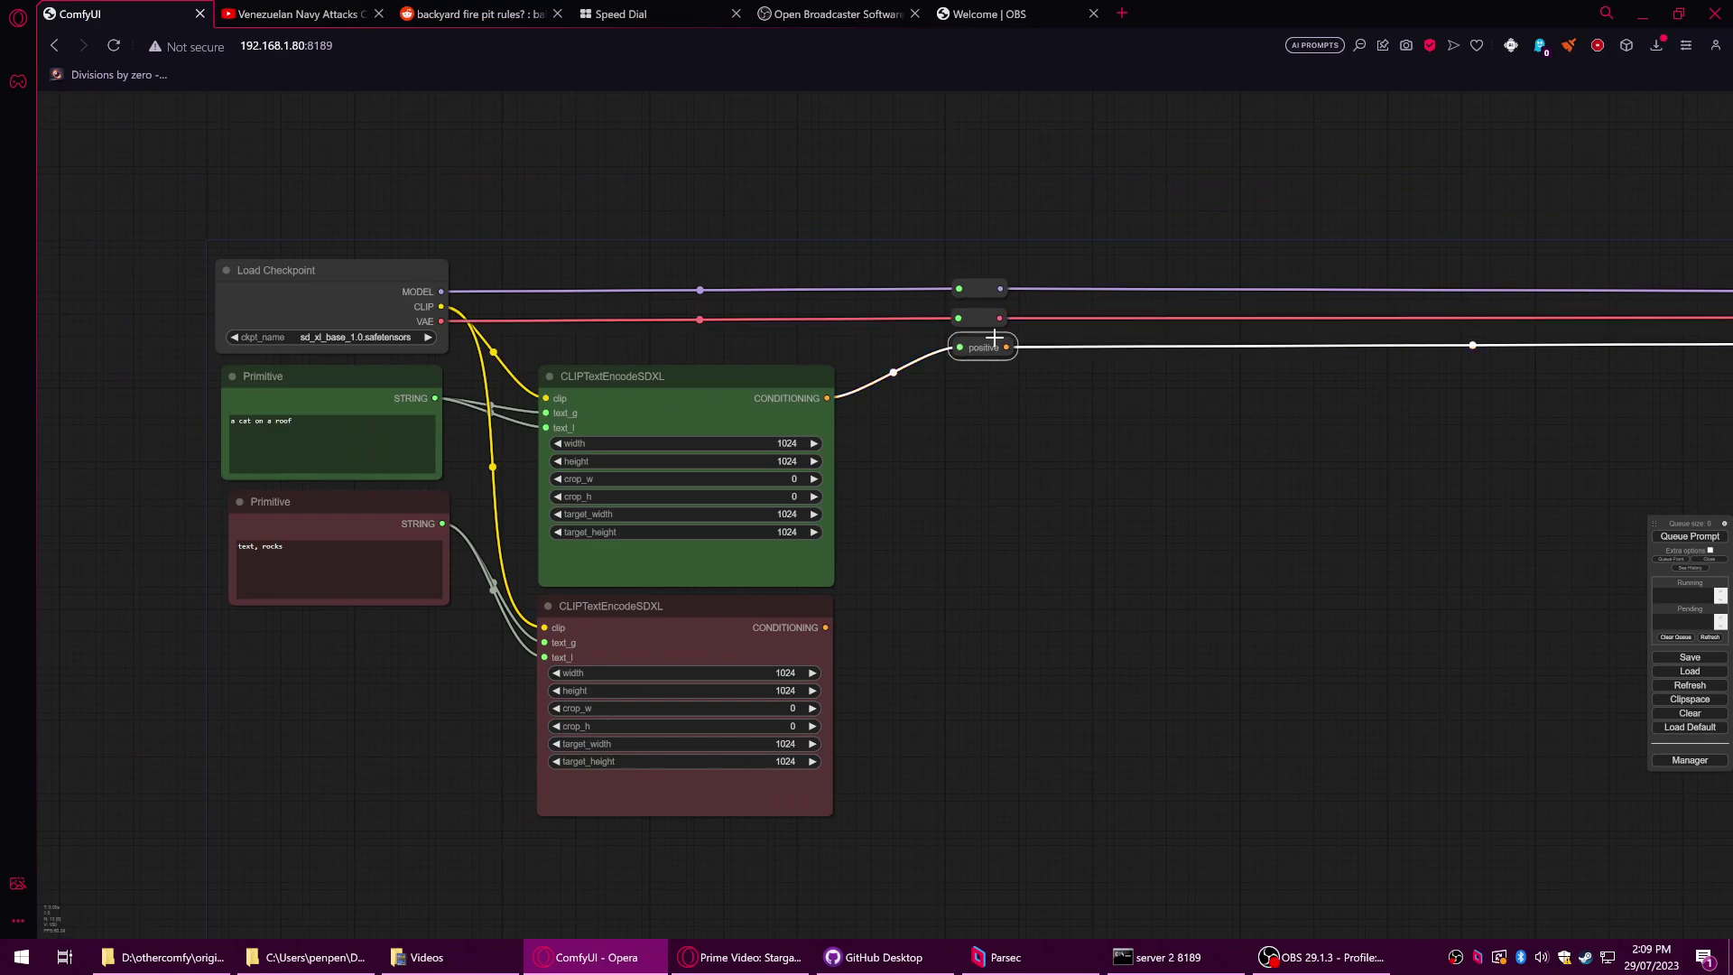
left_click_drag(972, 352, 878, 335)
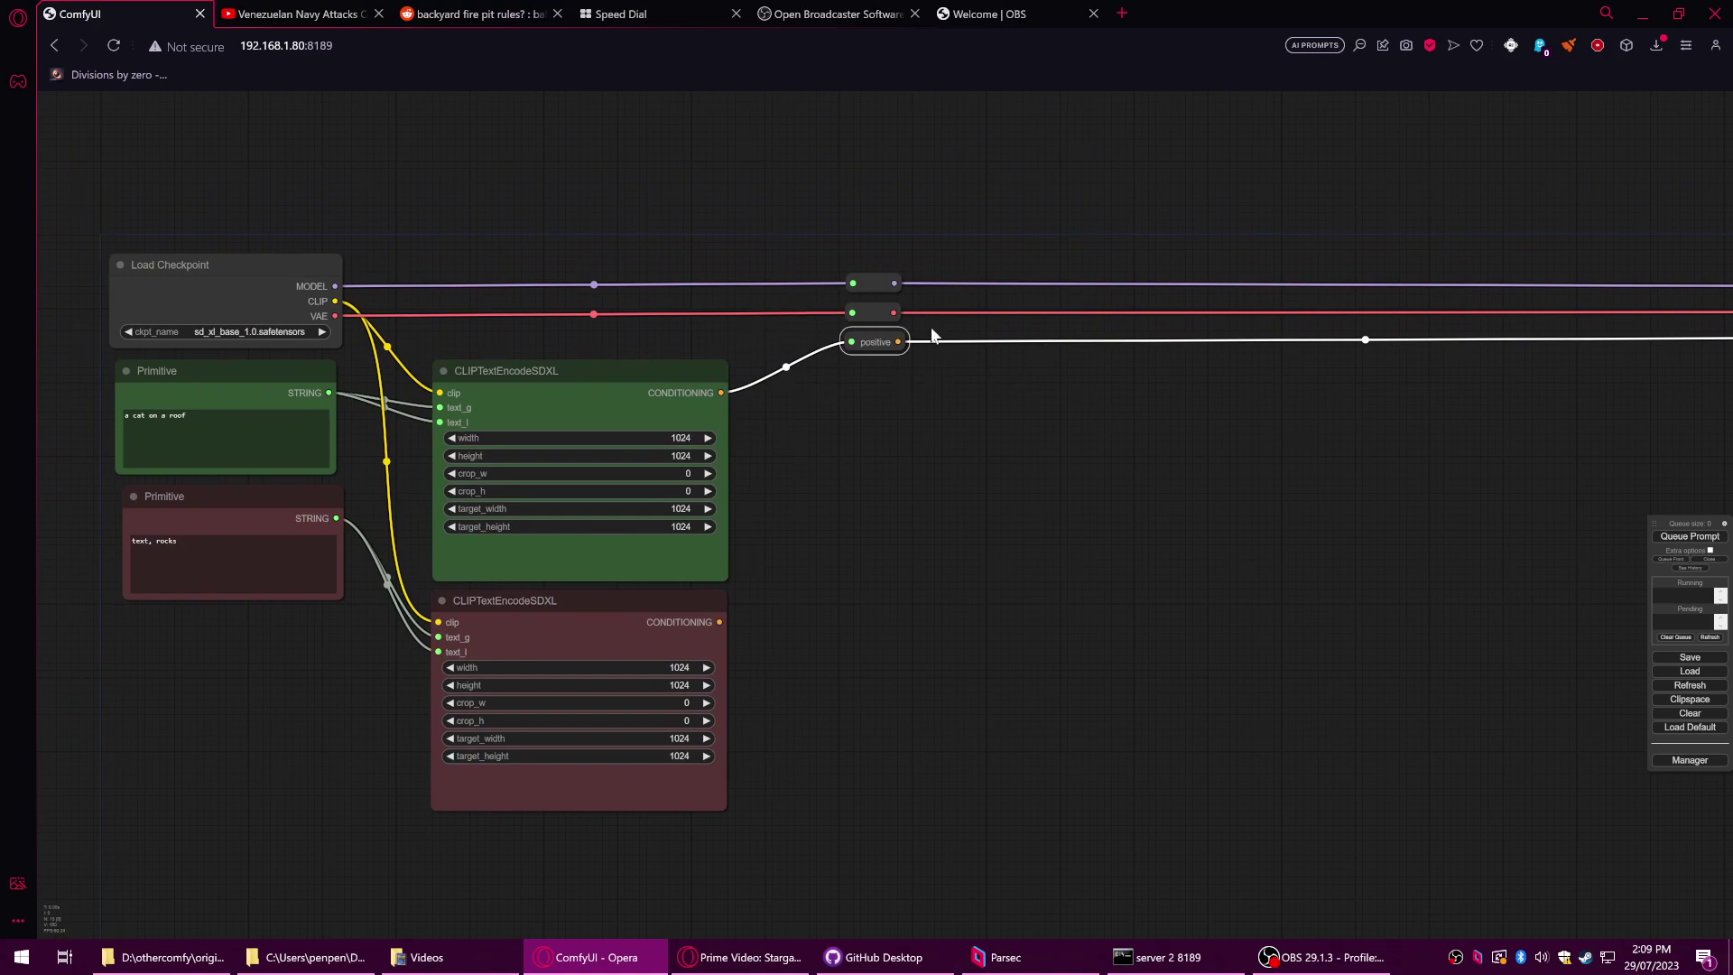
left_click_drag(720, 624, 849, 366)
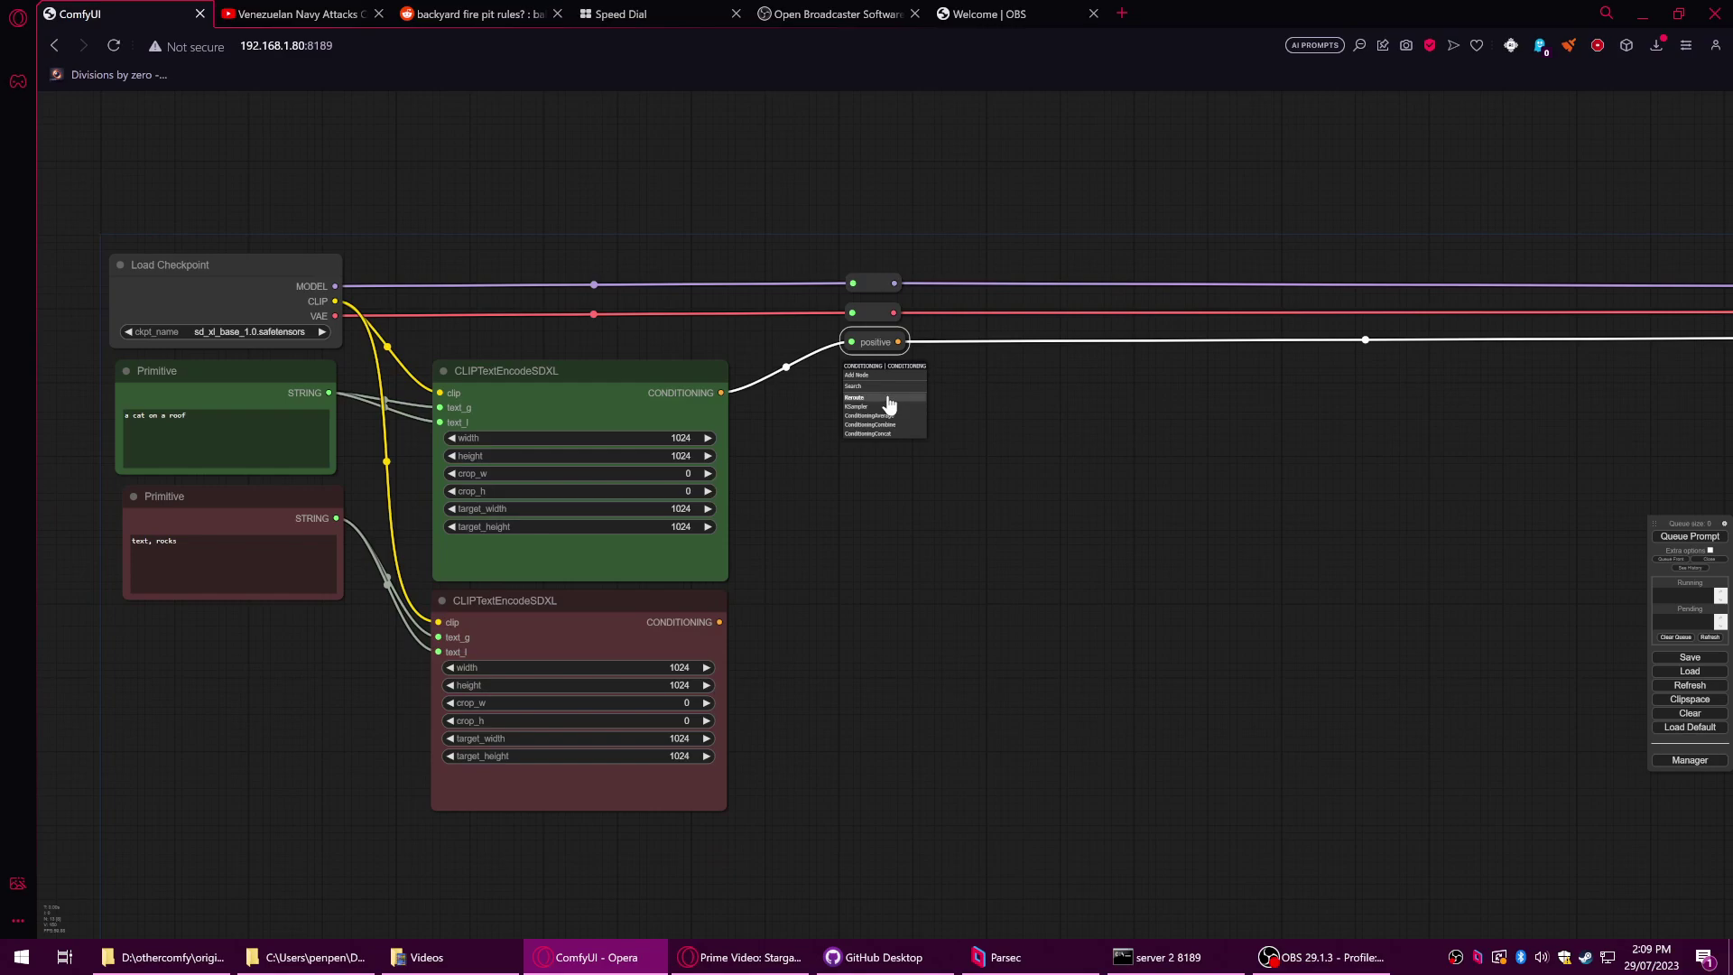
left_click(888, 398)
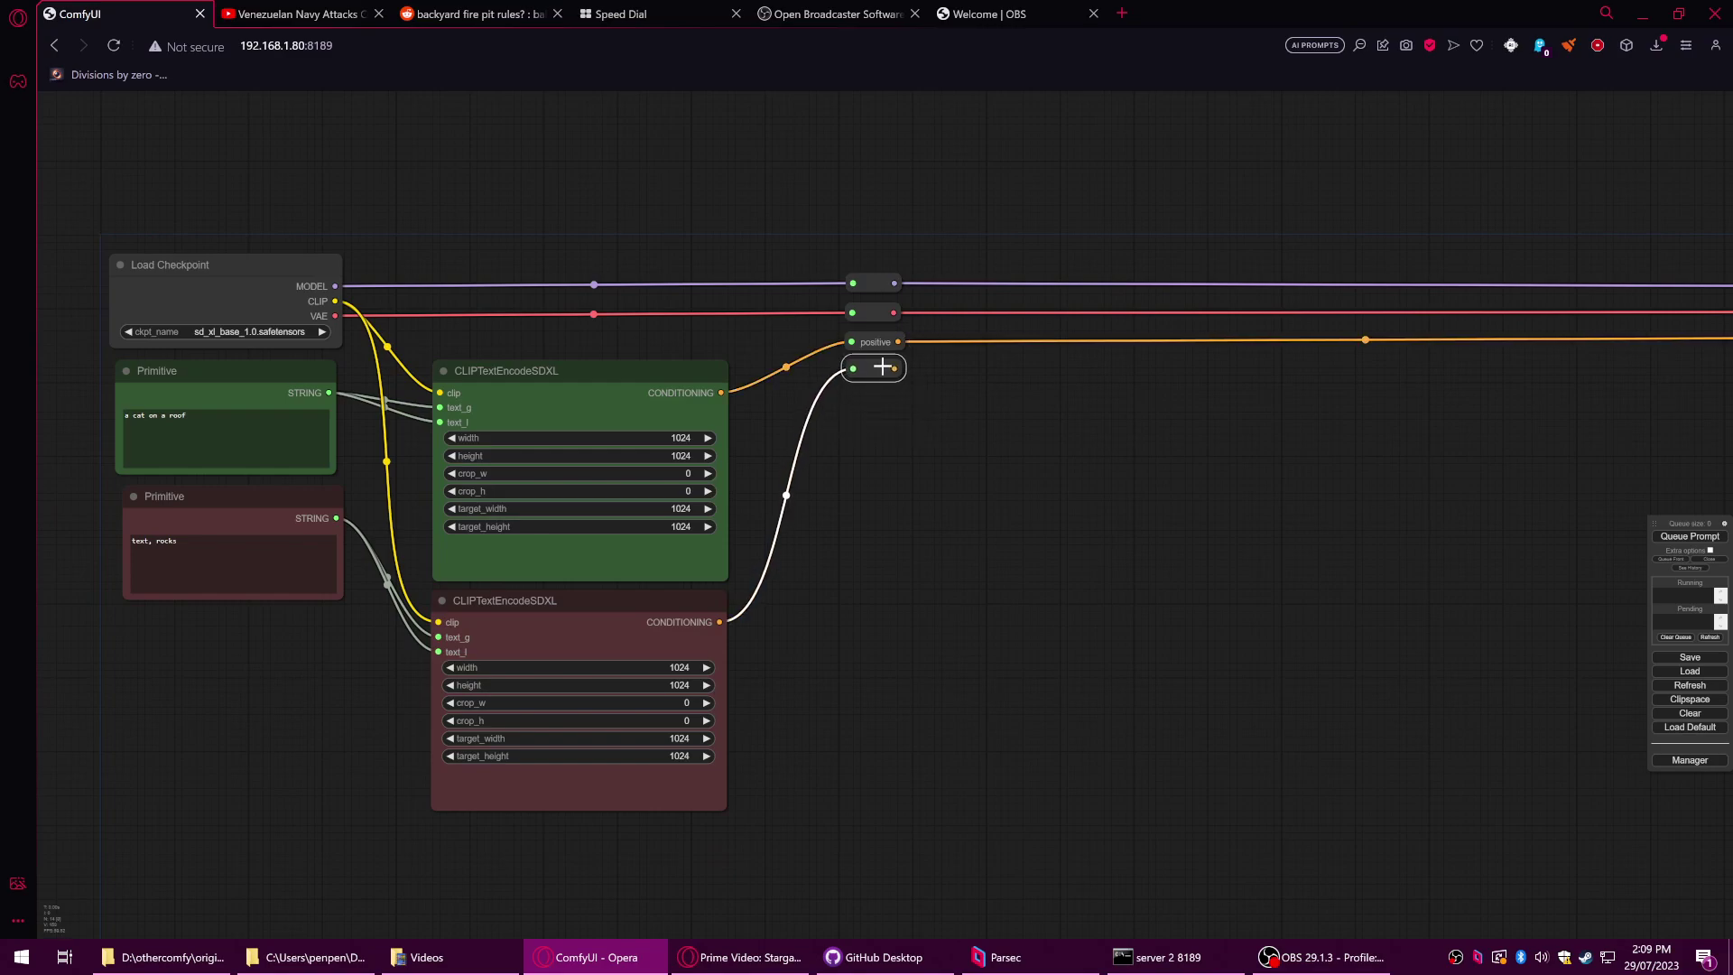
left_click_drag(922, 371, 1684, 477)
scroll(604, 377, "down", 2)
left_click(1399, 408)
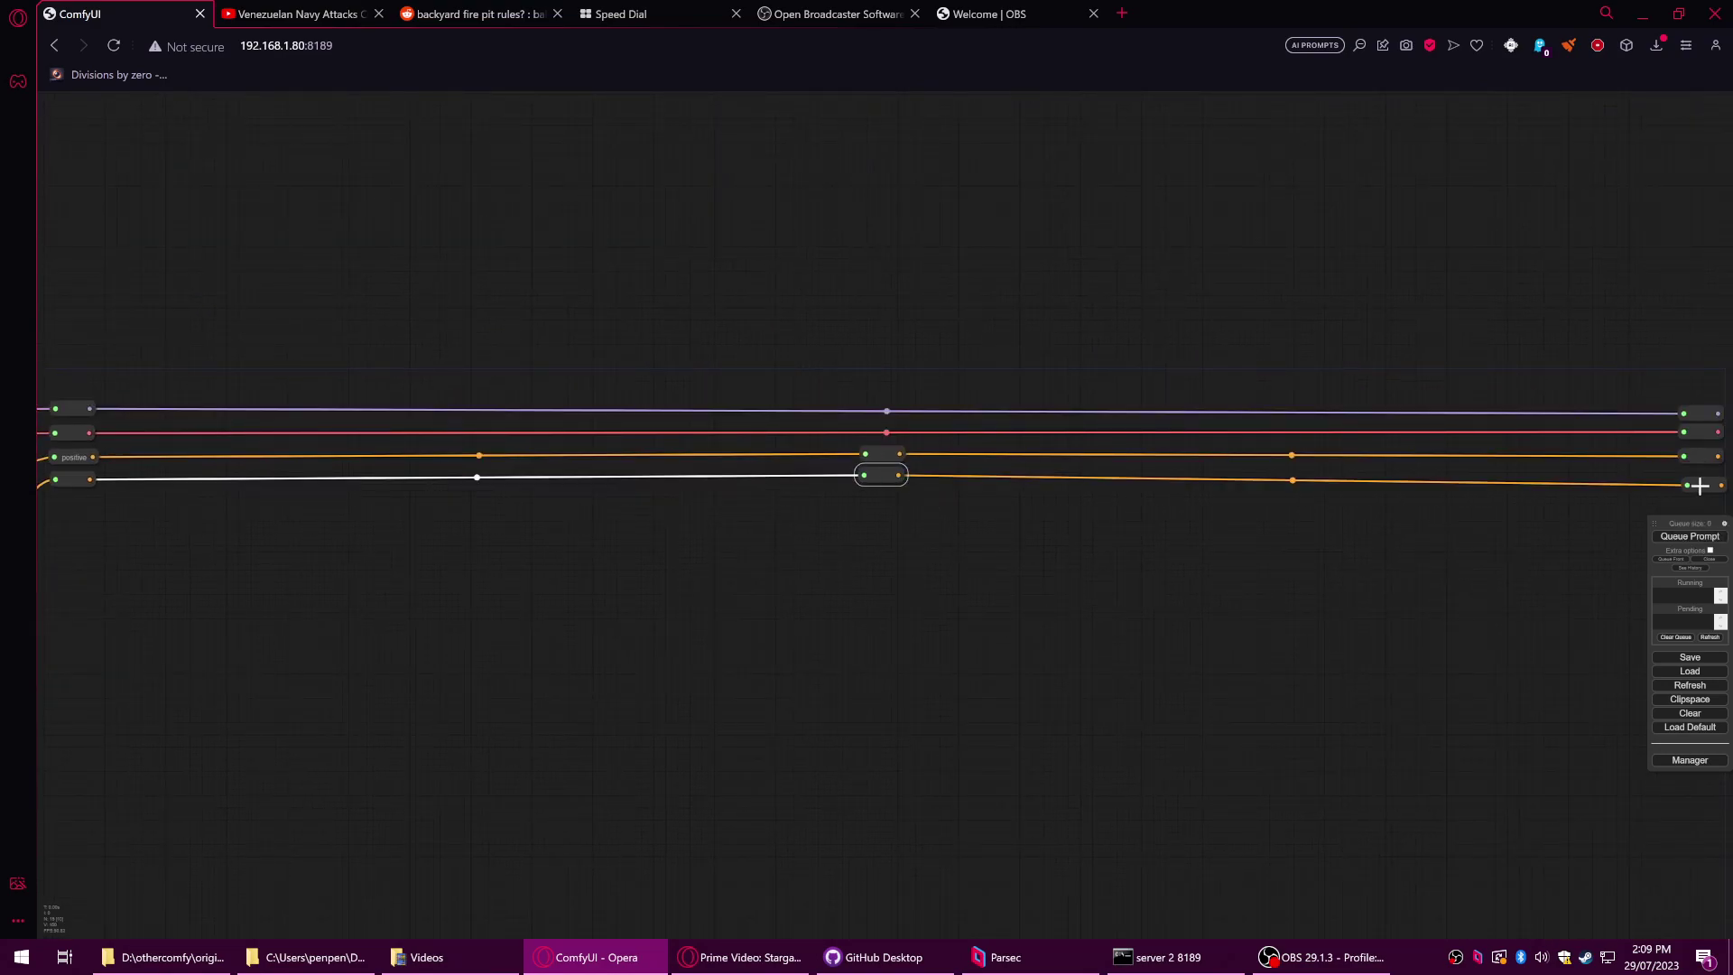
- Connect the new conditioning link to the far-right reroute and select the four first-column reroutes
left_click(1701, 476)
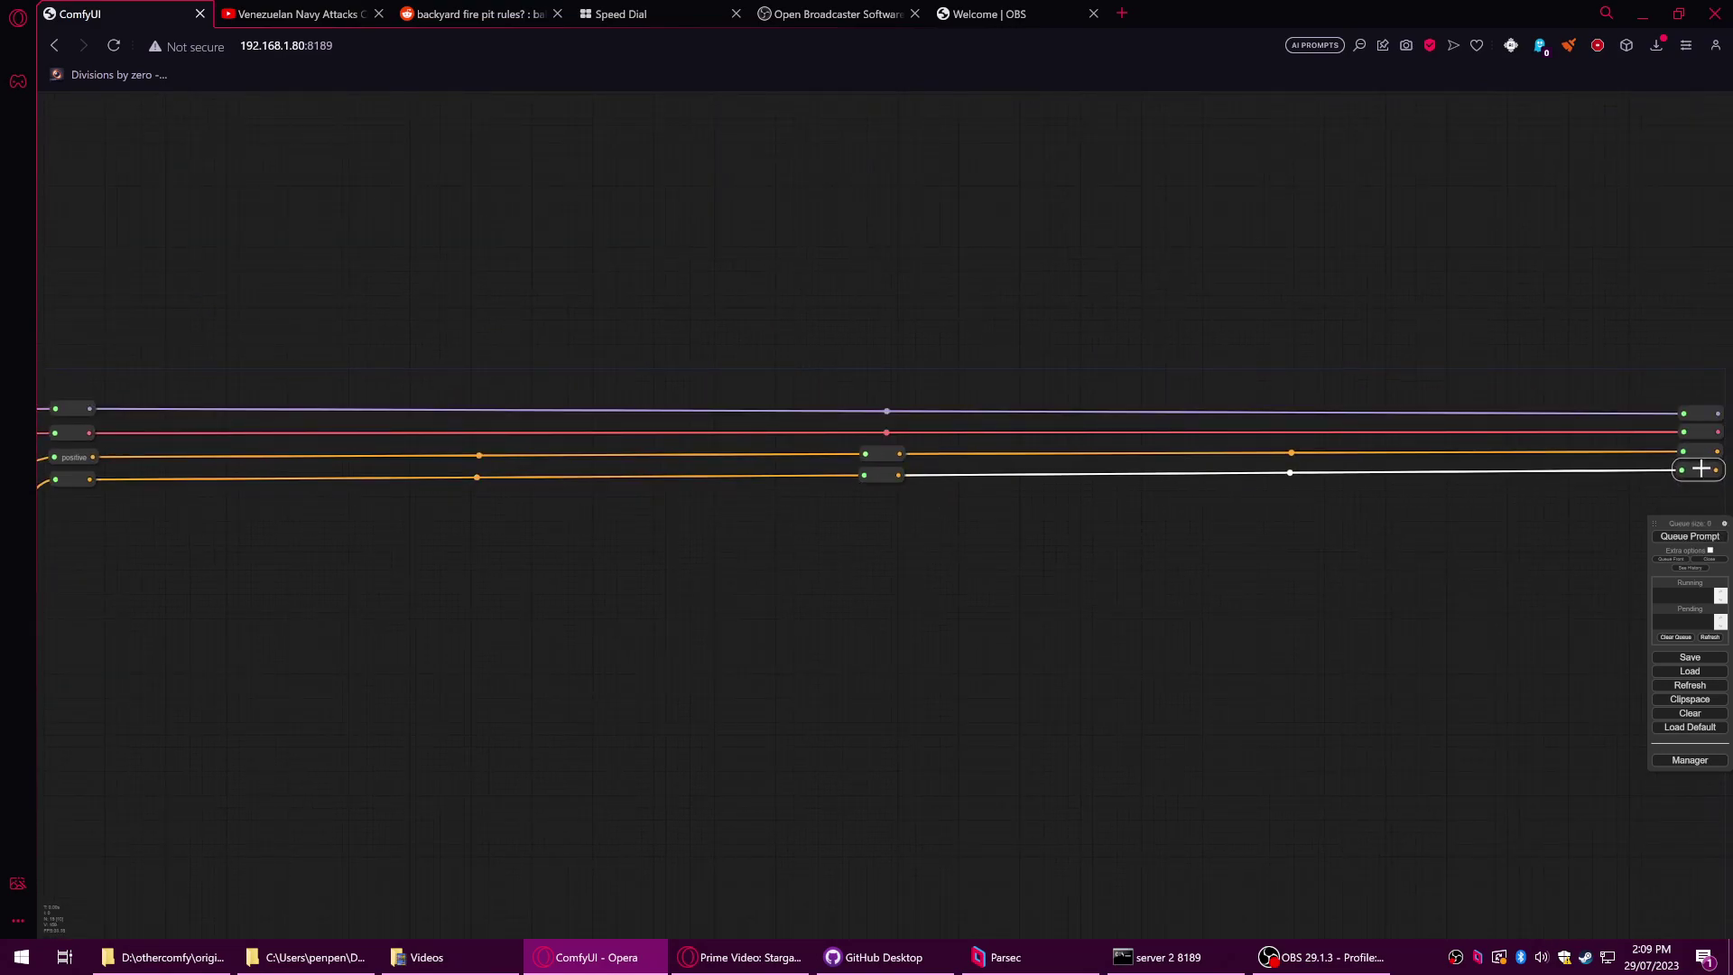
left_click_drag(1123, 552, 1621, 530)
left_click(571, 458)
left_click(571, 436)
left_click(569, 412)
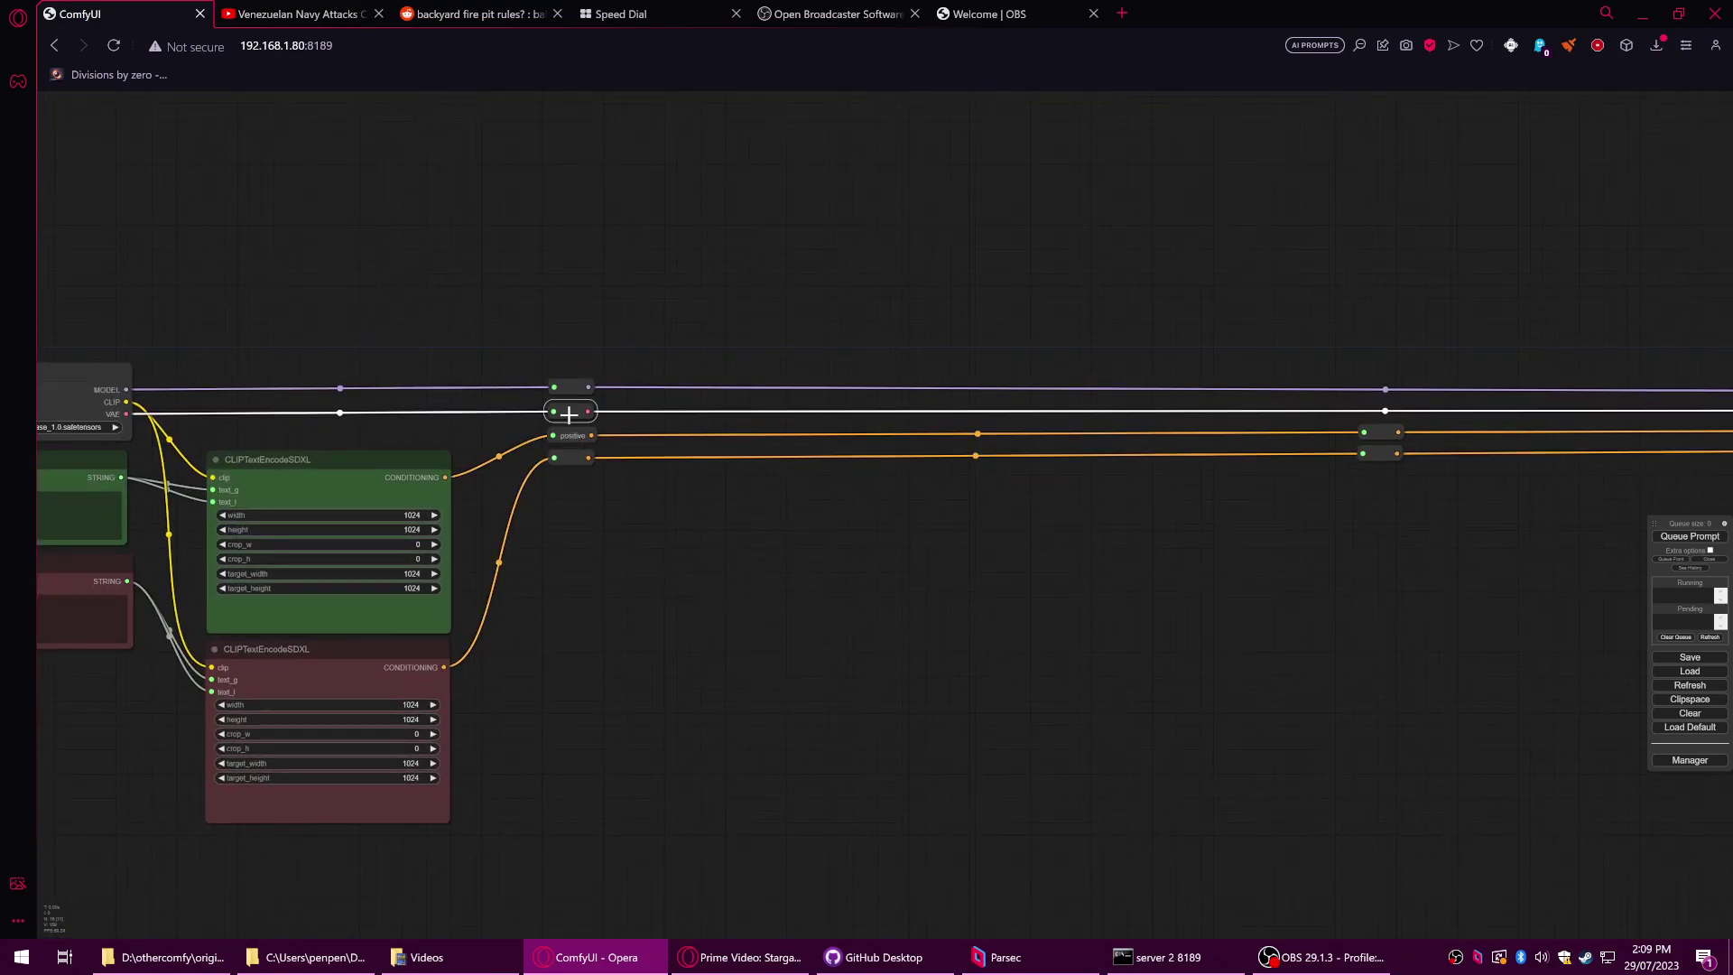
left_click(565, 388)
- Add Reroute points on the red VAE link and the purple model link, straightening the links
left_click_drag(1135, 495, 778, 449)
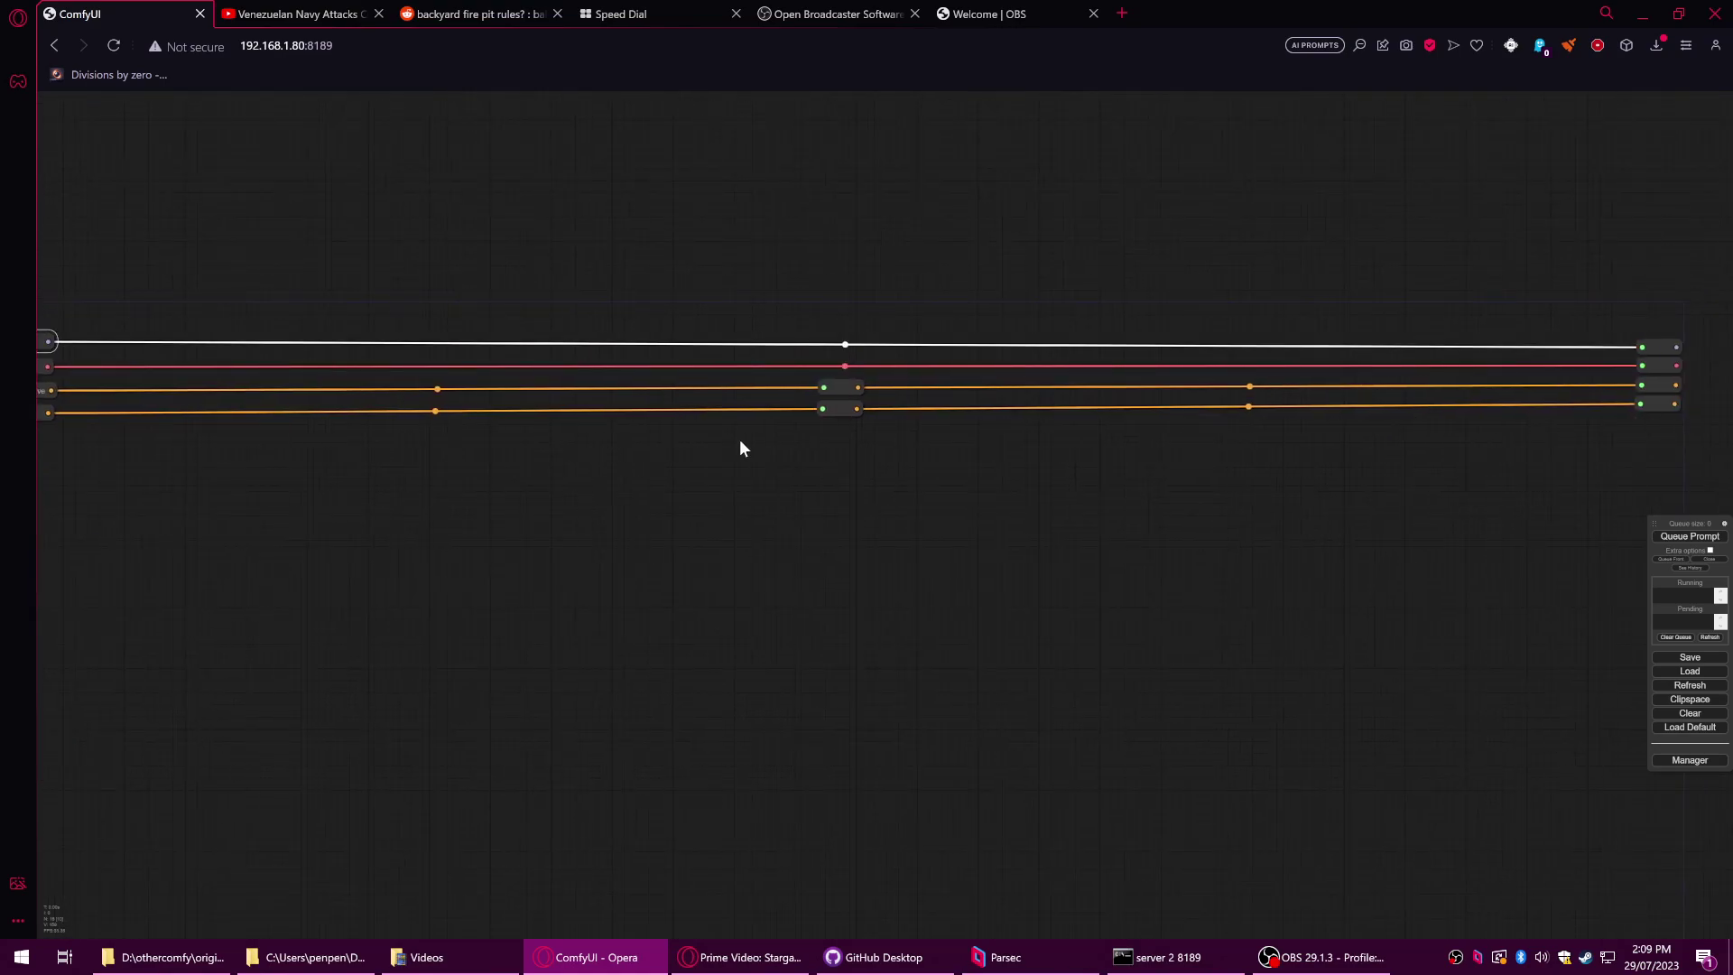
scroll(1152, 483, "down", 3)
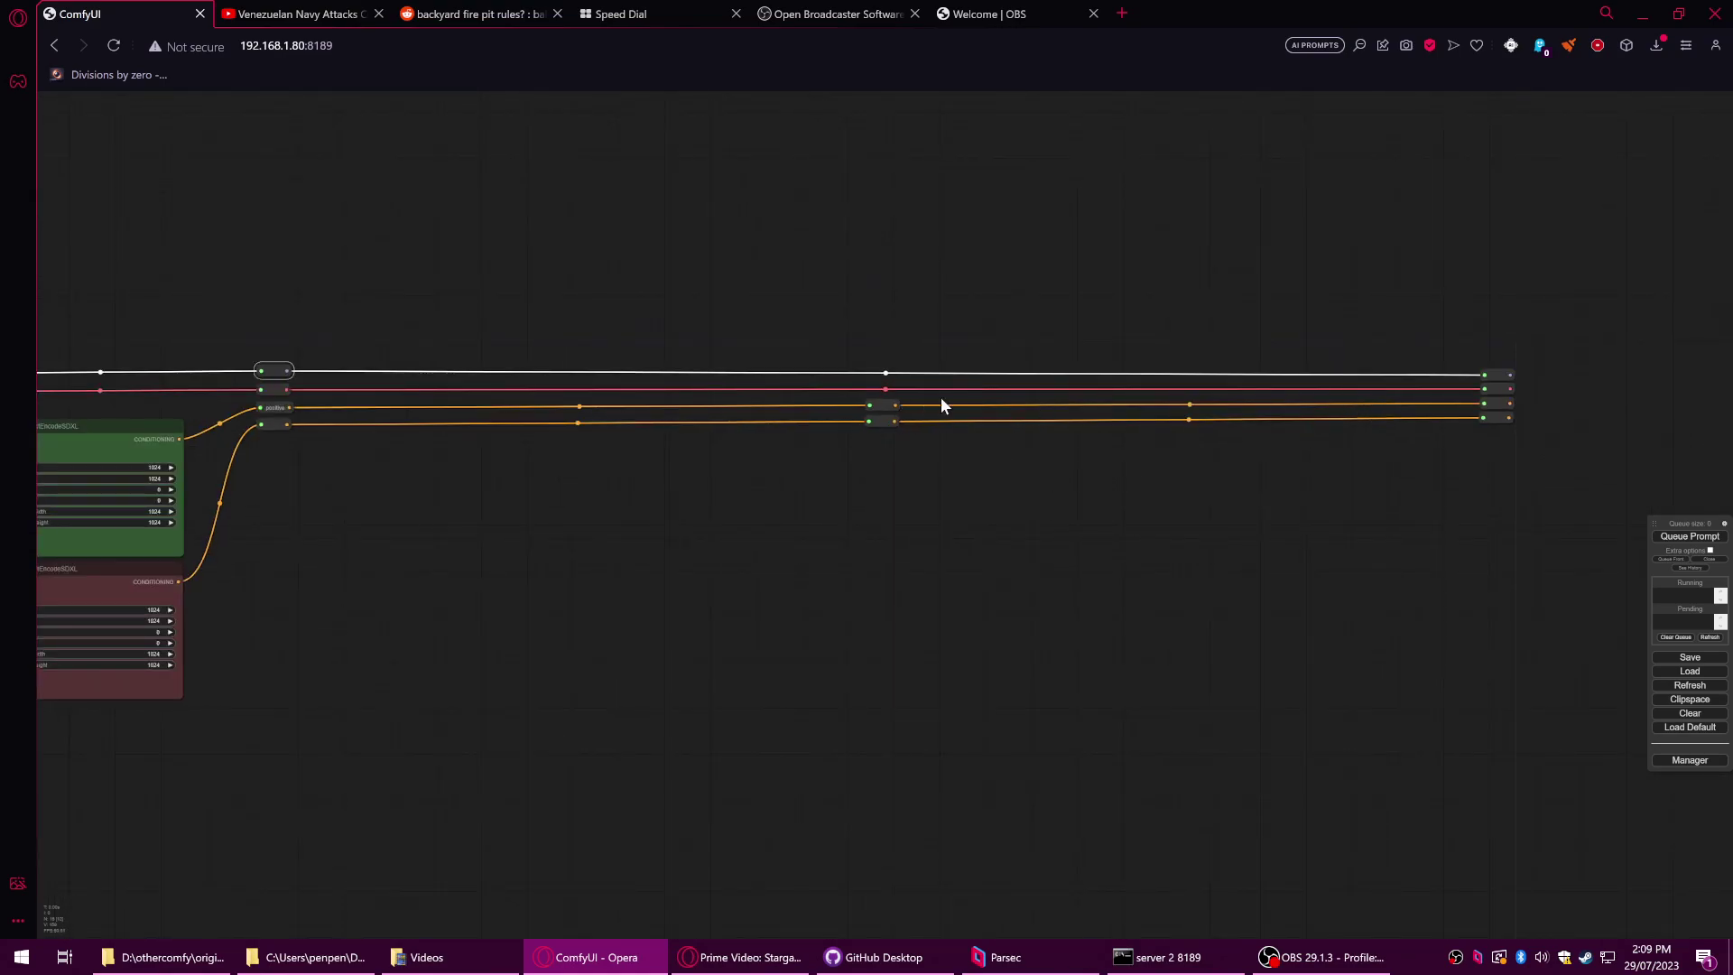
left_click(886, 389)
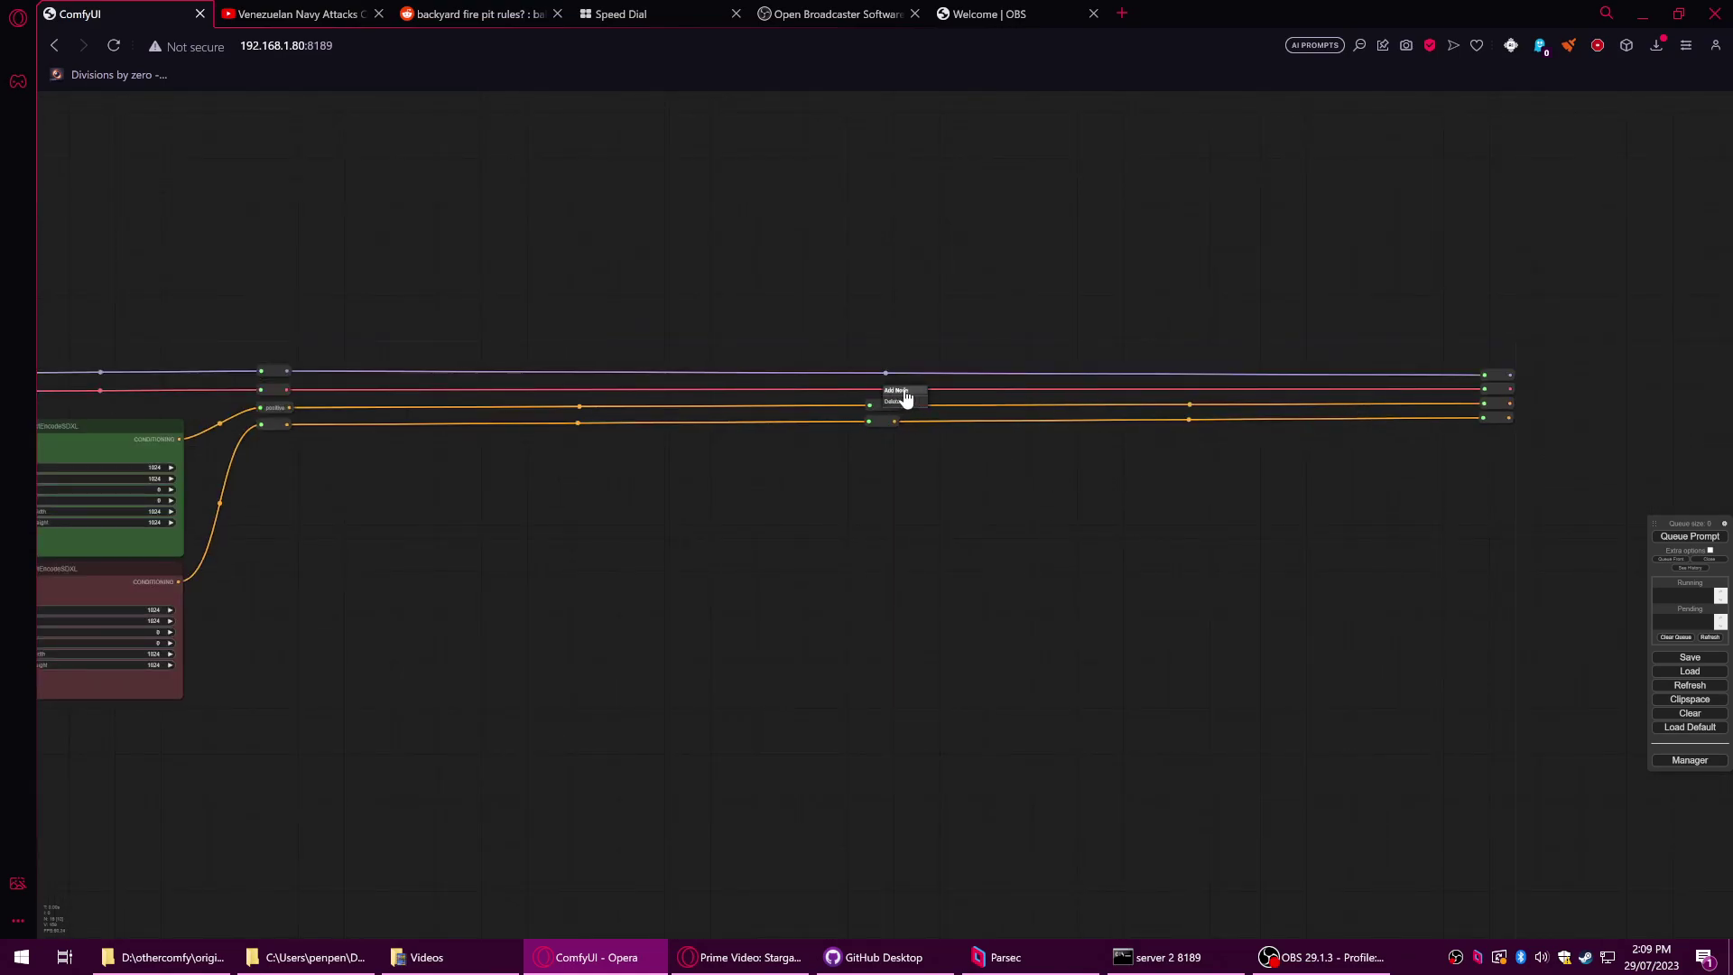
left_click(898, 390)
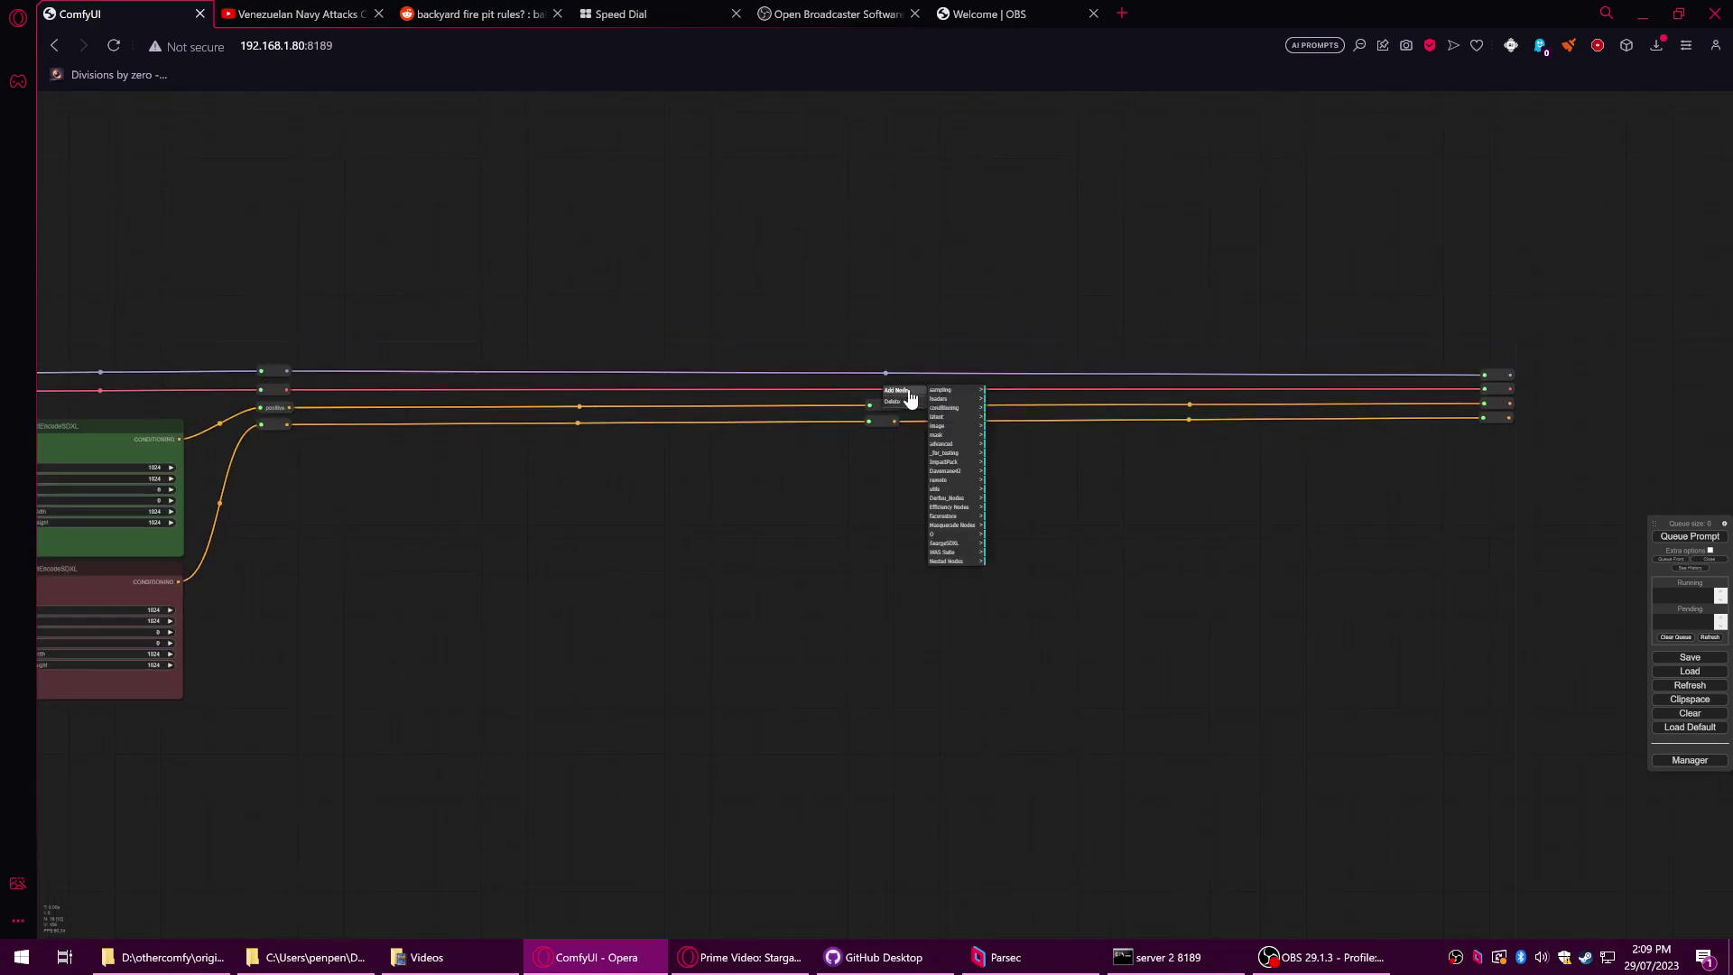
left_click(939, 488)
left_click(998, 408)
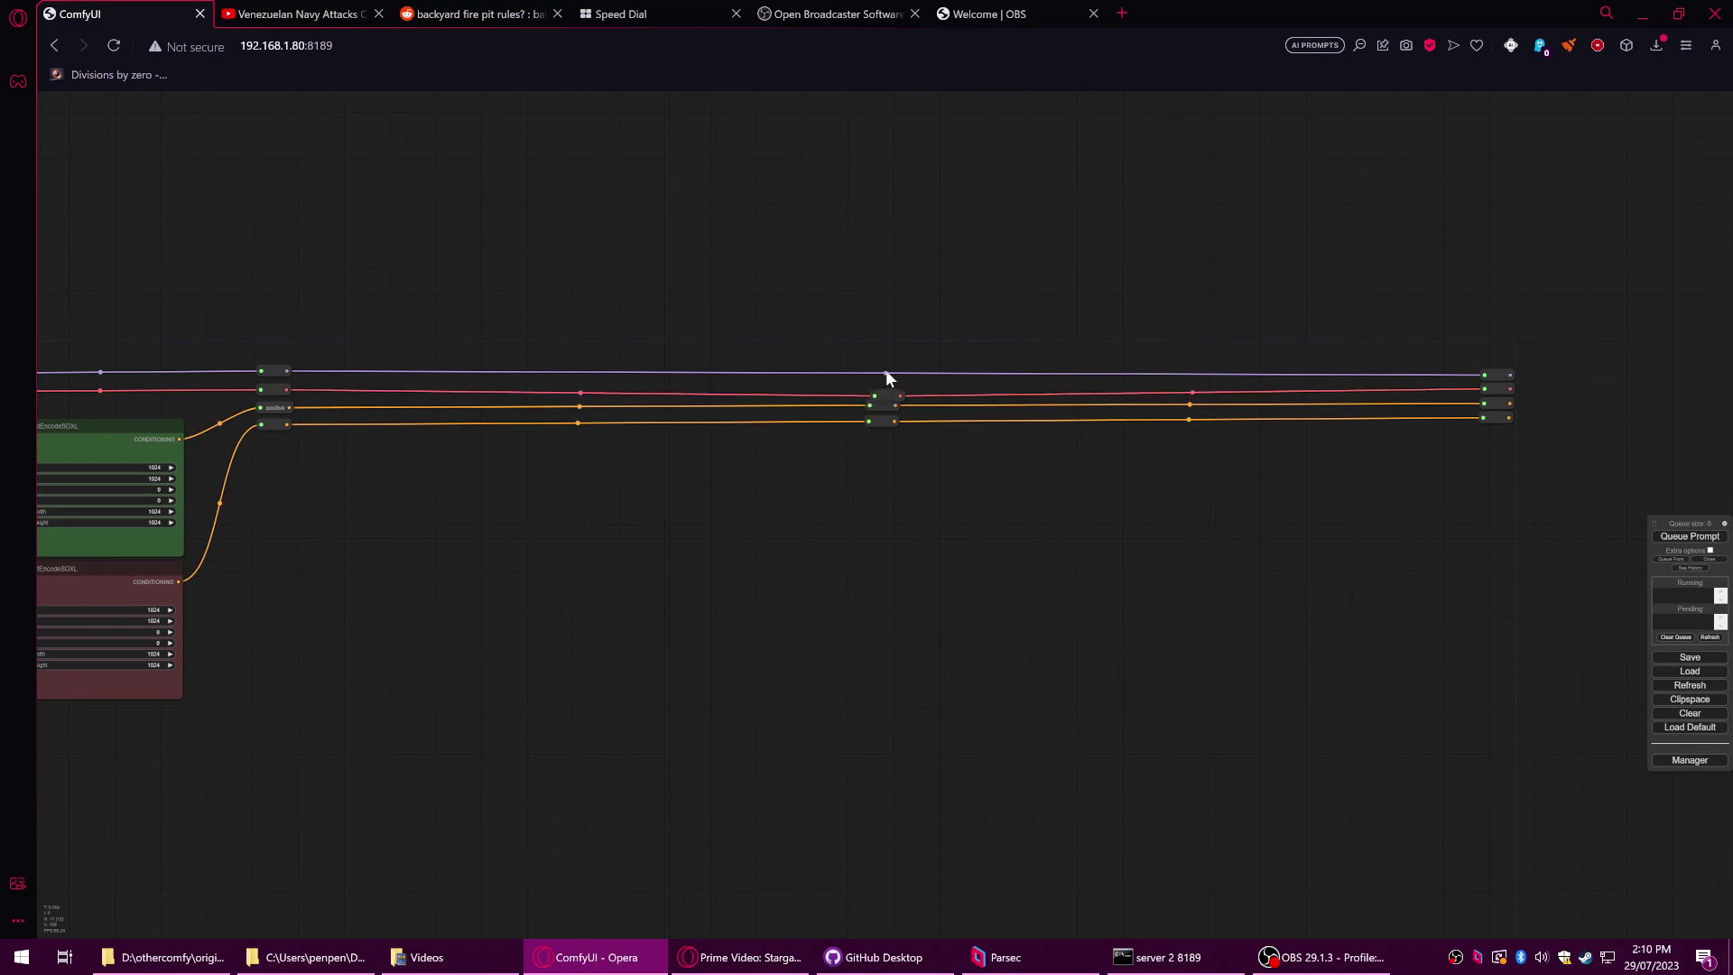
left_click(886, 372)
left_click(896, 374)
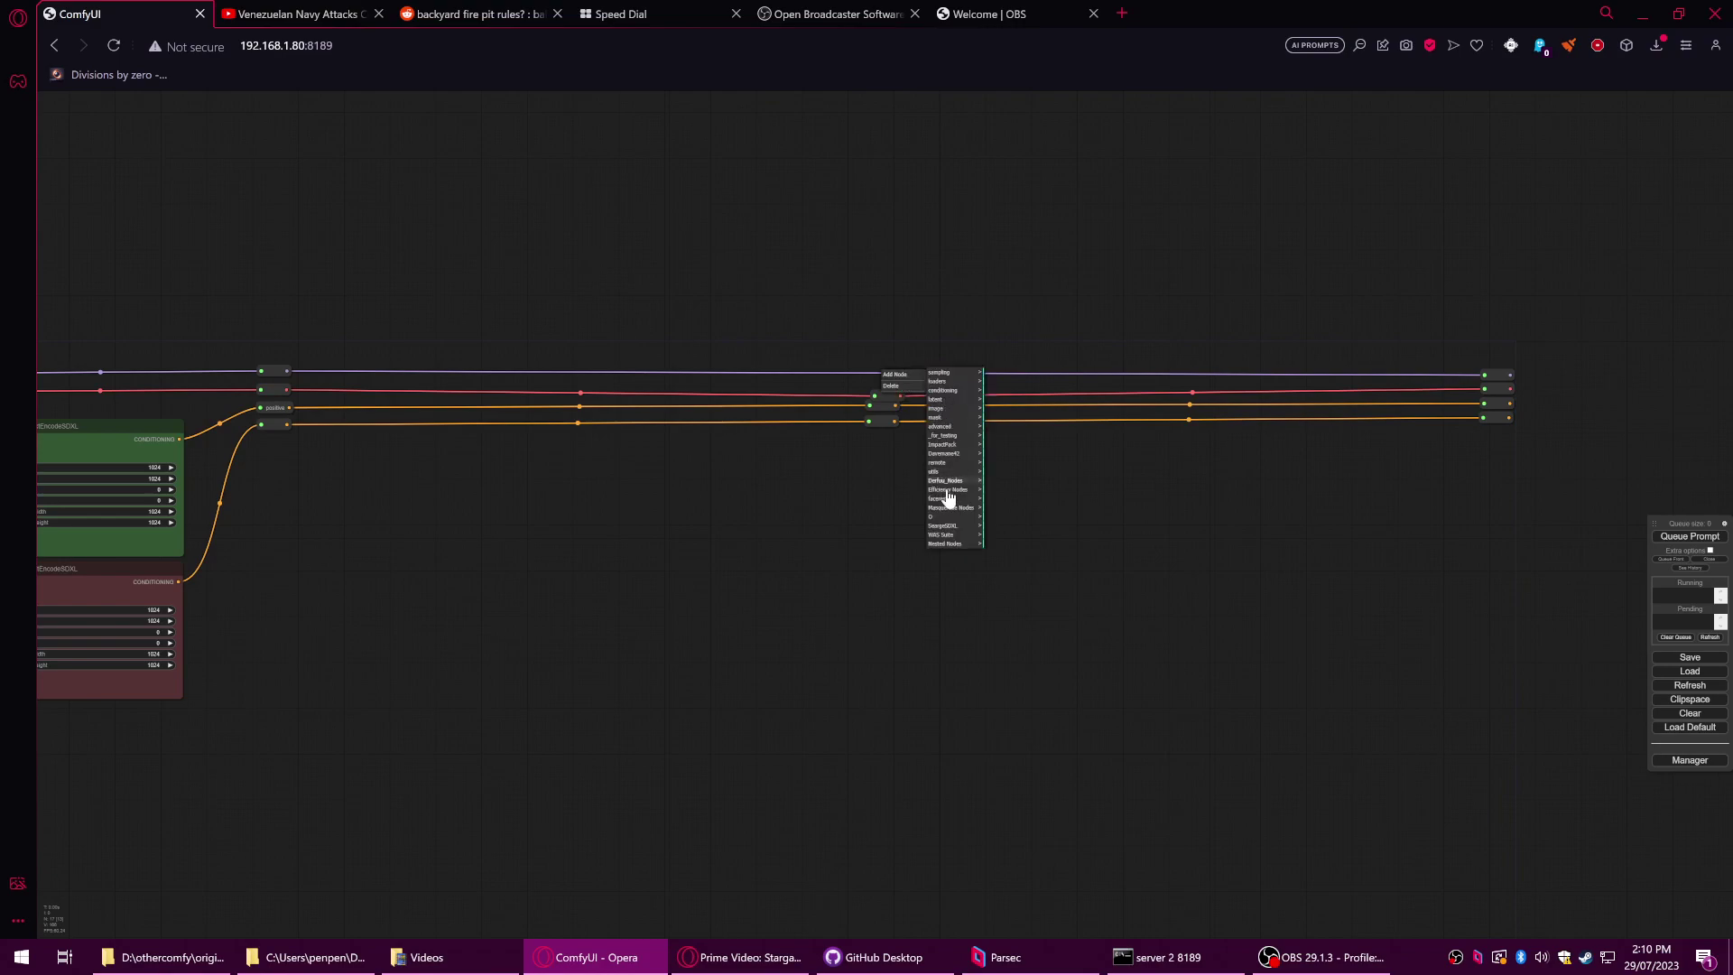
left_click(936, 471)
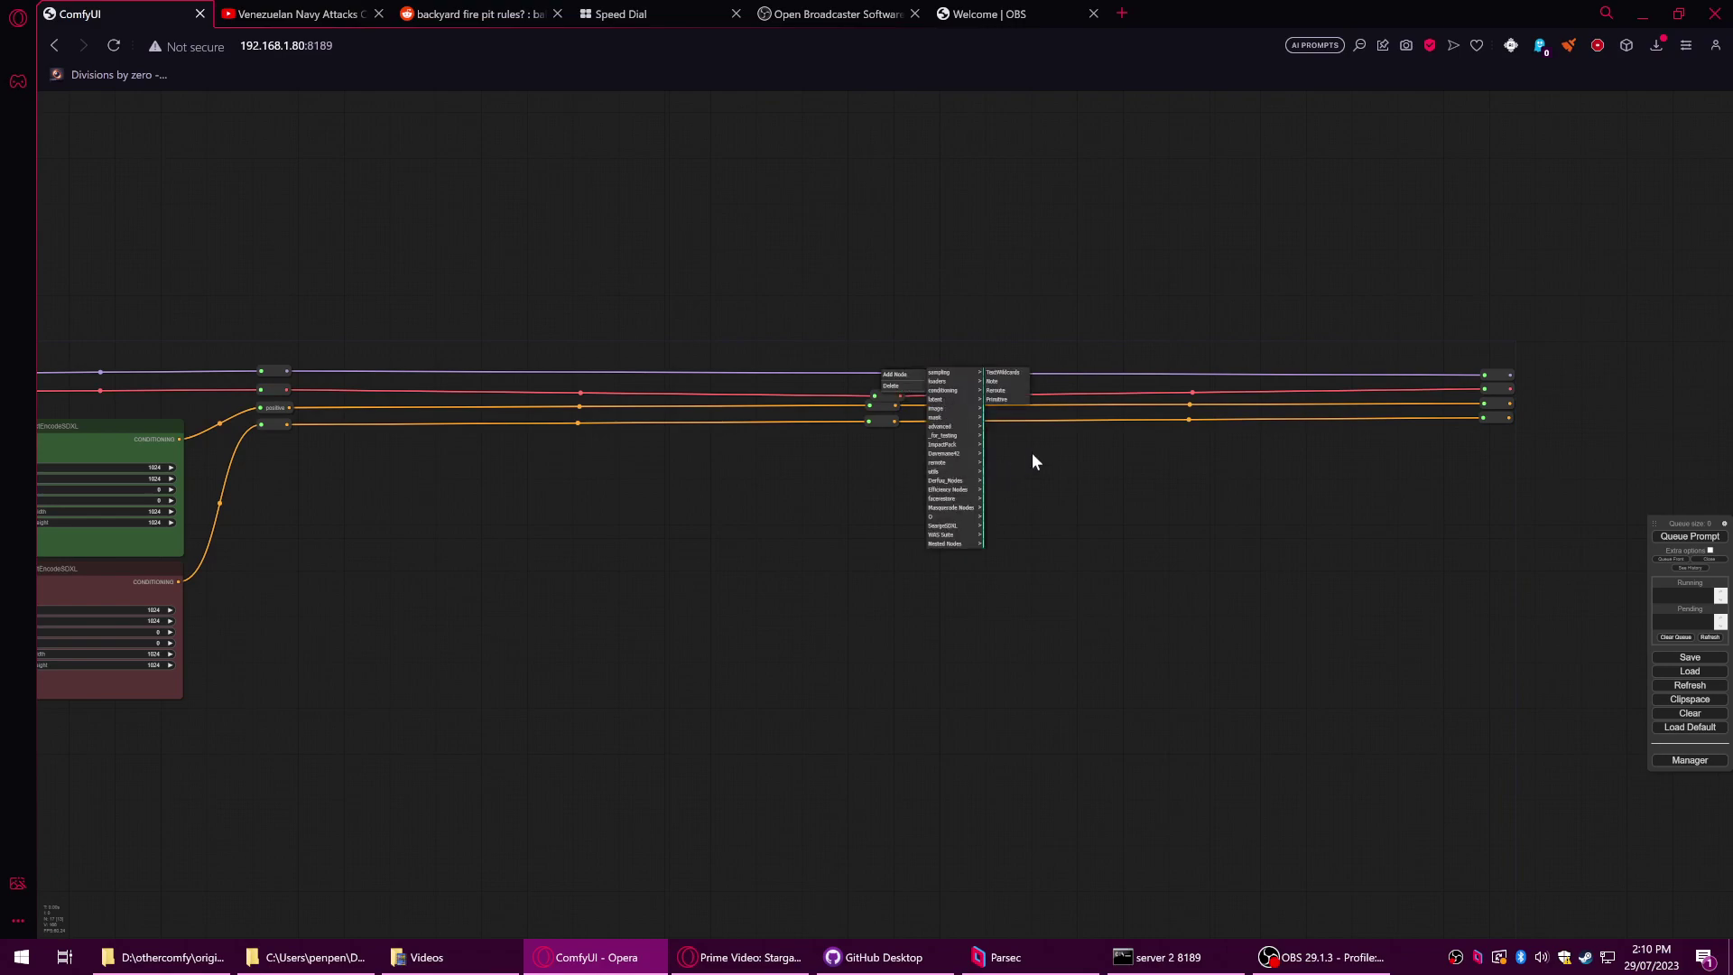
left_click(1002, 391)
left_click(882, 368)
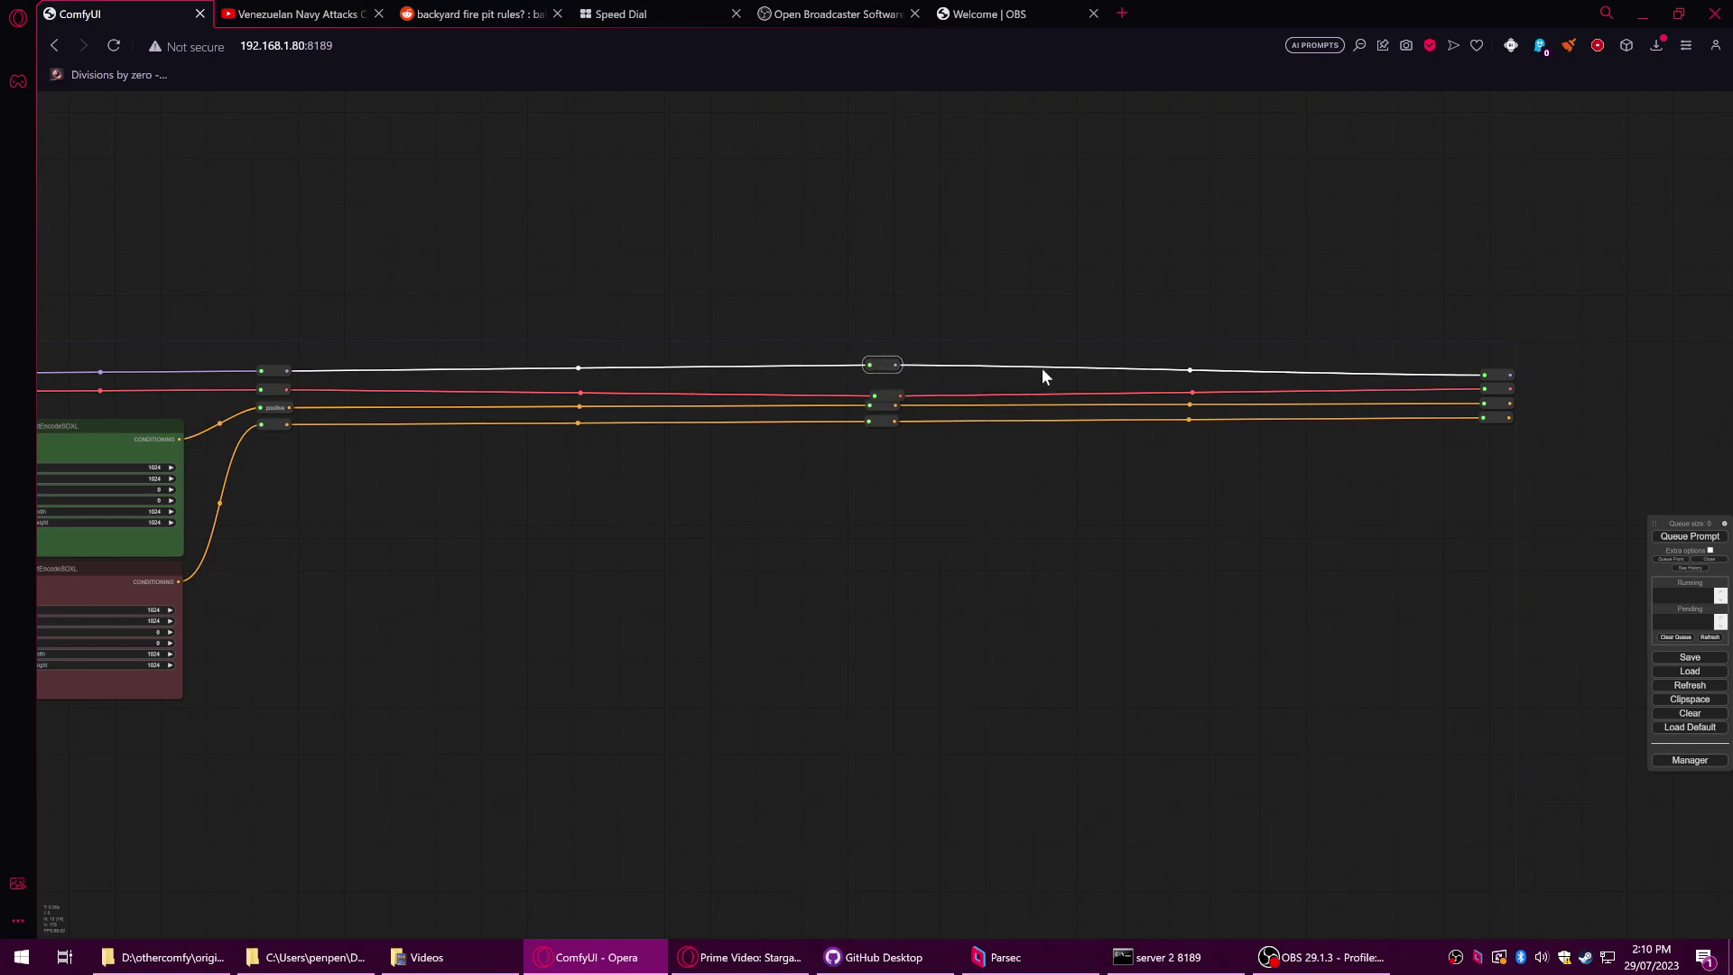
mouse_move(884, 395)
left_mouse_down()
mouse_move(879, 371)
mouse_move(882, 418)
left_mouse_up()
- Gather the four reroutes into a column and pull it left behind the first column
scroll(835, 540, "down", 3)
left_click_drag(835, 540, 1068, 547)
left_click_drag(1032, 413, 746, 435)
left_click_drag(848, 498, 895, 507)
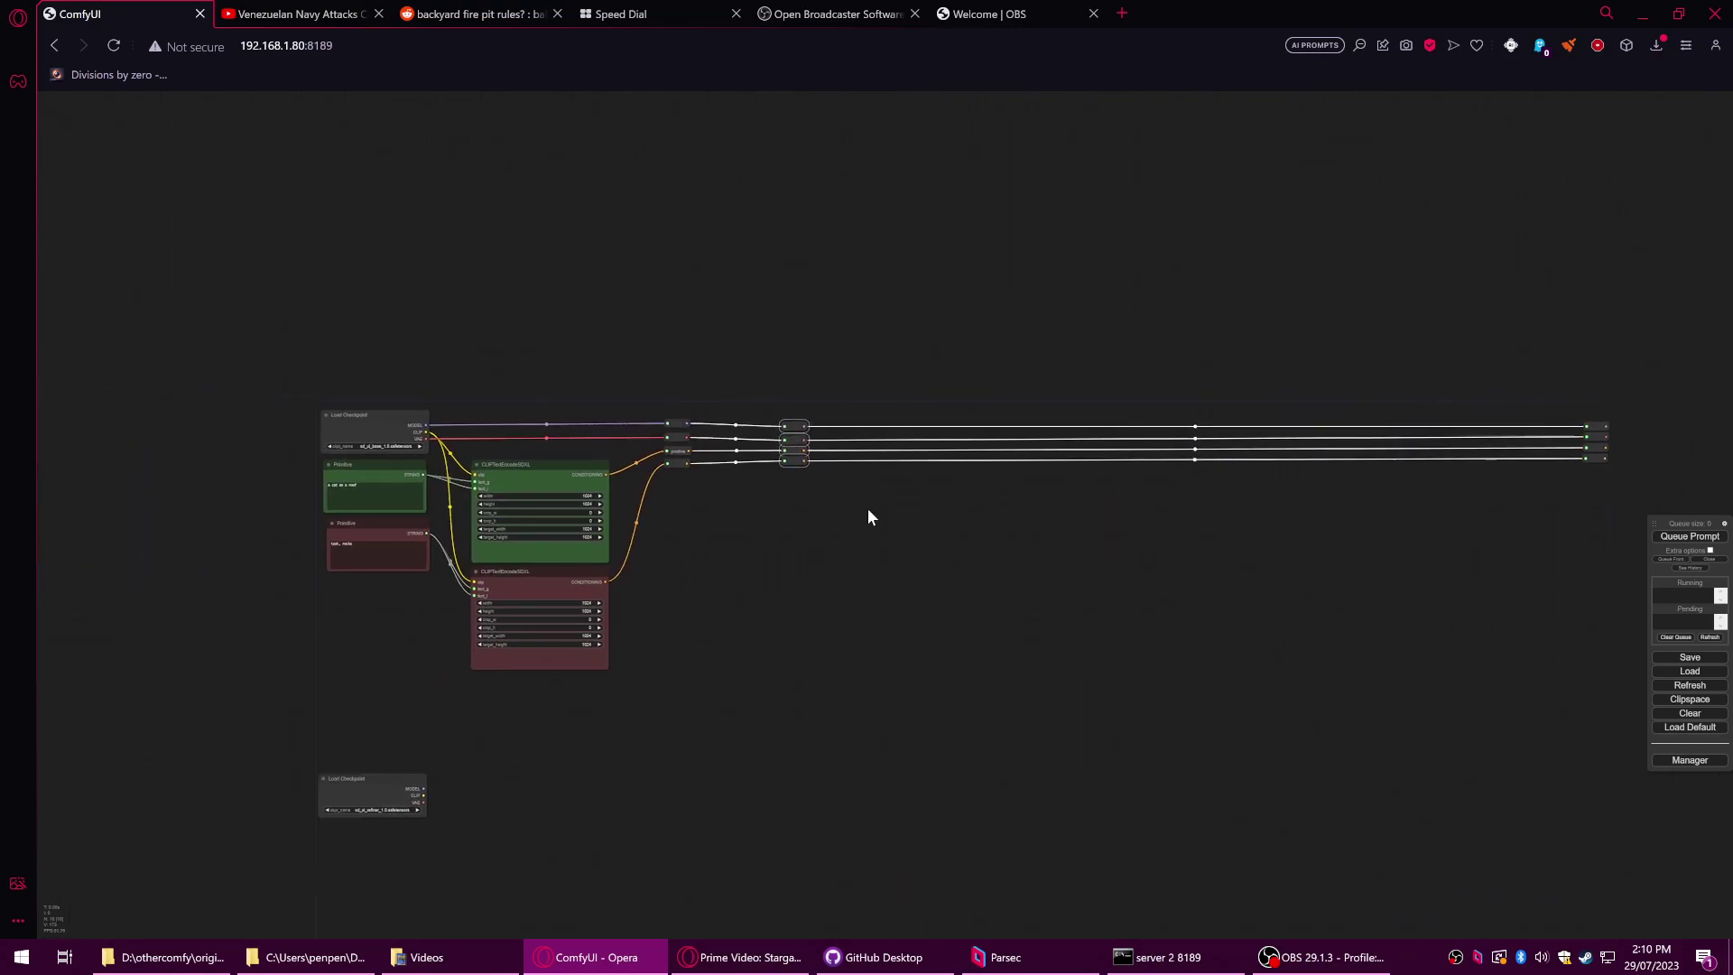
scroll(1001, 491, "up", 3)
scroll(1003, 484, "up", 4)
- Add a KSampler off the negative reroute and wire the positive reroute into its positive input
scroll(942, 521, "down", 3)
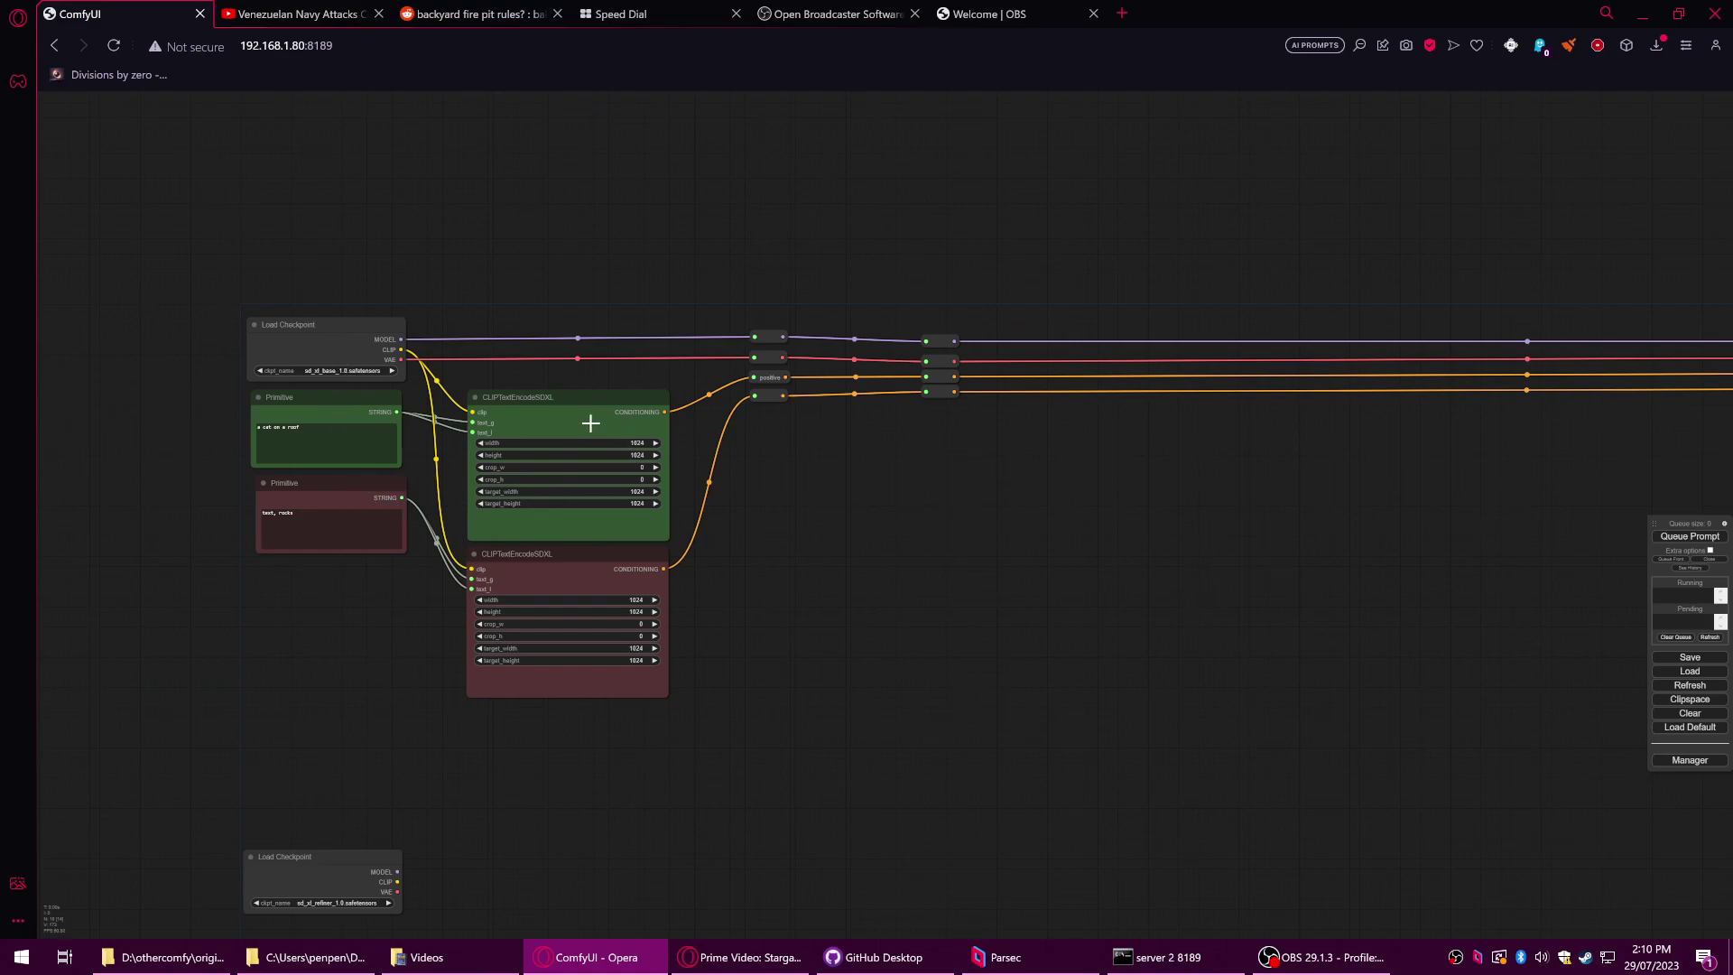
left_click_drag(955, 391, 969, 511)
left_click(1004, 474)
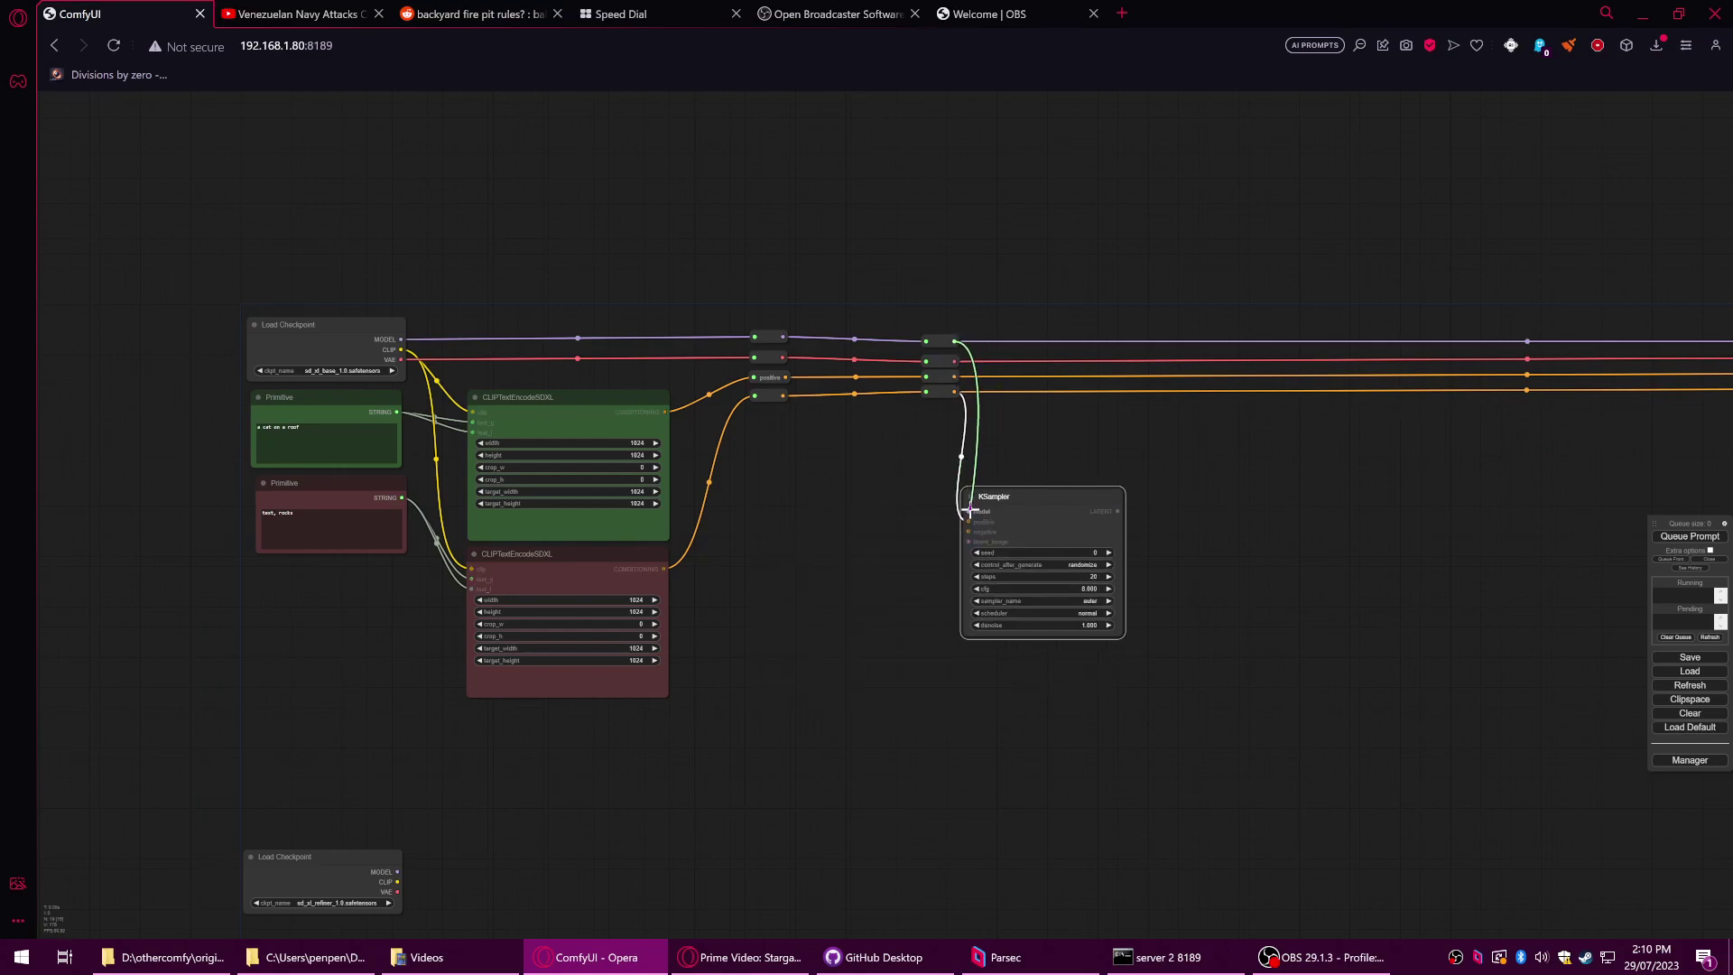
left_click_drag(954, 376, 766, 562)
left_click(916, 585)
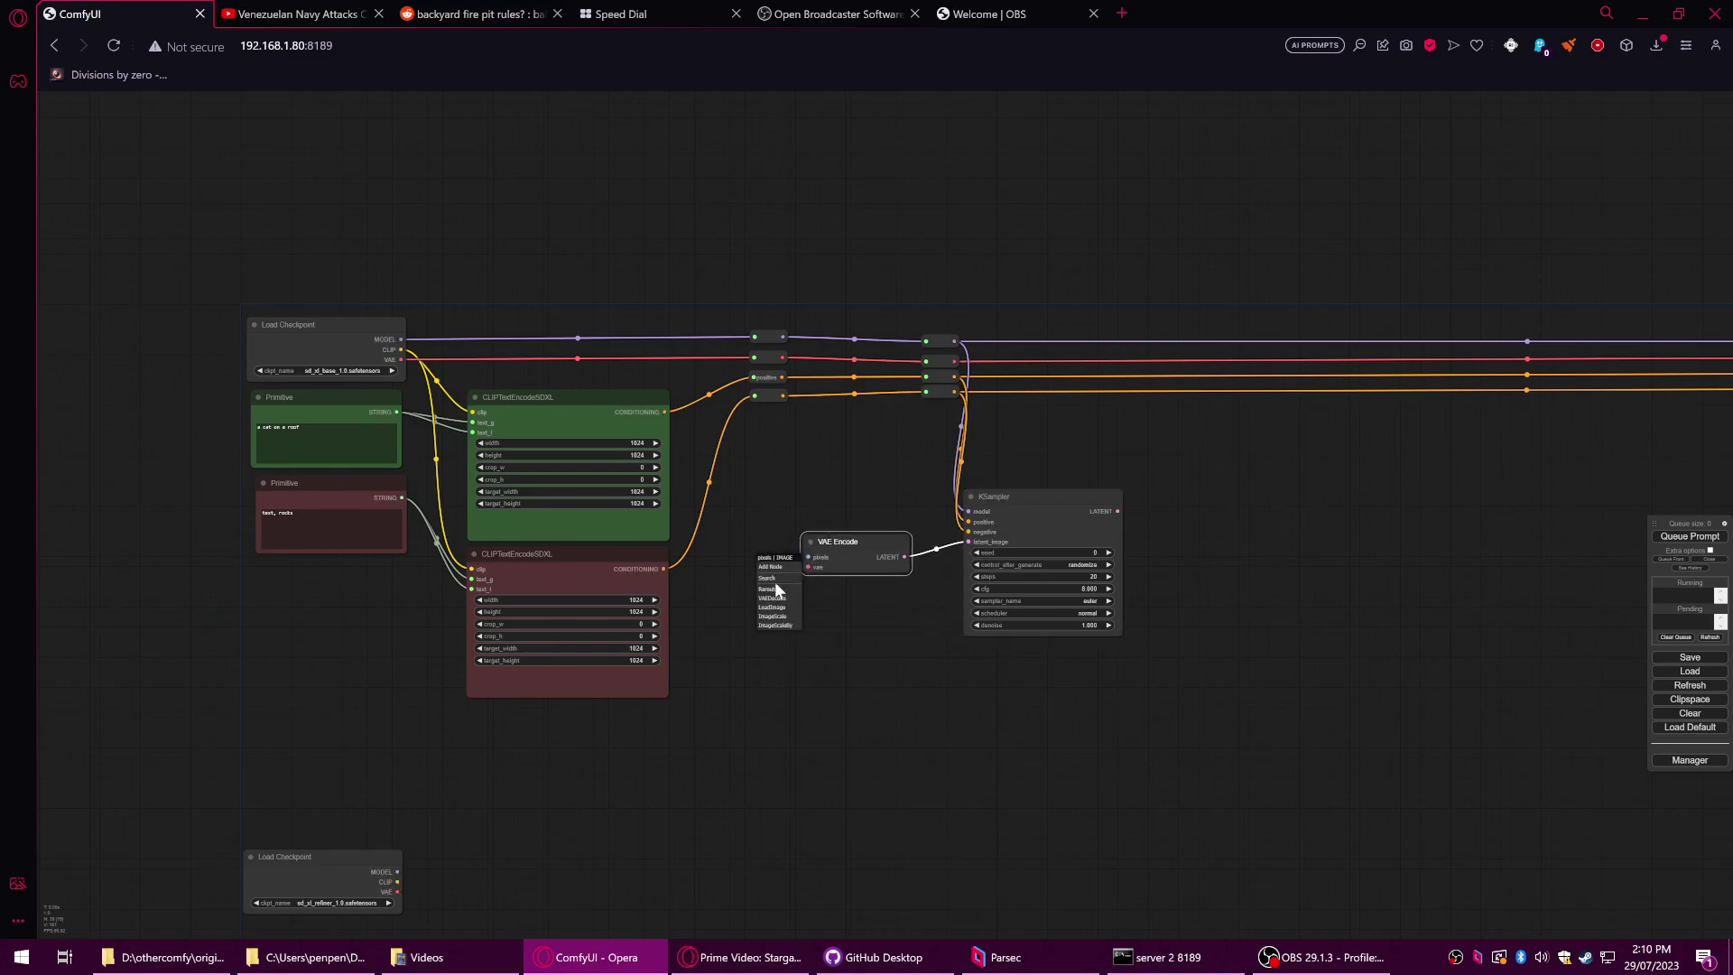
left_click(772, 606)
left_click(773, 594)
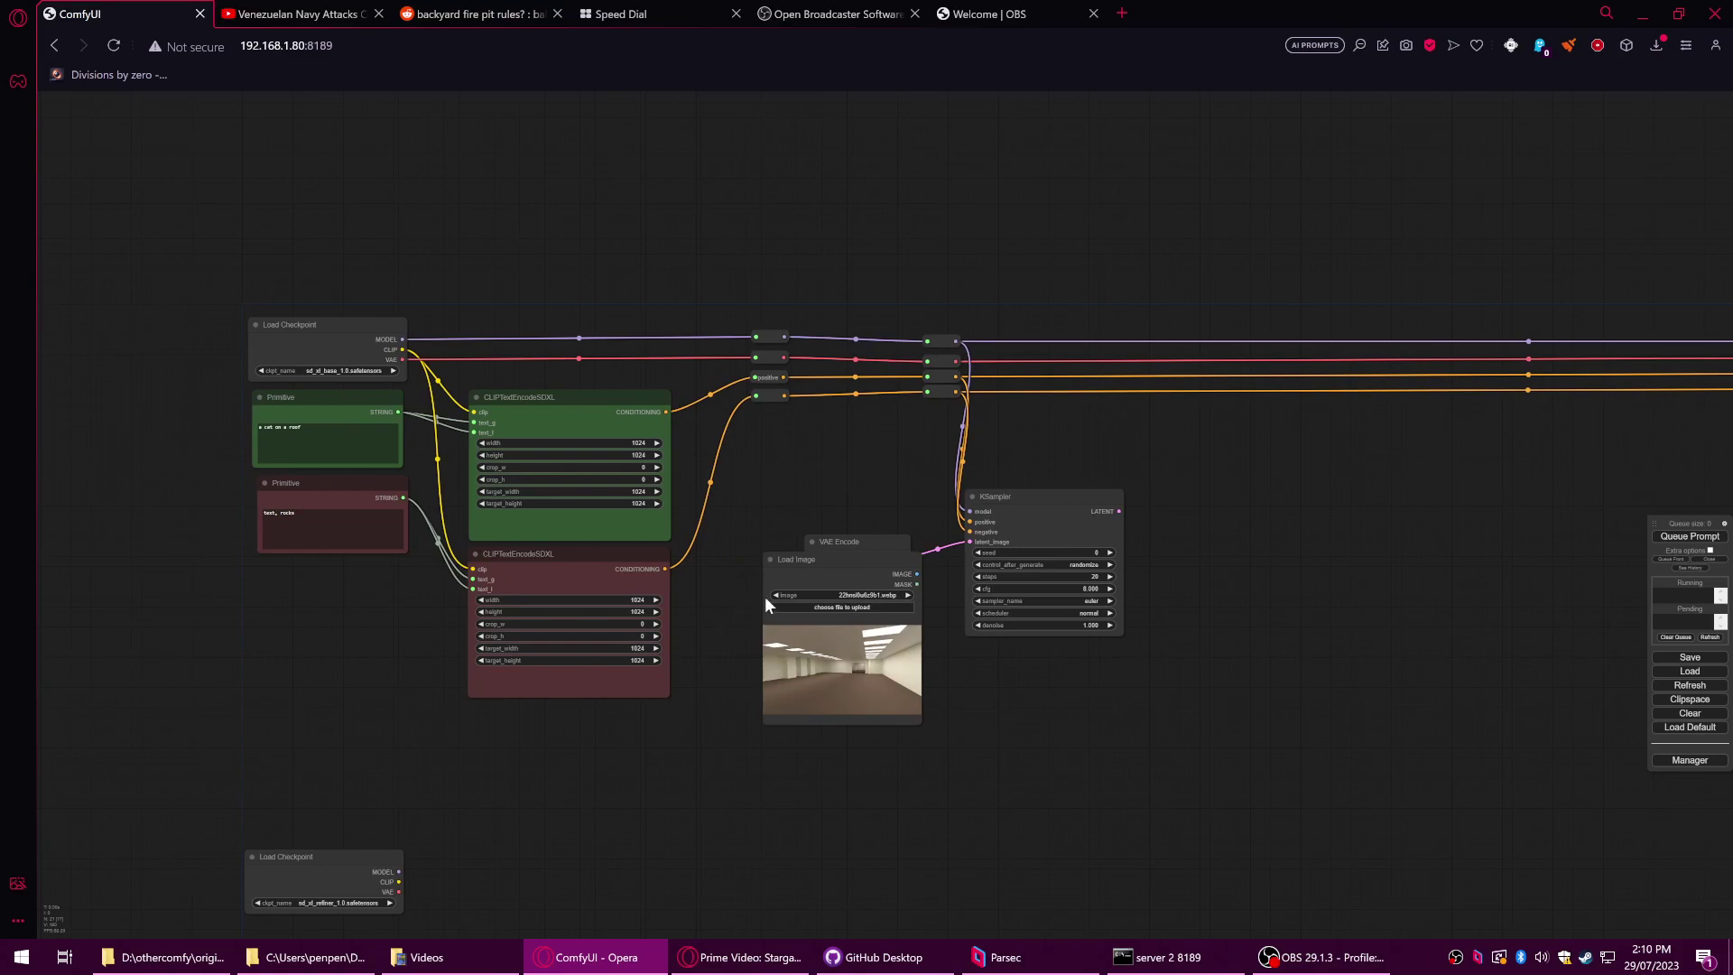
left_click_drag(806, 569, 800, 649)
left_click_drag(961, 632, 958, 484)
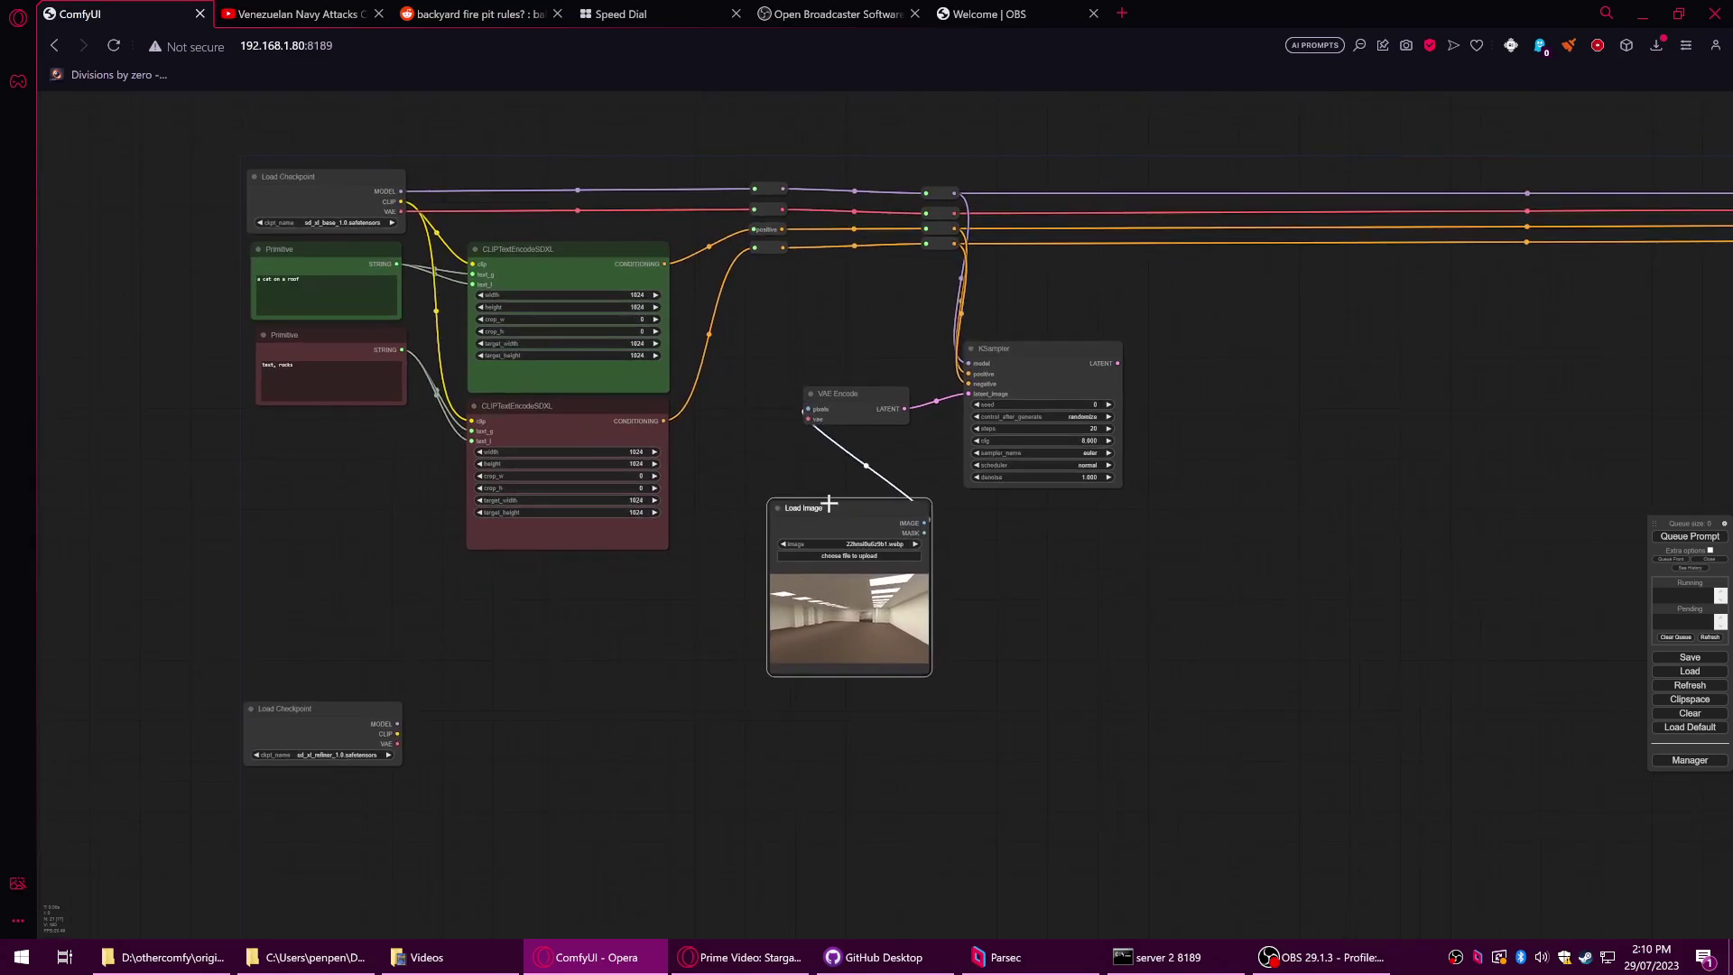
left_click_drag(828, 499, 815, 474)
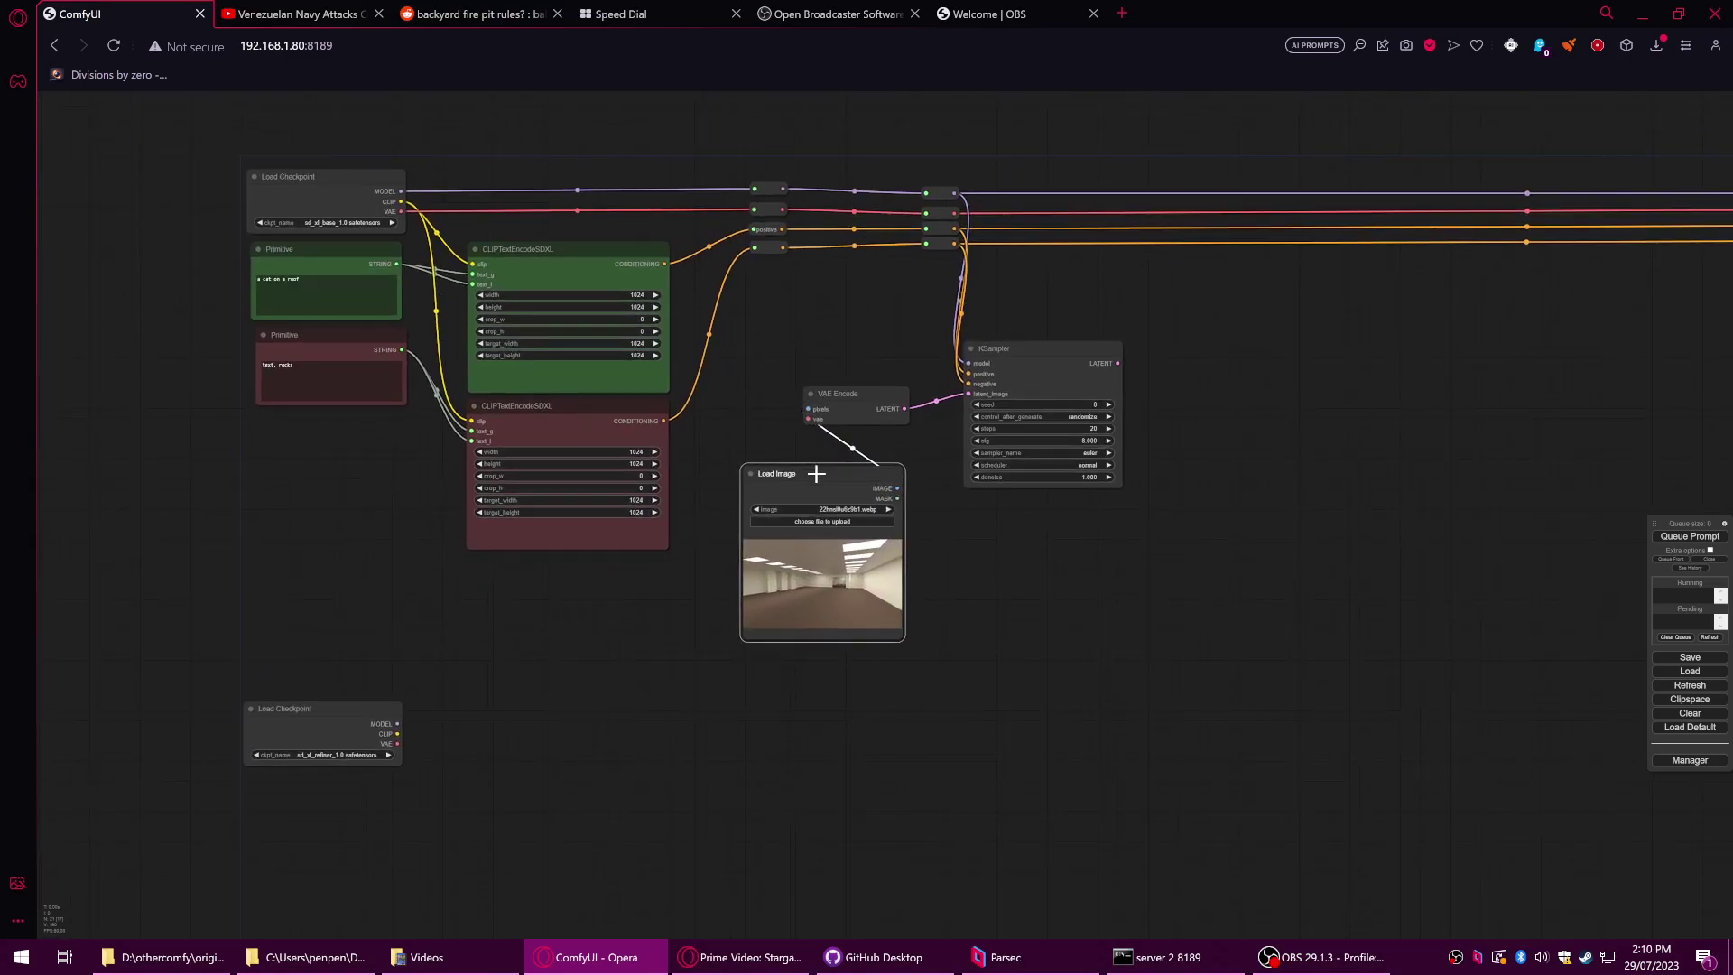
left_click_drag(1083, 479, 1168, 479)
scroll(1078, 485, "up", 4)
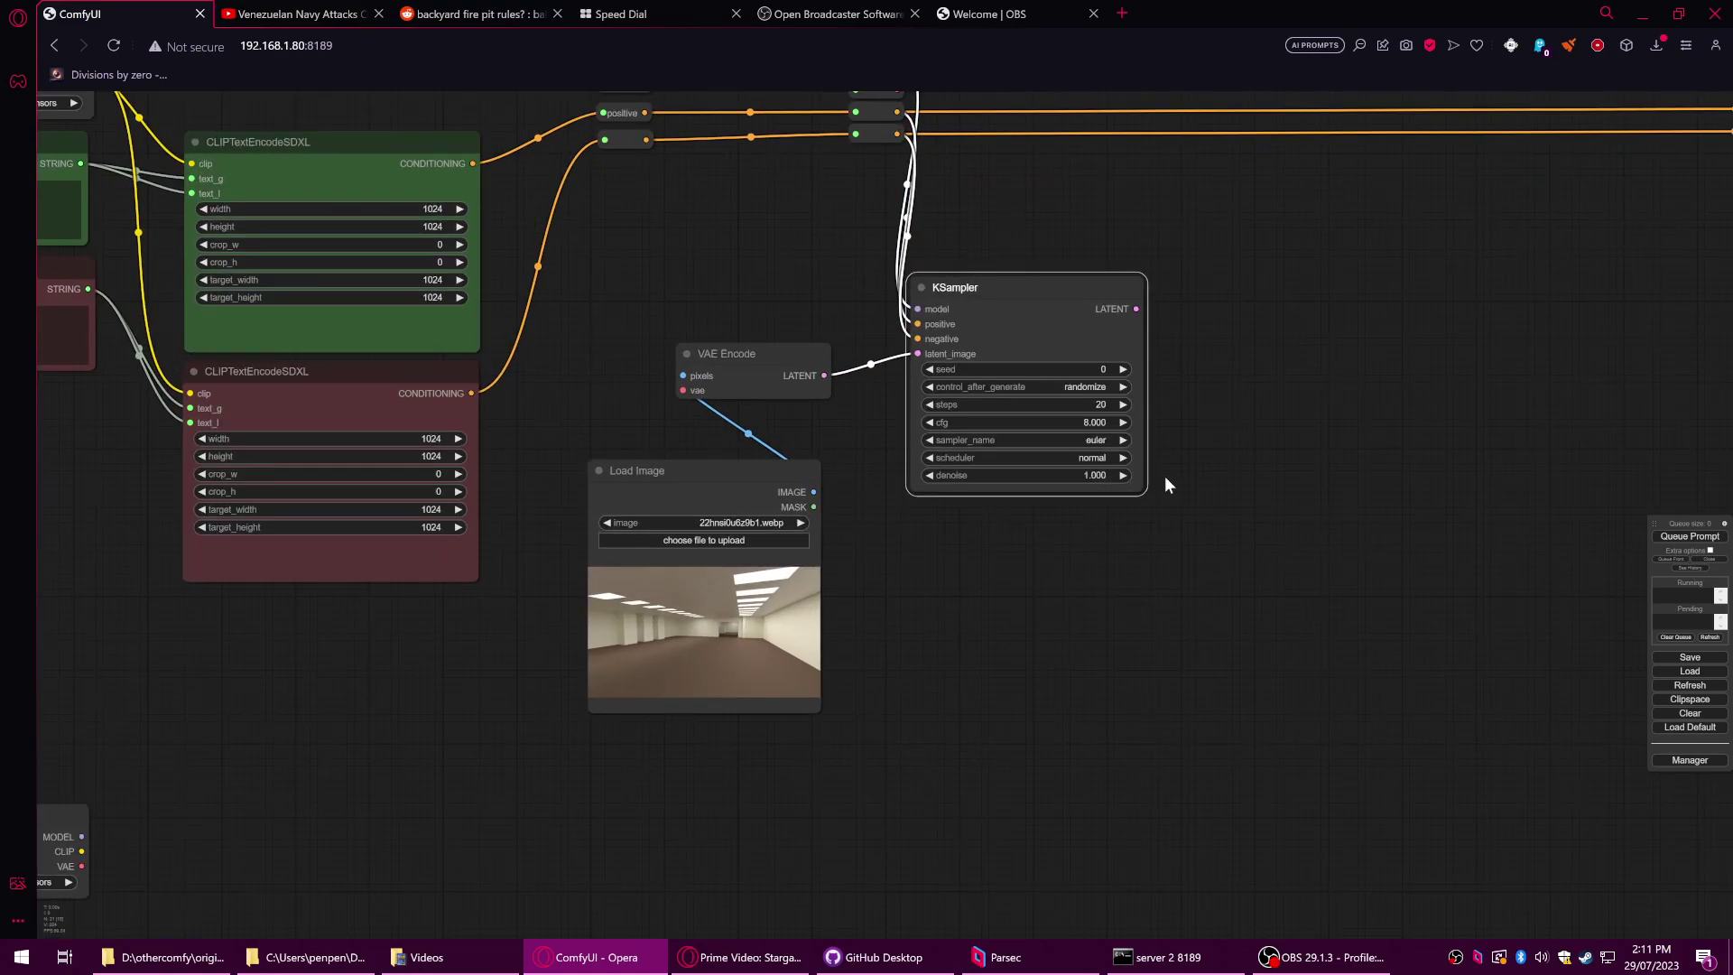
left_click(726, 475)
right_click(717, 474)
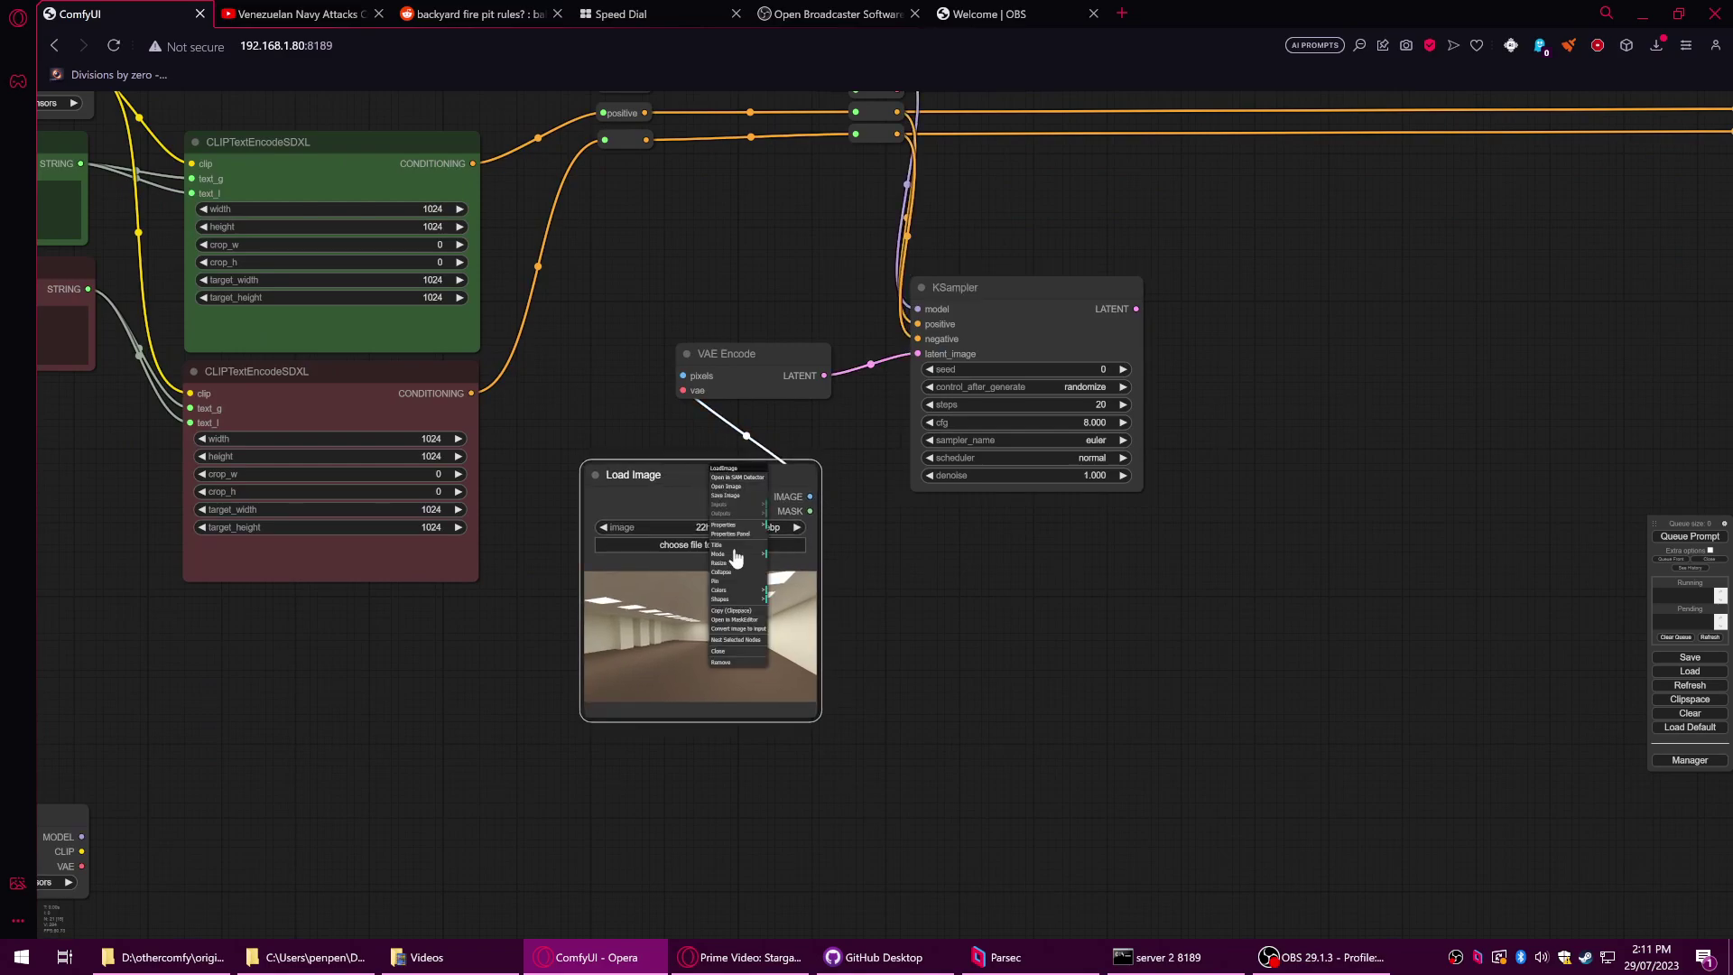
left_click(732, 664)
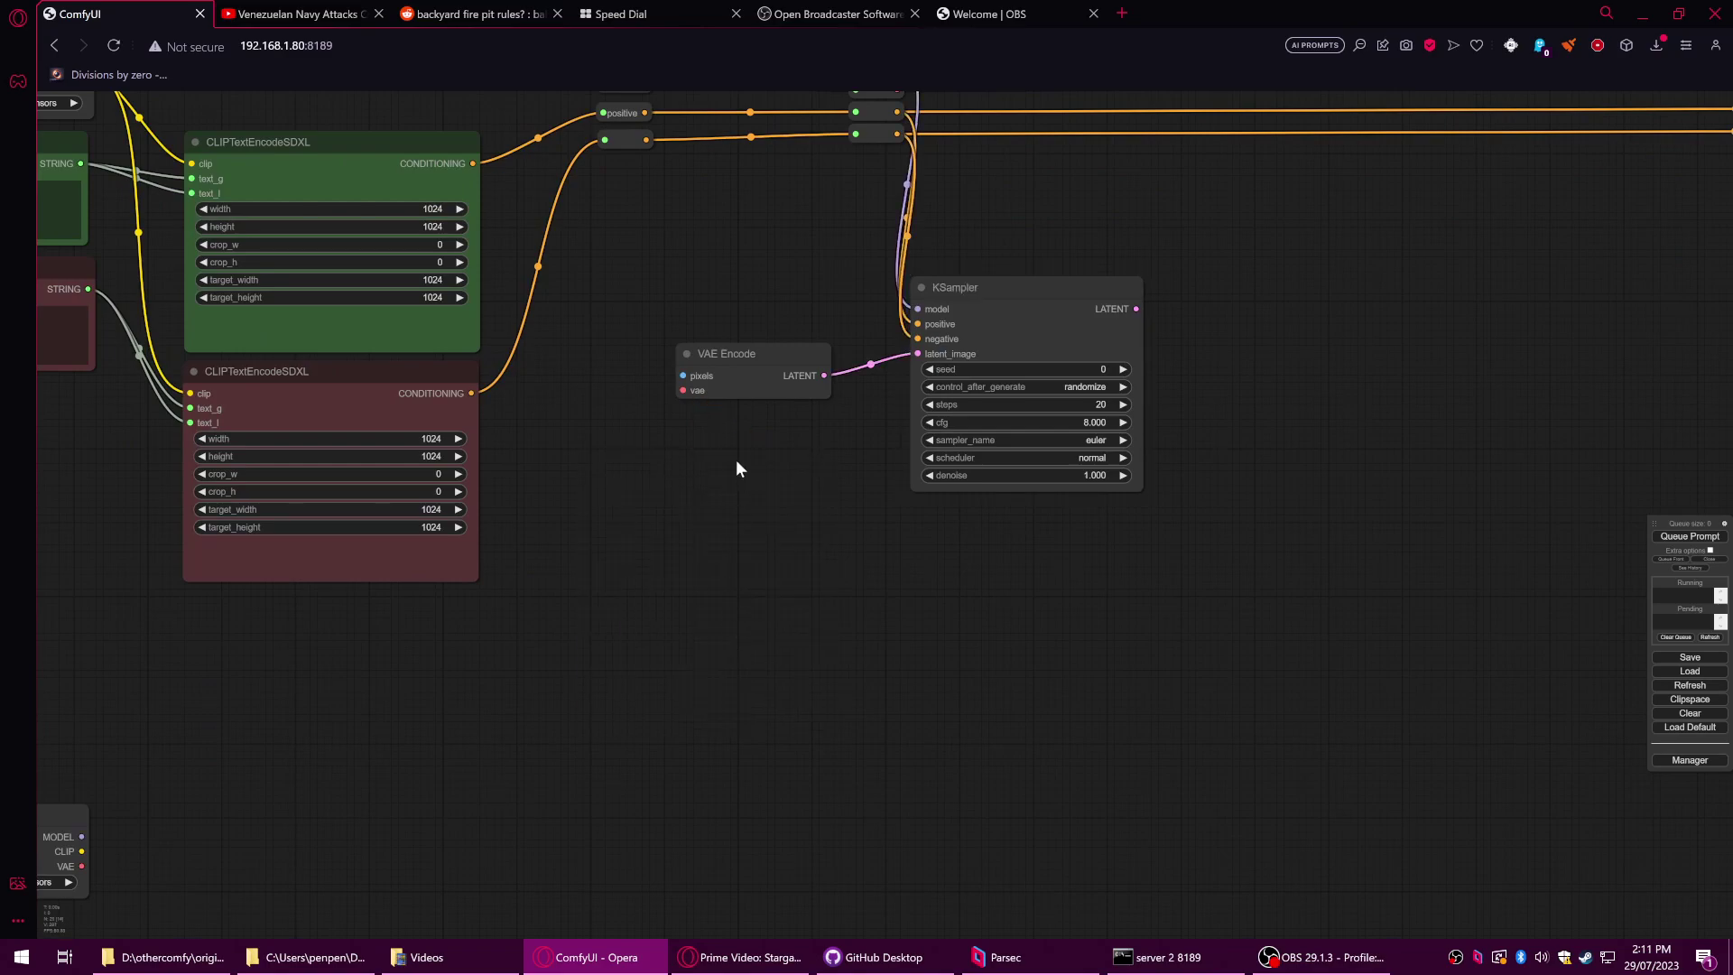
- Delete VAE Encode and add an Empty Latent Image feeding KSampler's latent_image, placed to the left
right_click(750, 354)
left_click(762, 498)
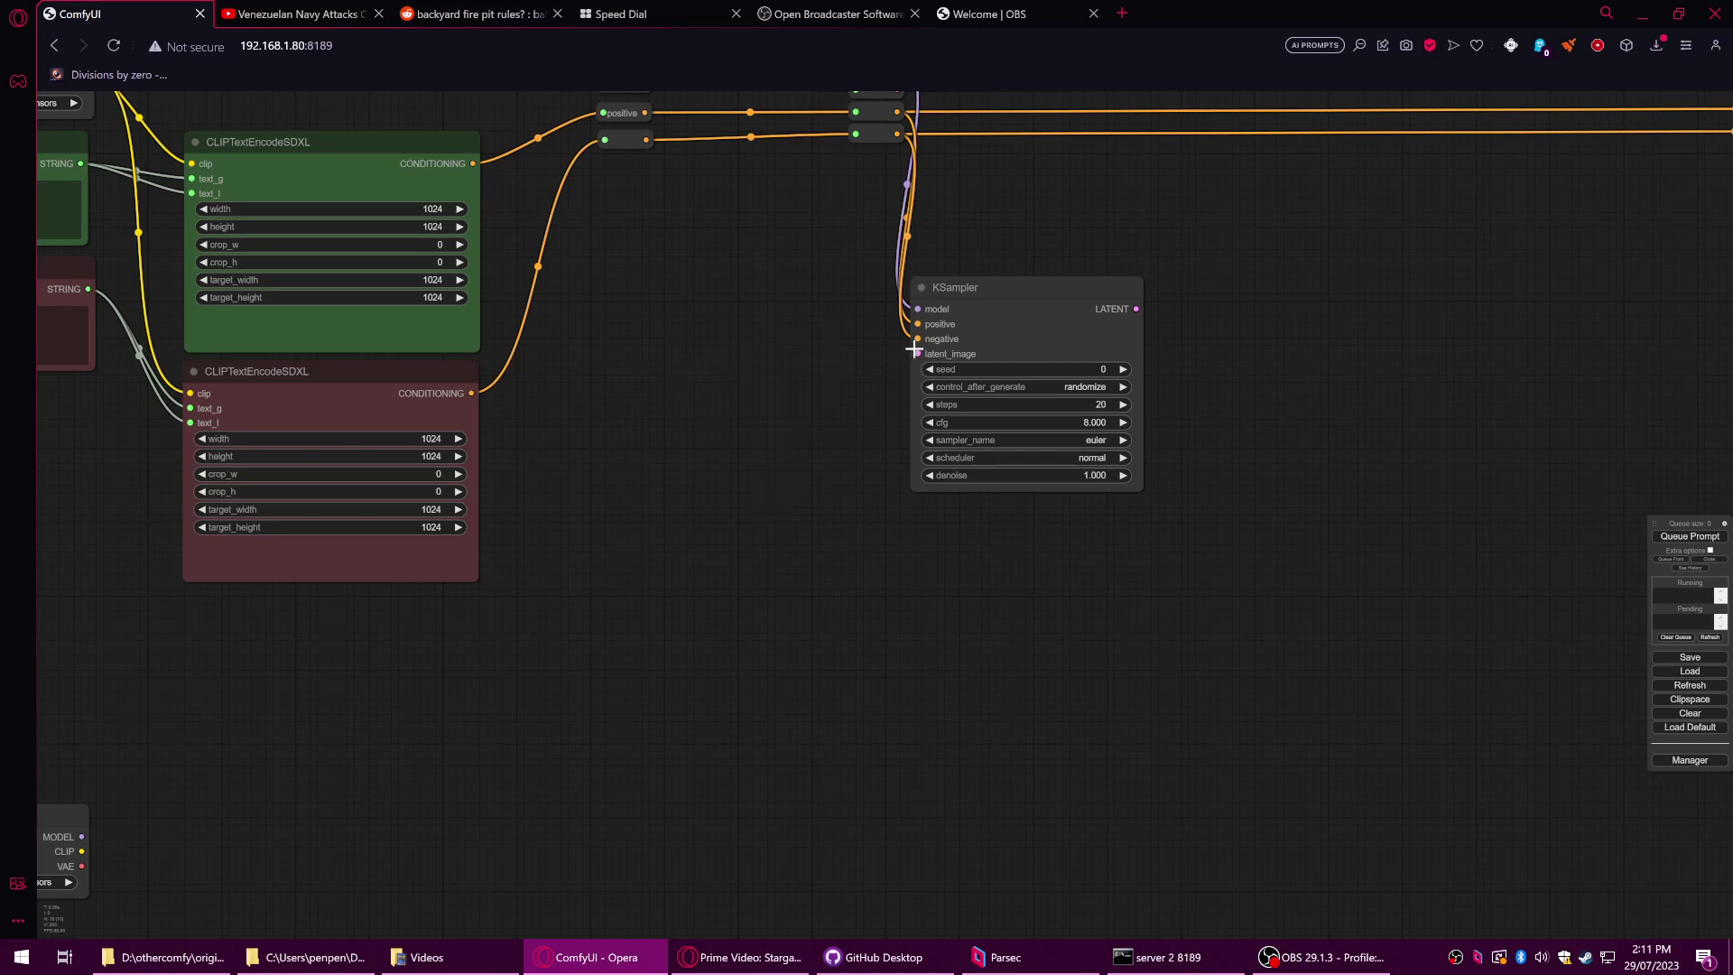
left_click_drag(914, 348, 523, 605)
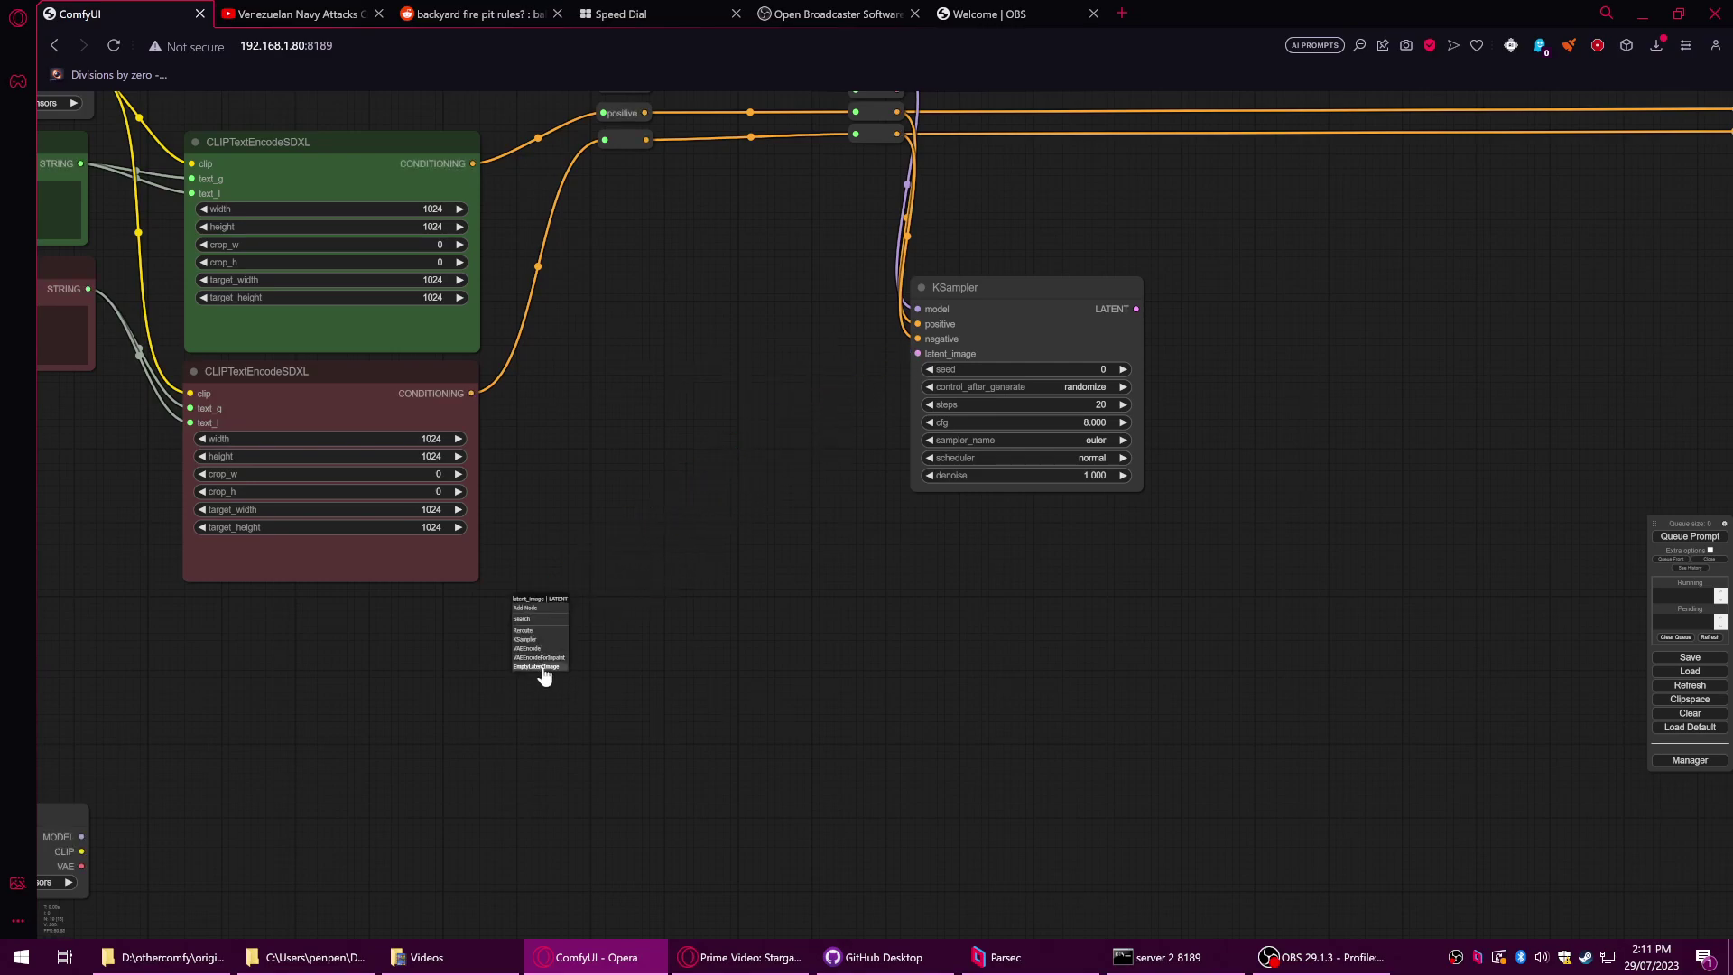
left_click(544, 666)
left_click_drag(640, 593, 379, 603)
left_click_drag(508, 679, 882, 635)
scroll(821, 600, "up", 5)
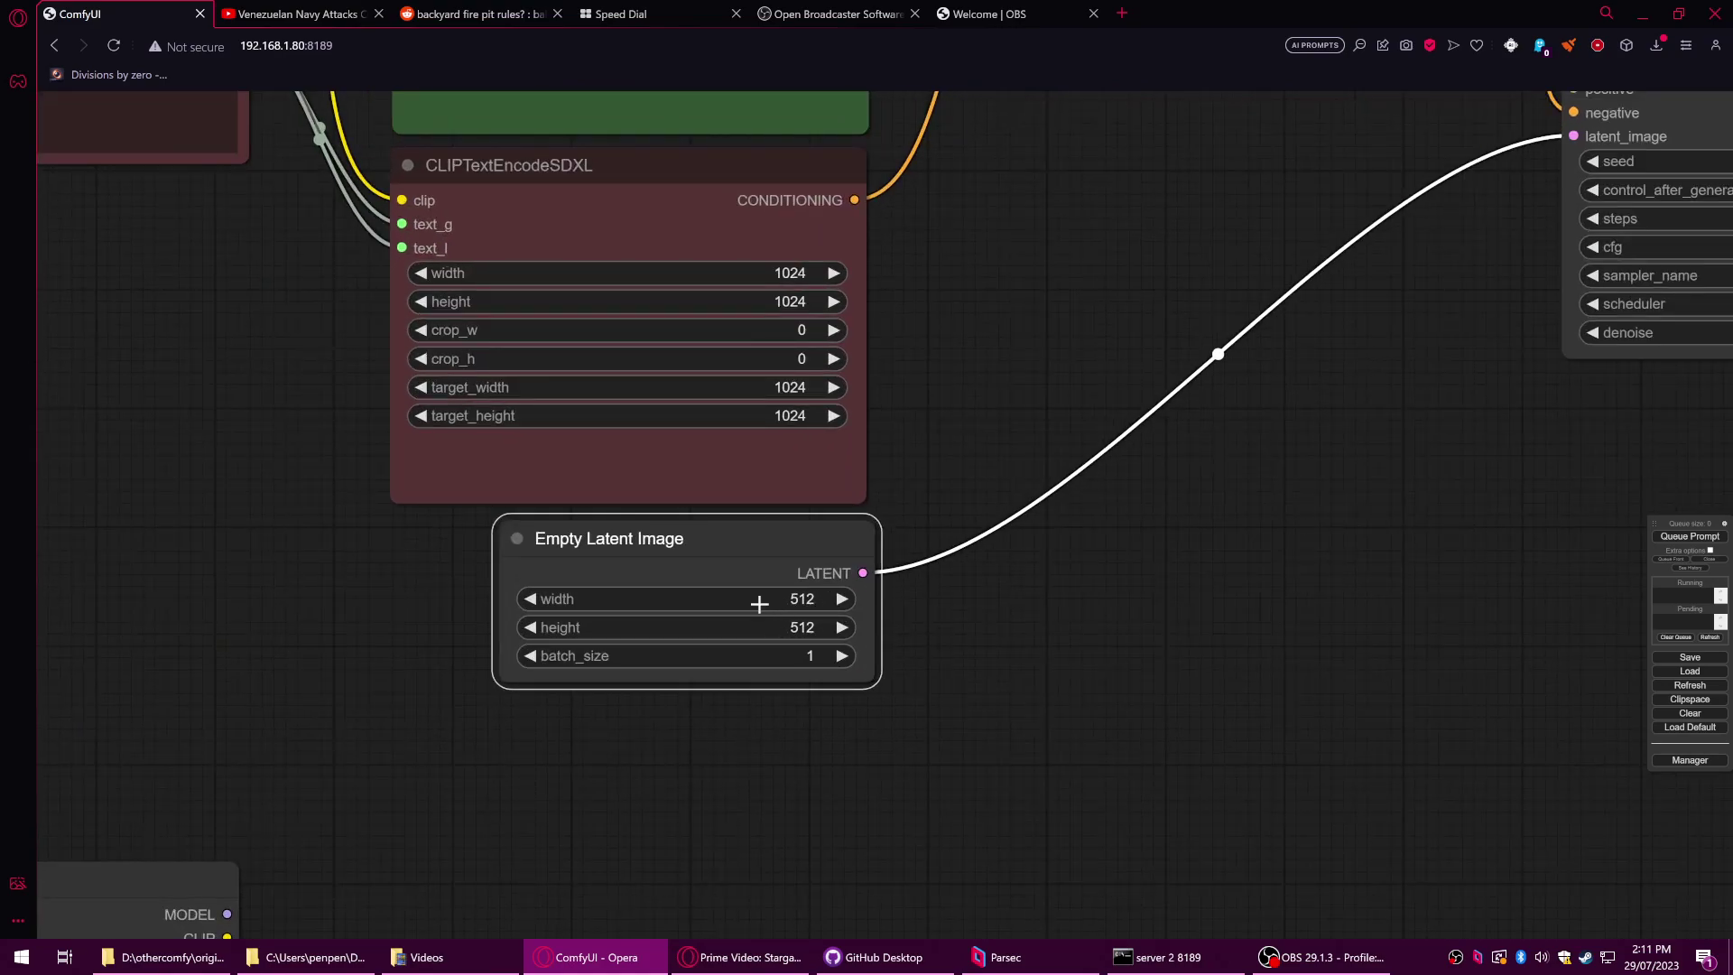
scroll(765, 599, "up", 1)
- Set the Empty Latent Image width and height to 1024
left_click(804, 599)
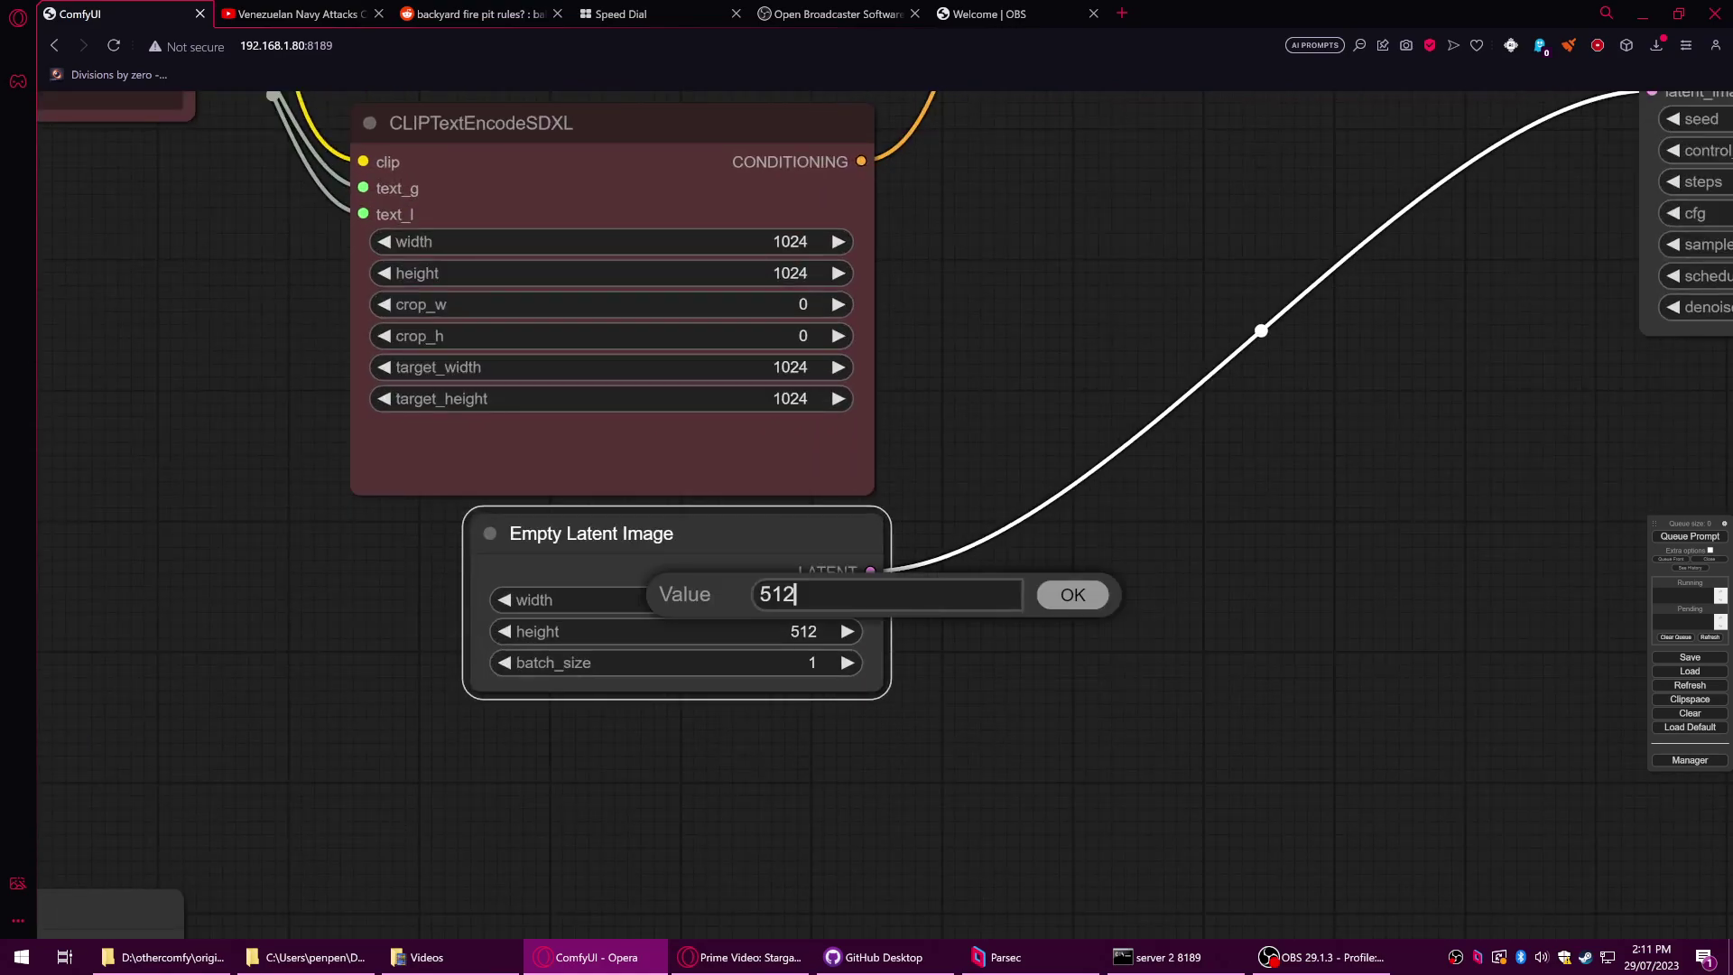
double_click(785, 595)
type("10424")
key("BackSpace")
type("4")
key("Return")
left_click(803, 629)
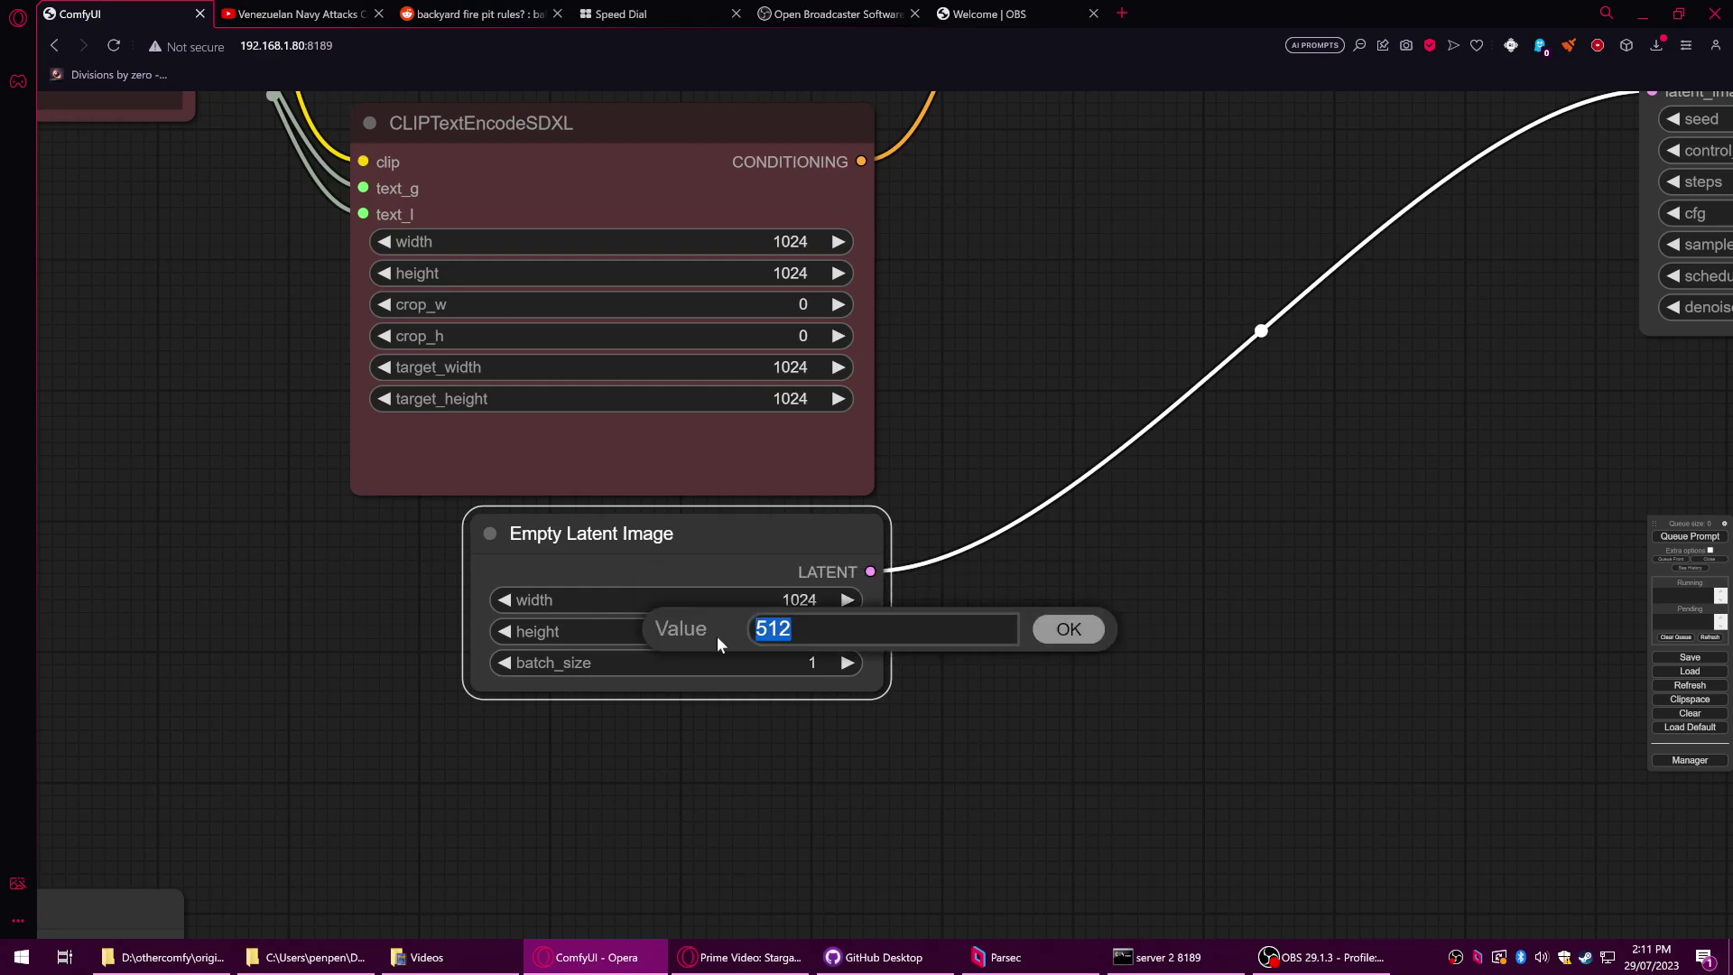
type("1024")
key("Return")
- Reposition Empty Latent Image and KSampler, then drag a new link from KSampler's LATENT output
scroll(938, 627, "down", 6)
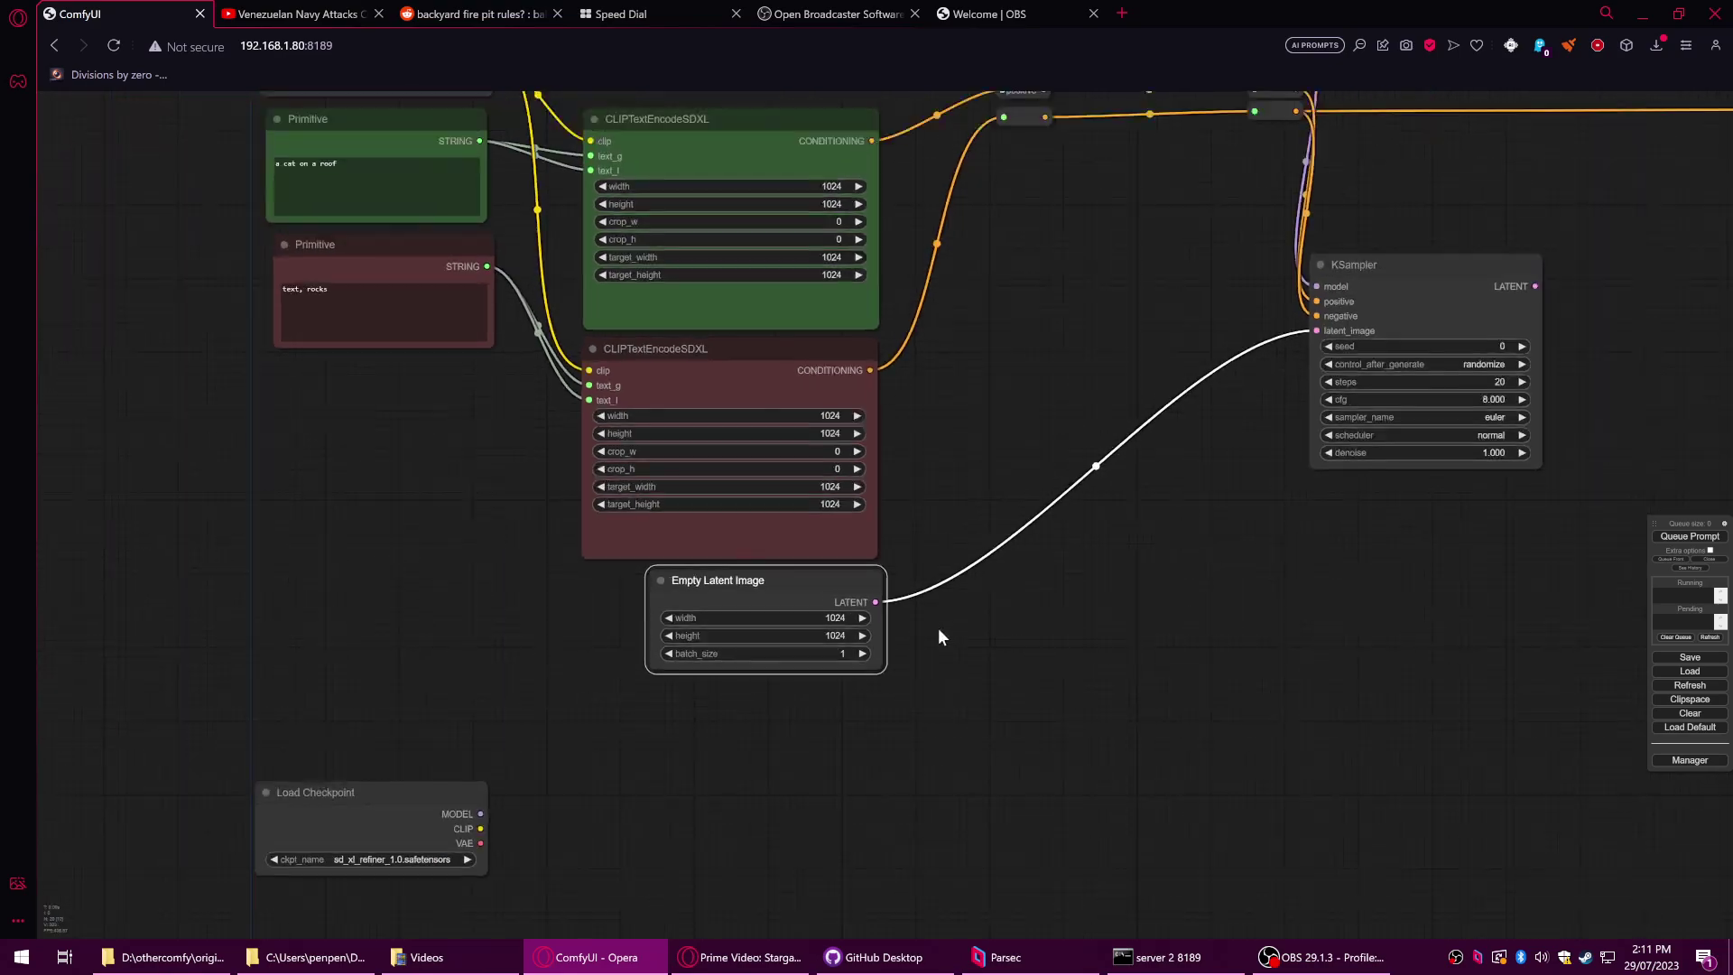
scroll(962, 599, "down", 3)
mouse_move(899, 580)
left_mouse_down()
mouse_move(882, 603)
mouse_move(889, 584)
left_mouse_up()
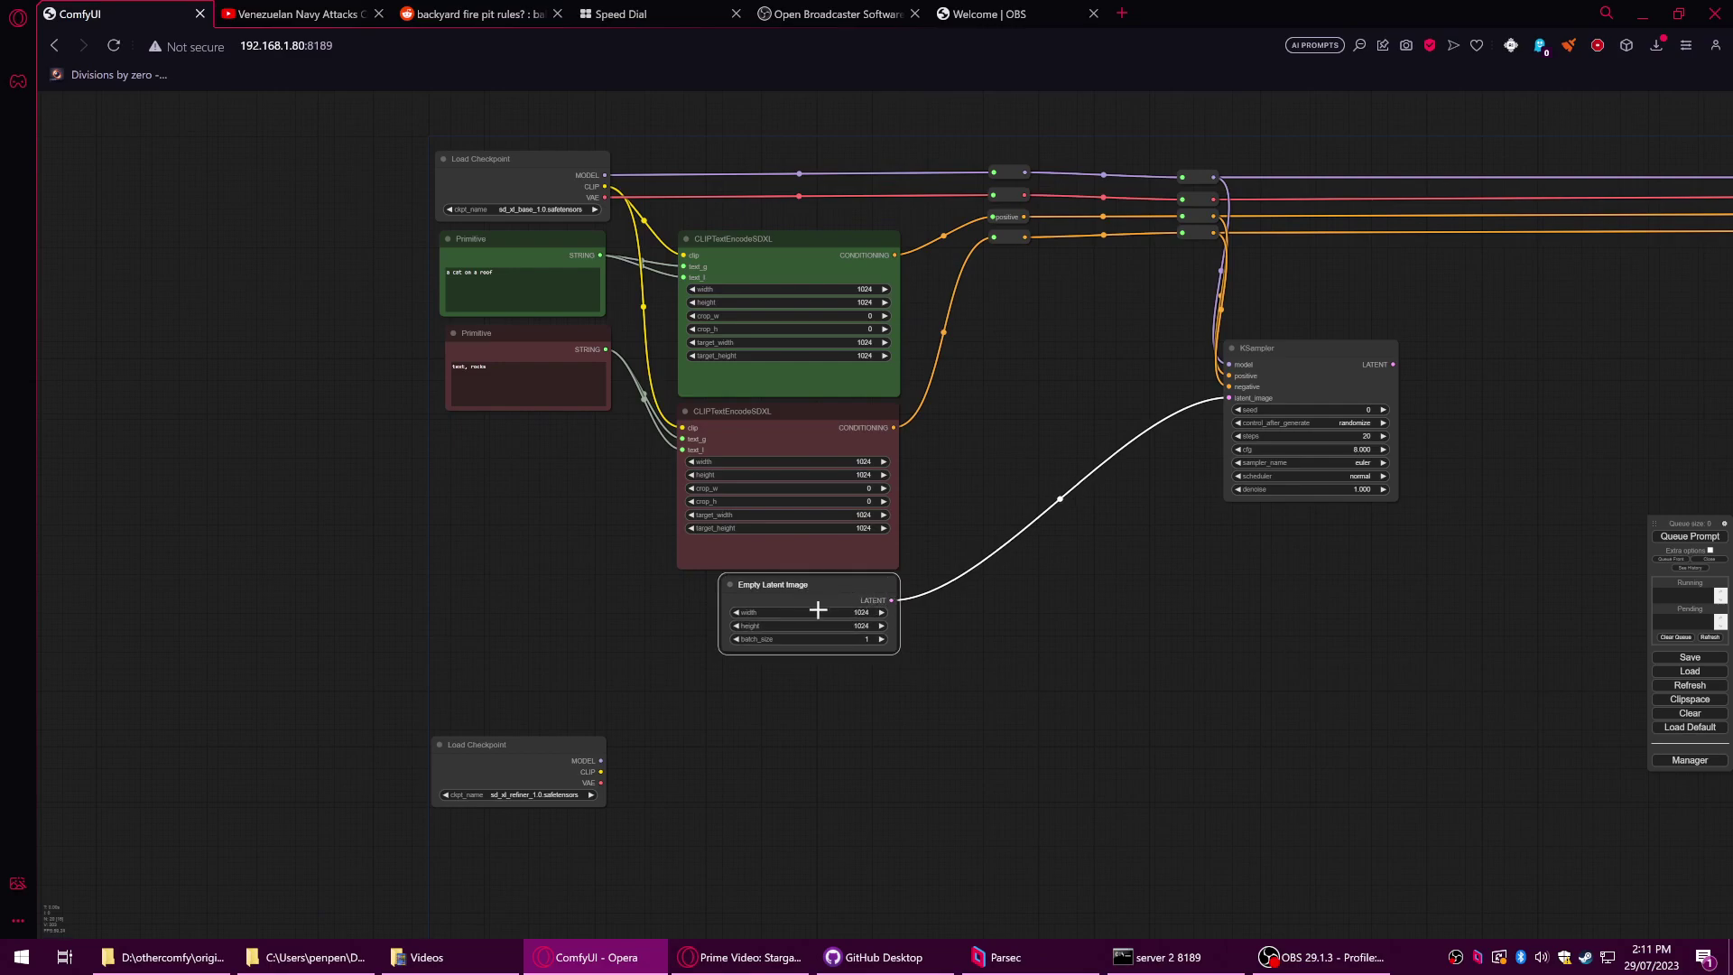
scroll(818, 611, "up", 8)
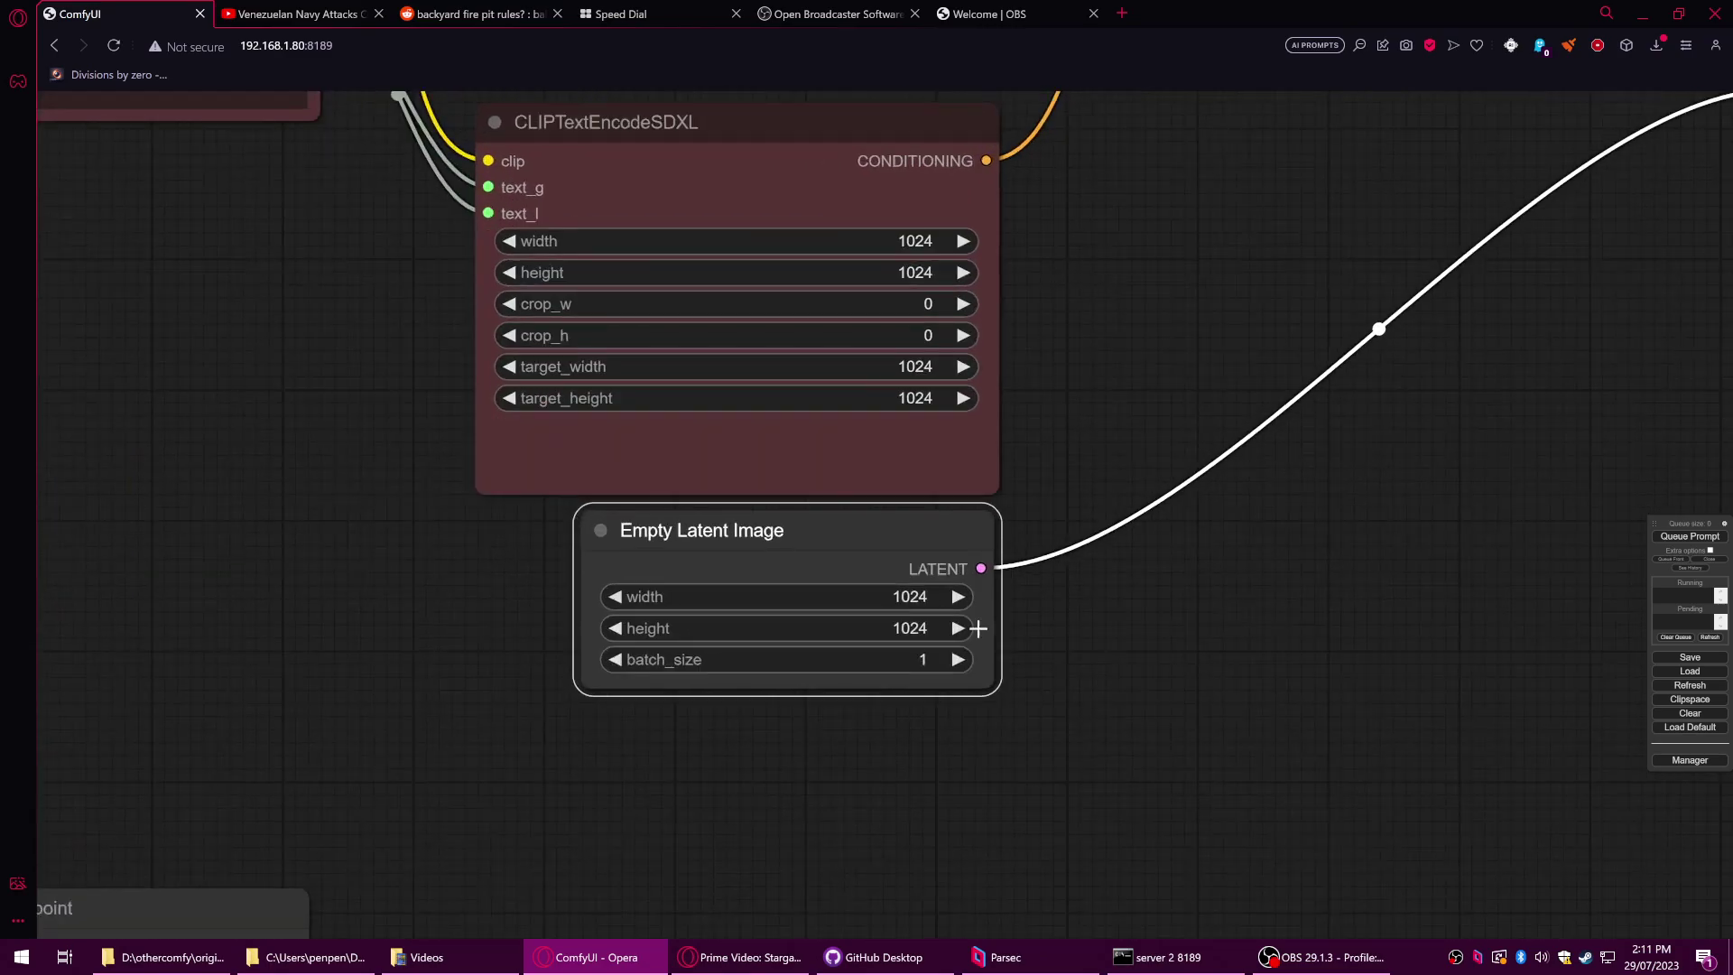
scroll(936, 599, "down", 1)
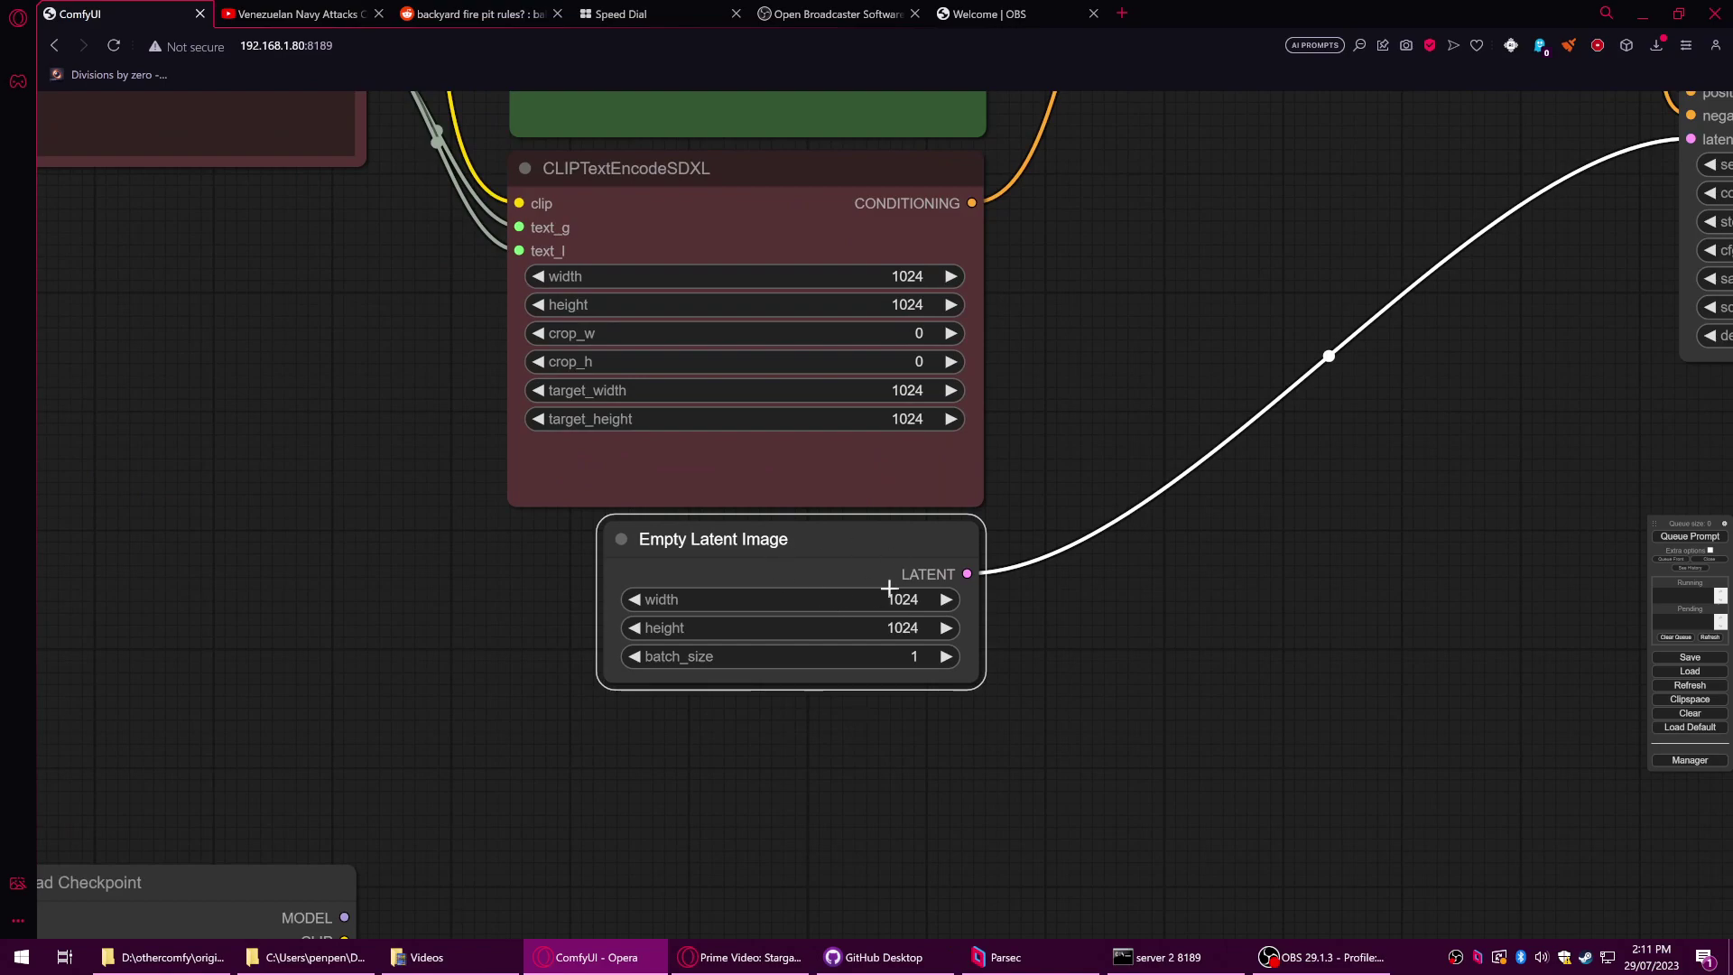
scroll(1032, 562, "down", 3)
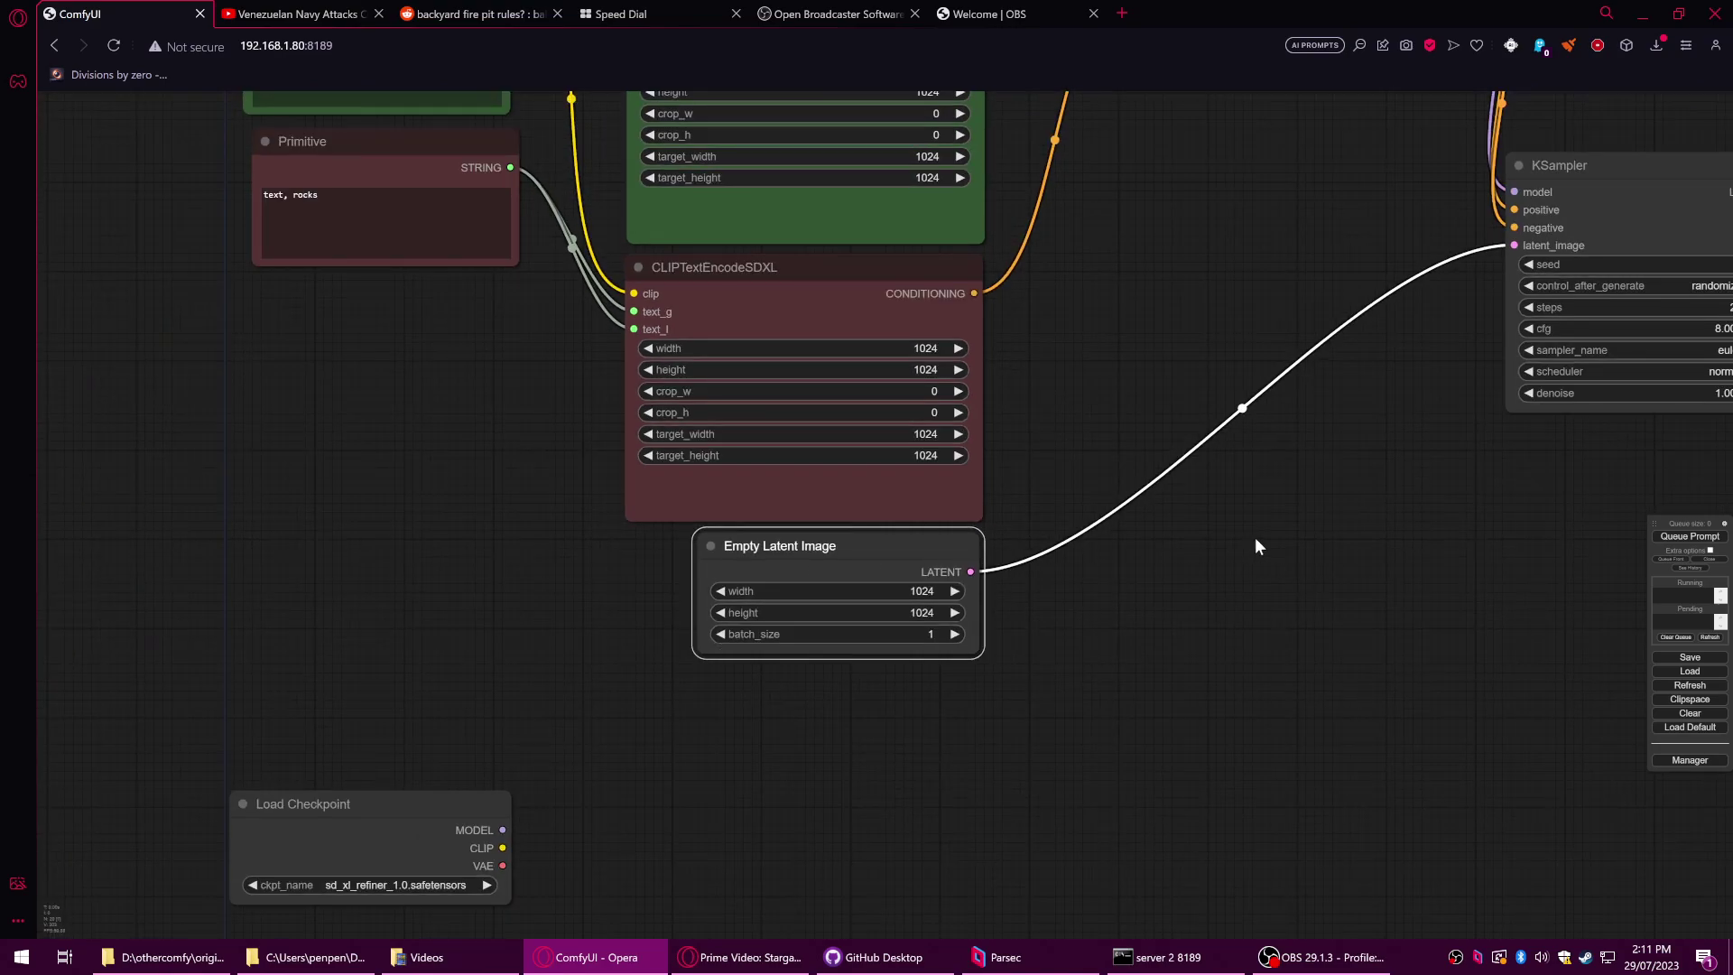
left_click_drag(1258, 536, 795, 610)
scroll(917, 523, "down", 3)
left_click_drag(917, 523, 767, 651)
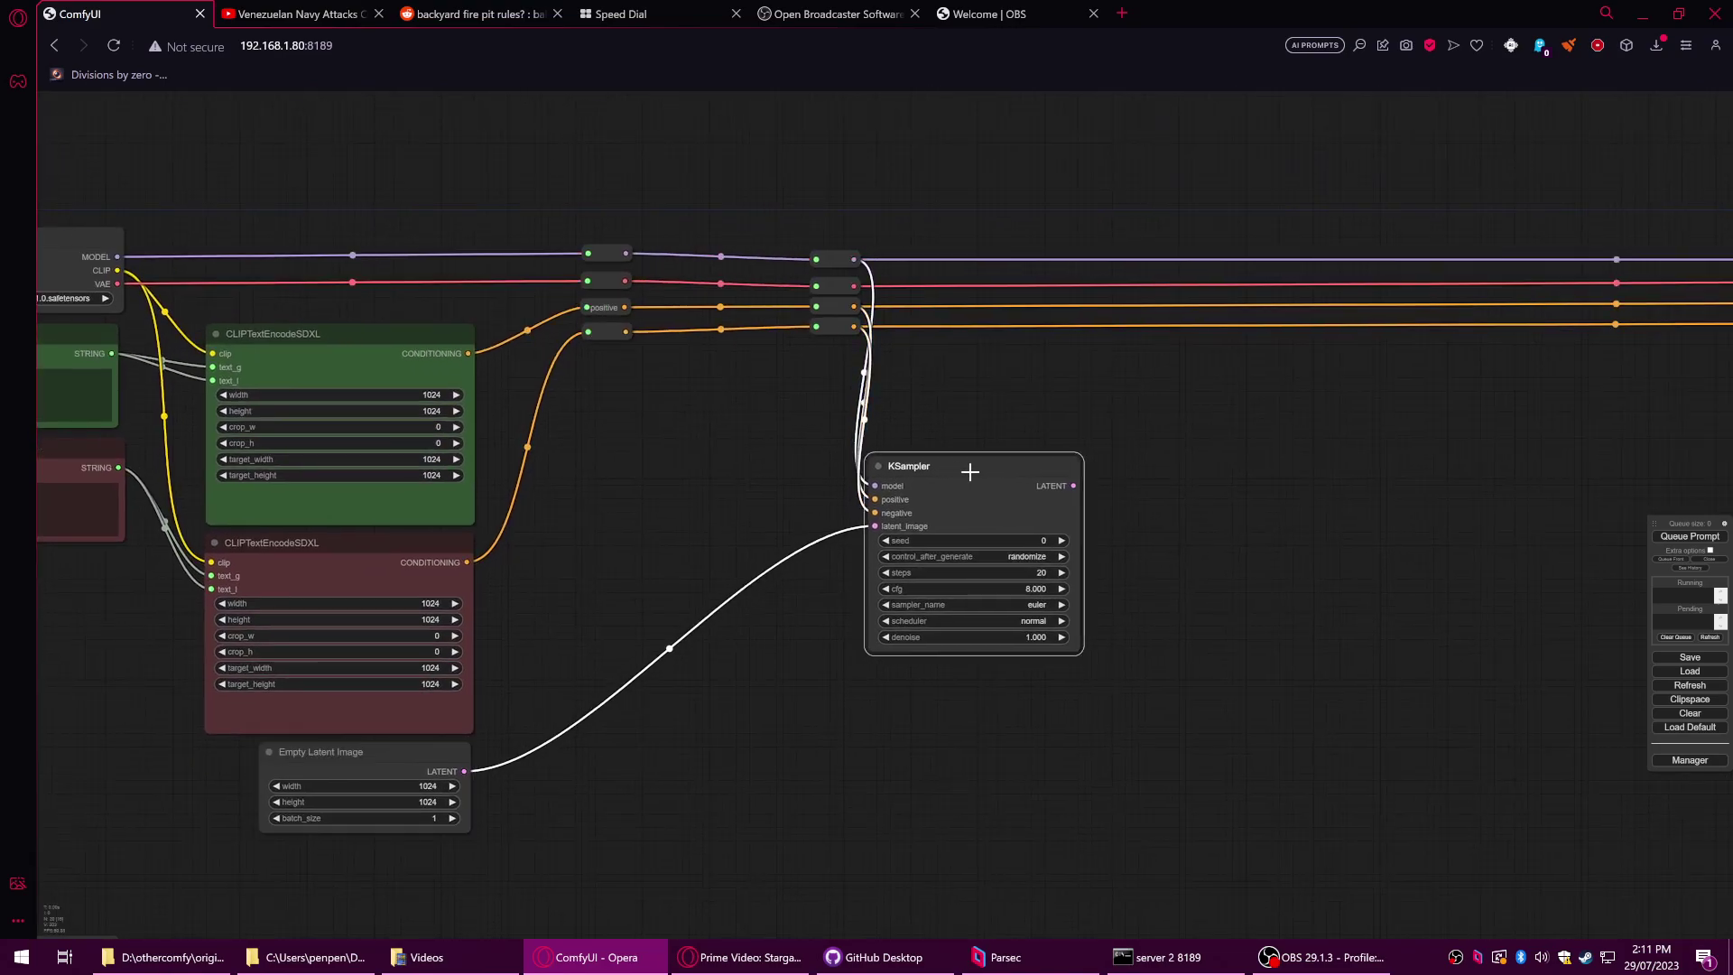
left_click_drag(979, 468, 965, 404)
scroll(963, 522, "down", 3)
scroll(963, 522, "up", 3)
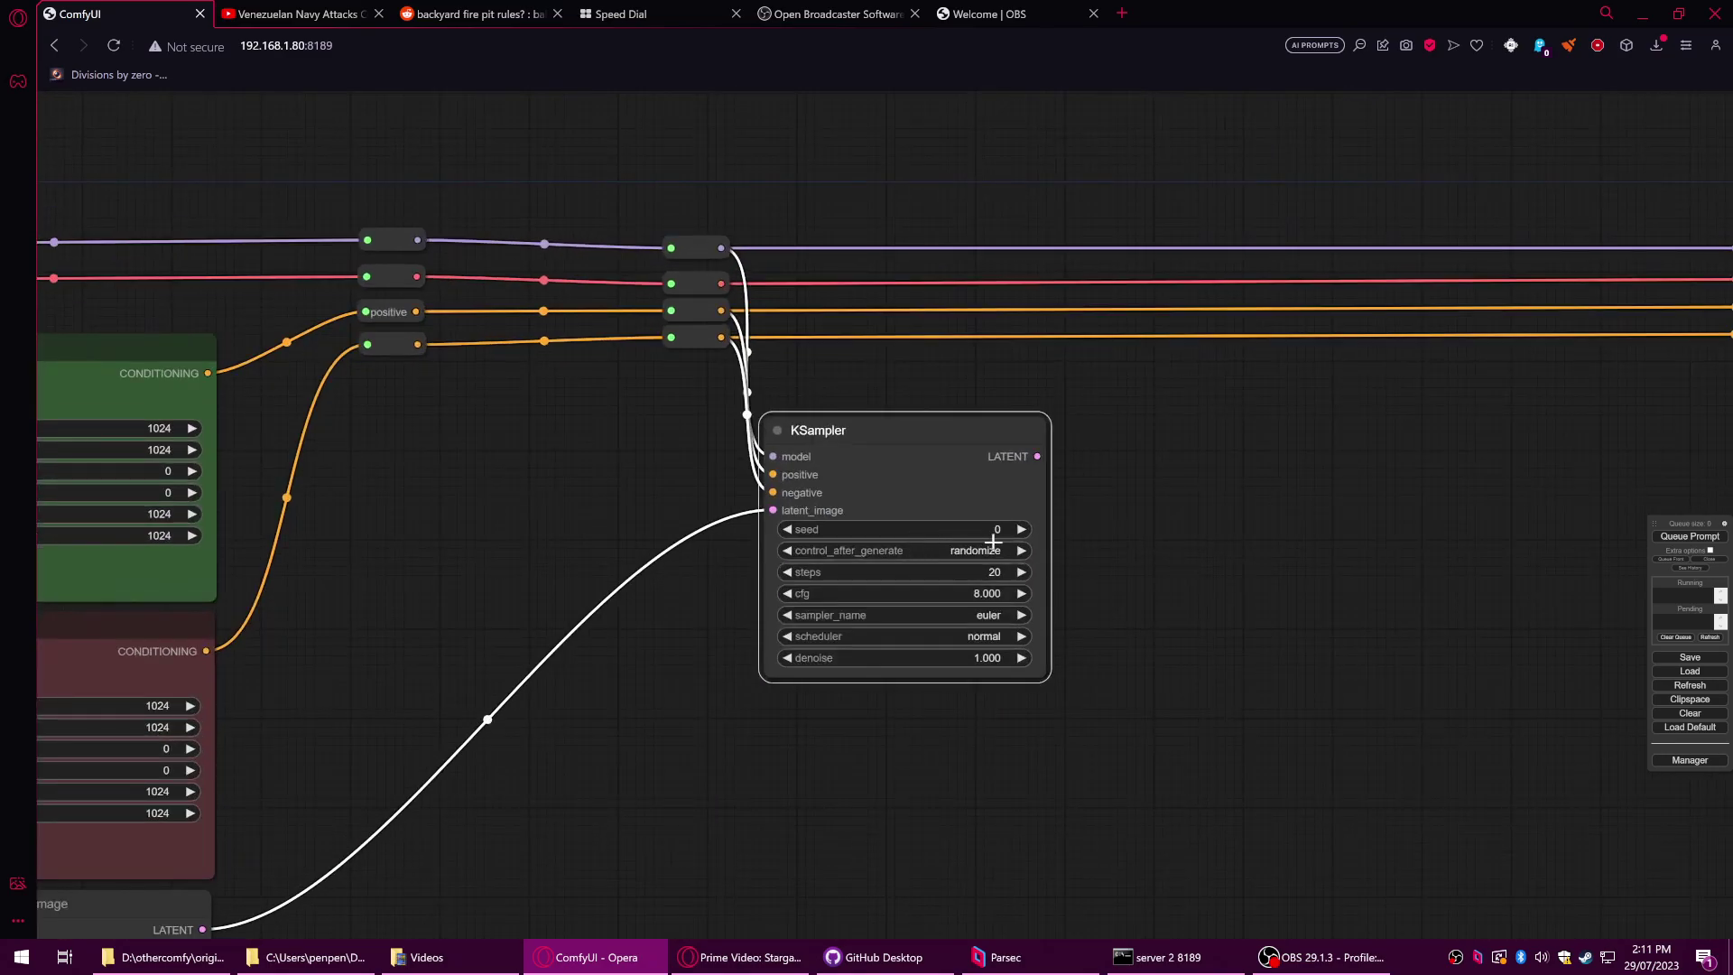
left_click_drag(1037, 456, 872, 359)
- Add a VAE Decode on KSampler's LATENT using the VAE reroute, followed by a Preview Image node
left_click(1083, 486)
scroll(1083, 484, "down", 2)
left_click_drag(1217, 502, 1193, 451)
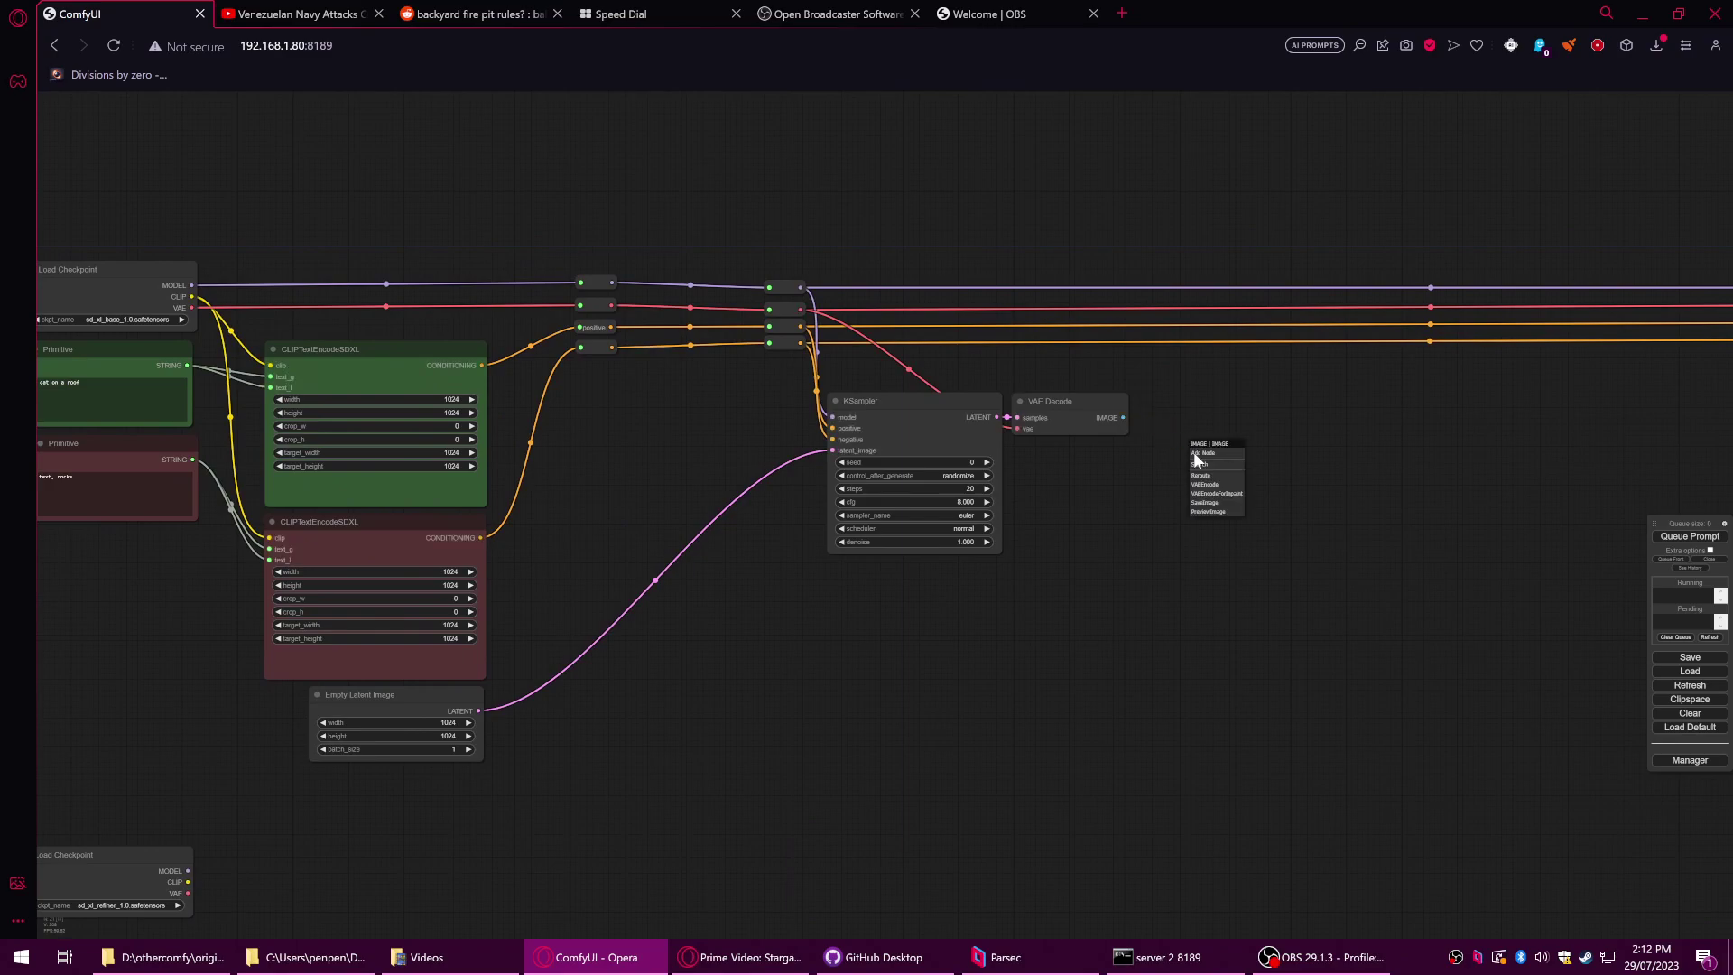
left_click(1229, 512)
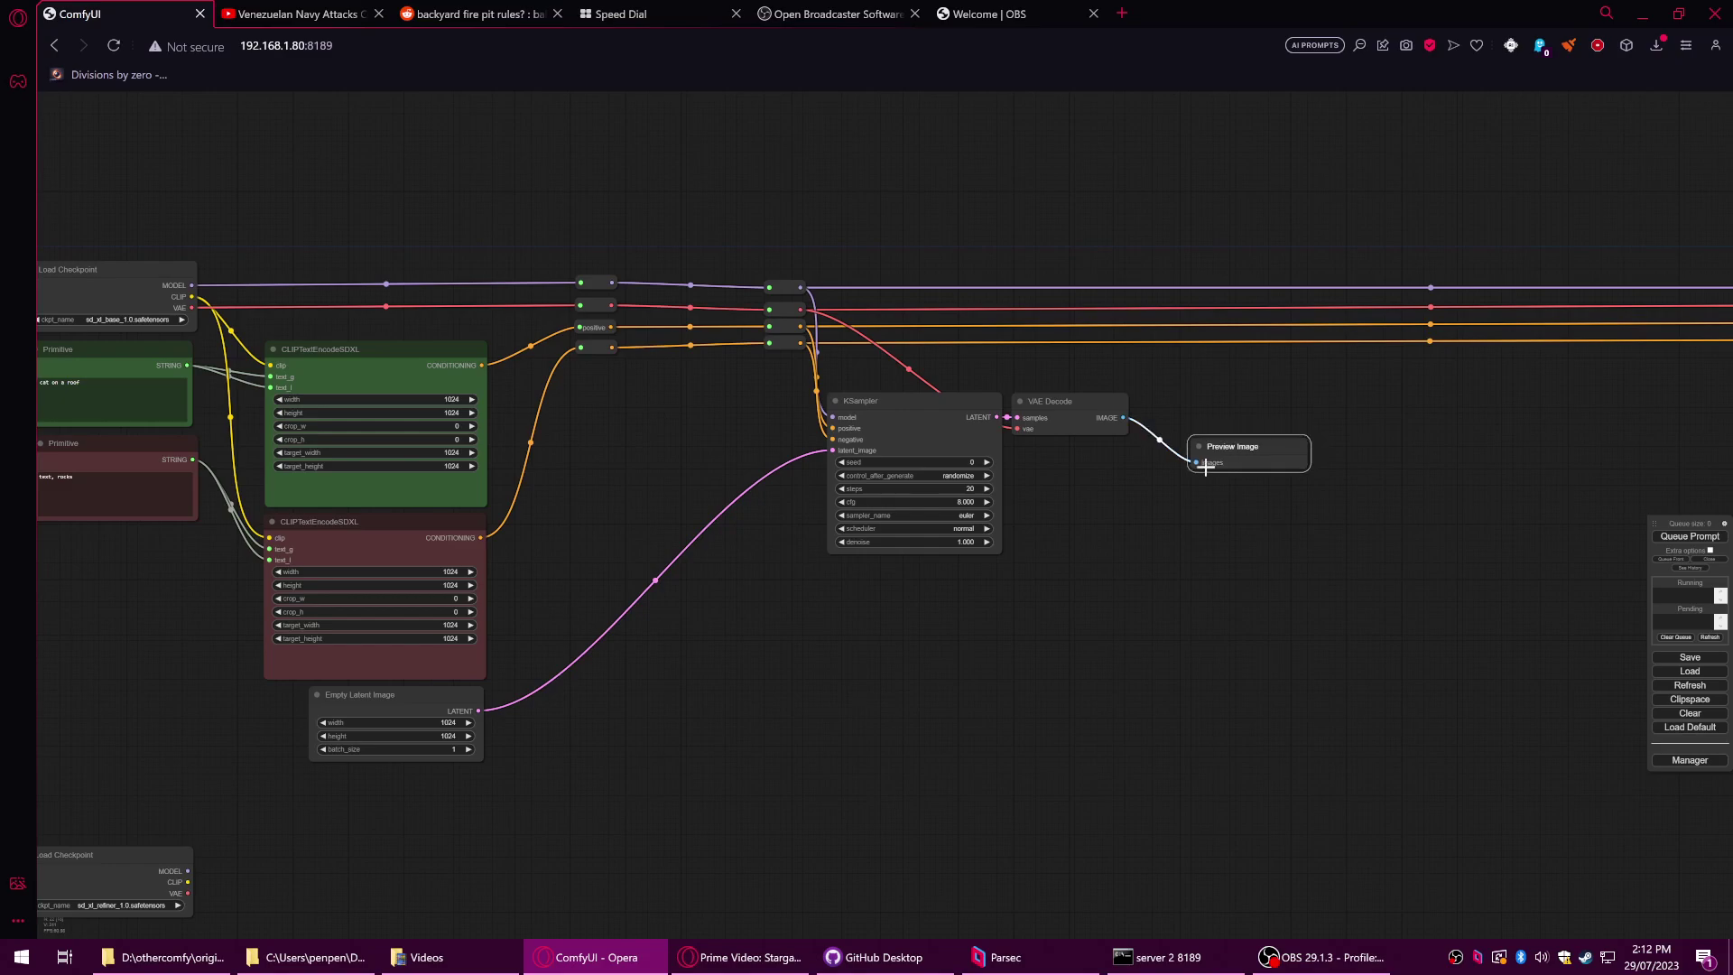
left_click_drag(1192, 465, 1249, 672)
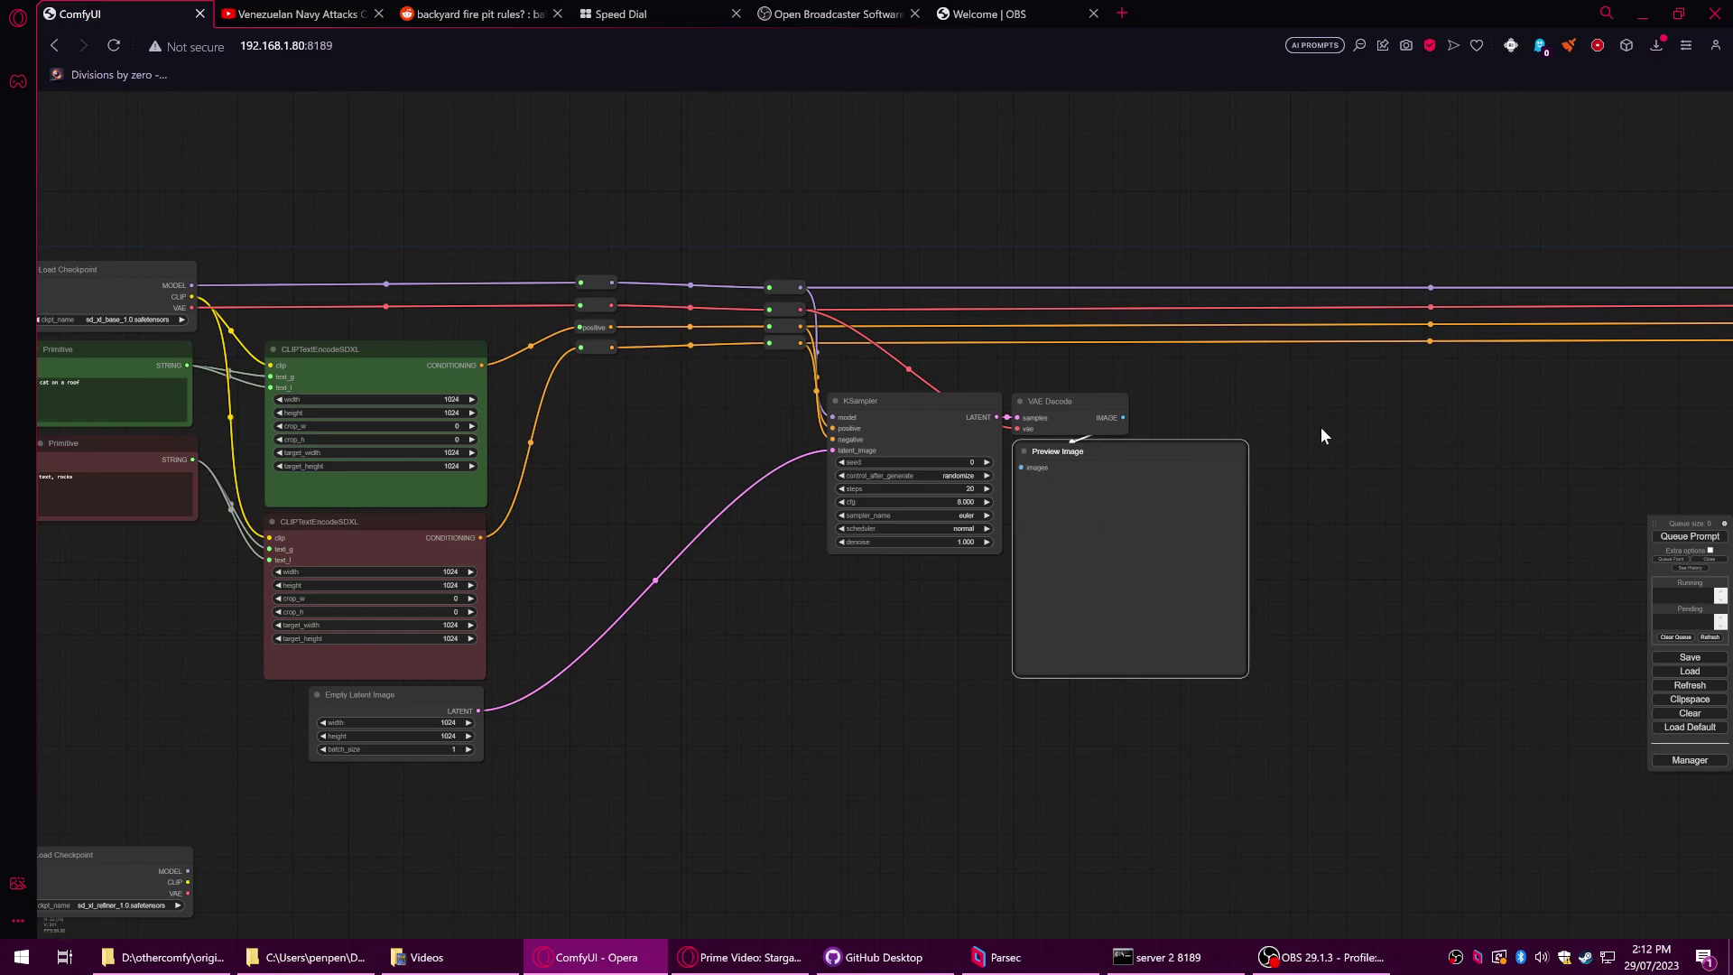
scroll(1327, 437, "up", 4)
scroll(1251, 482, "down", 1)
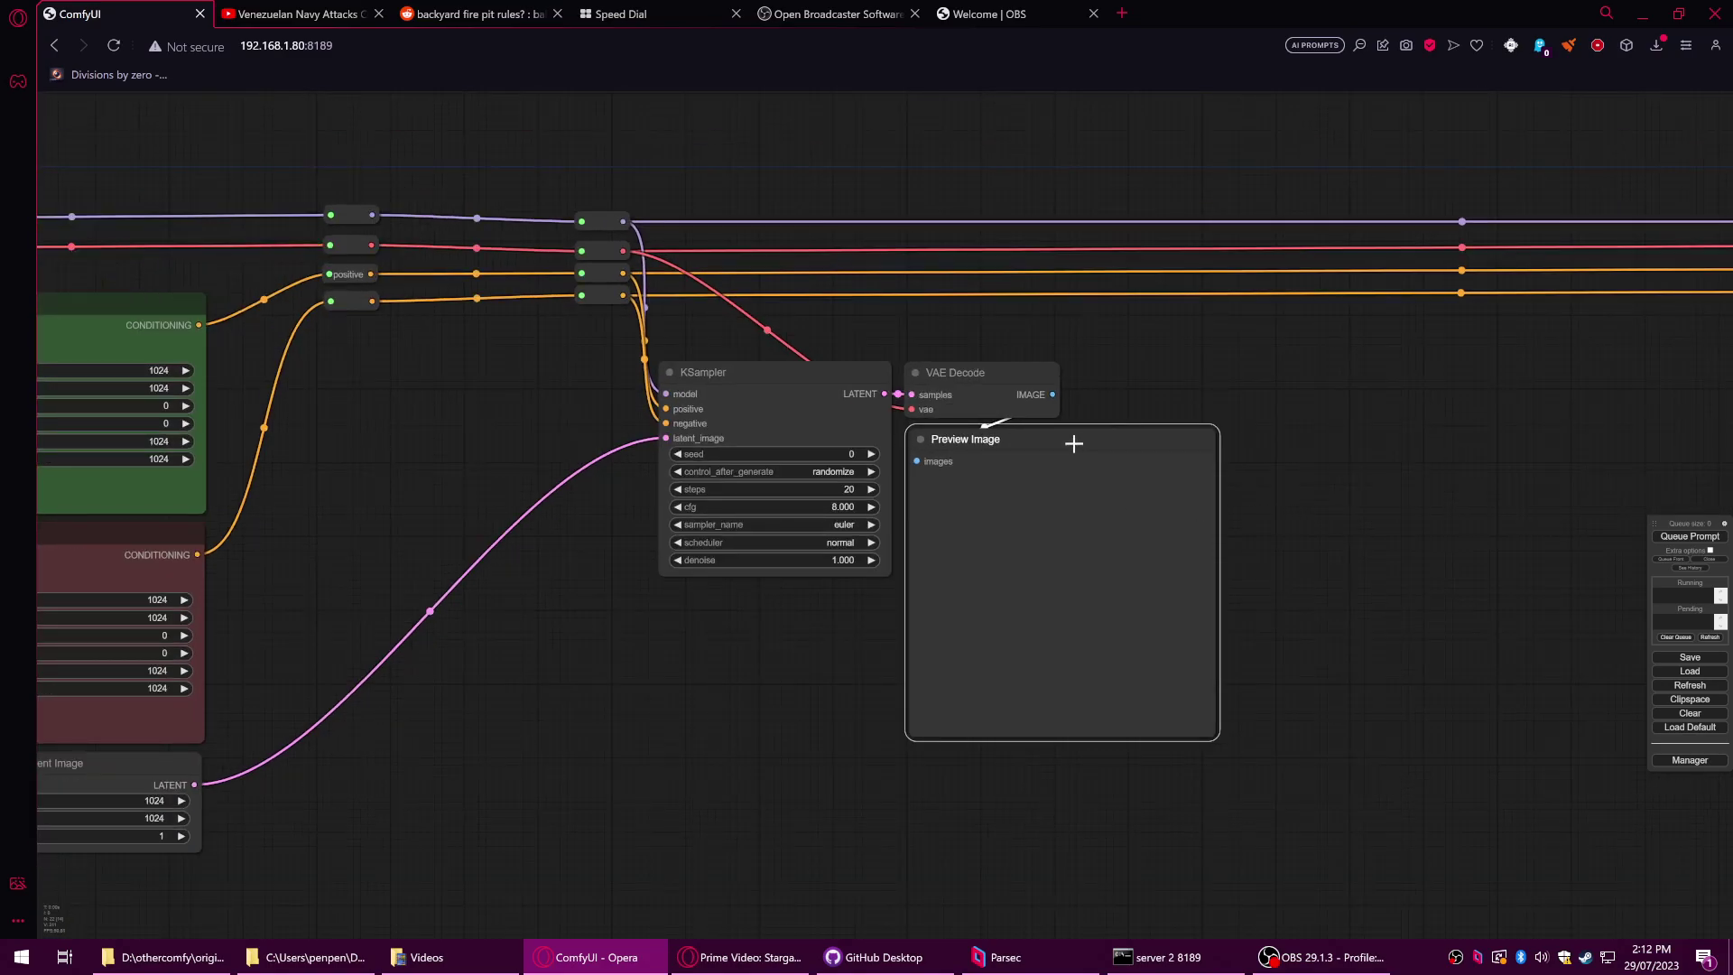
scroll(1564, 537, "down", 1)
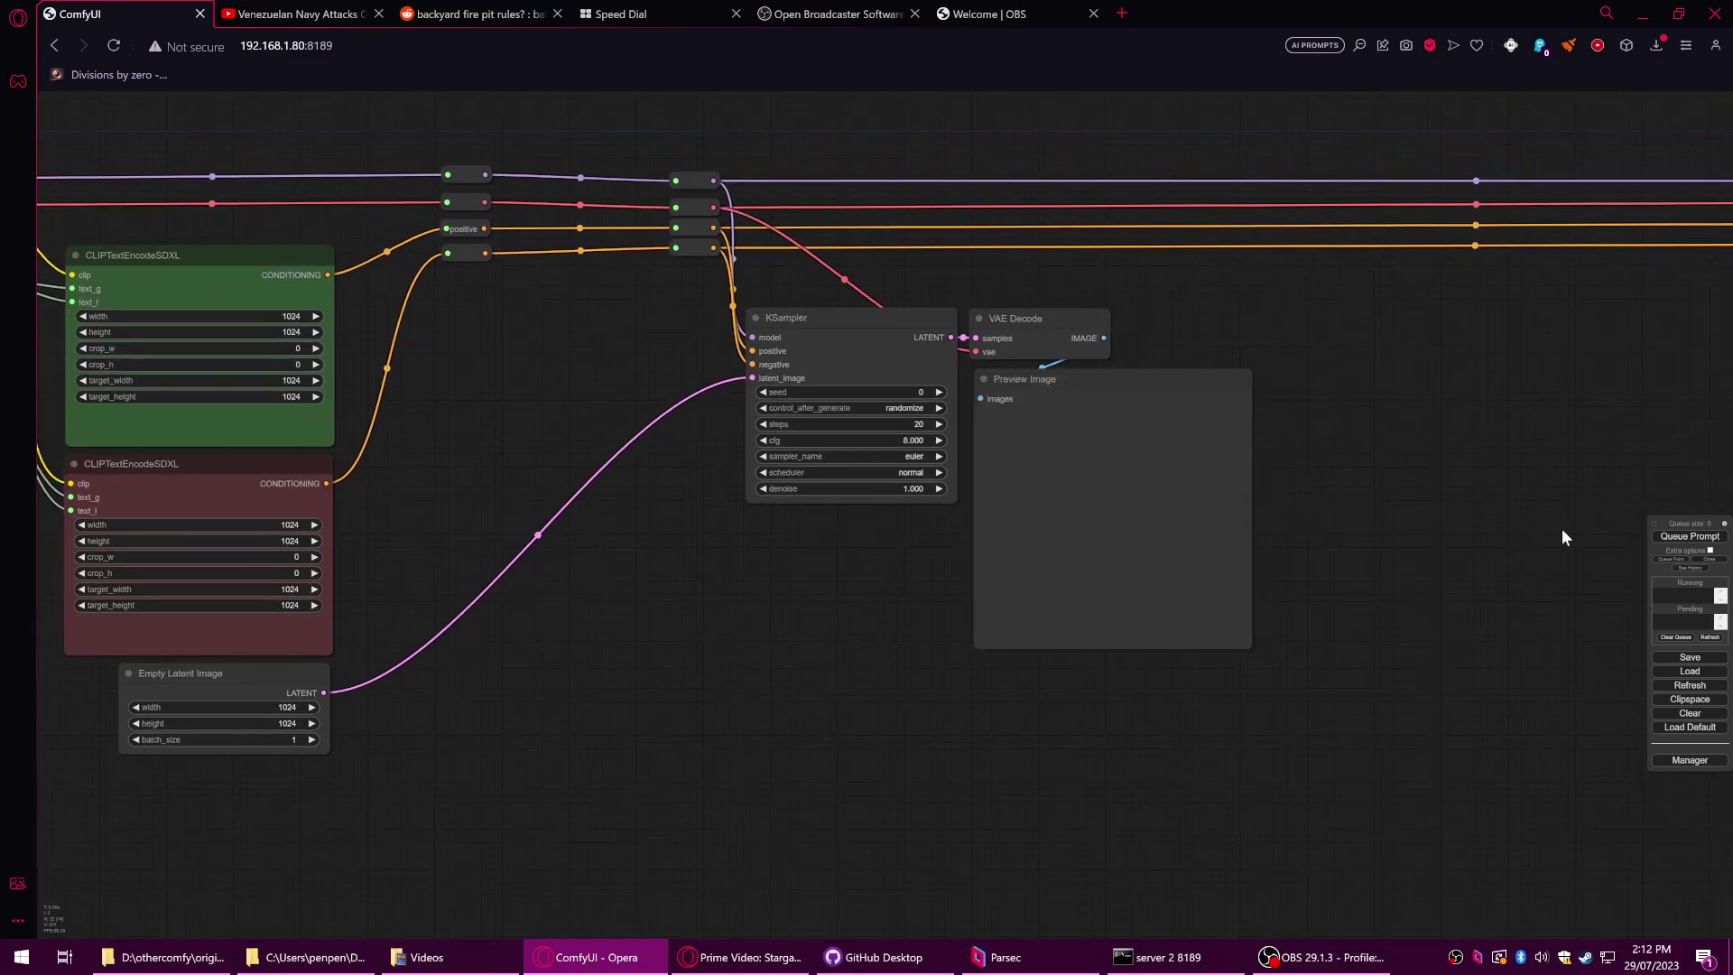
- Queue the prompt, check the loader and prompt nodes, and bring up the 'server 2 8189' console
left_click(1674, 541)
left_click_drag(935, 723, 1087, 717)
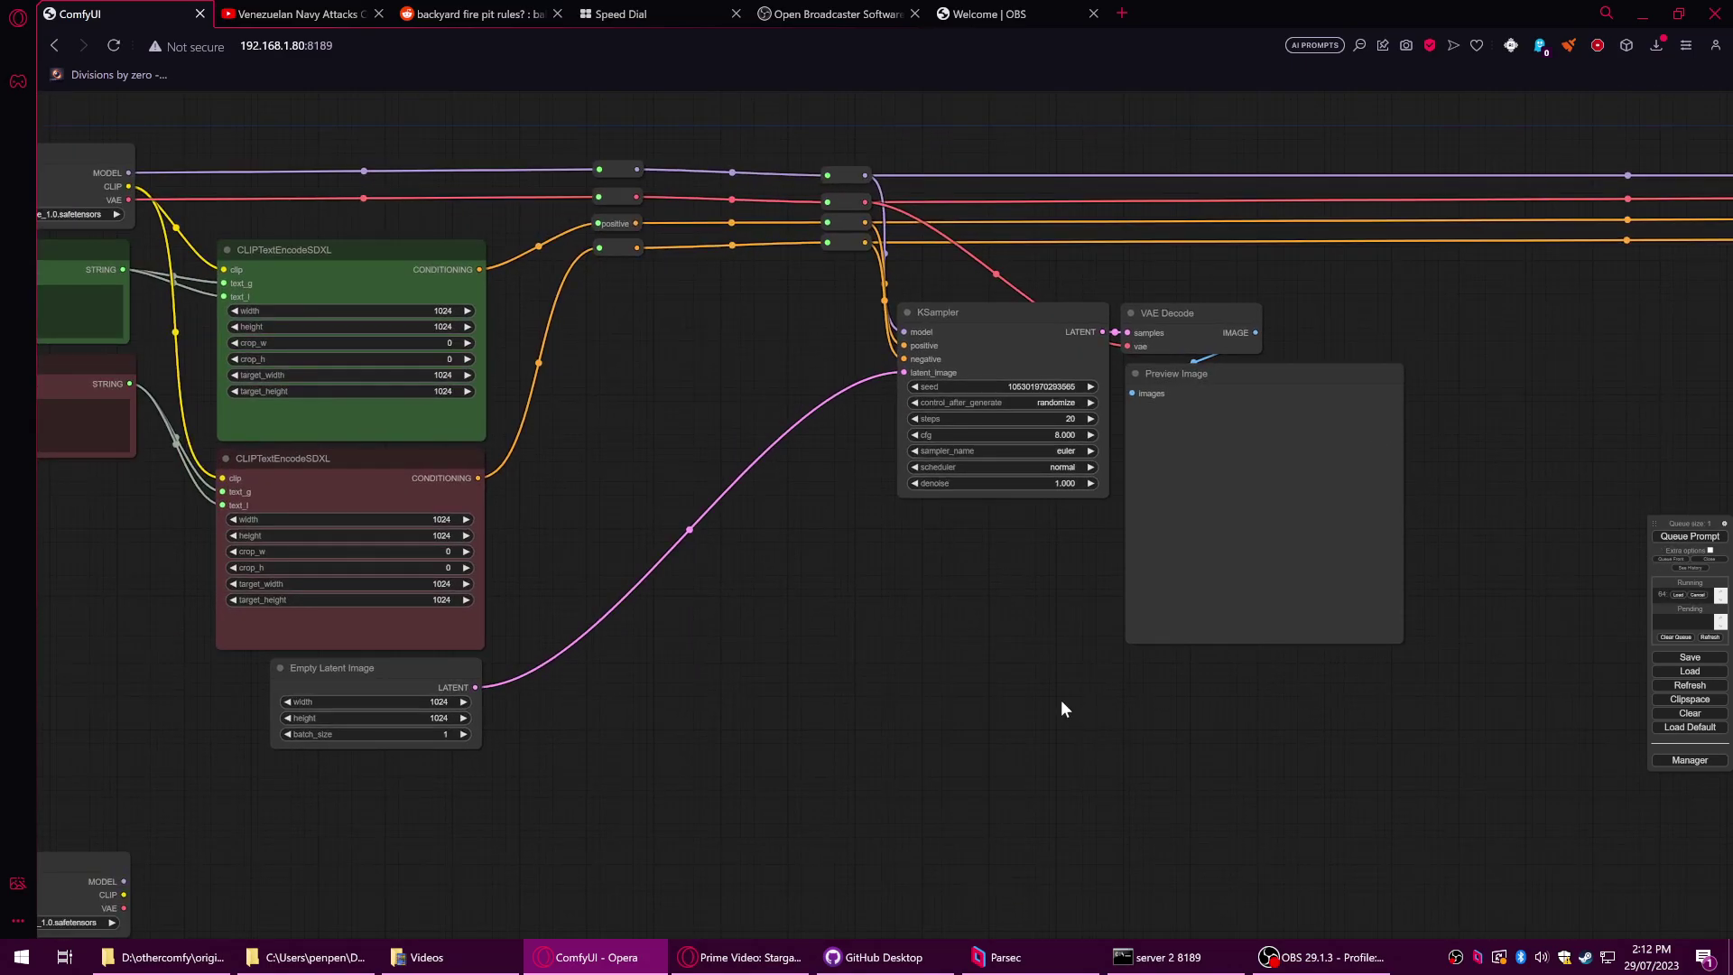
left_click_drag(936, 669, 1141, 667)
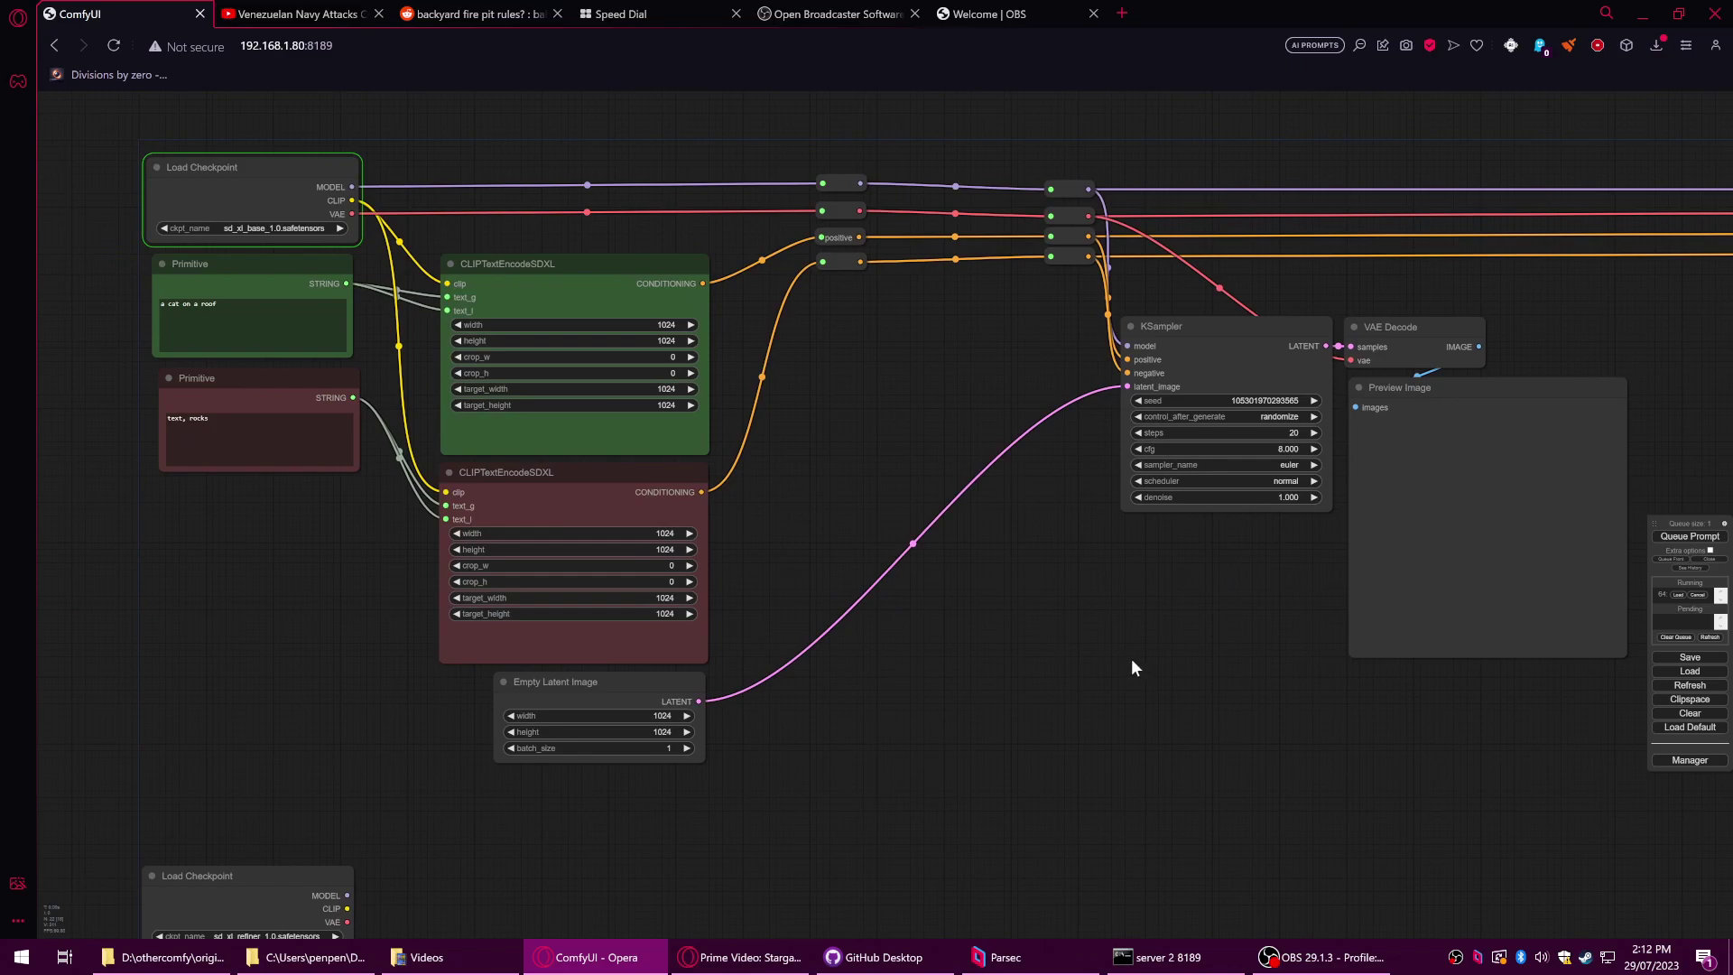
left_click(1200, 963)
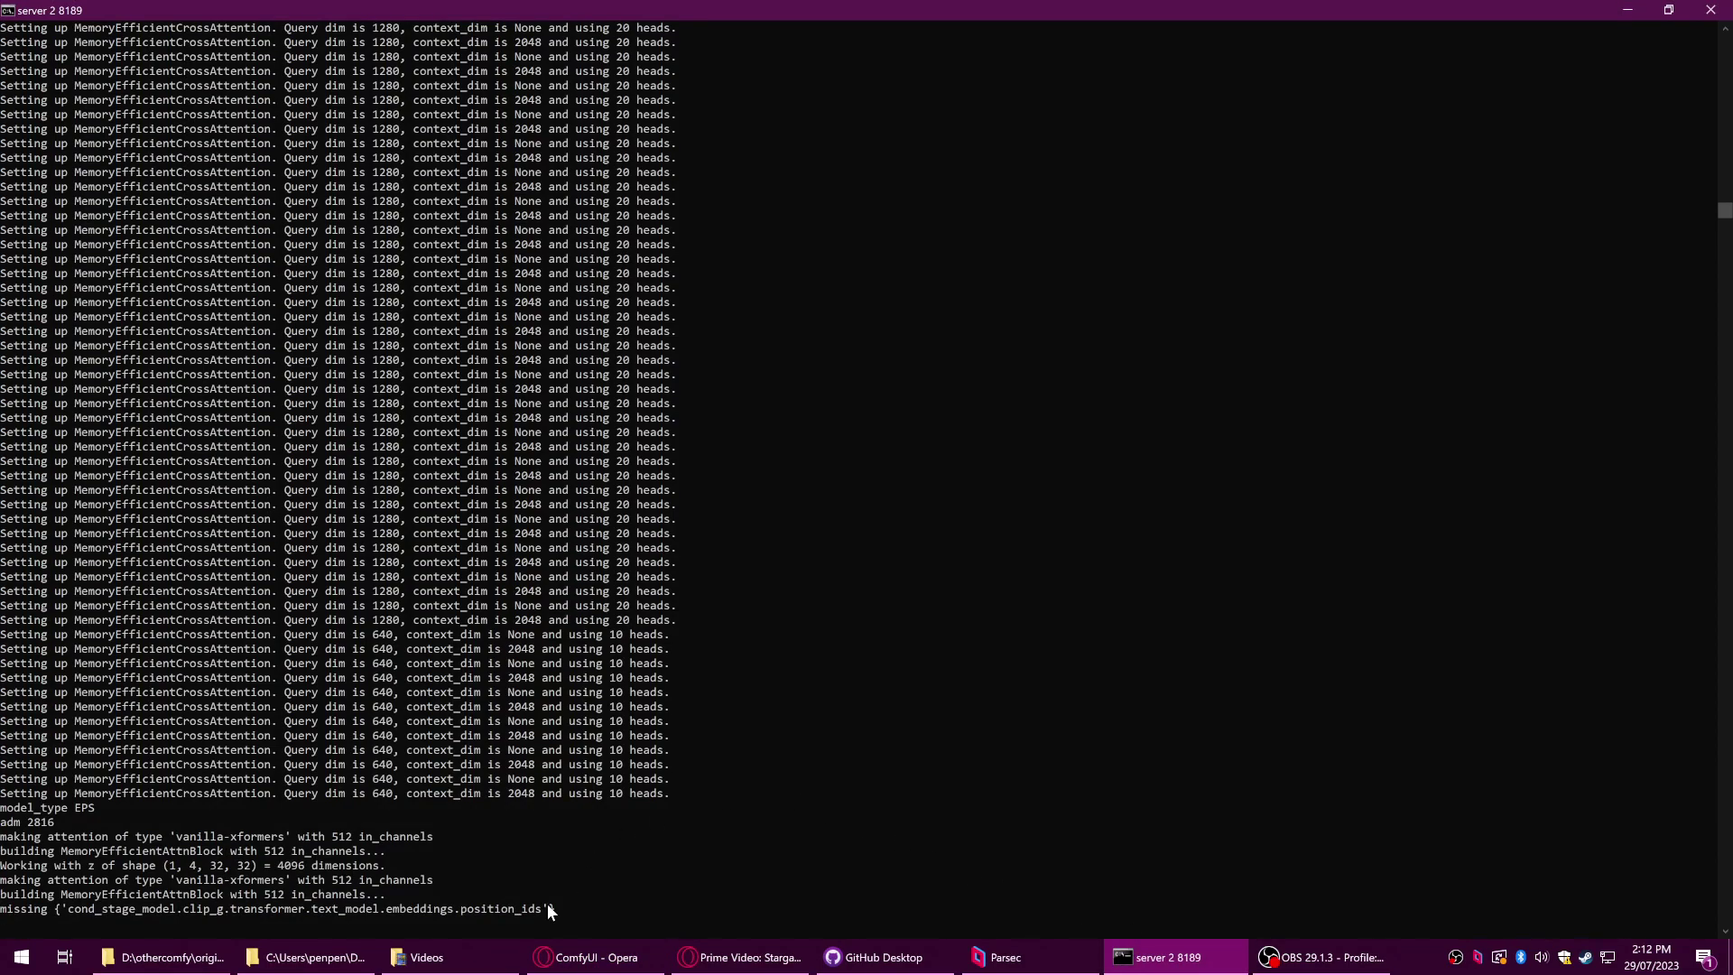
- Scroll the console log to follow the SDXL model load and sampling progress
scroll(673, 790, "up", 10)
scroll(691, 762, "down", 10)
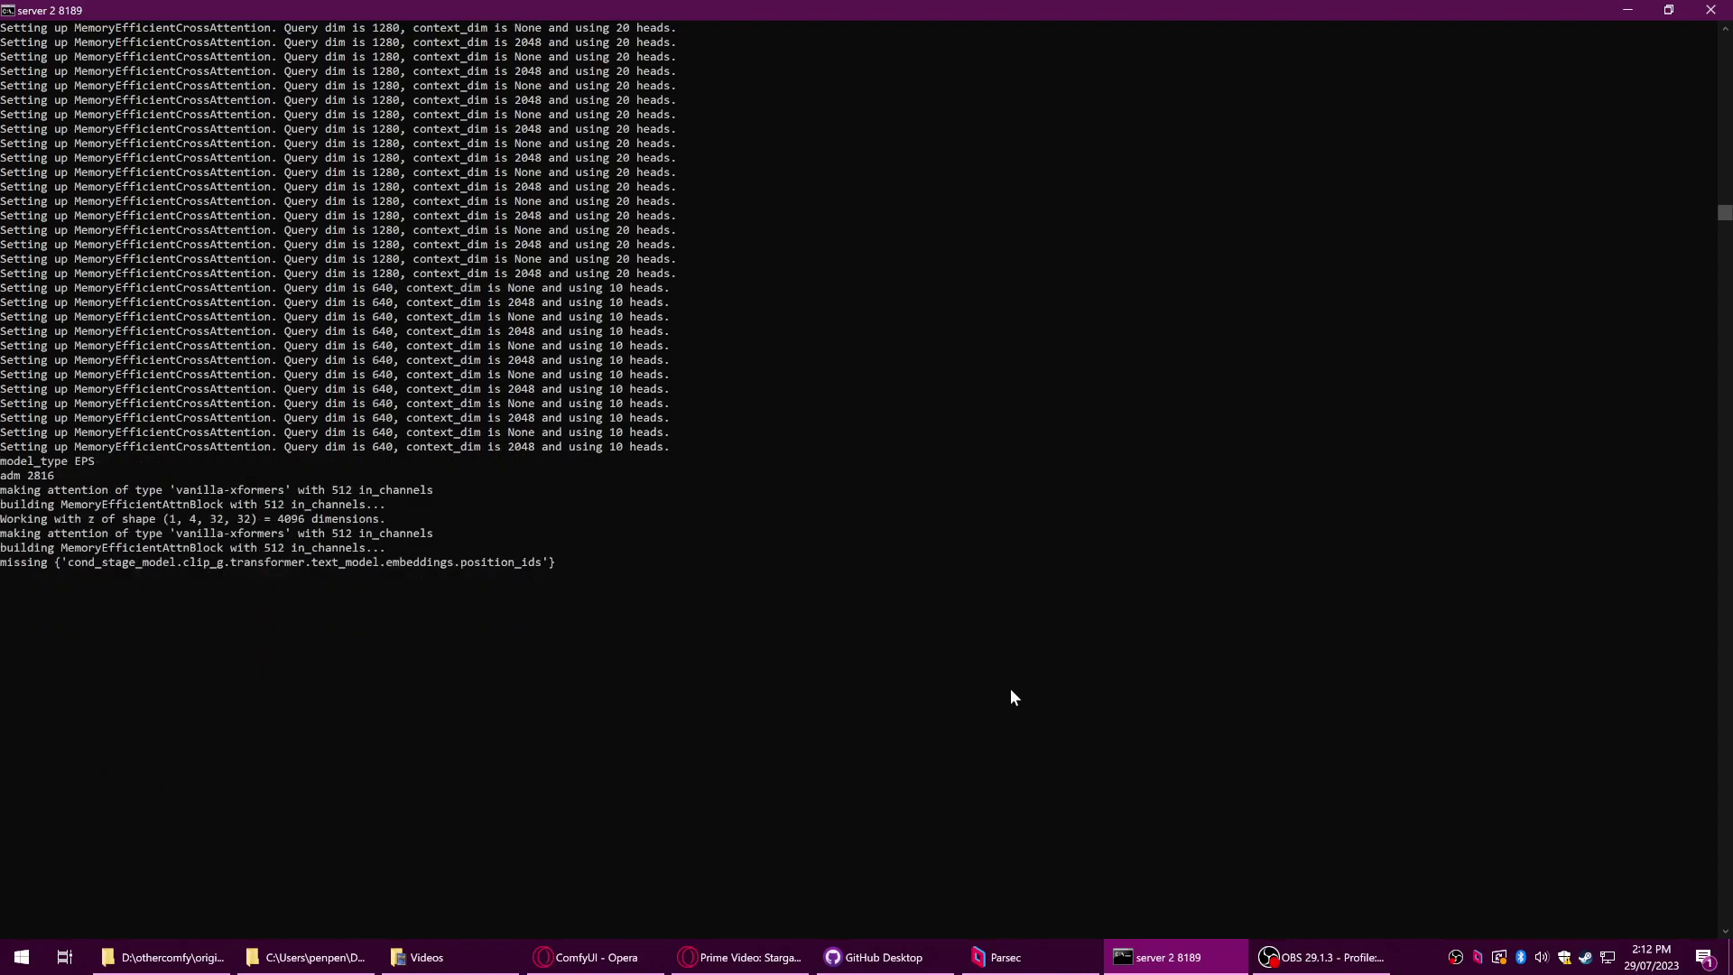
- Minimize the console and watch KSampler's live preview until the orange cat render appears
left_click(1631, 8)
left_click_drag(1185, 765, 1030, 766)
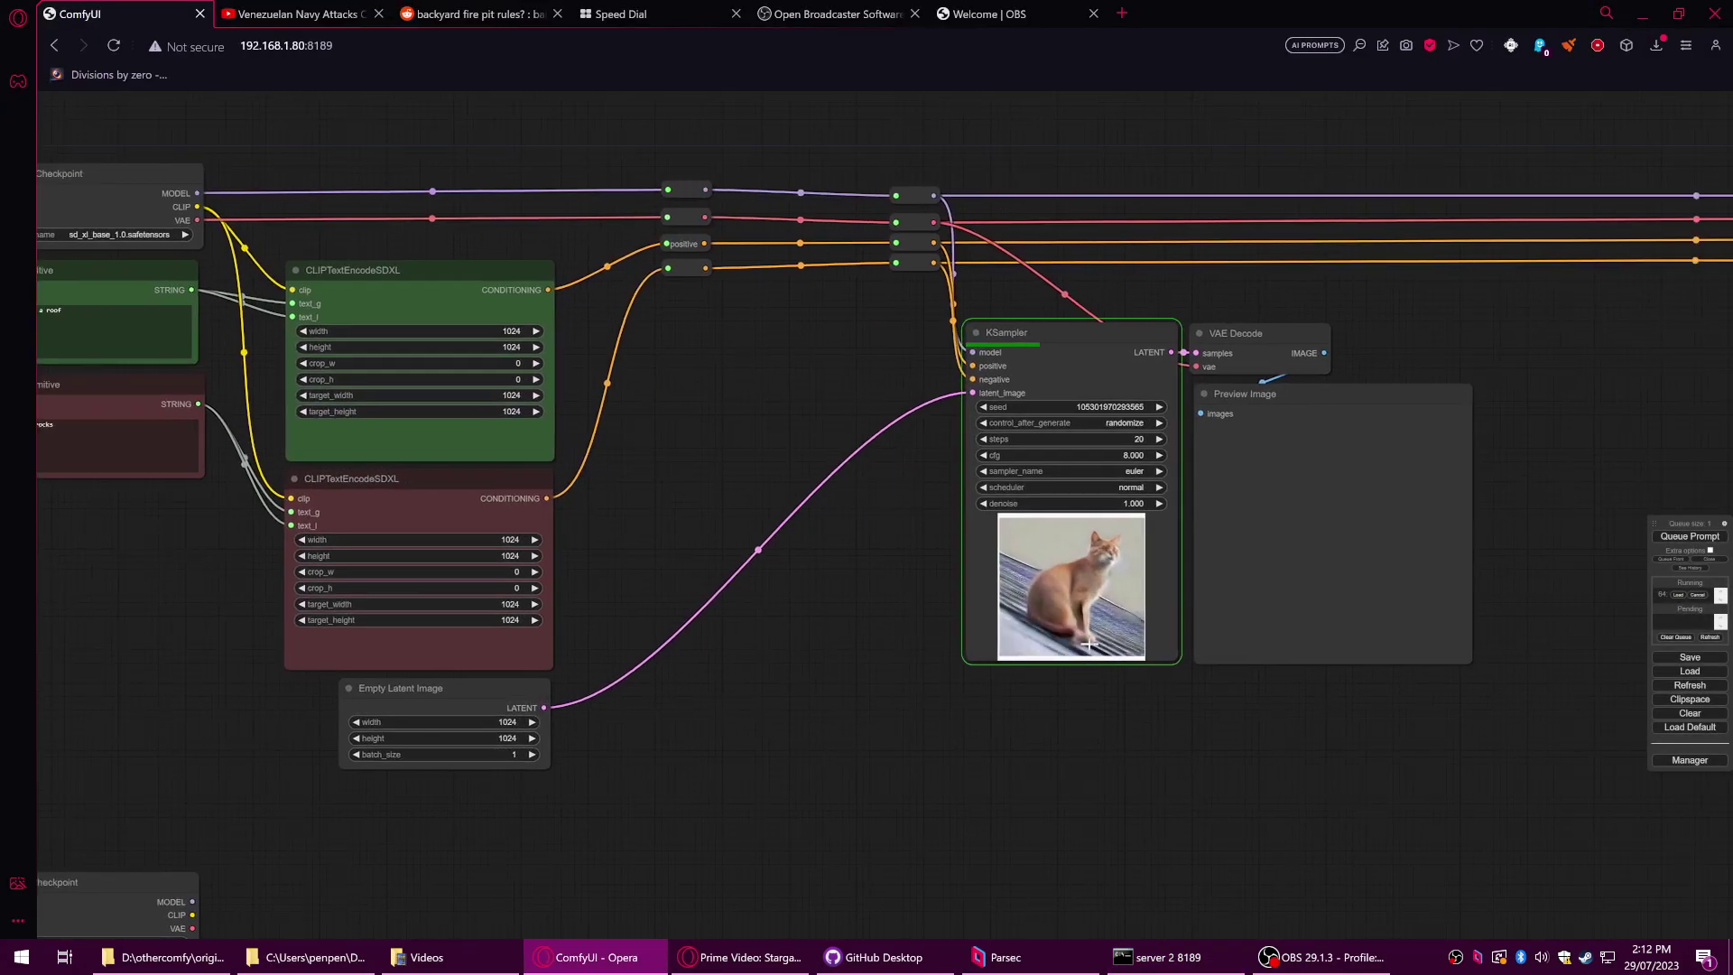
scroll(1160, 610, "up", 3)
scroll(1163, 609, "up", 7)
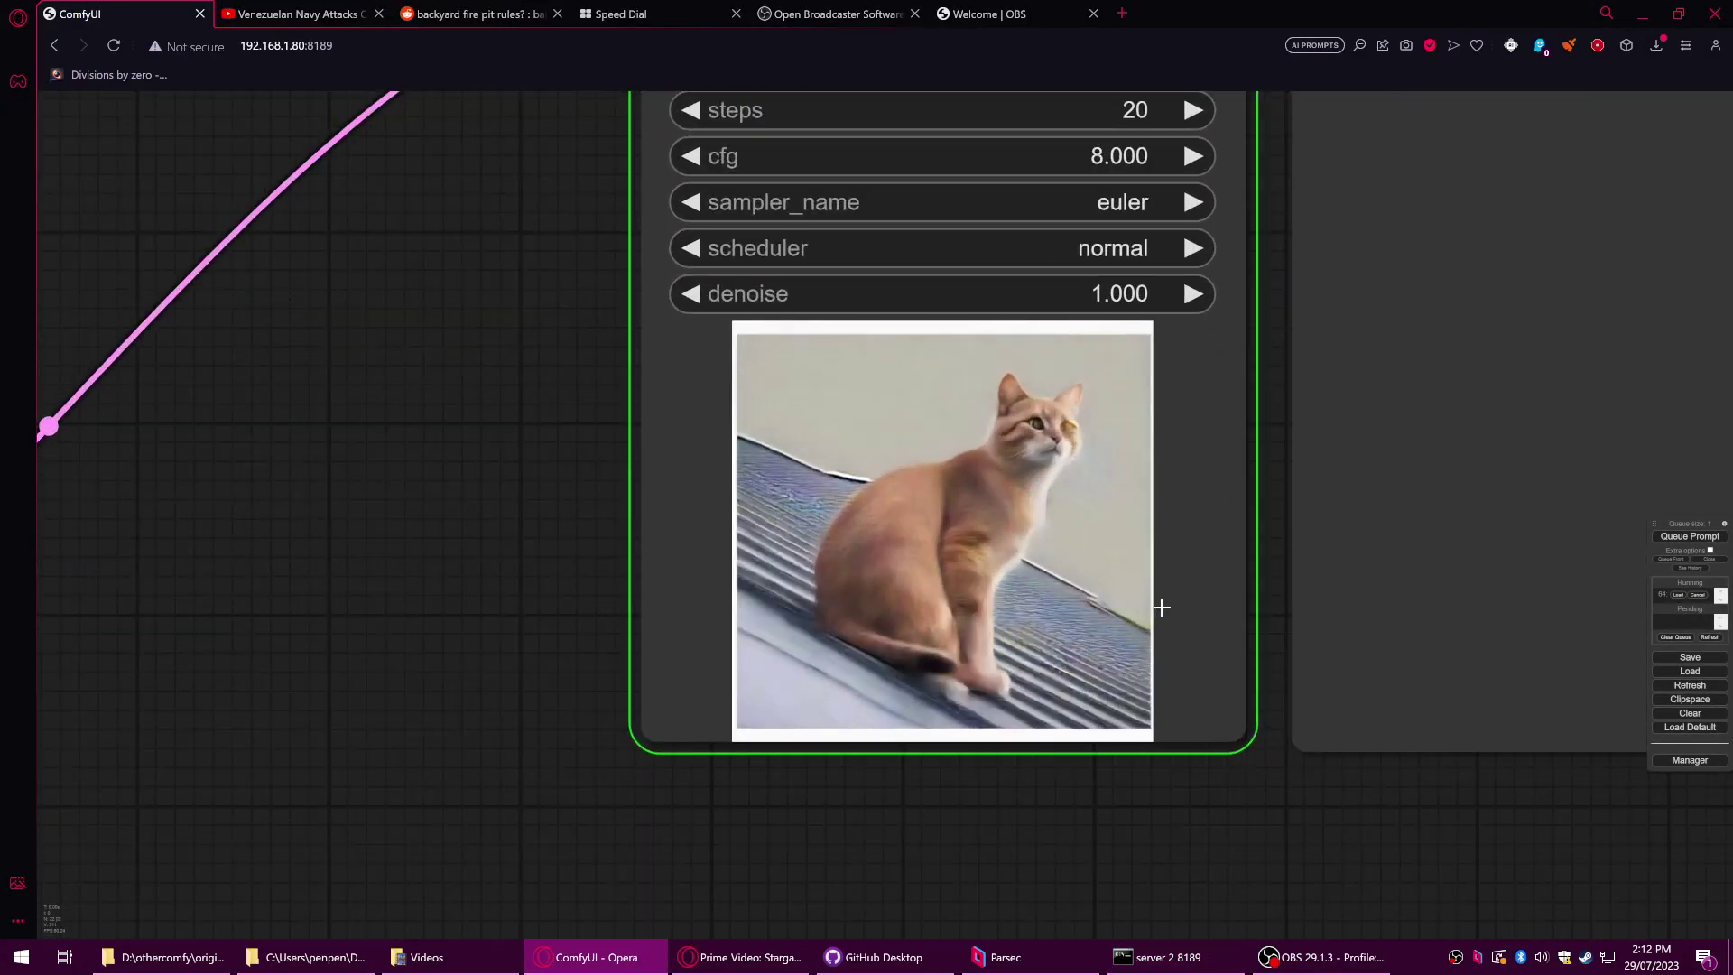
scroll(1160, 607, "down", 5)
scroll(1163, 607, "down", 1)
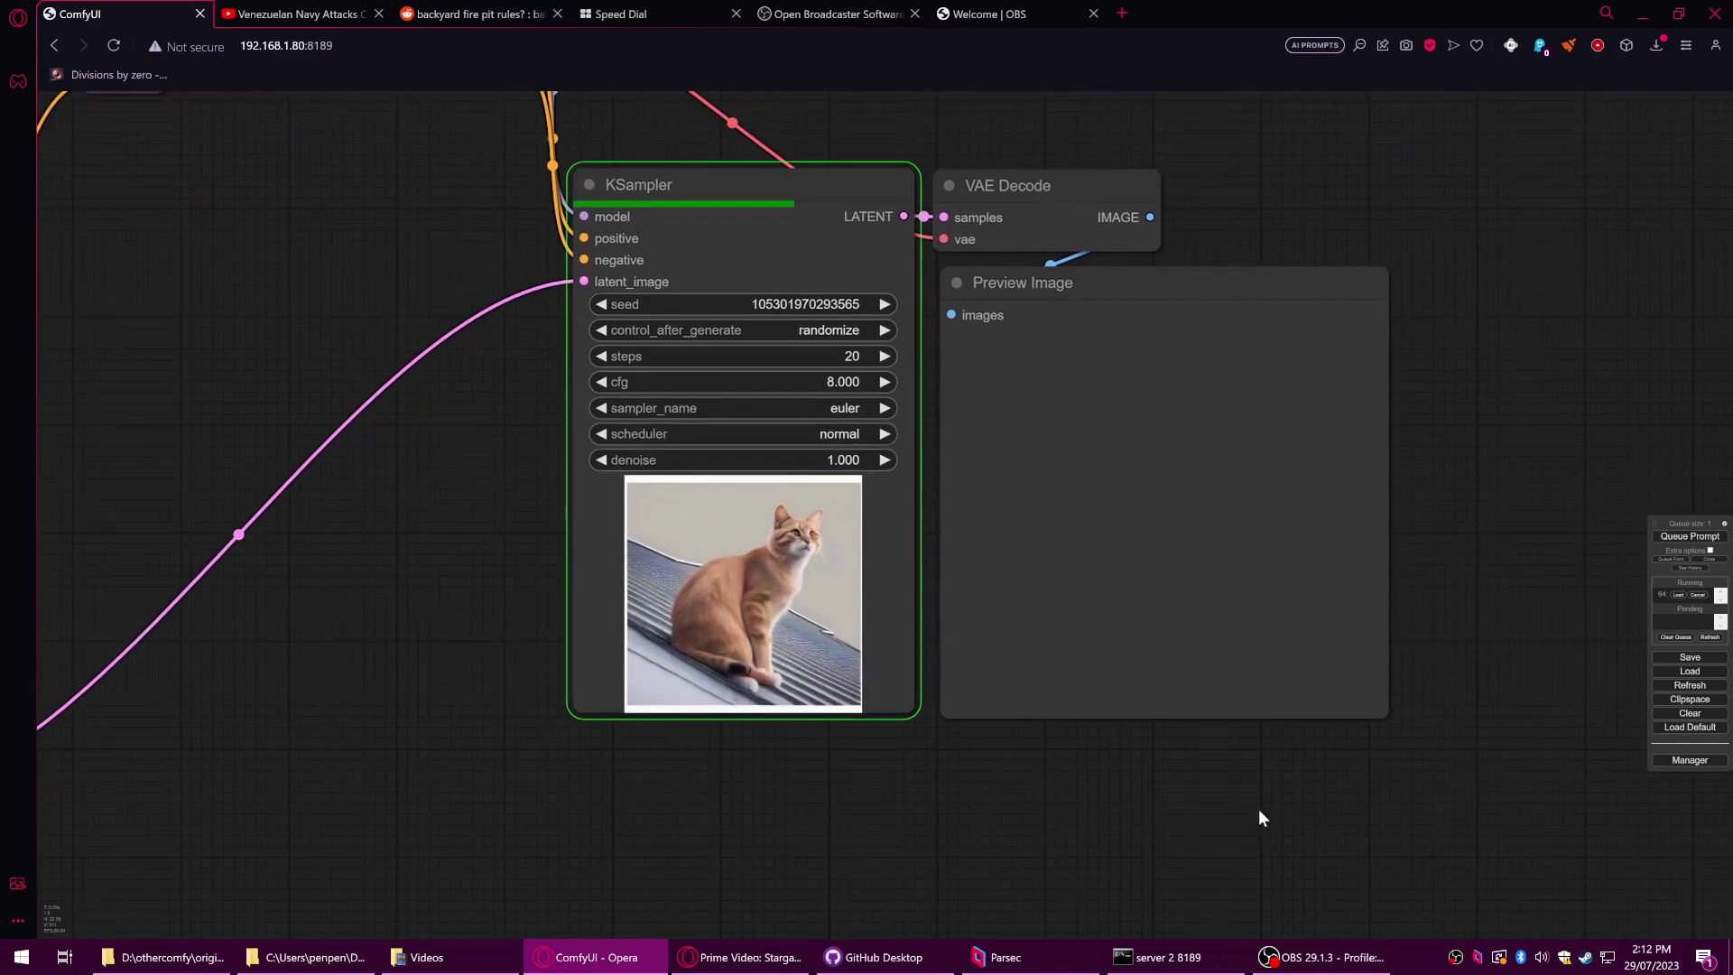
scroll(1196, 806, "down", 2)
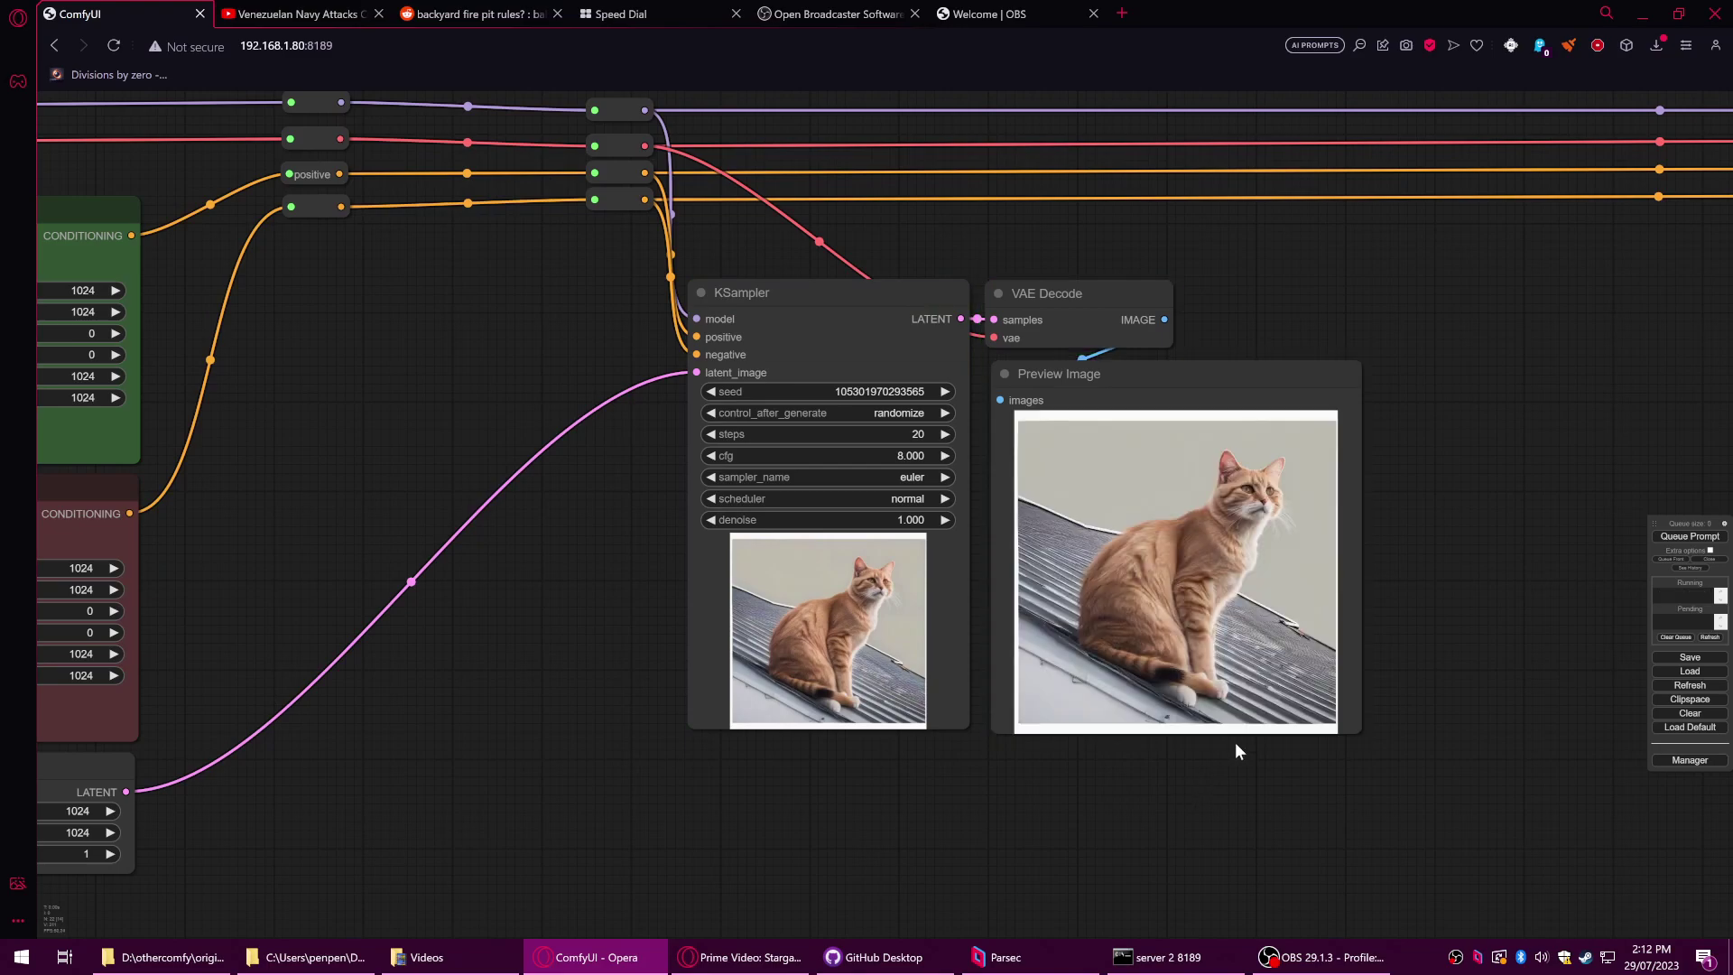
scroll(1336, 626, "up", 4)
scroll(1313, 623, "up", 3)
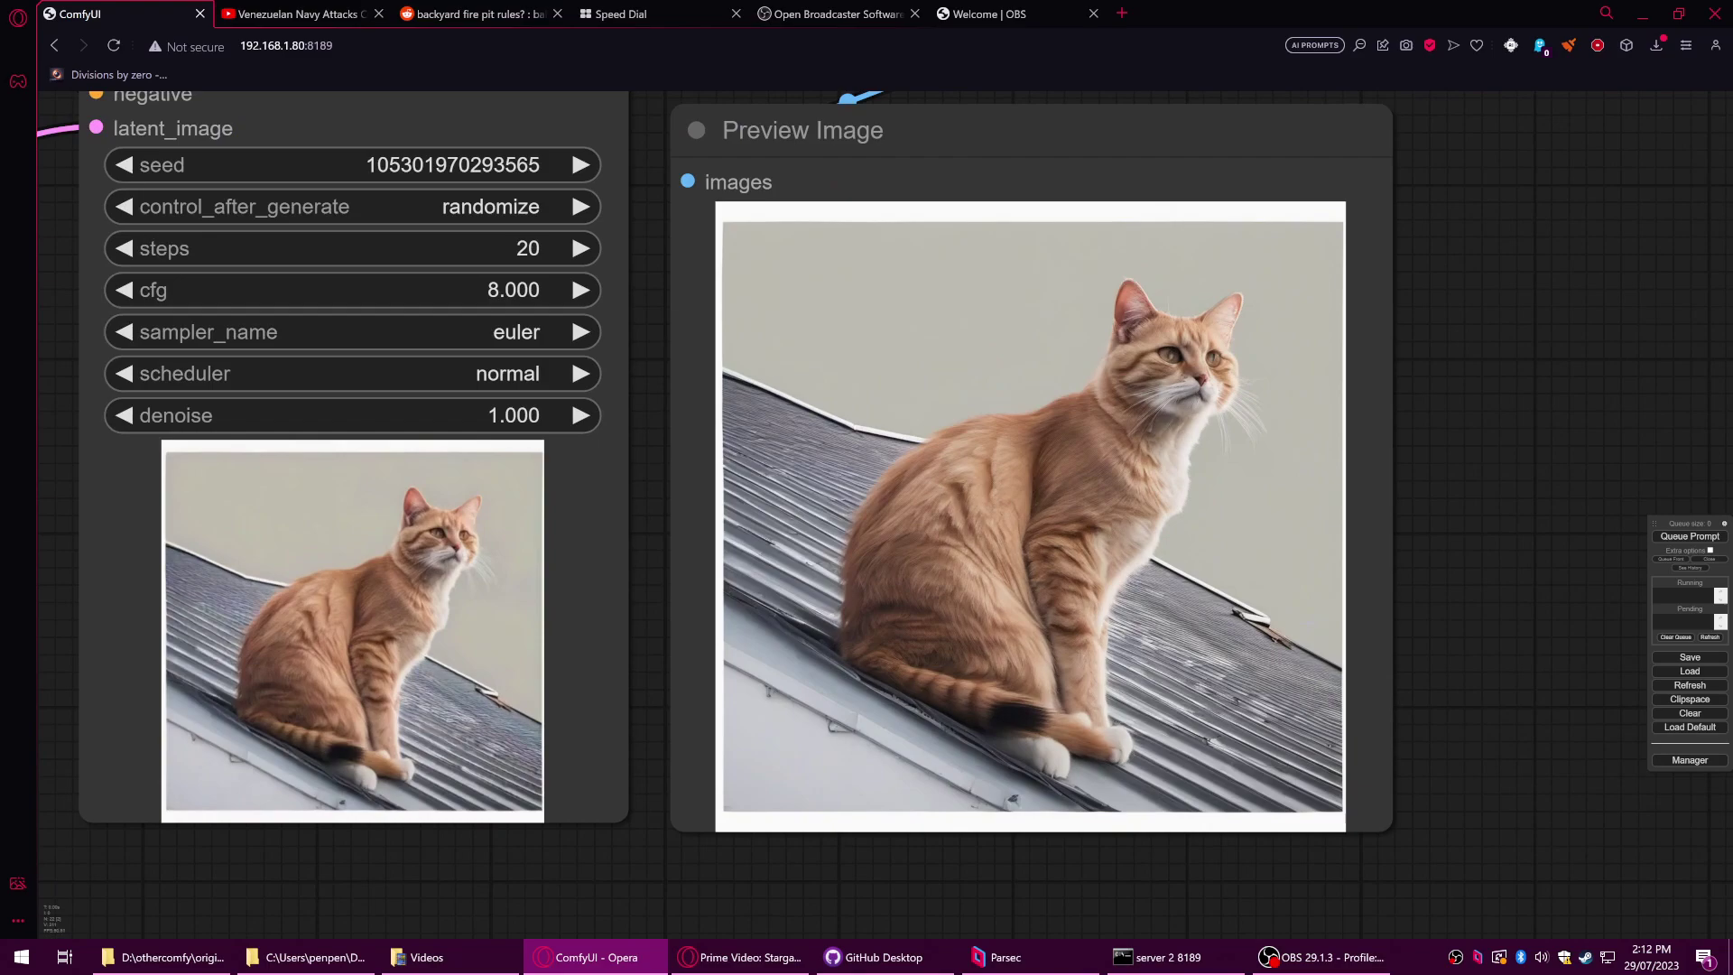
scroll(1300, 618, "up", 3)
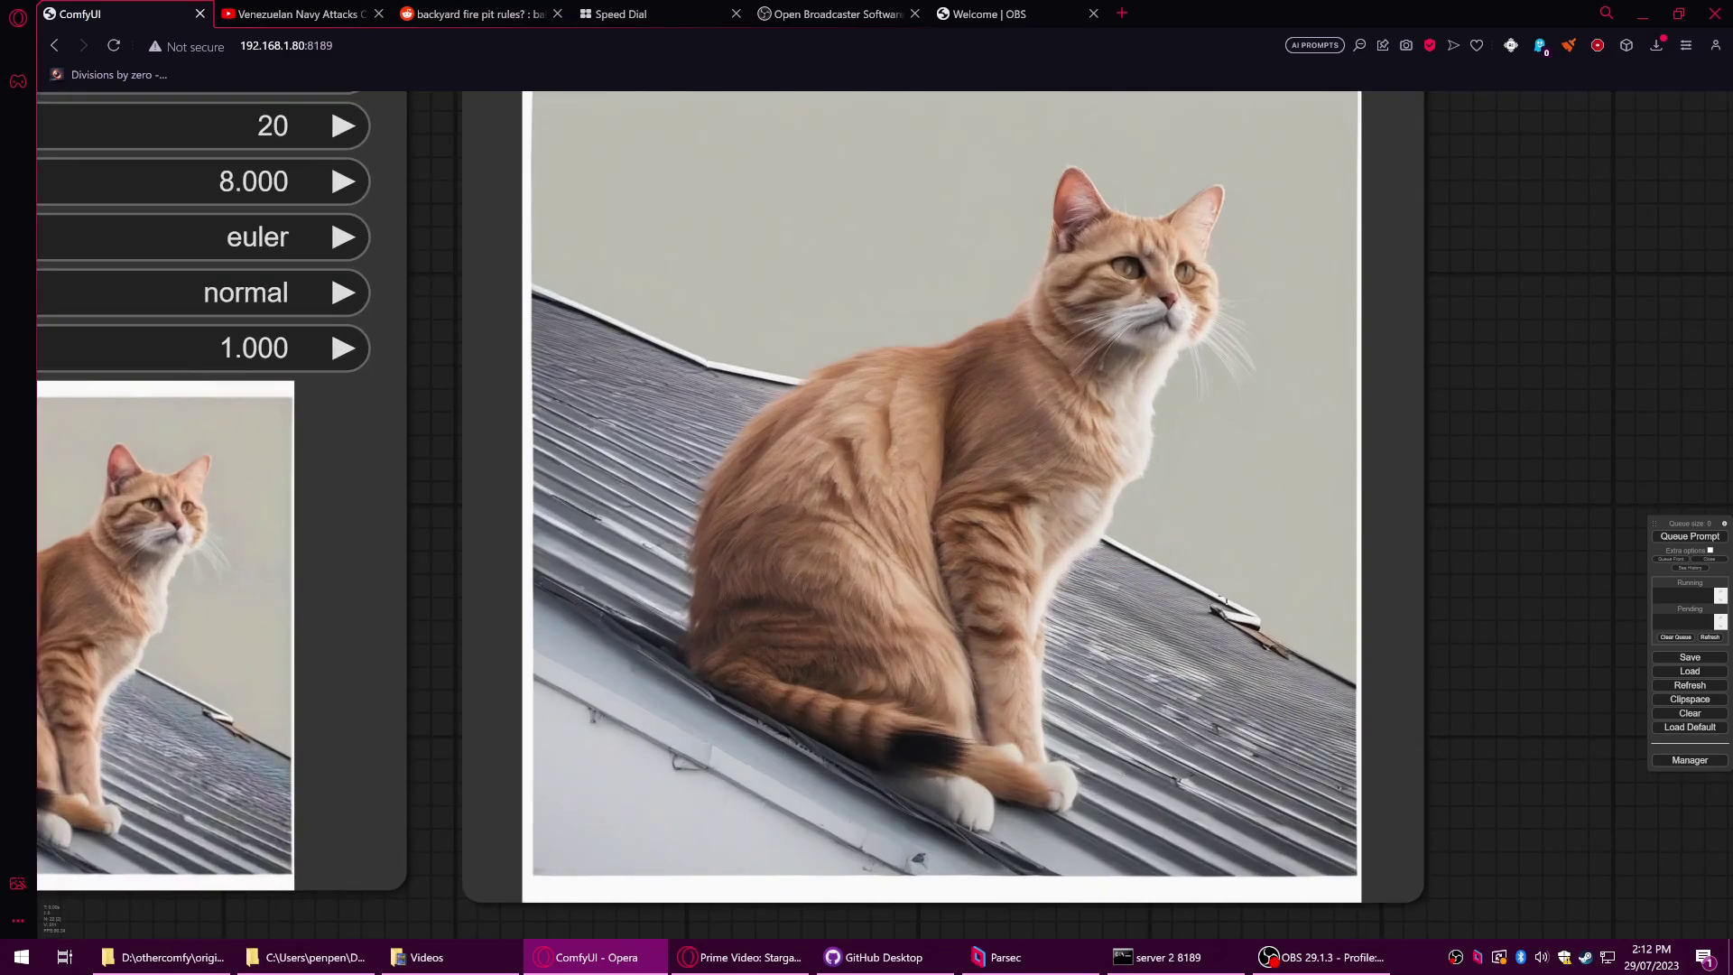
left_click_drag(1518, 587, 1441, 545)
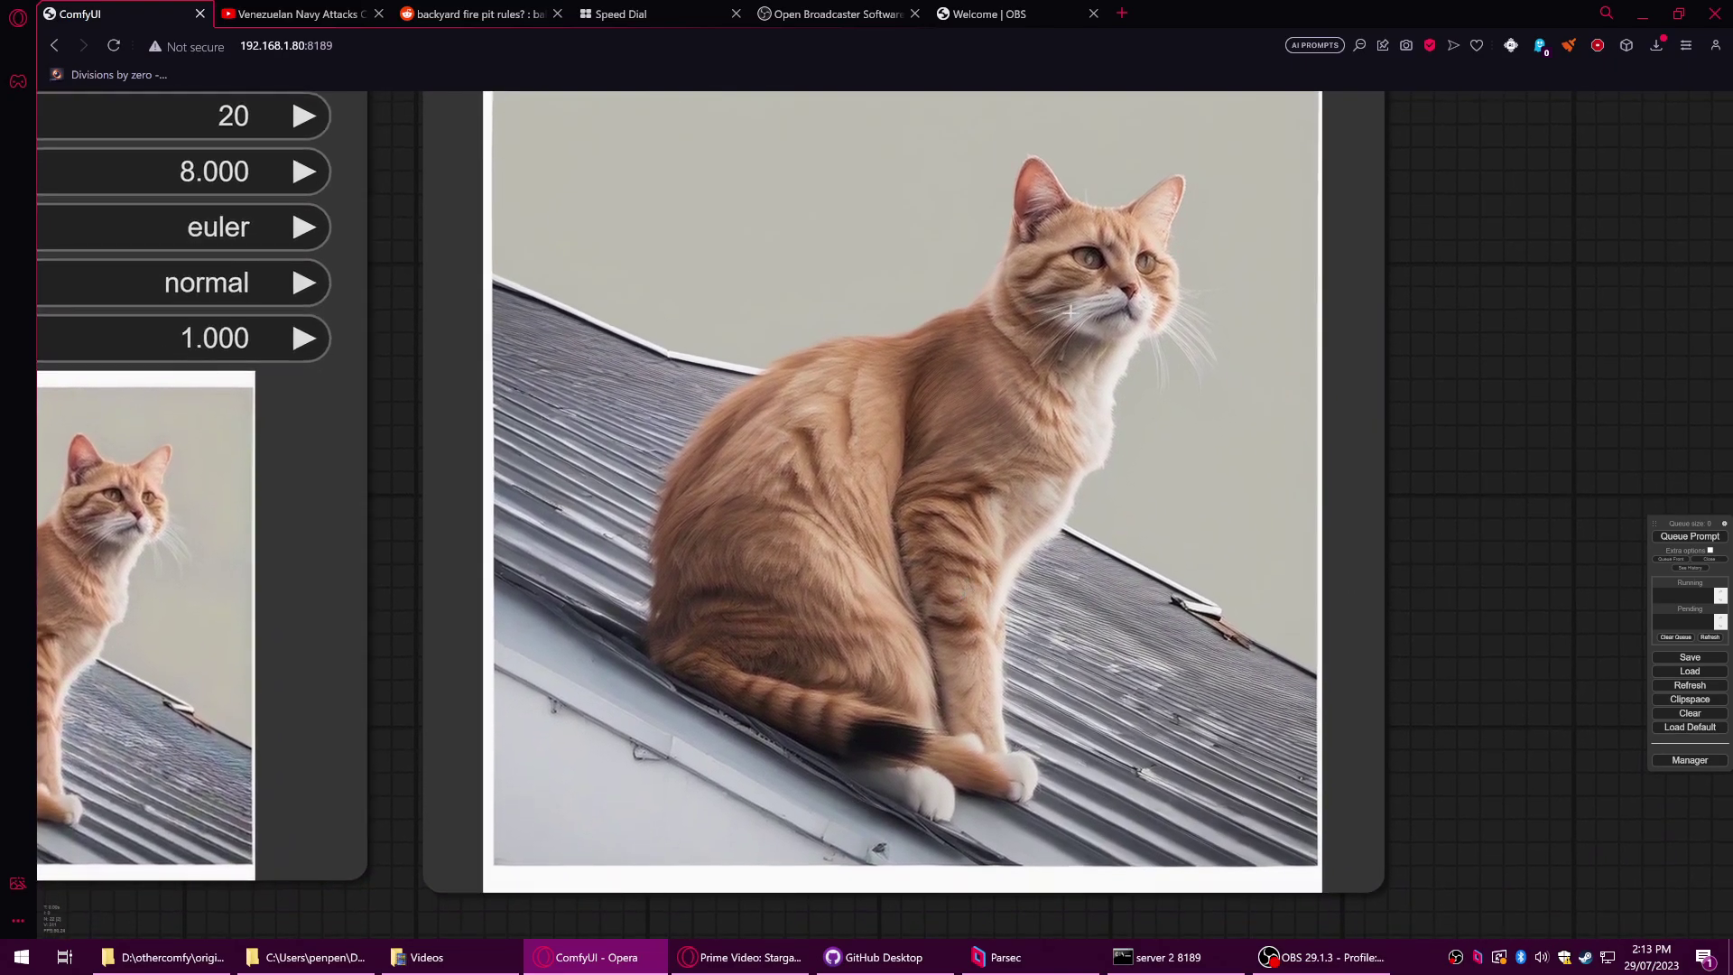
scroll(1073, 308, "up", 6)
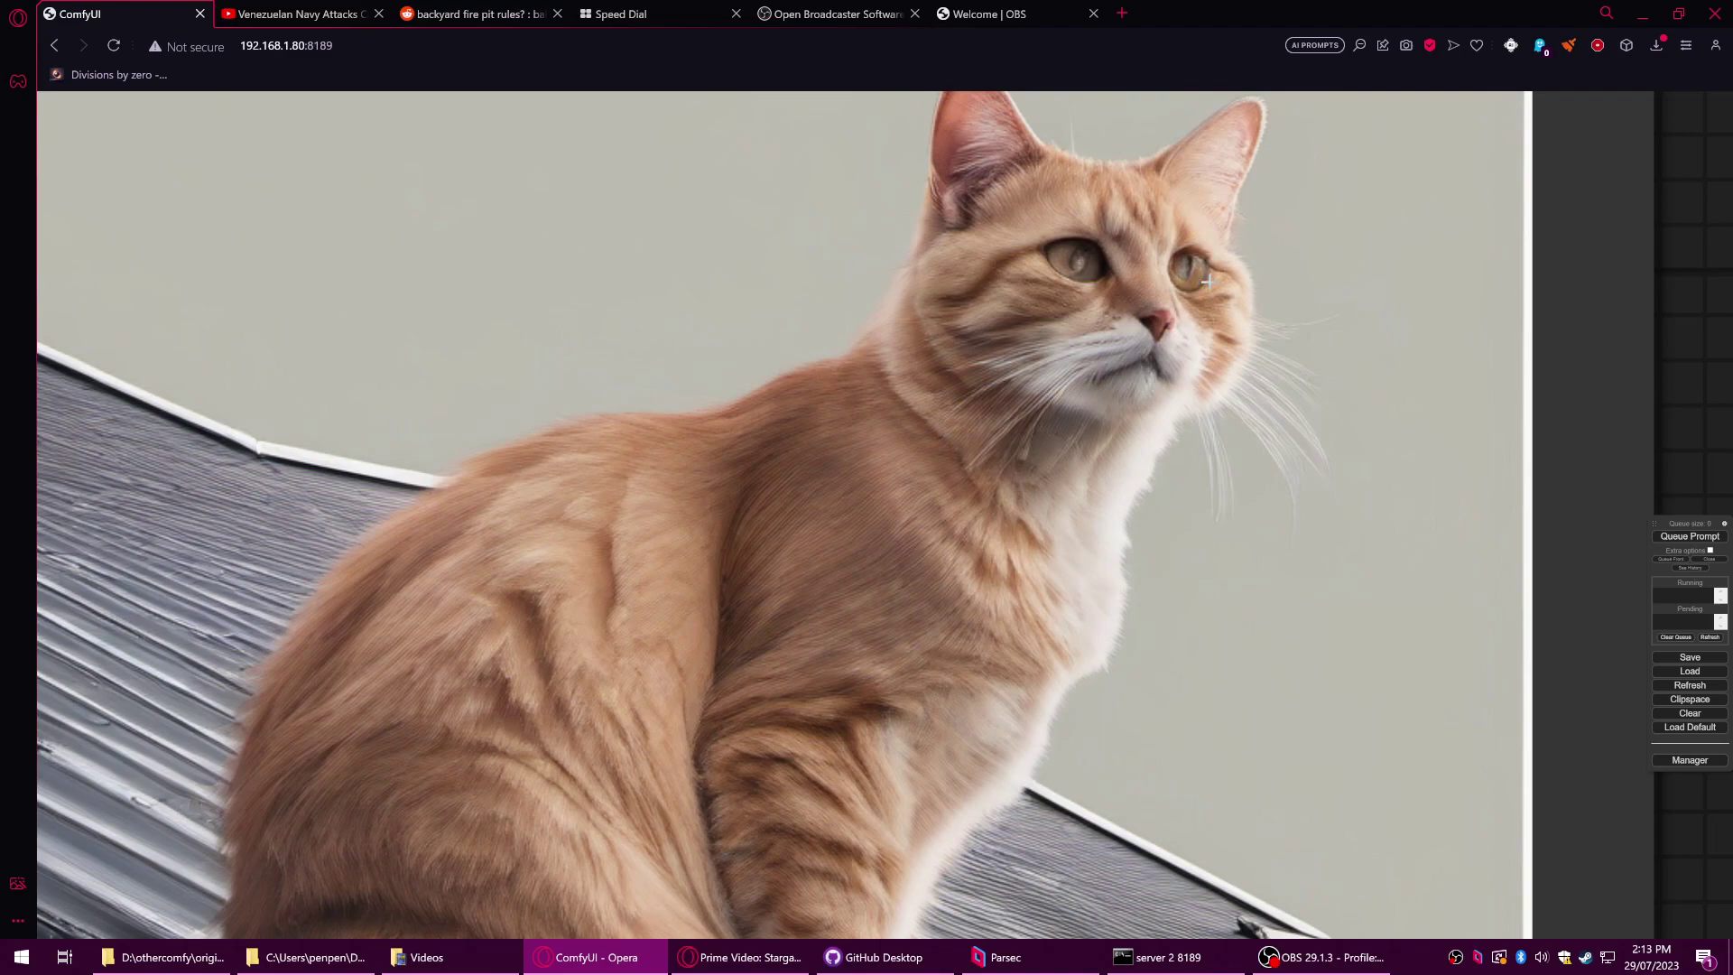
scroll(855, 569, "down", 4)
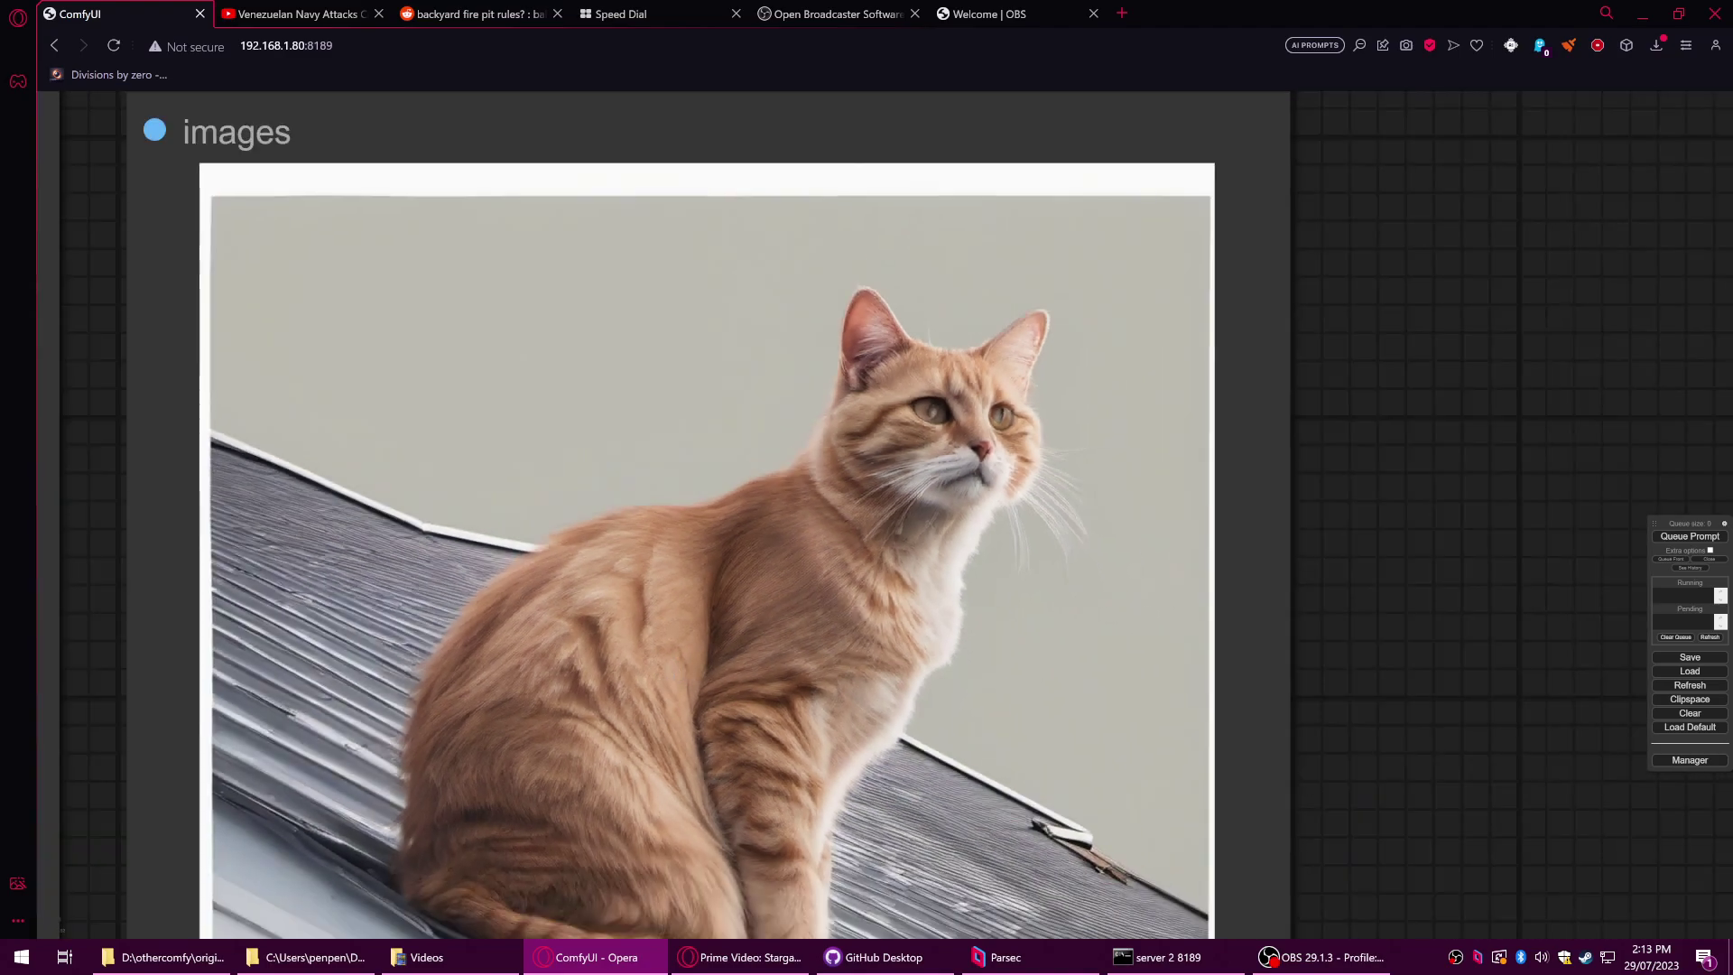
left_click_drag(1410, 565, 1480, 371)
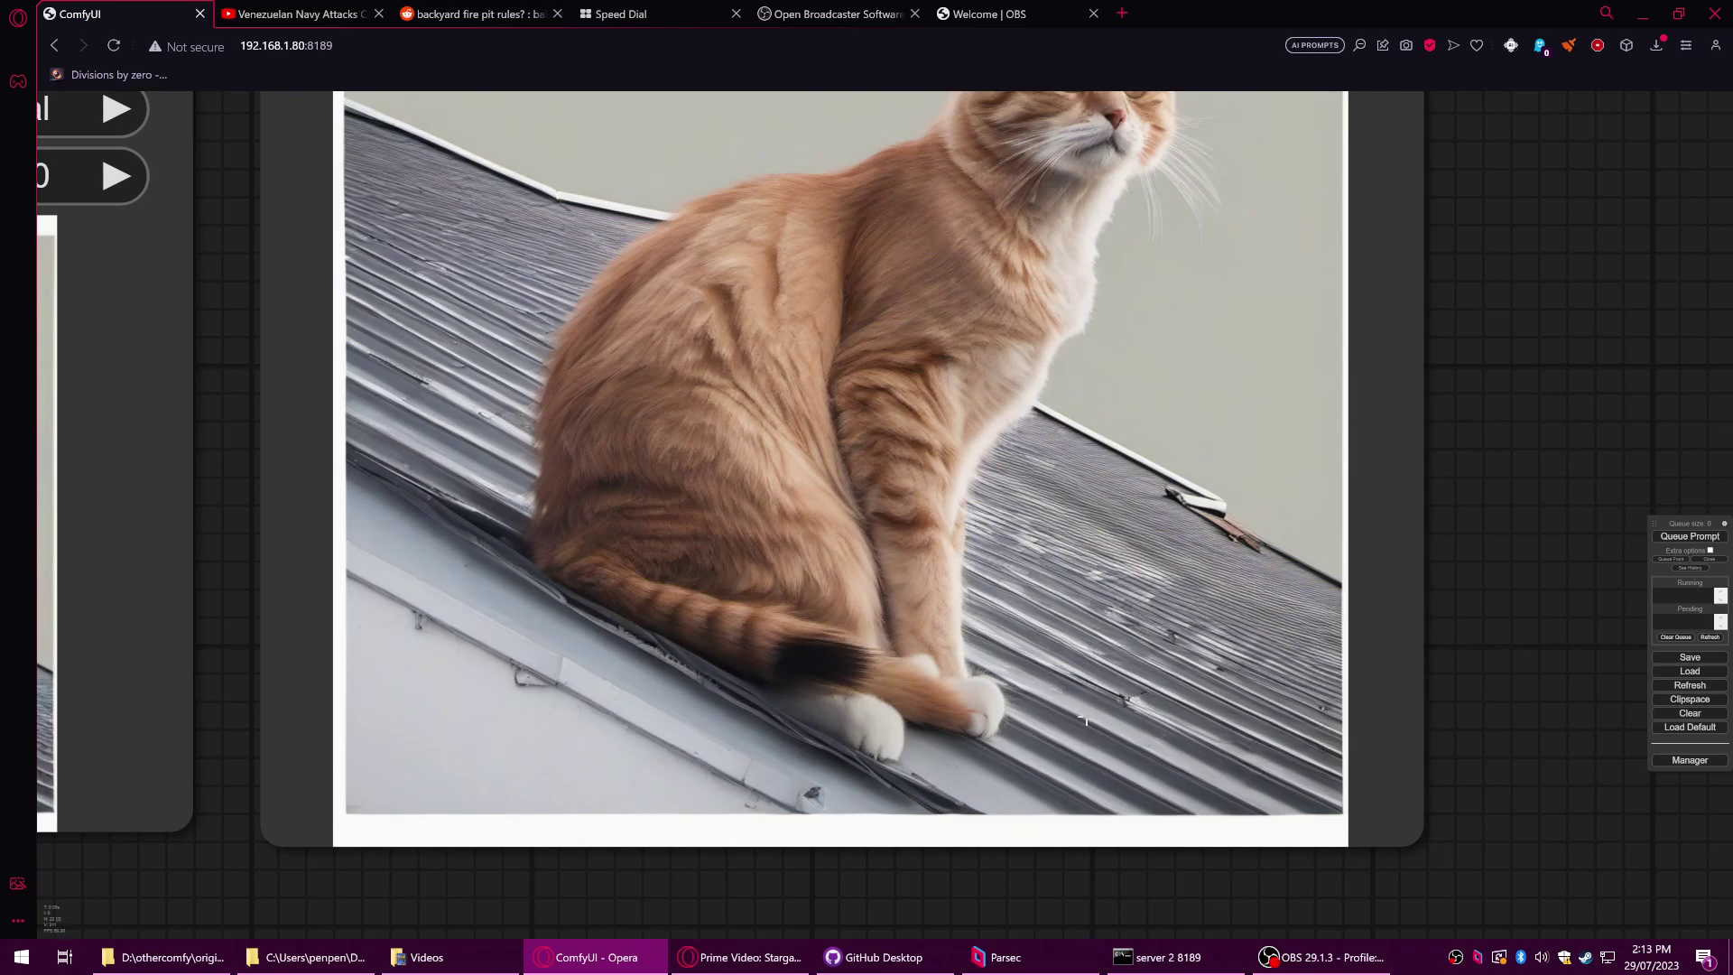
scroll(541, 316, "up", 2)
scroll(619, 332, "down", 6)
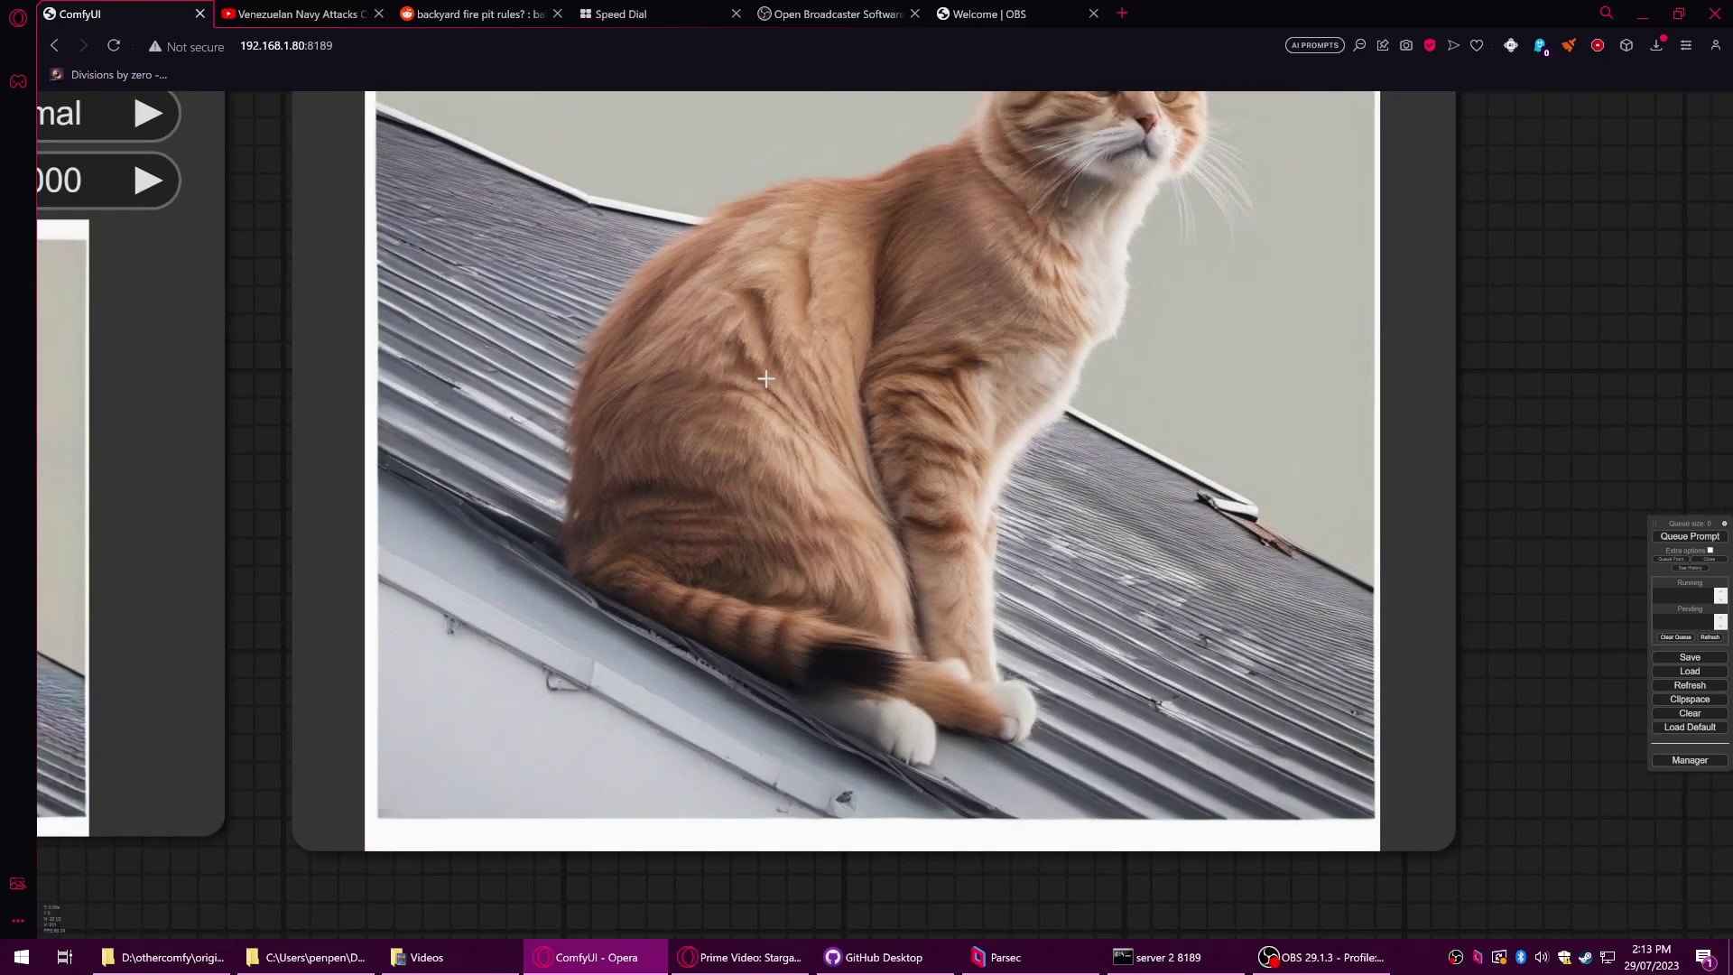
scroll(1385, 446, "down", 5)
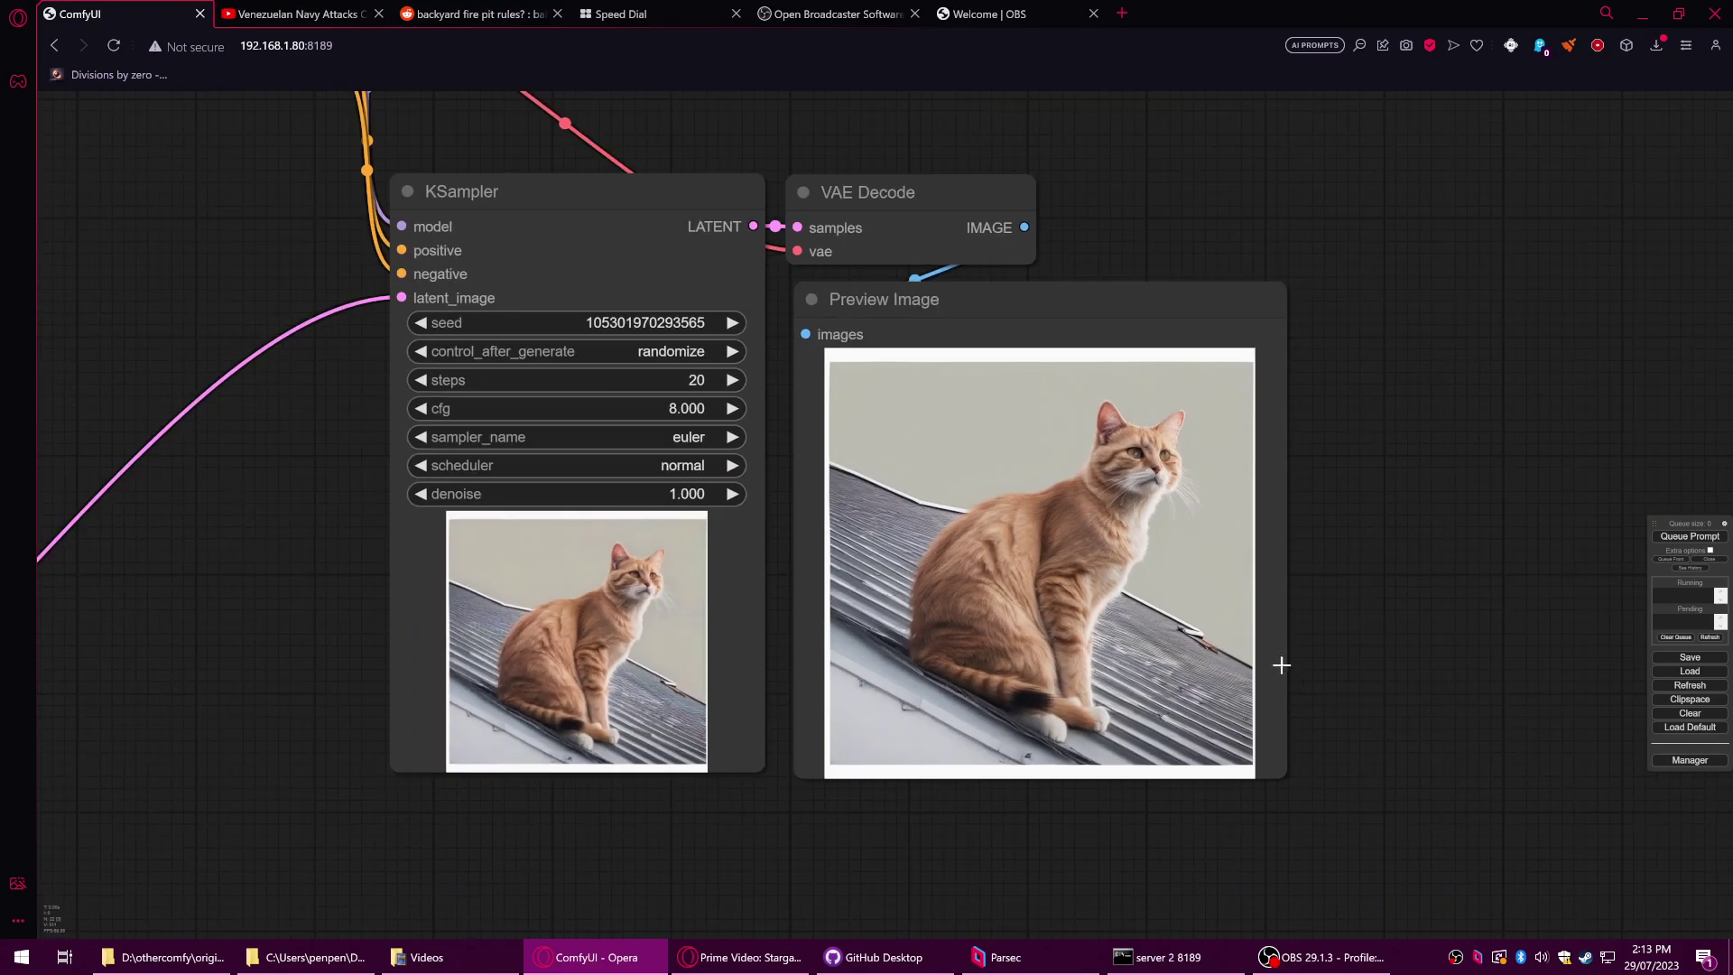
scroll(1016, 557, "up", 3)
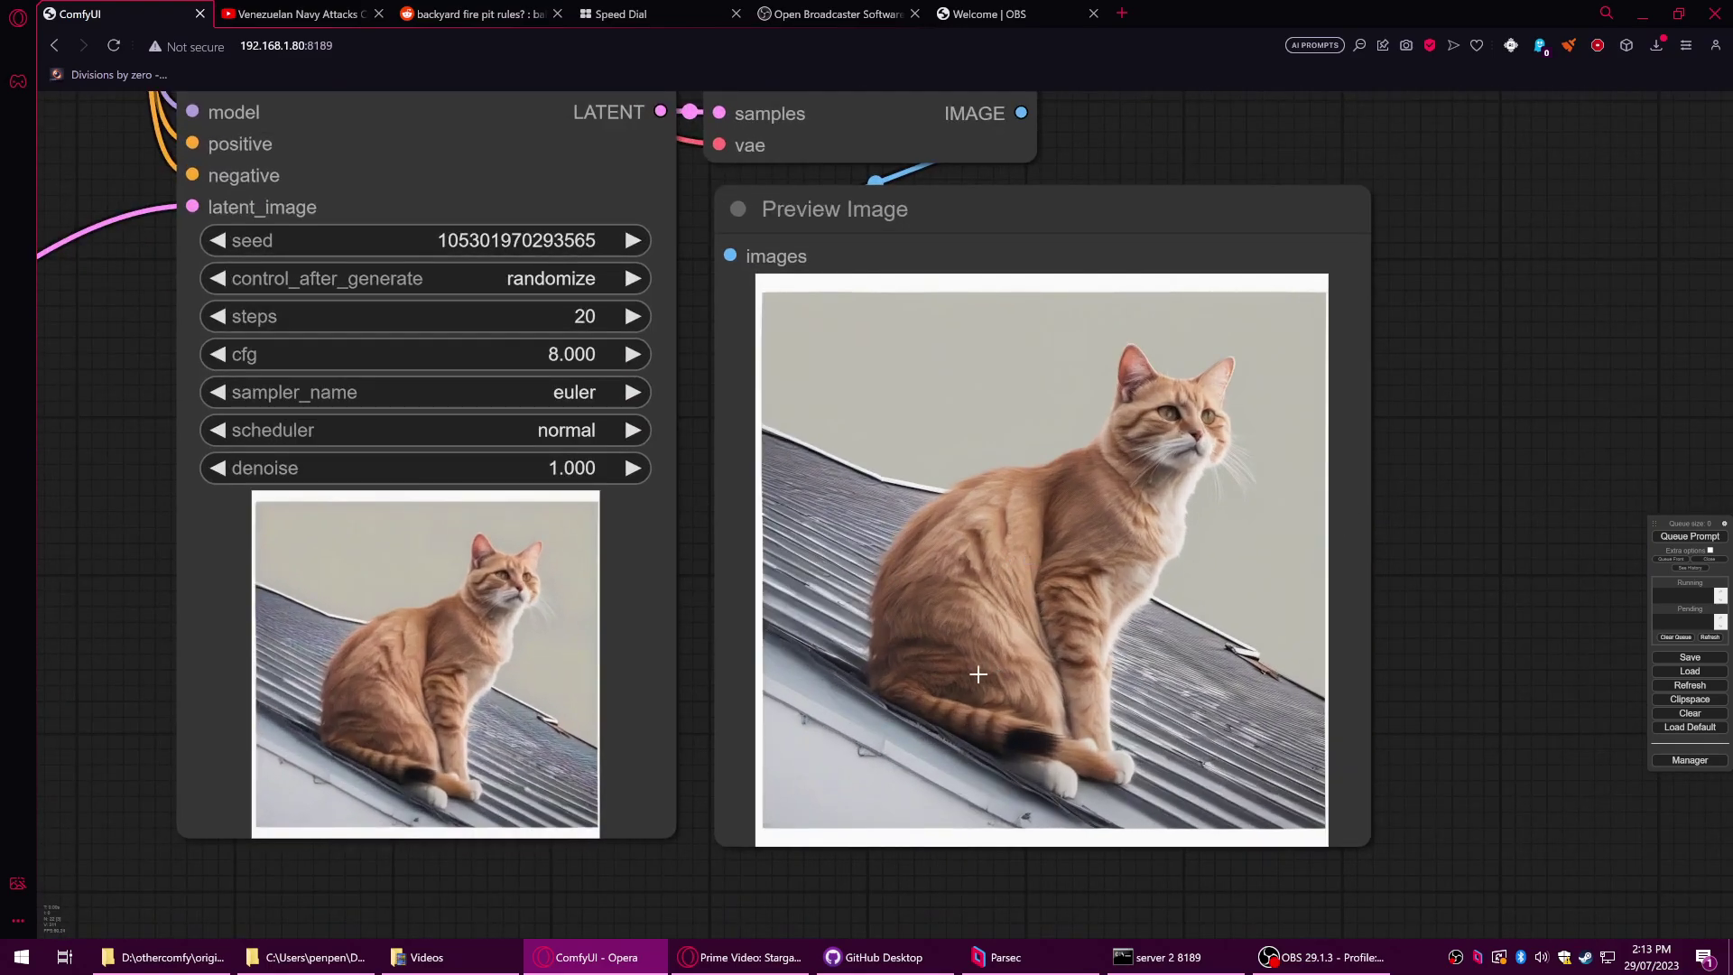
scroll(683, 691, "down", 5)
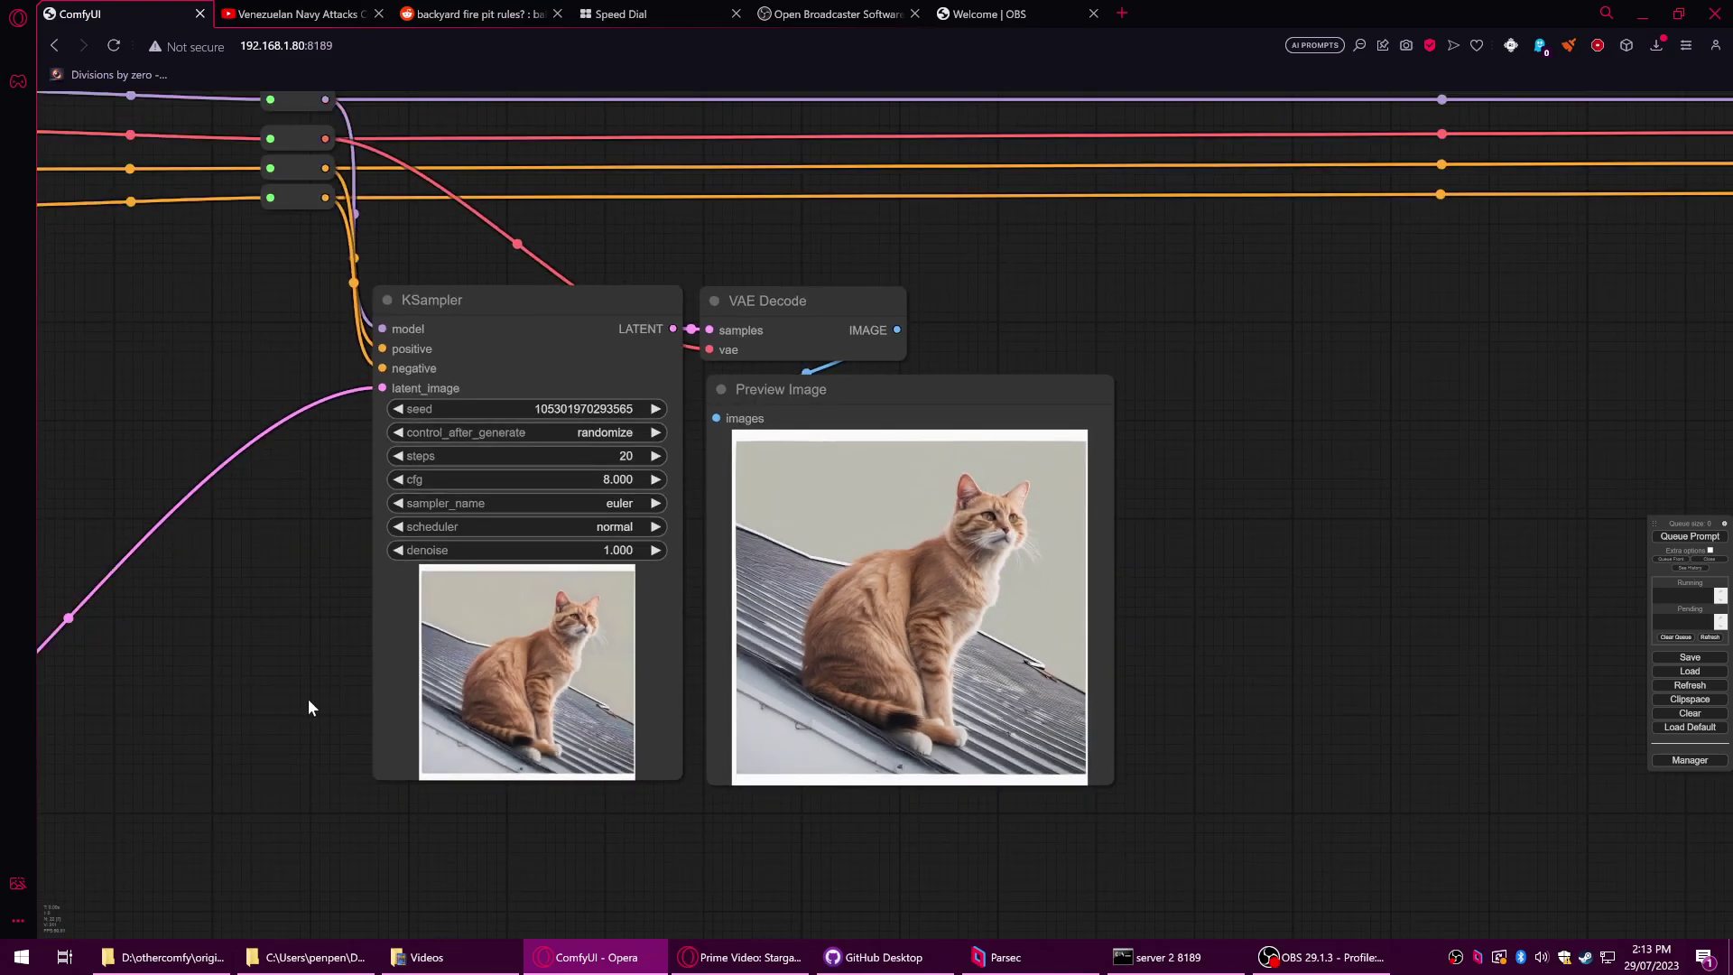
left_click_drag(340, 709, 646, 668)
scroll(1359, 605, "up", 5)
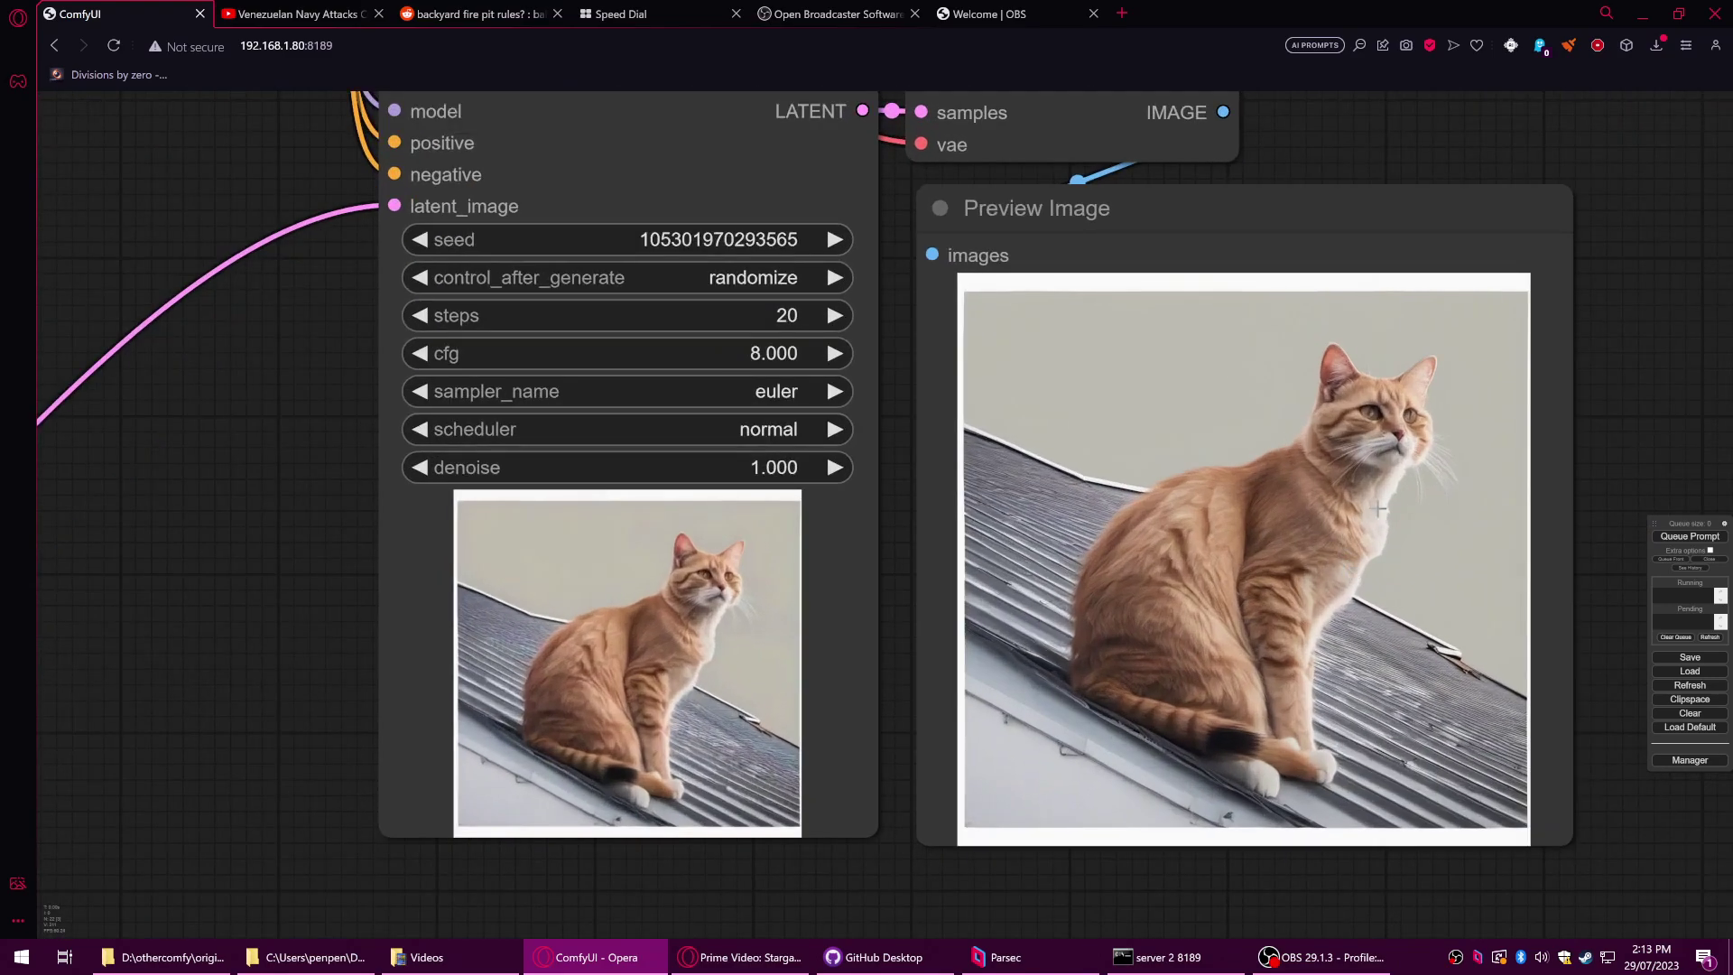
scroll(1119, 617, "down", 2)
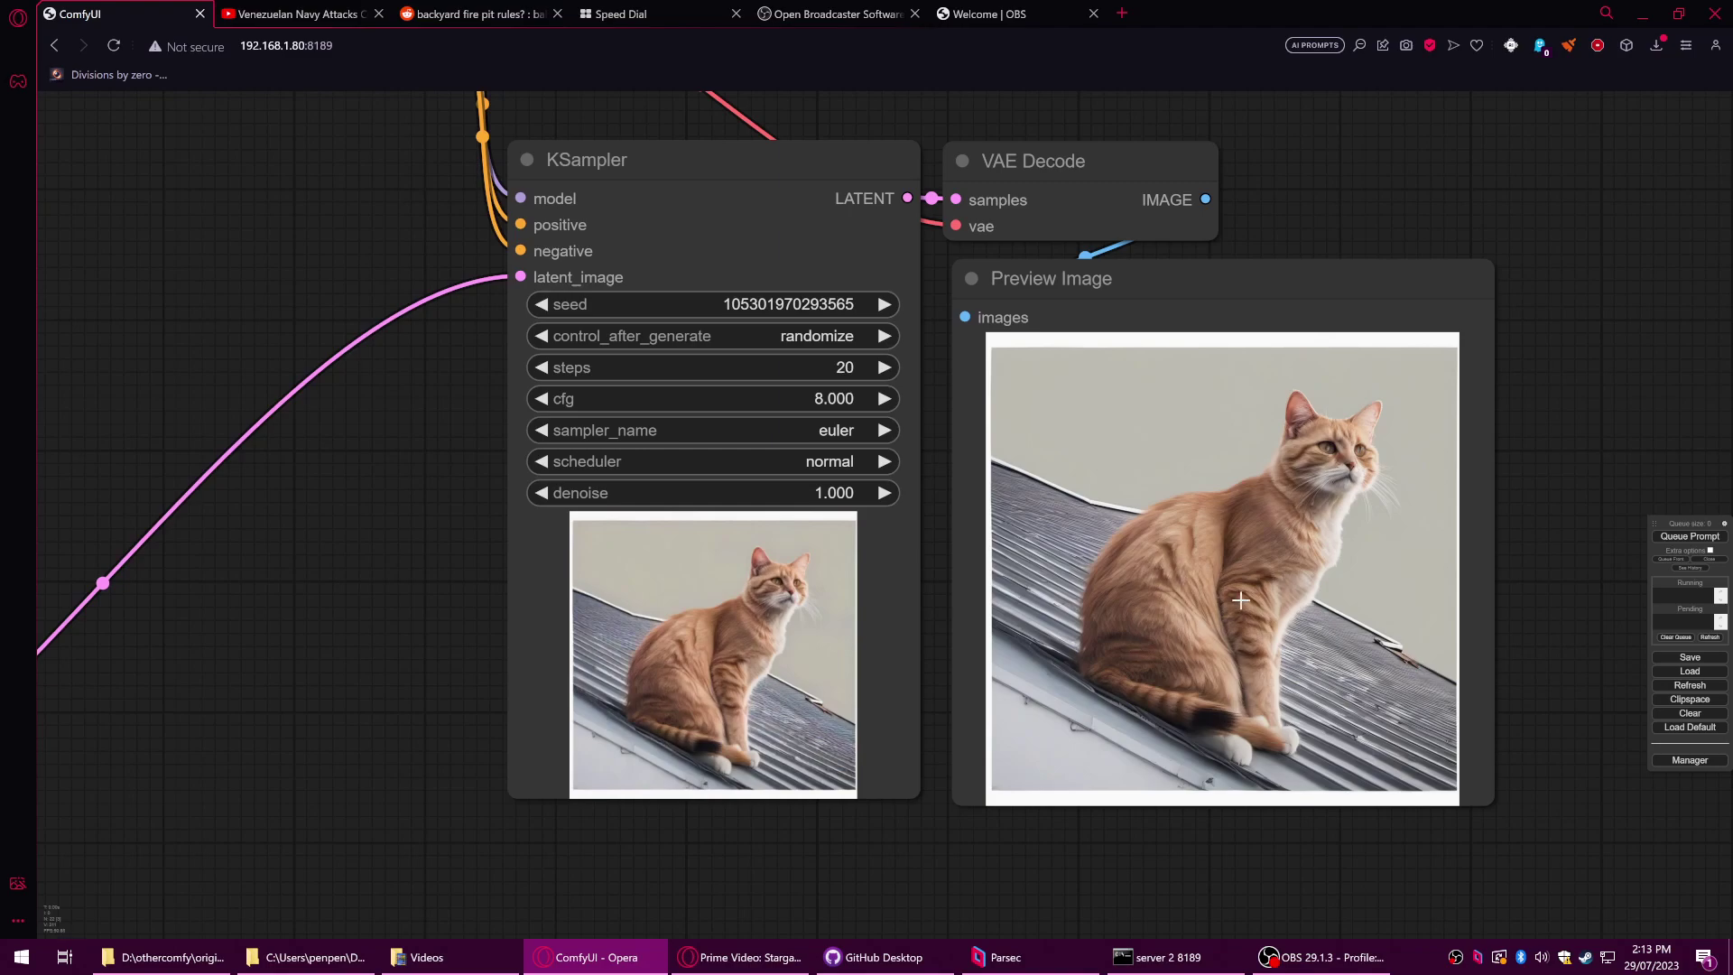
scroll(1373, 658, "up", 3)
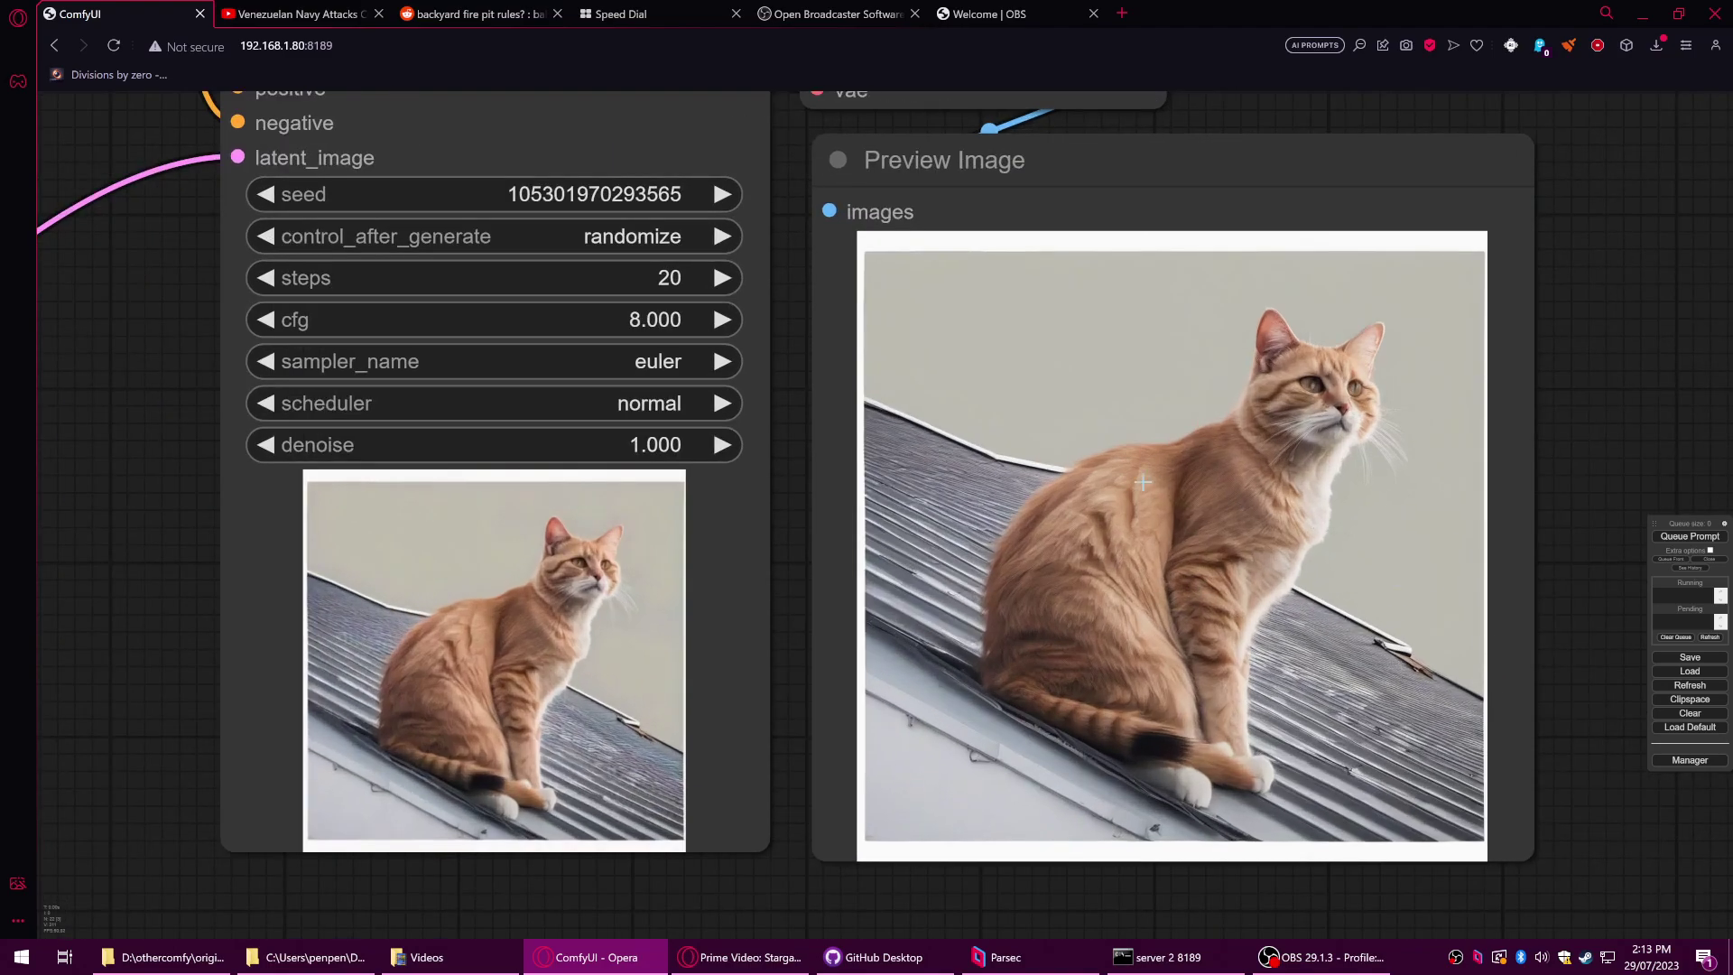
scroll(1136, 482, "down", 9)
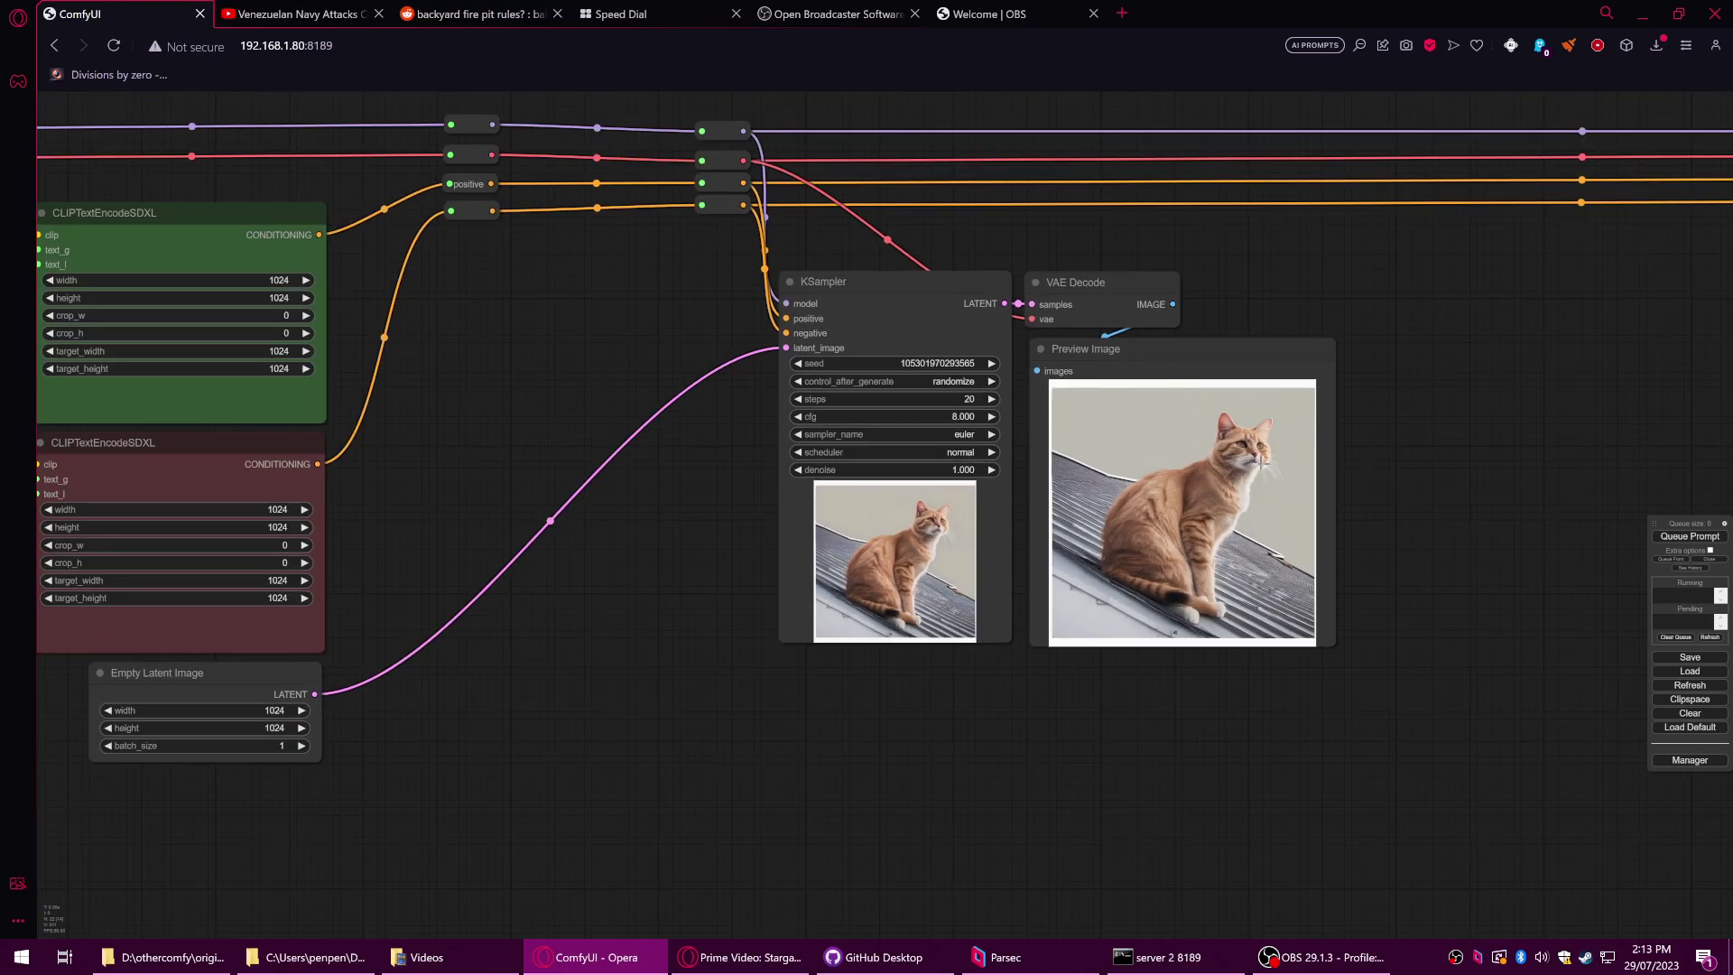
- Pan to the sd_xl_refiner_1.0 Load Checkpoint node and drag it down and right
scroll(1199, 468, "up", 9)
scroll(1199, 468, "down", 6)
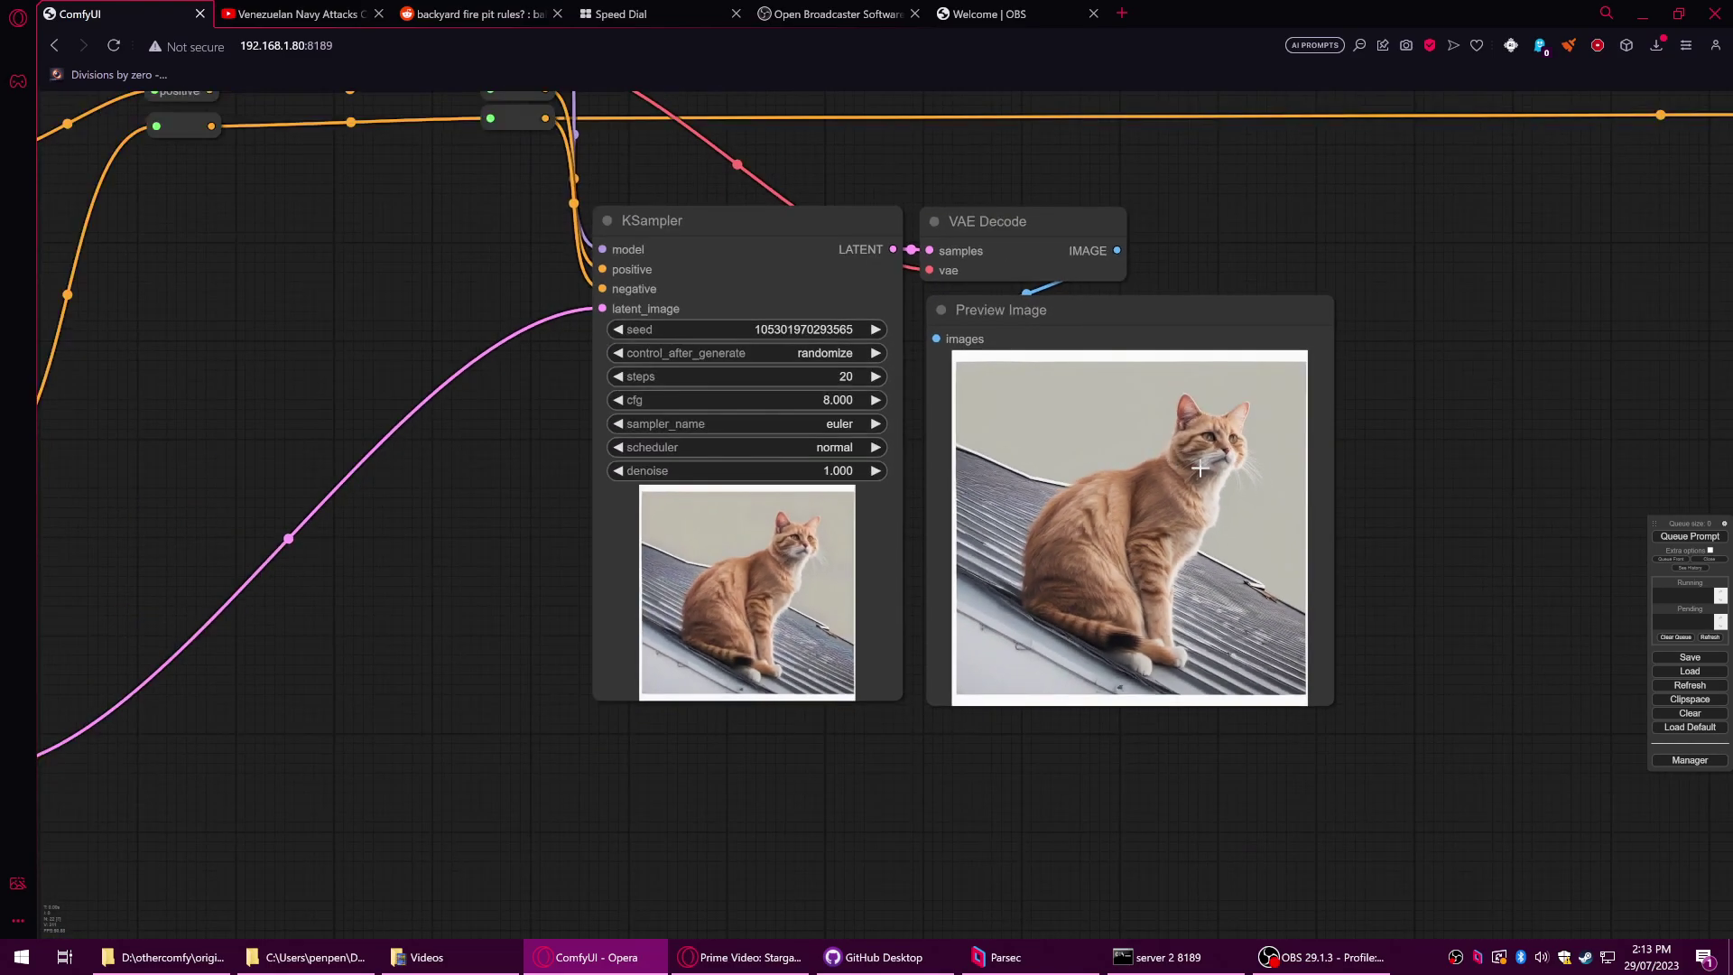
left_click_drag(1354, 372, 1408, 354)
scroll(921, 691, "down", 3)
left_click_drag(921, 691, 960, 531)
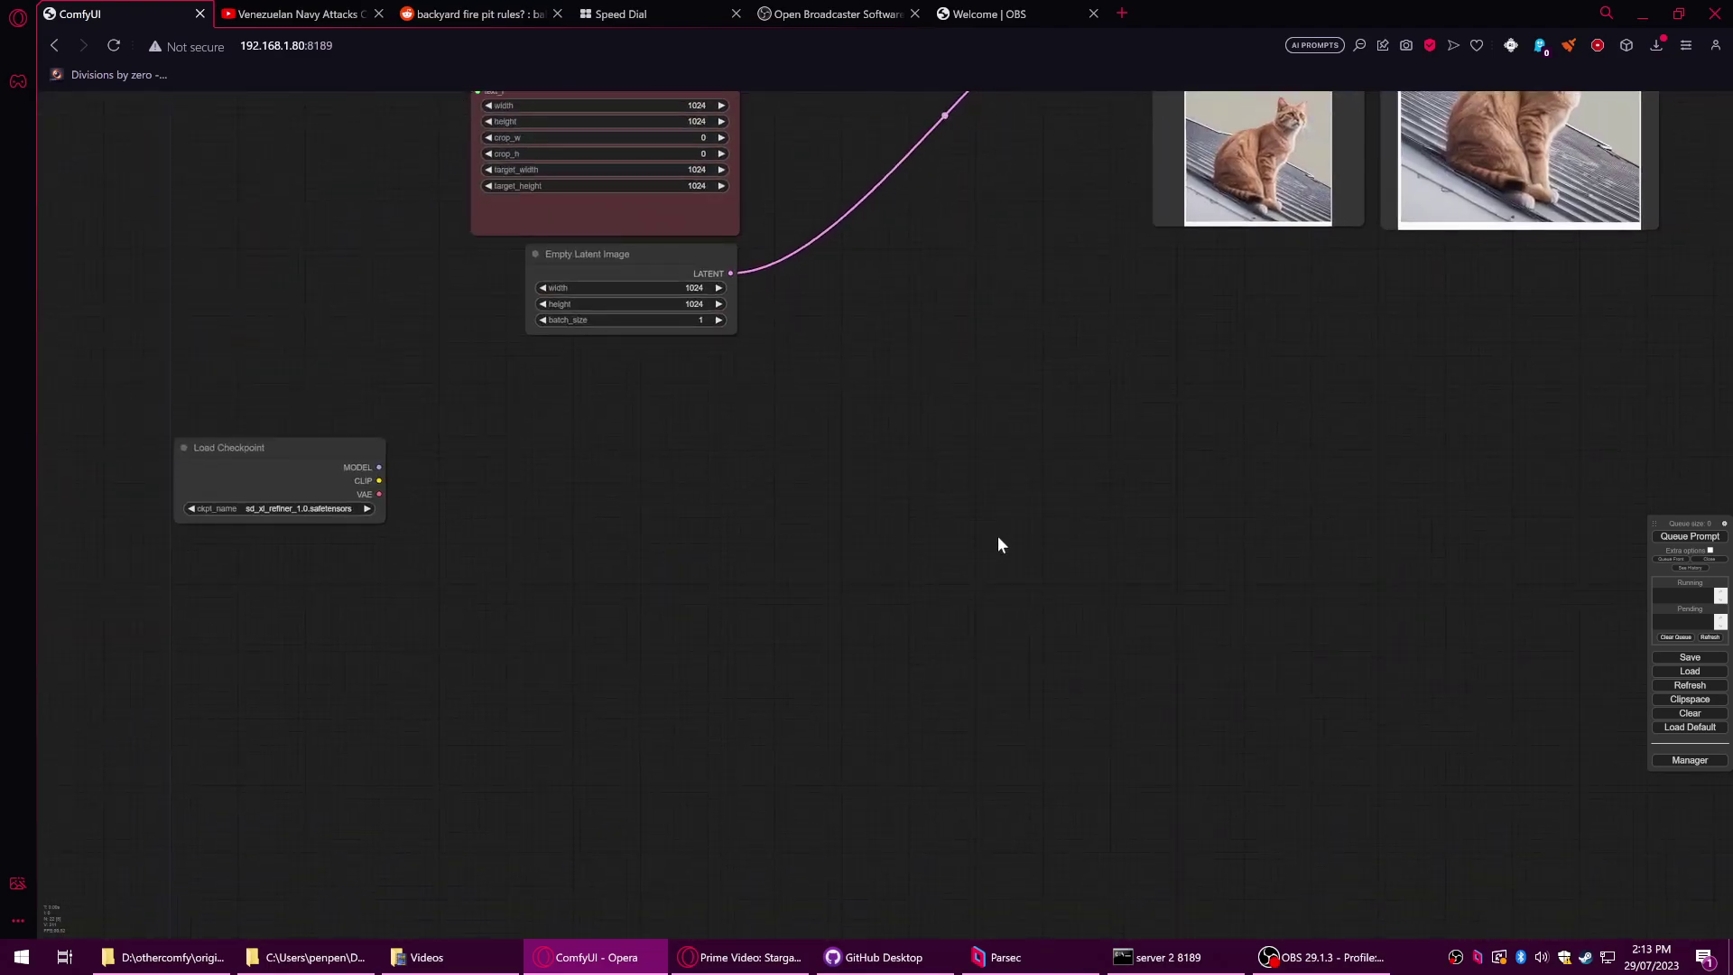
left_click_drag(317, 444, 560, 561)
- Slide the refiner Load Checkpoint node left beneath the workflow and pan back toward the KSampler
scroll(793, 665, "down", 3)
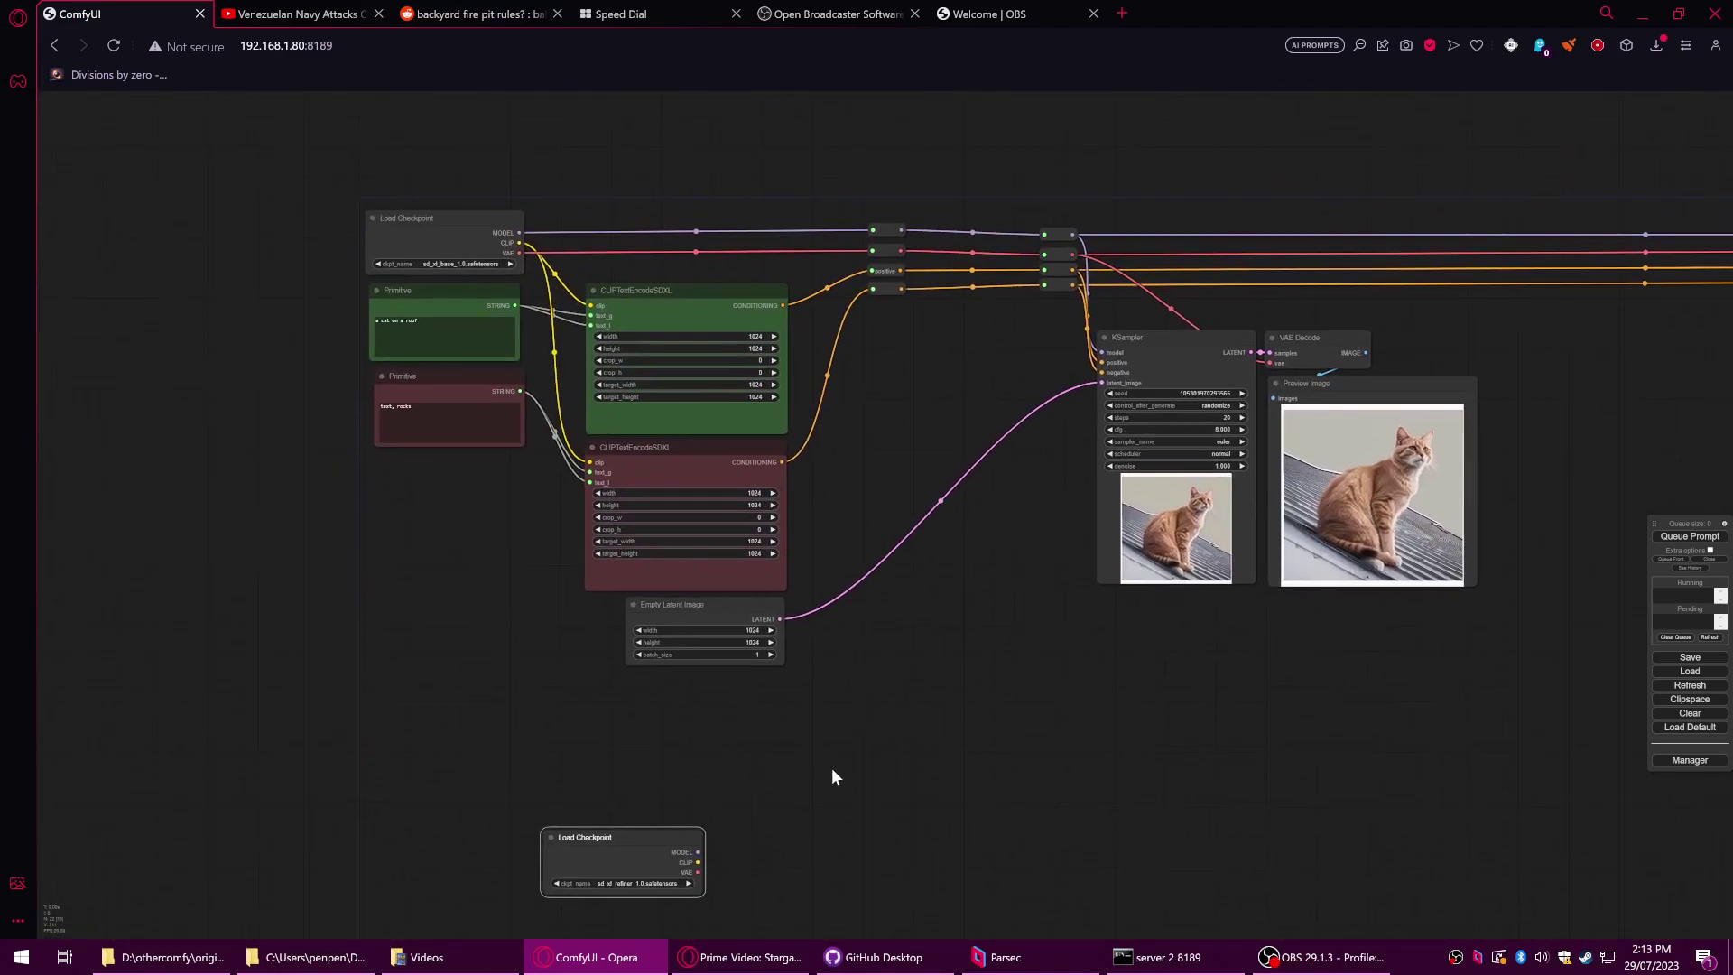
left_click_drag(747, 706, 824, 582)
left_click(752, 330)
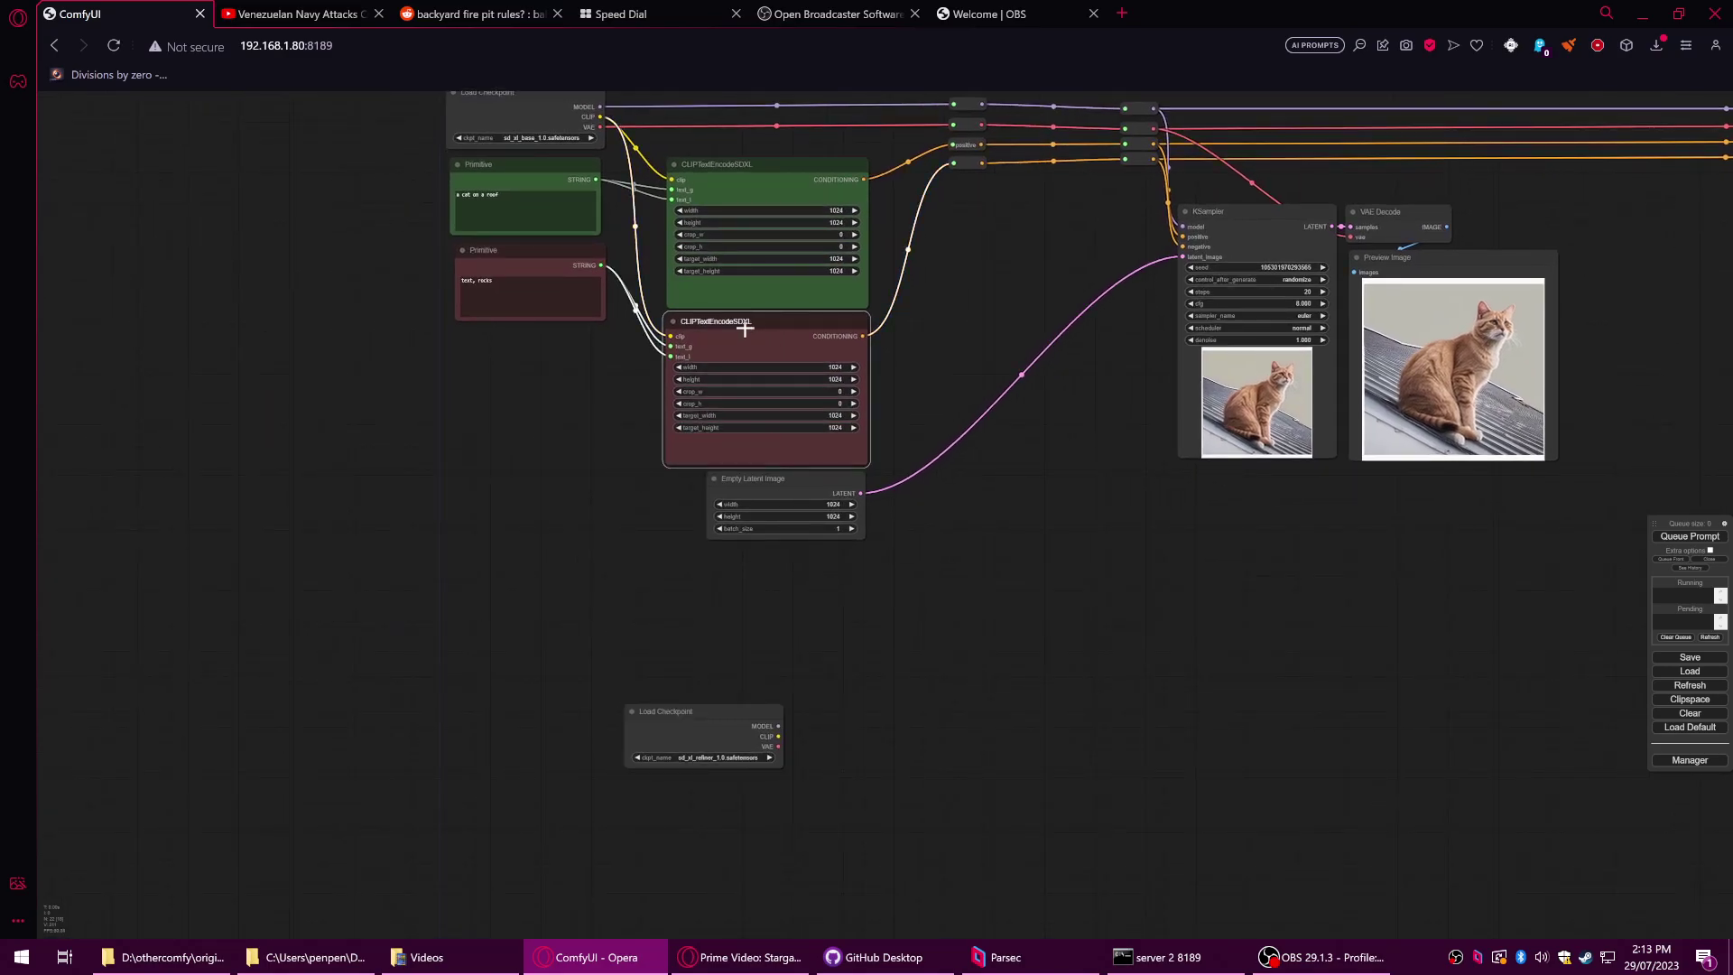
scroll(769, 325, "up", 5)
scroll(770, 325, "down", 4)
left_click(677, 754)
left_click_drag(677, 754, 560, 754)
scroll(638, 824, "right", 5)
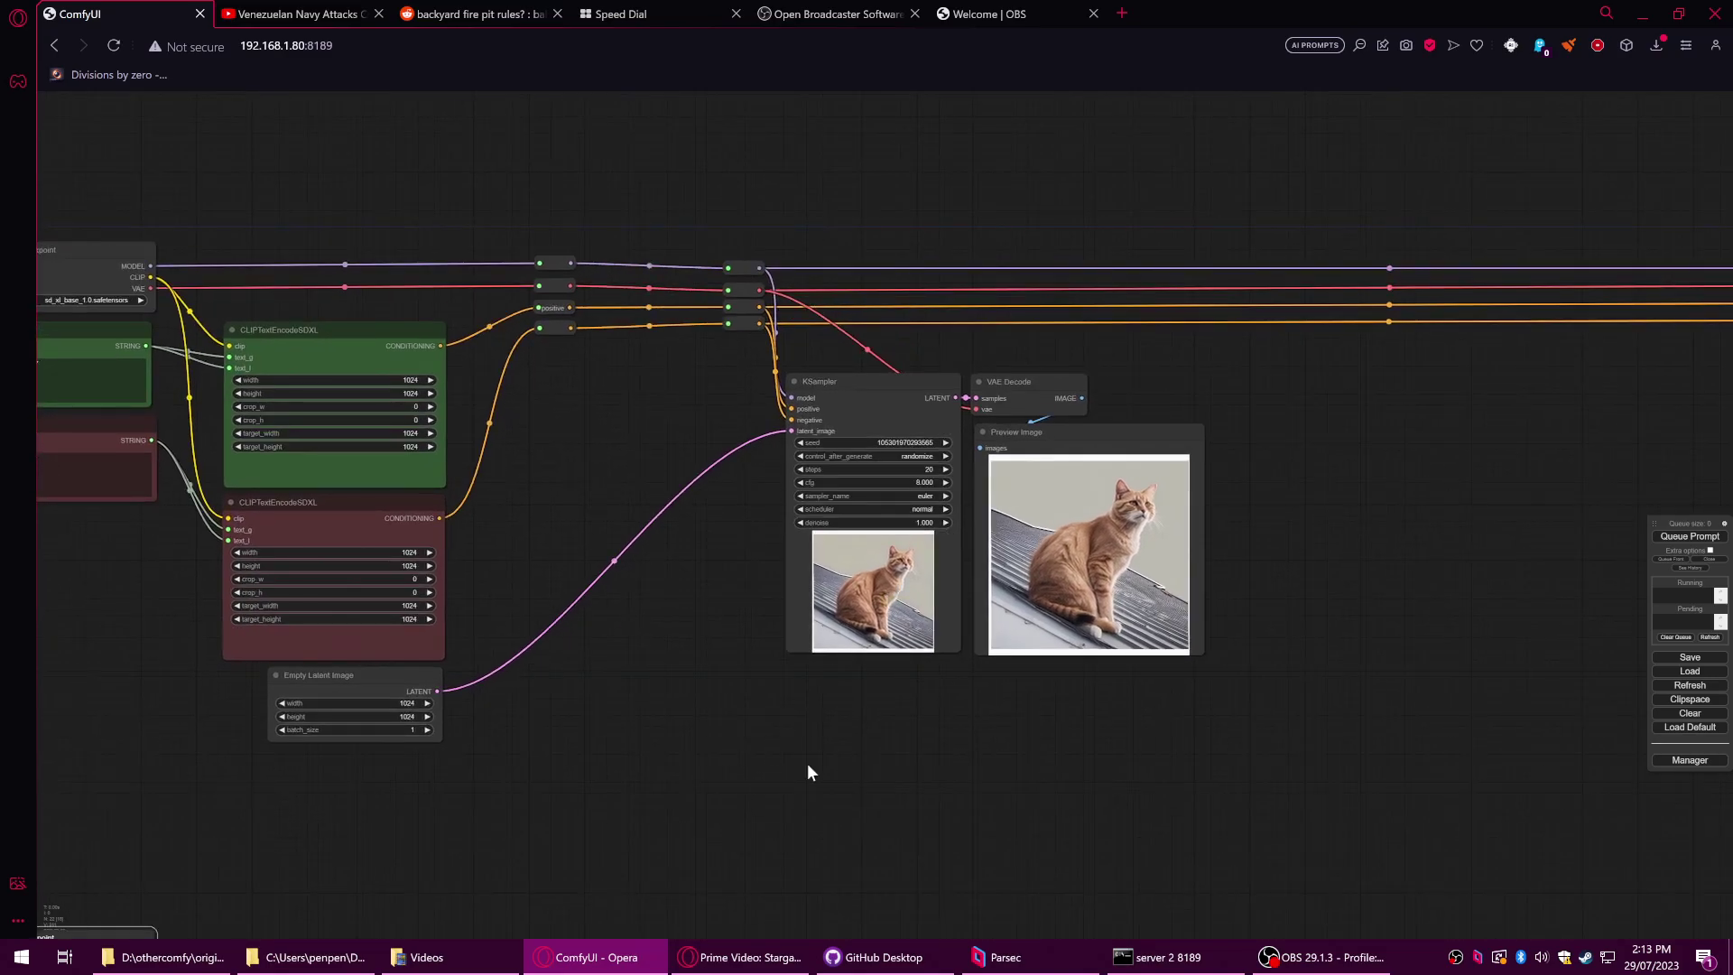
scroll(861, 400, "up", 5)
scroll(1246, 437, "right", 3)
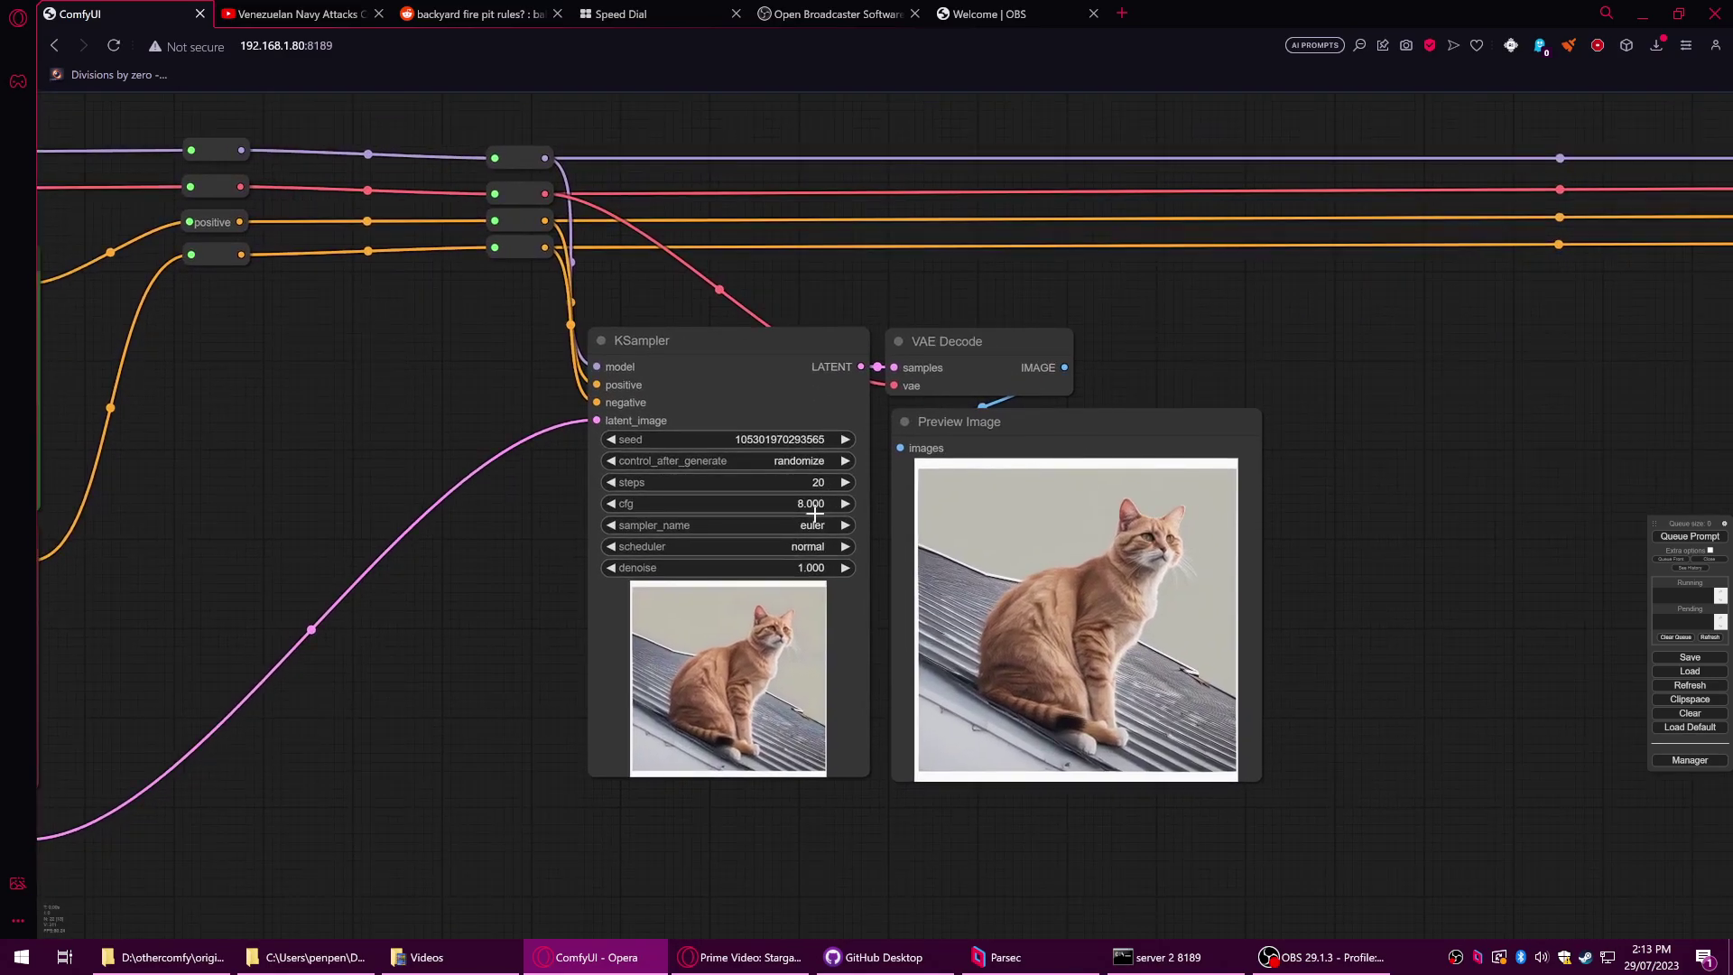